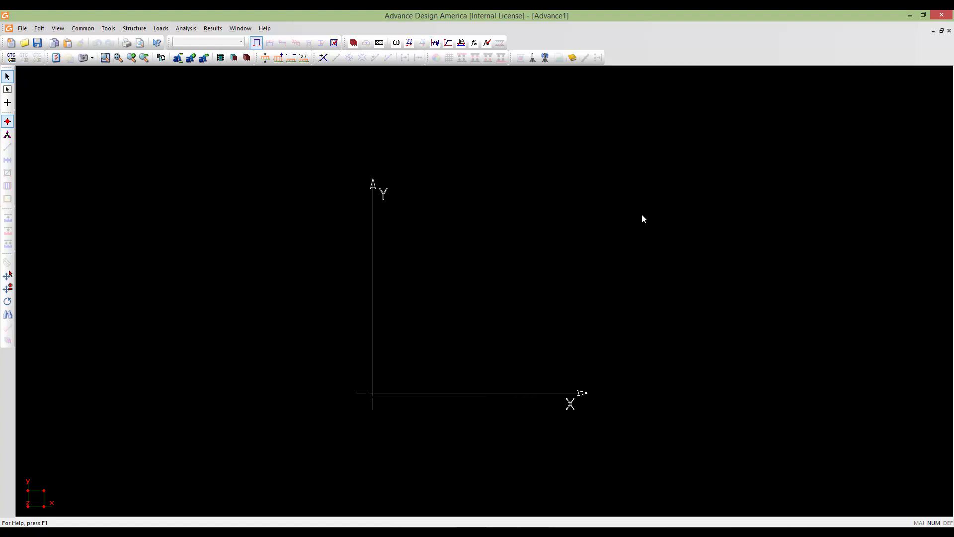
# - Switch the empty model from the XY plane view to the isometric 3D view
pyautogui.scroll(-2, 642, 217)
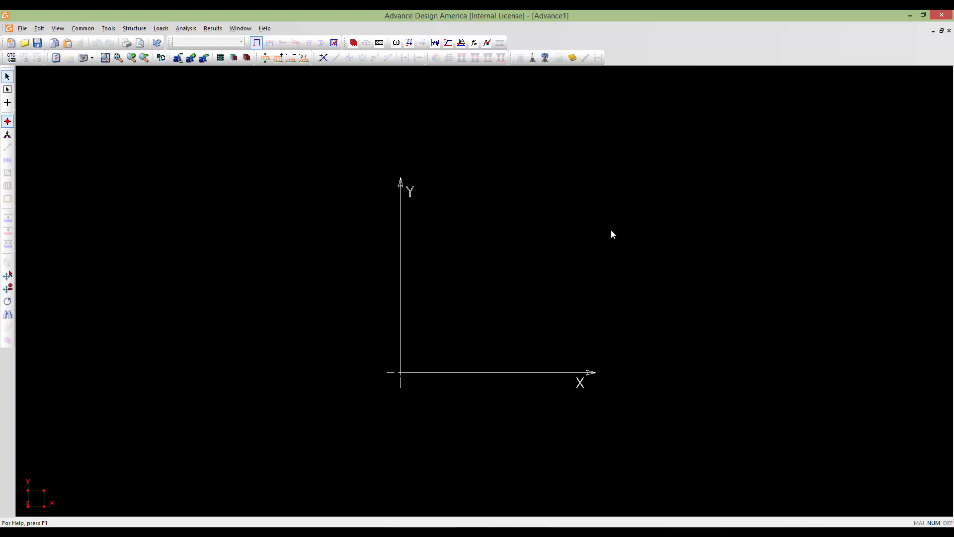
pyautogui.press('F4')
pyautogui.moveTo(514, 272); pyautogui.dragTo(518, 247, button='middle')
pyautogui.scroll(-3, 536, 215)
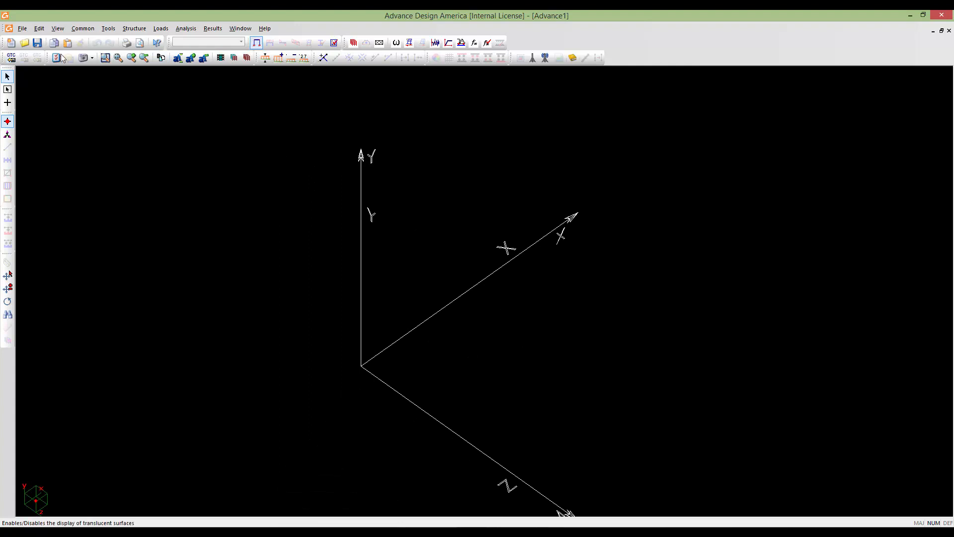
# - Set the static analysis type to Non-linear analysis in the project configuration
pyautogui.click(22, 28)
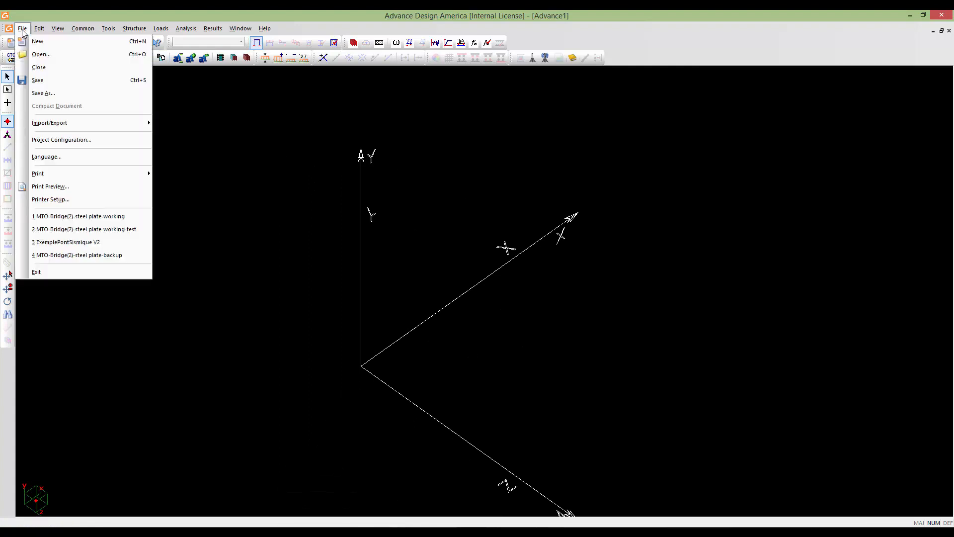
pyautogui.click(53, 140)
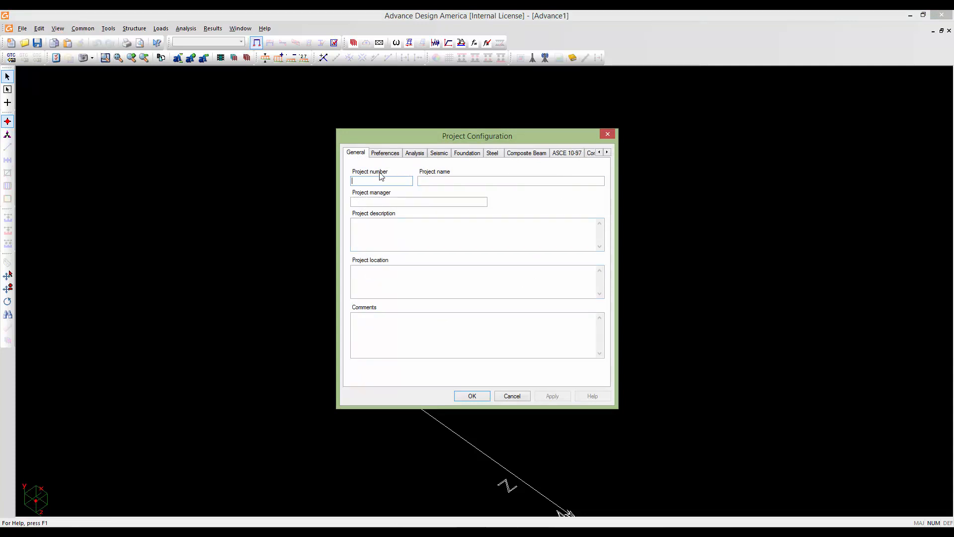
pyautogui.click(413, 155)
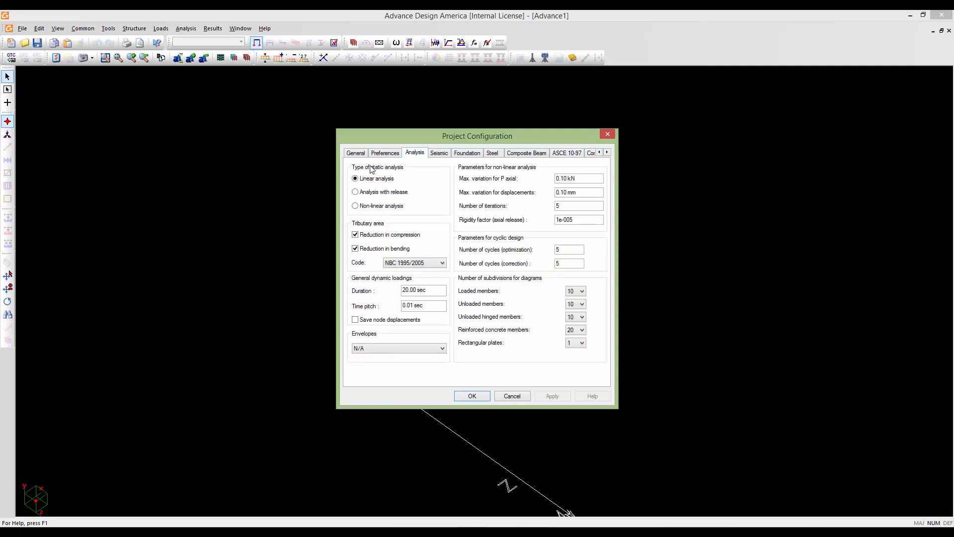
pyautogui.click(354, 206)
pyautogui.moveTo(486, 135); pyautogui.dragTo(473, 134)
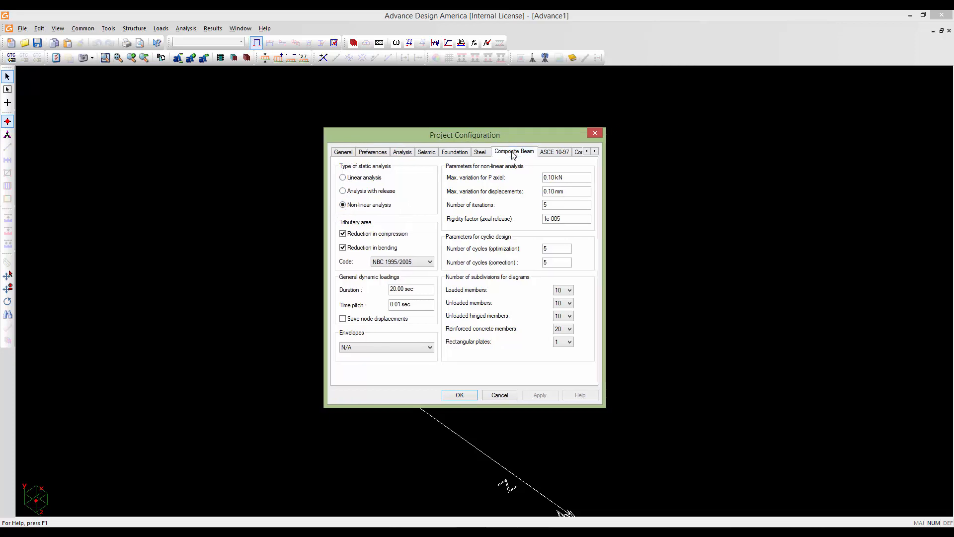
# - Enable steel/concrete composite beams for the project, exclude stages 3, 4 and 8, and turn on studs in the negative bending zone
pyautogui.click(513, 152)
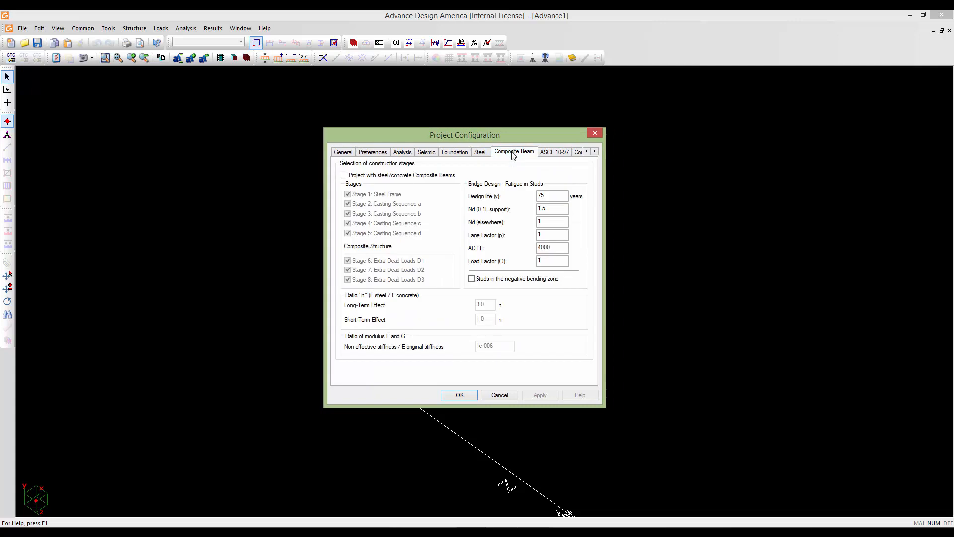
pyautogui.click(343, 175)
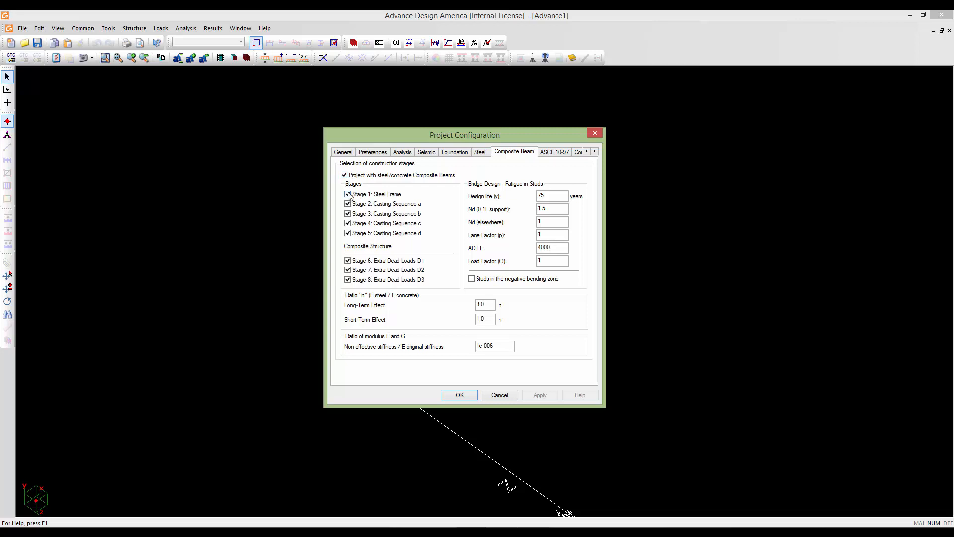
pyautogui.click(348, 214)
pyautogui.click(348, 224)
pyautogui.click(347, 279)
pyautogui.click(471, 280)
pyautogui.click(460, 395)
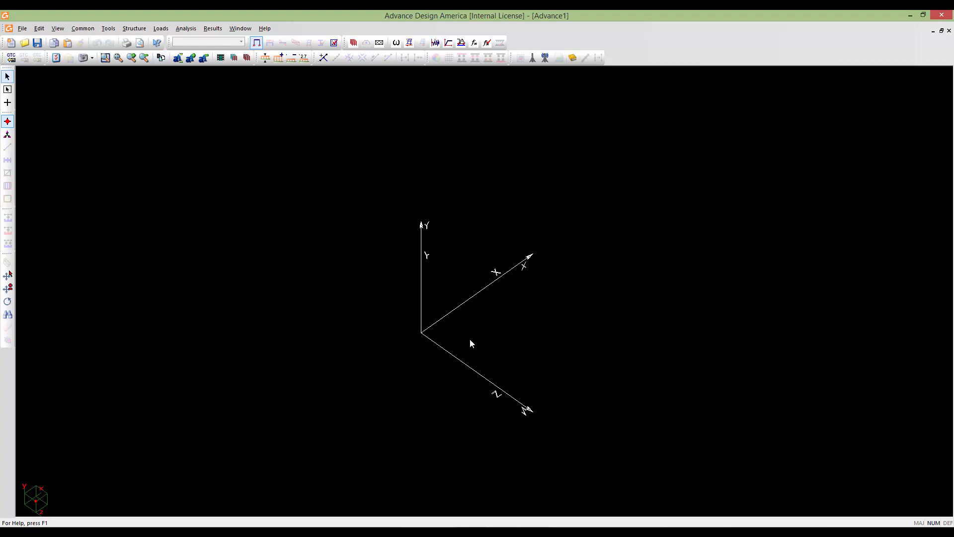
# - Copy the Con030-MTO concrete material into a new row at the end of the concrete materials spreadsheet
pyautogui.moveTo(470, 340); pyautogui.dragTo(459, 335, button='middle')
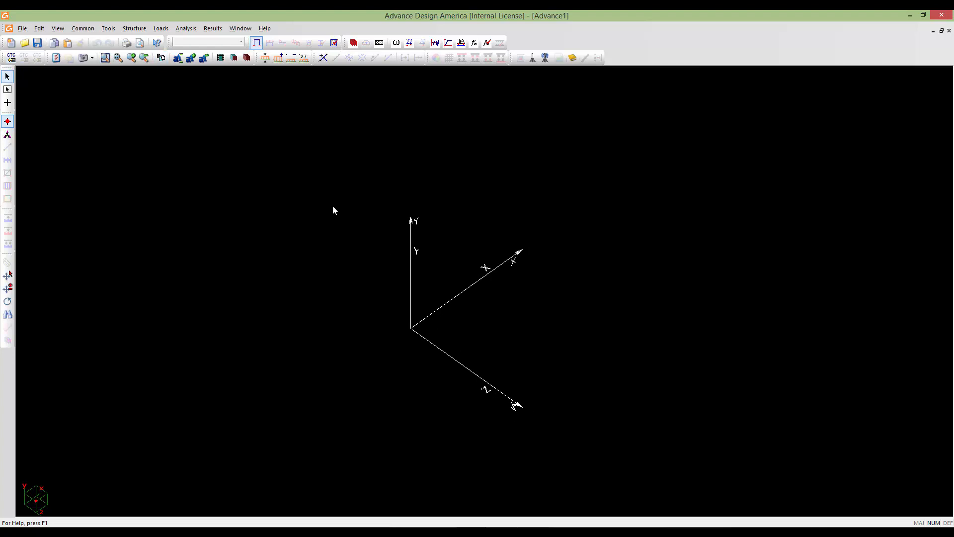
pyautogui.click(84, 29)
pyautogui.moveTo(87, 43)
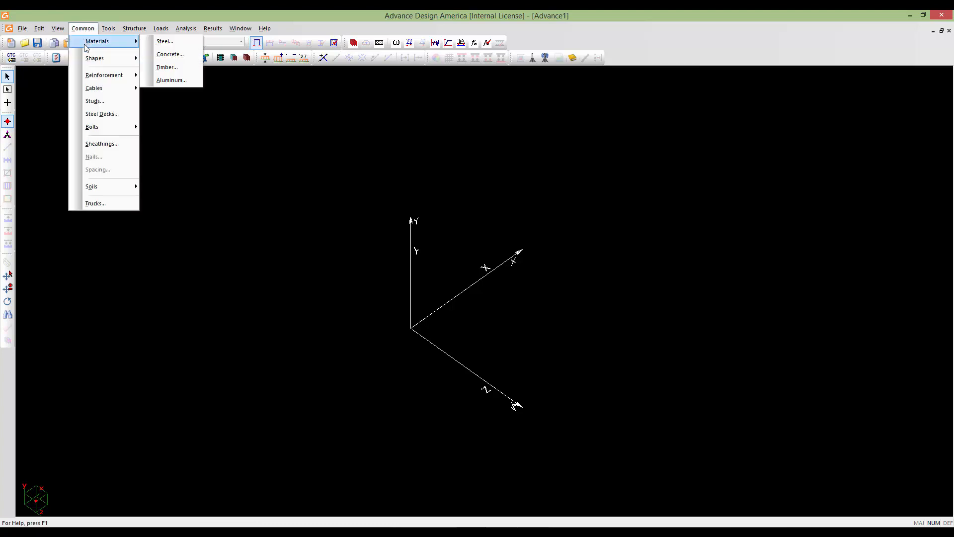
pyautogui.click(164, 56)
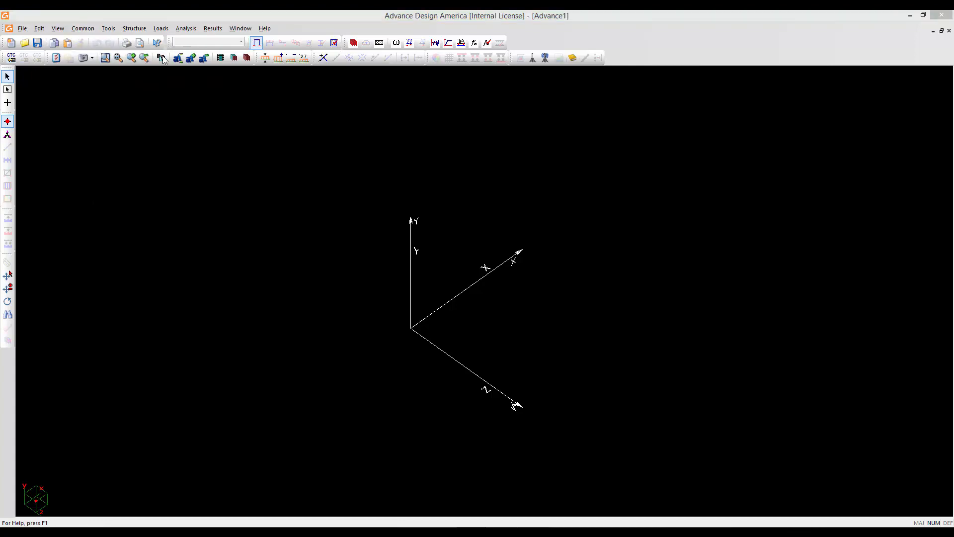
pyautogui.scroll(-13, 215, 218)
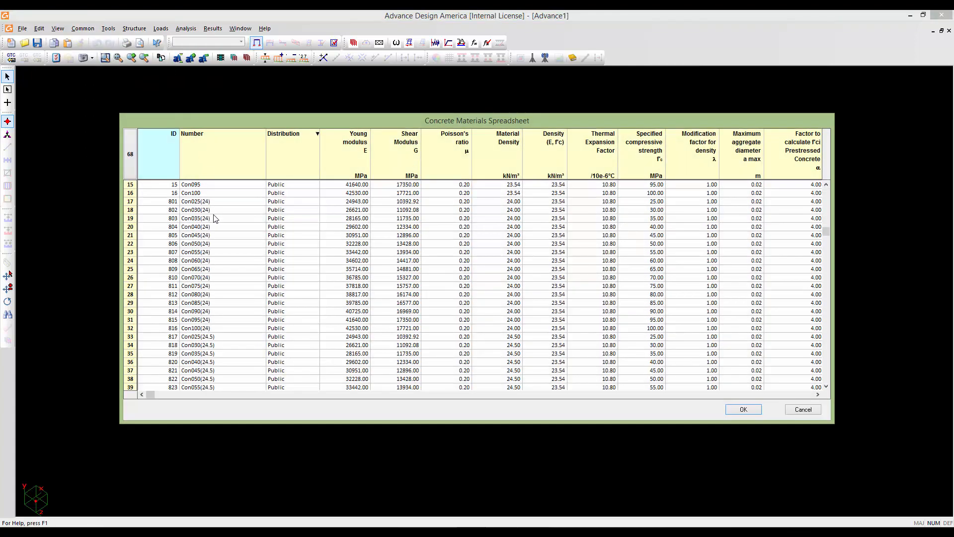
pyautogui.scroll(-4, 215, 218)
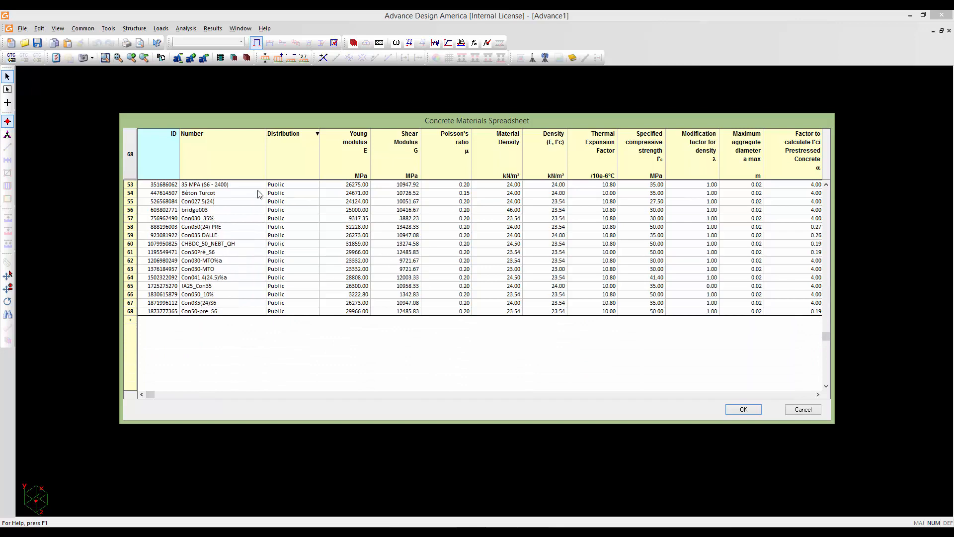
pyautogui.scroll(5, 212, 274)
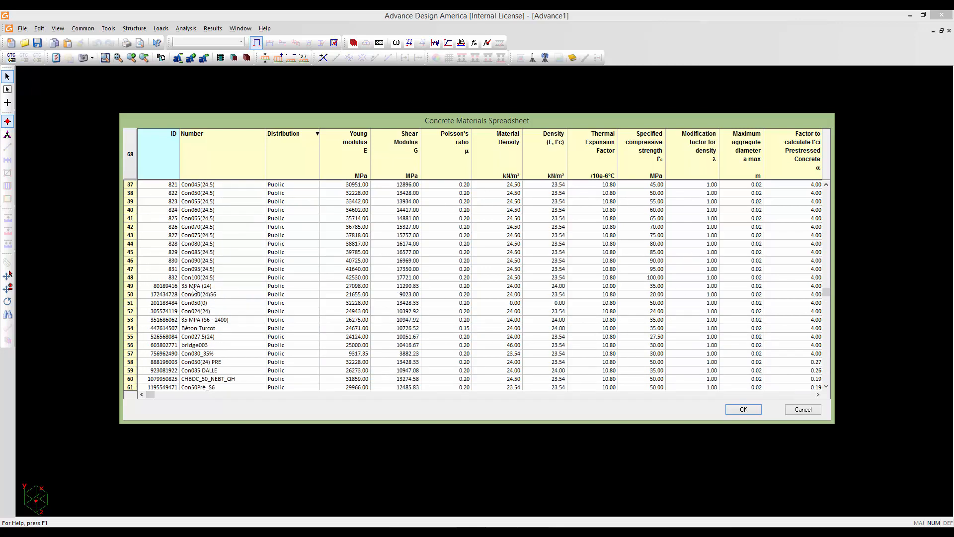
pyautogui.scroll(-4, 526, 254)
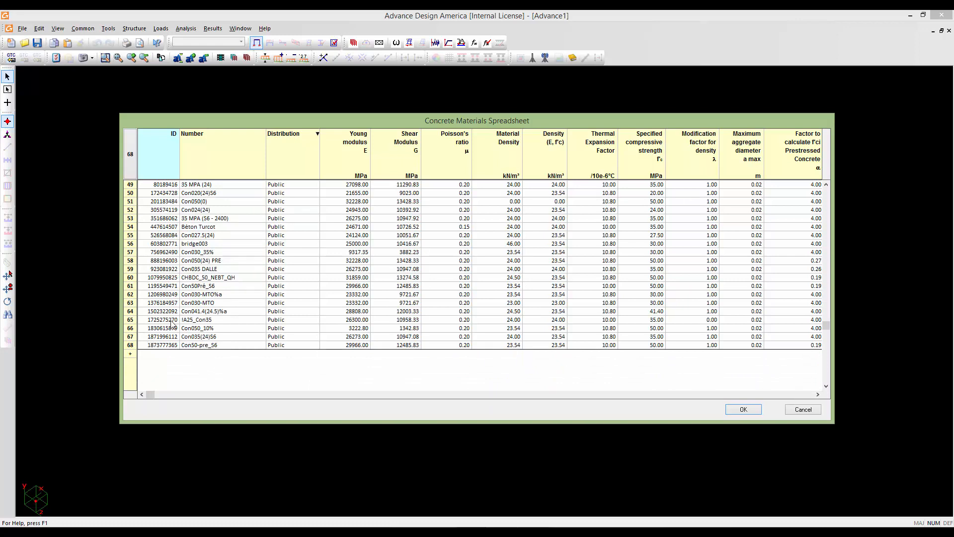
pyautogui.click(132, 303)
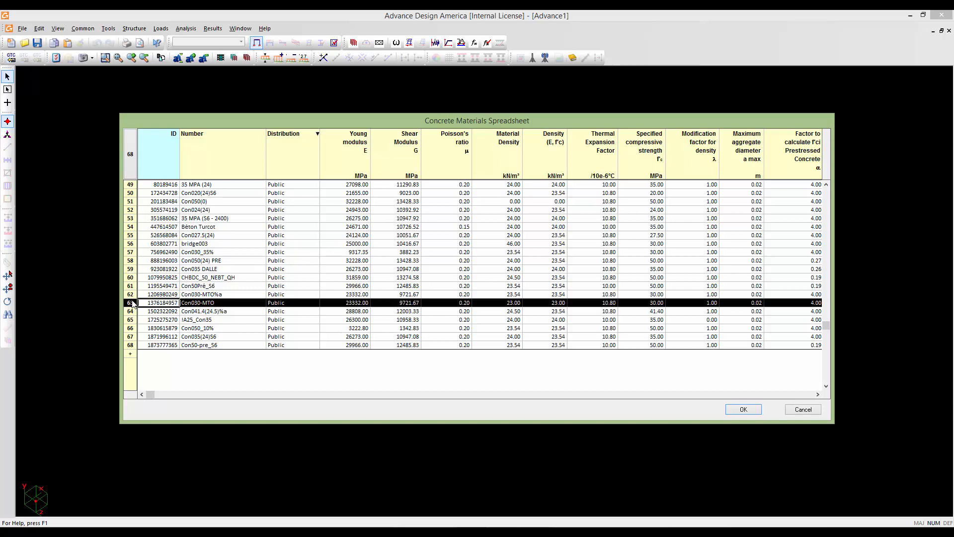
pyautogui.click(131, 353)
pyautogui.write('Con030-MTO\tPublic\t23332.00\t9721.67\t0.20\t23.00\t23.00\t10.80\t30.00\t1.00\t0.02\t4.00')
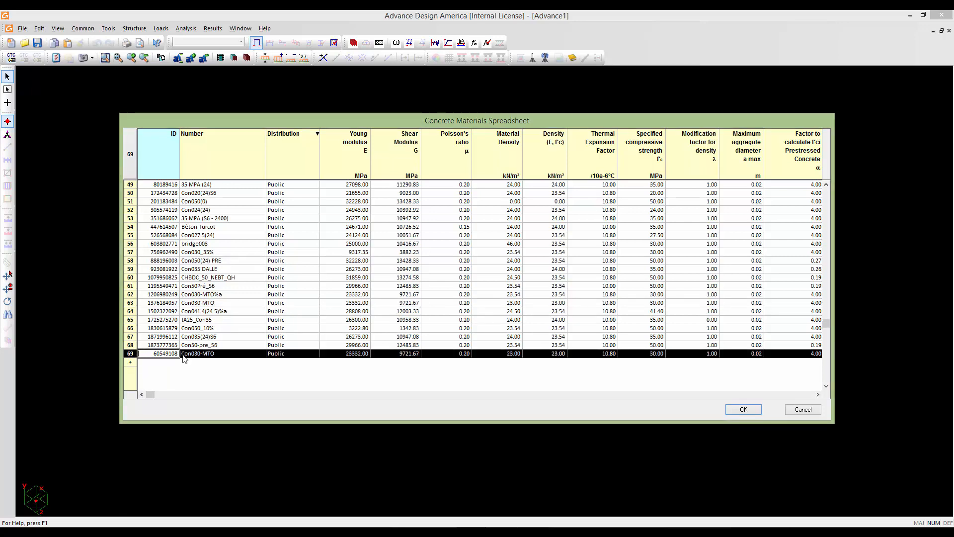
# - Rename the copied concrete material in the last row as Composite-con030
pyautogui.doubleClick(222, 355)
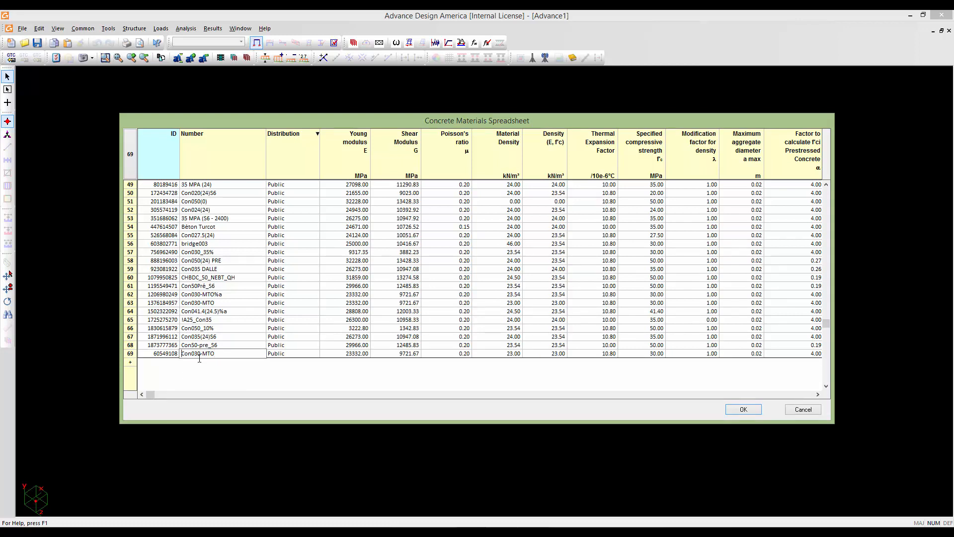
pyautogui.press('Delete')
pyautogui.press('Delete')
pyautogui.press('Delete')
pyautogui.press('Delete')
pyautogui.press('Delete')
pyautogui.press('Delete')
pyautogui.press('Delete')
pyautogui.moveTo(194, 353); pyautogui.dragTo(182, 353)
pyautogui.write('Comp')
pyautogui.click(332, 354)
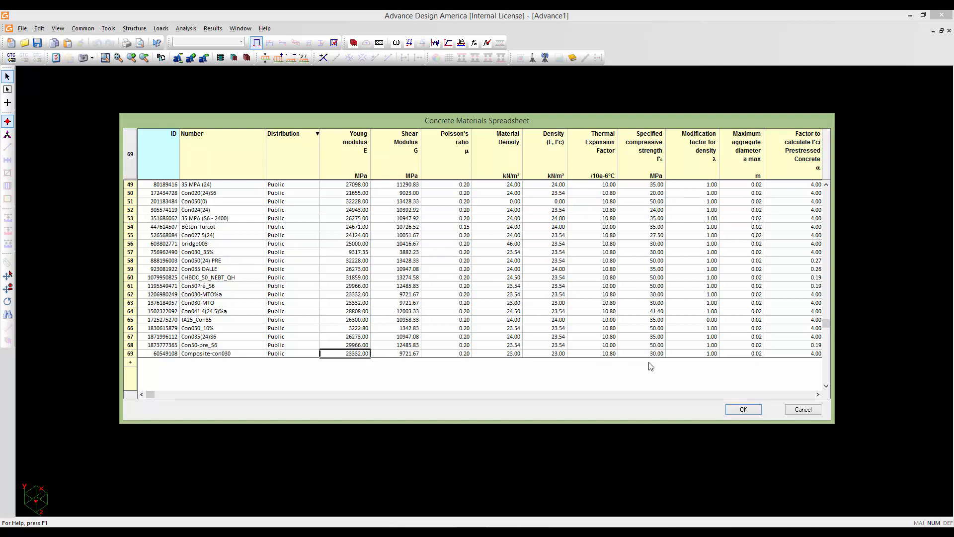
# - Check the remaining properties of Composite-con030 through its cement type and save the concrete materials spreadsheet
pyautogui.click(816, 394)
pyautogui.click(816, 393)
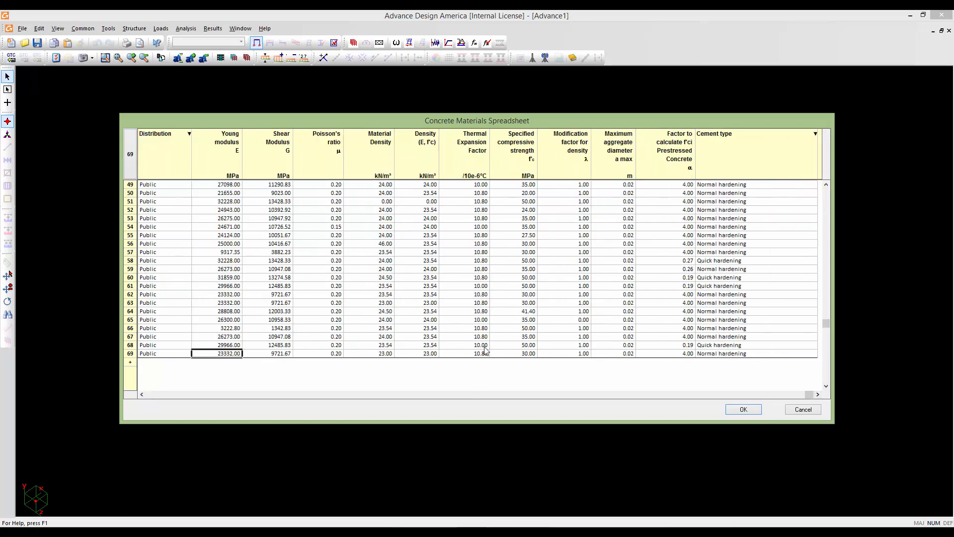
pyautogui.click(141, 394)
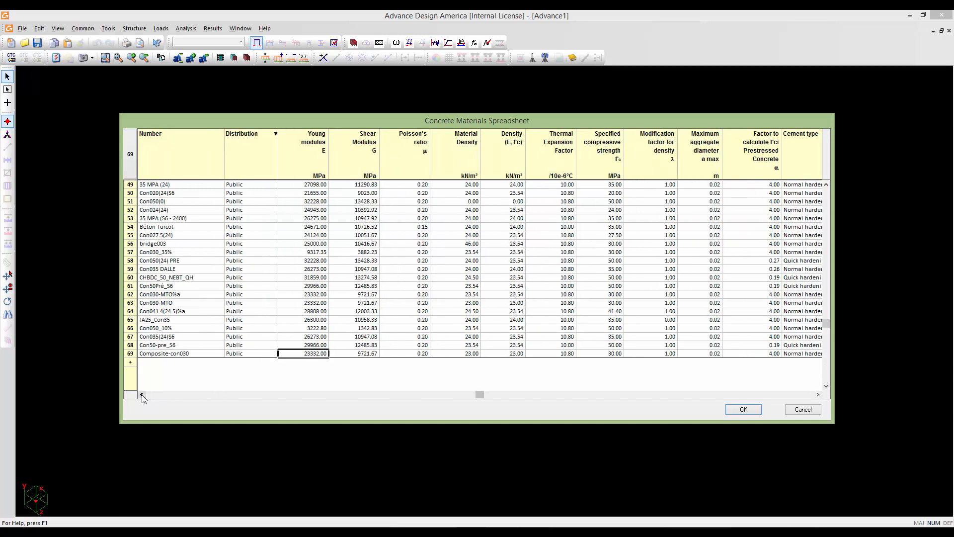
pyautogui.click(142, 393)
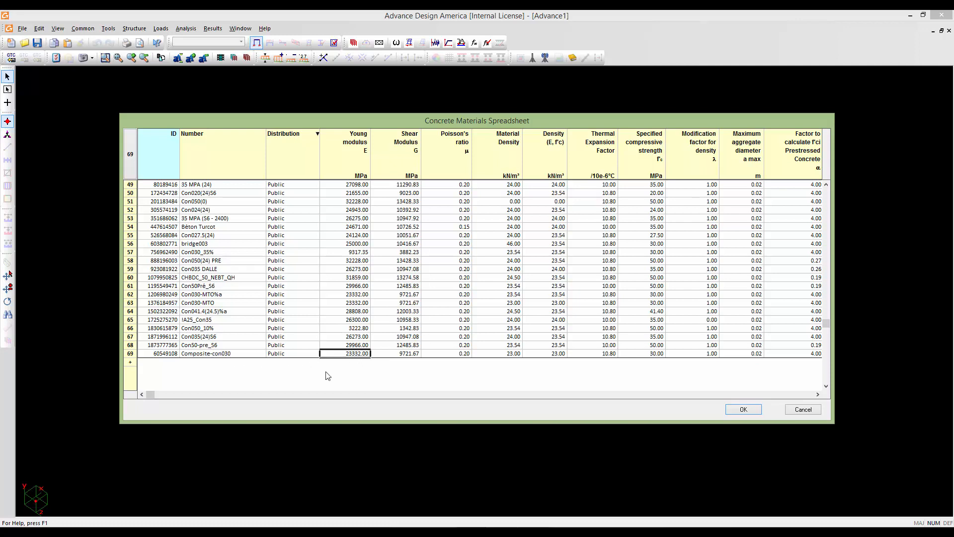
pyautogui.click(740, 411)
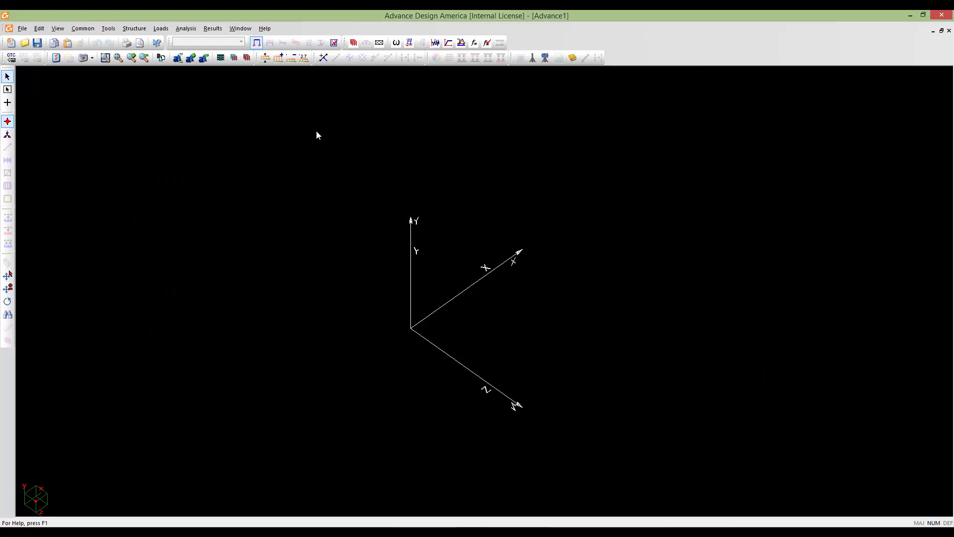
# - Browse the standard steel sections in the I Shapes spreadsheet and close it without saving changes
pyautogui.click(81, 29)
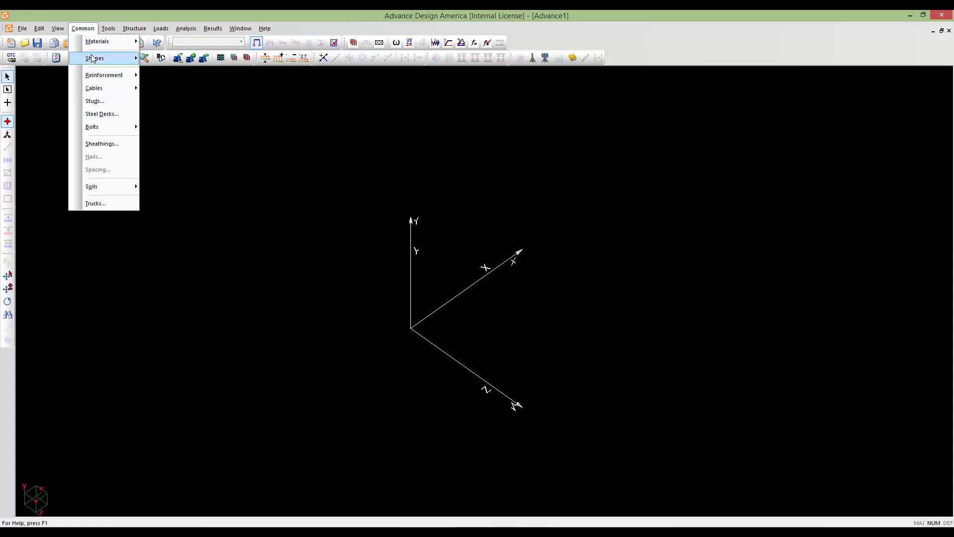
pyautogui.moveTo(94, 59)
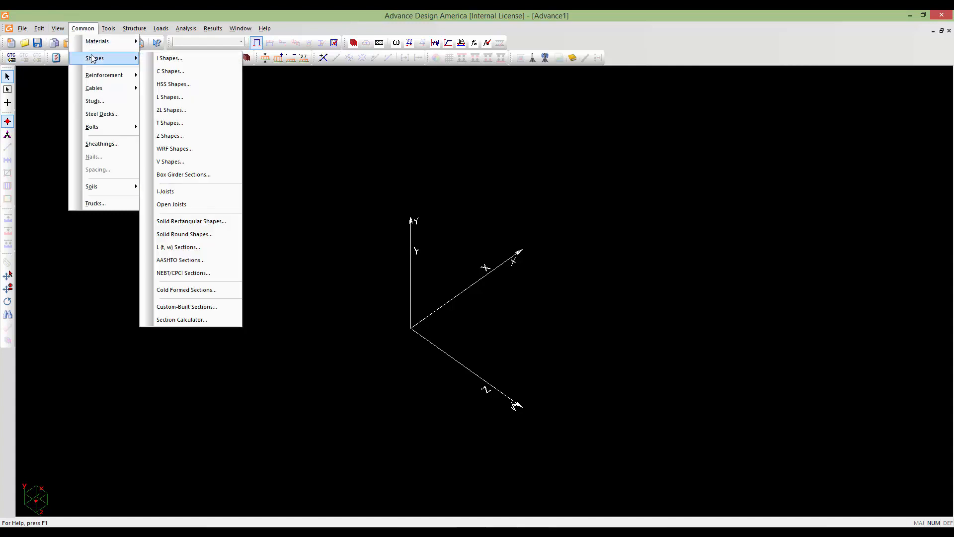
pyautogui.click(169, 59)
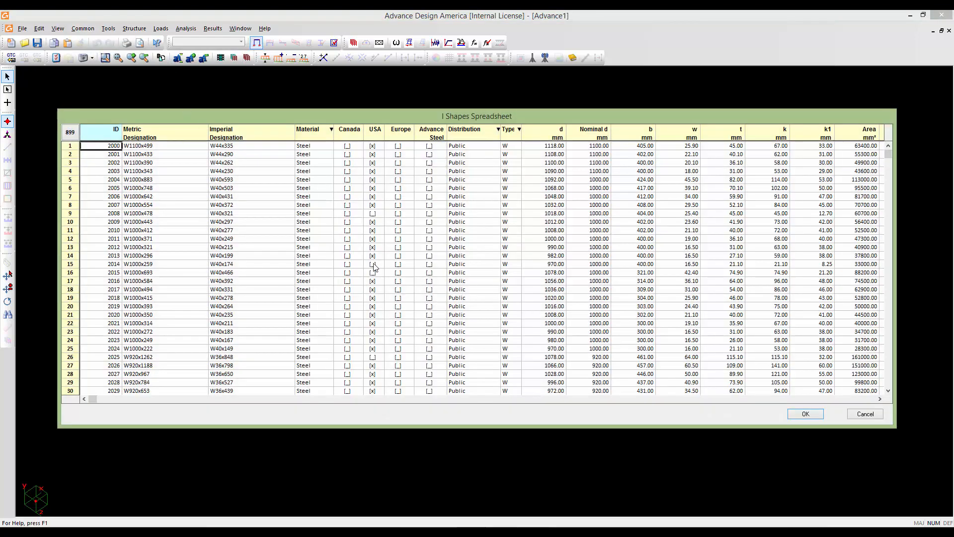
pyautogui.scroll(-19, 372, 270)
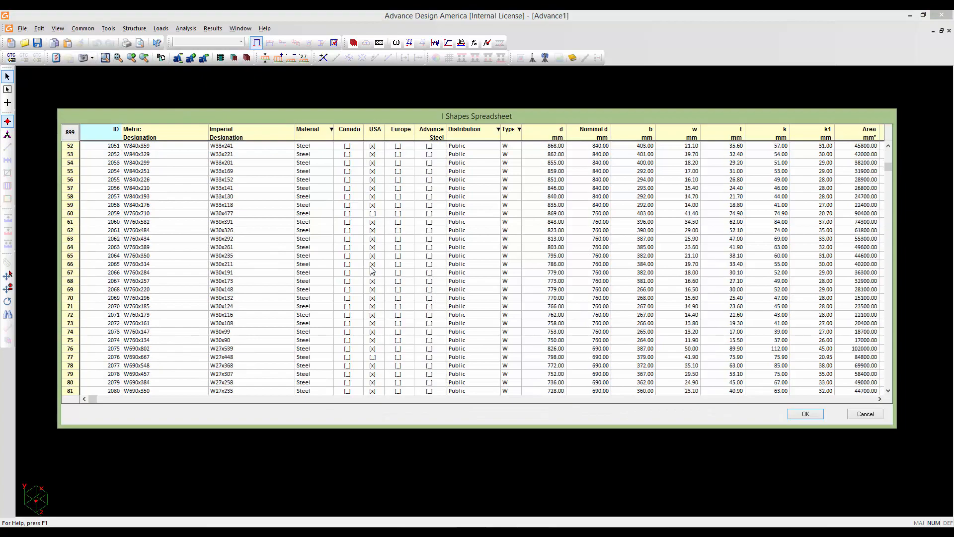
pyautogui.scroll(-7, 372, 269)
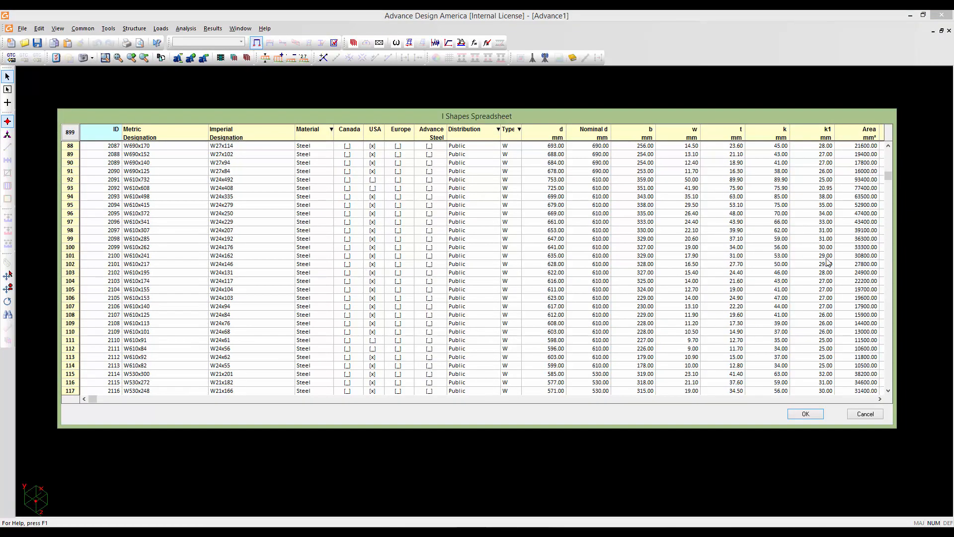
pyautogui.moveTo(888, 183); pyautogui.dragTo(889, 152)
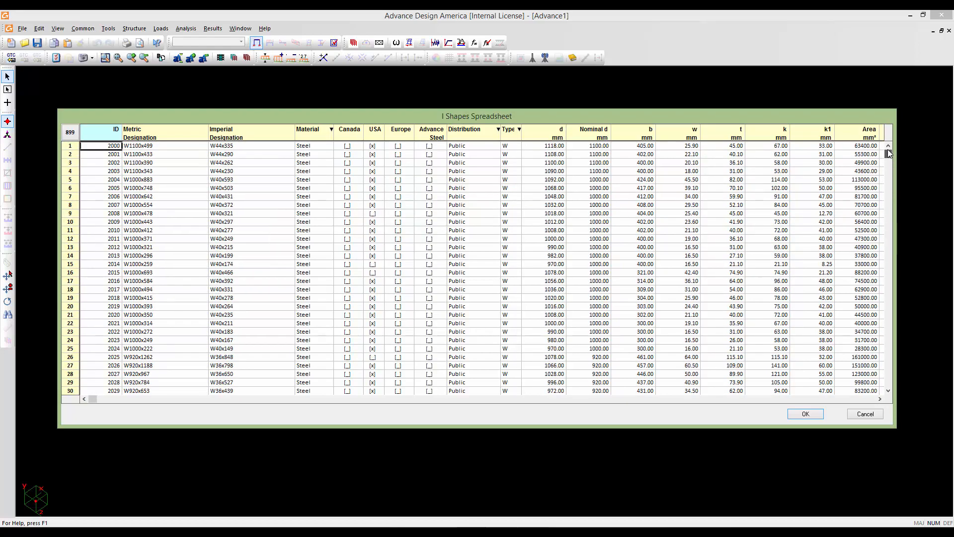
pyautogui.click(851, 415)
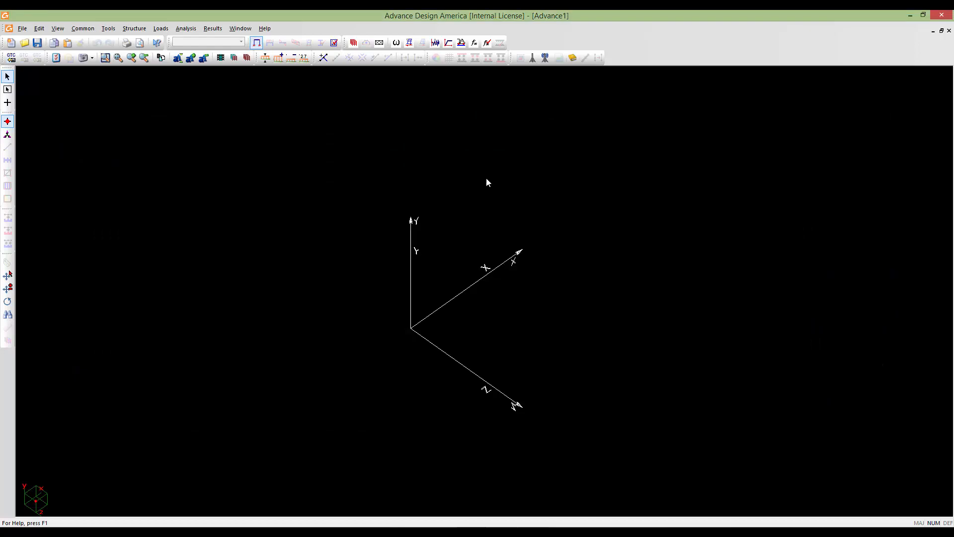
# - Open the WRF Shapes spreadsheet and locate the MTO-Beam-(1-8) steel shape
pyautogui.click(107, 29)
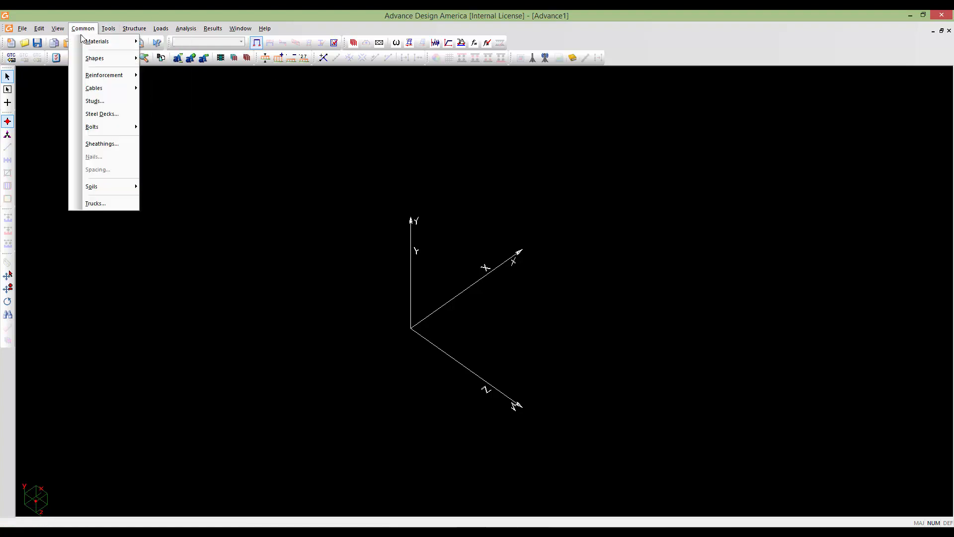
pyautogui.moveTo(130, 60)
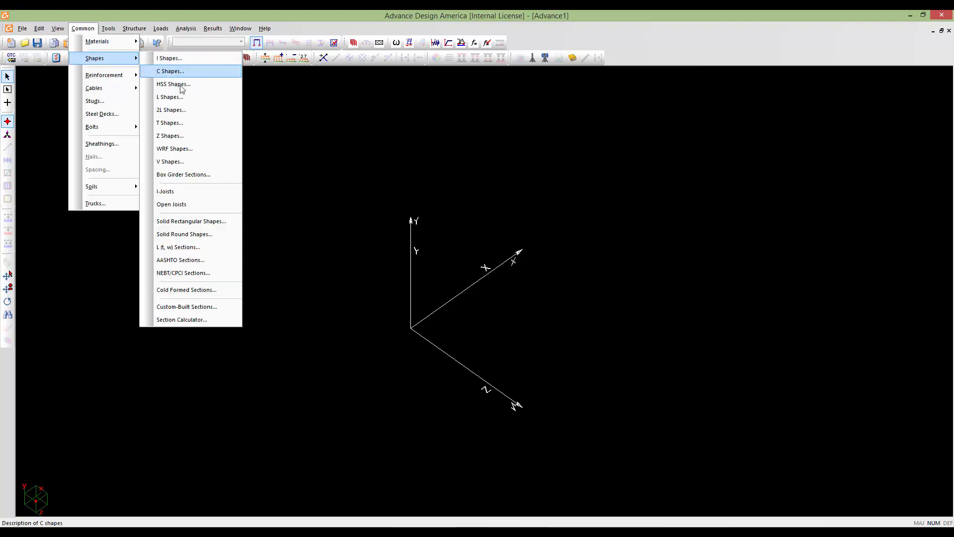
pyautogui.click(182, 149)
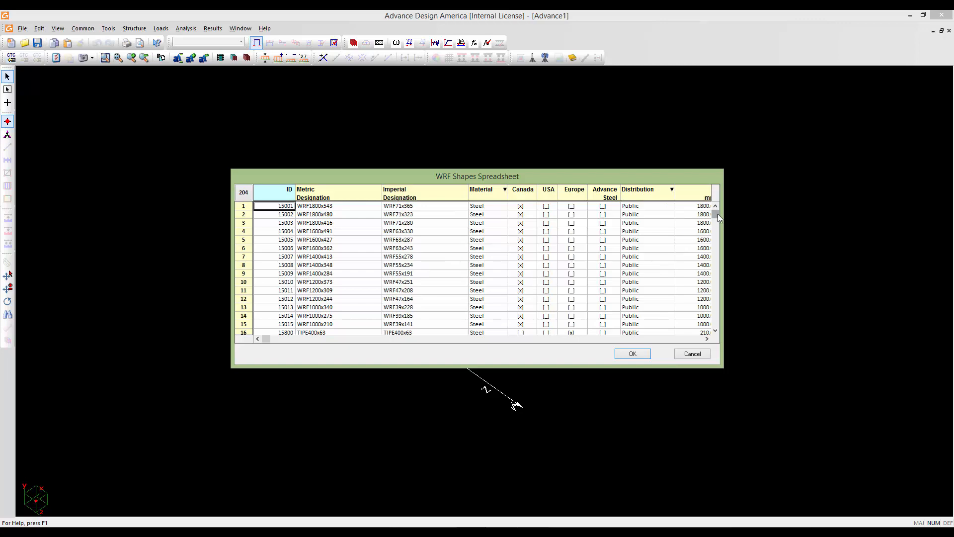
pyautogui.moveTo(715, 214)
pyautogui.mouseDown()
pyautogui.moveTo(705, 270)
pyautogui.moveTo(715, 327)
pyautogui.moveTo(720, 208)
pyautogui.mouseUp()
pyautogui.scroll(-7, 375, 241)
pyautogui.scroll(-8, 375, 241)
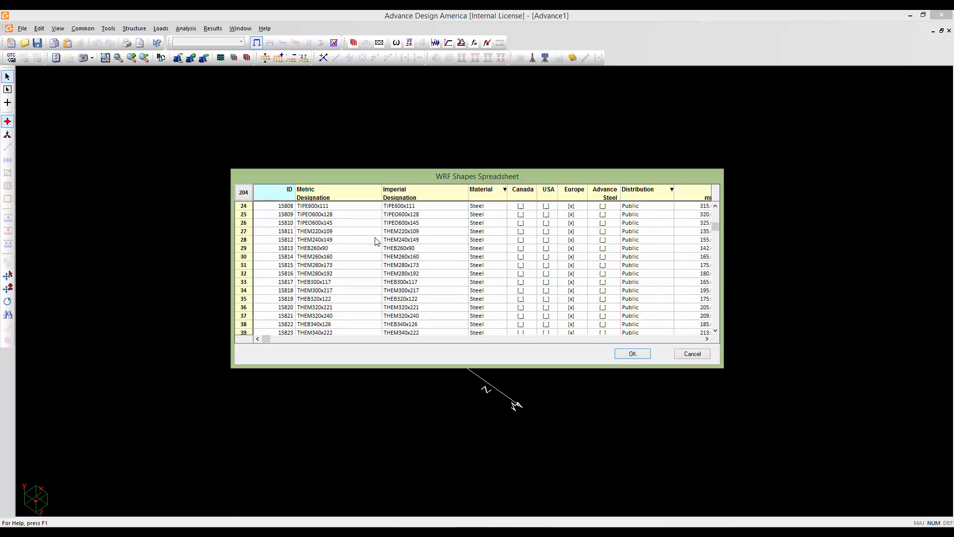
pyautogui.scroll(-12, 375, 241)
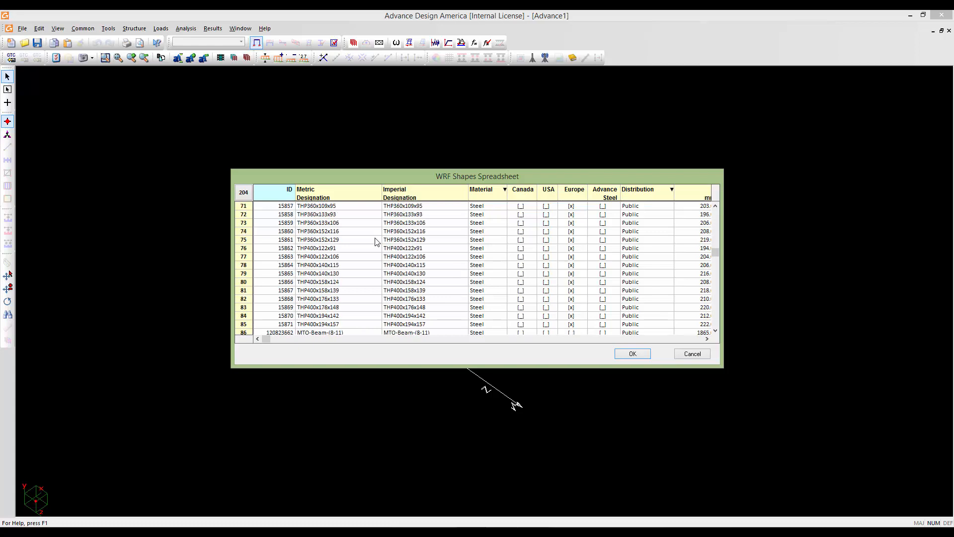
pyautogui.scroll(-1, 377, 242)
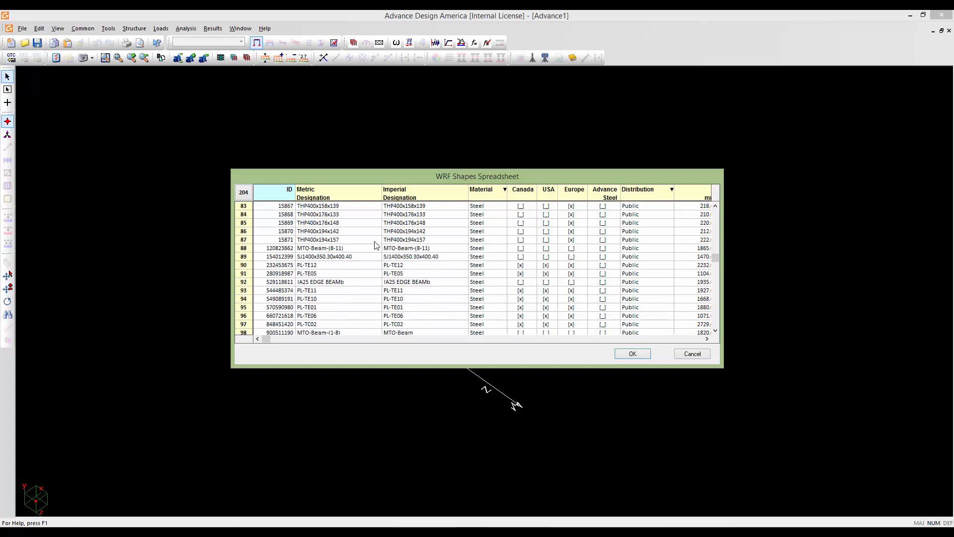
pyautogui.scroll(-4, 372, 257)
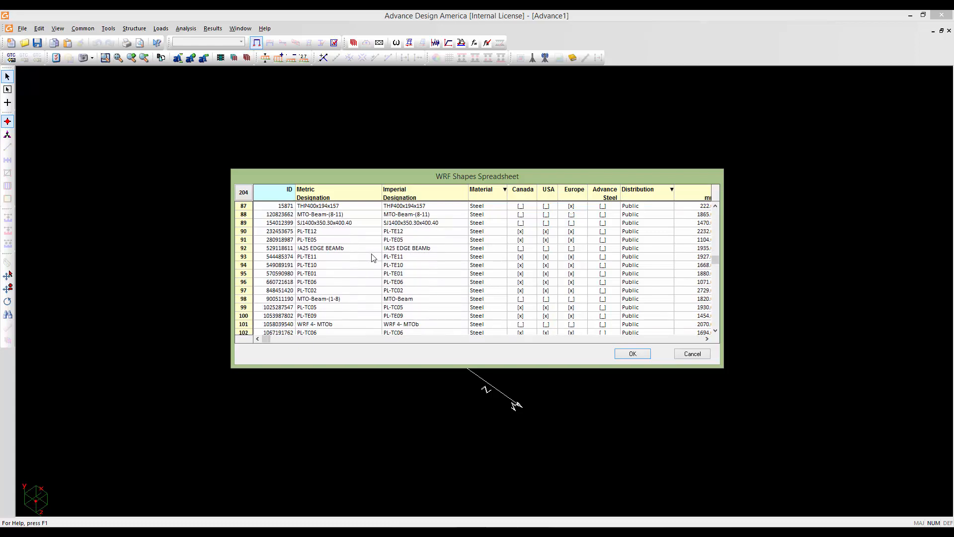
pyautogui.scroll(-5, 373, 258)
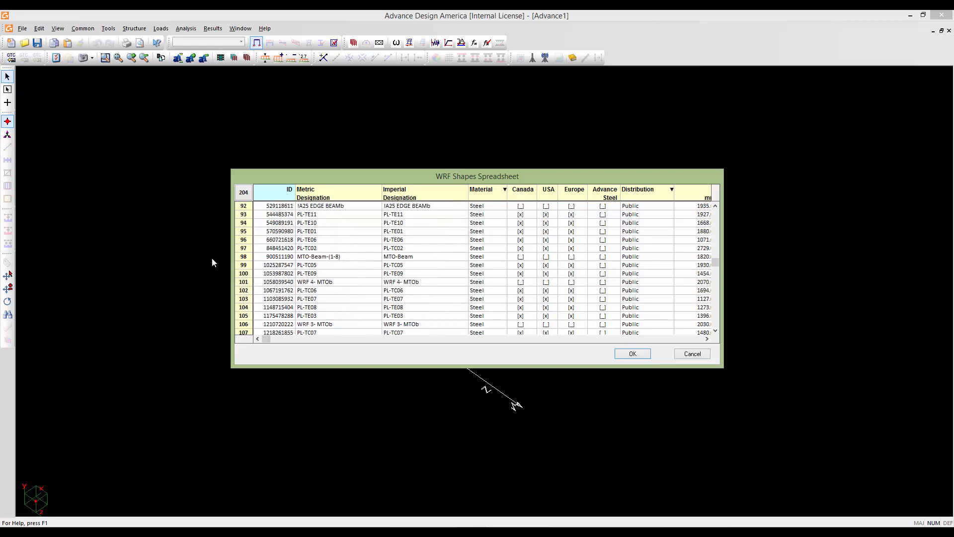
# - Copy the MTO-Beam-(1-8) shape into a new row at the end of the WRF Shapes spreadsheet
pyautogui.click(246, 258)
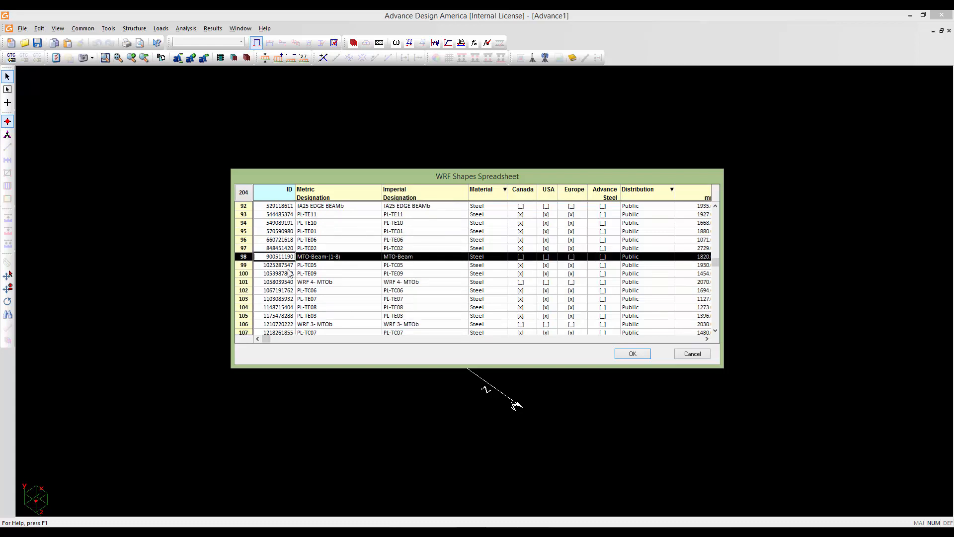
pyautogui.scroll(-15, 385, 284)
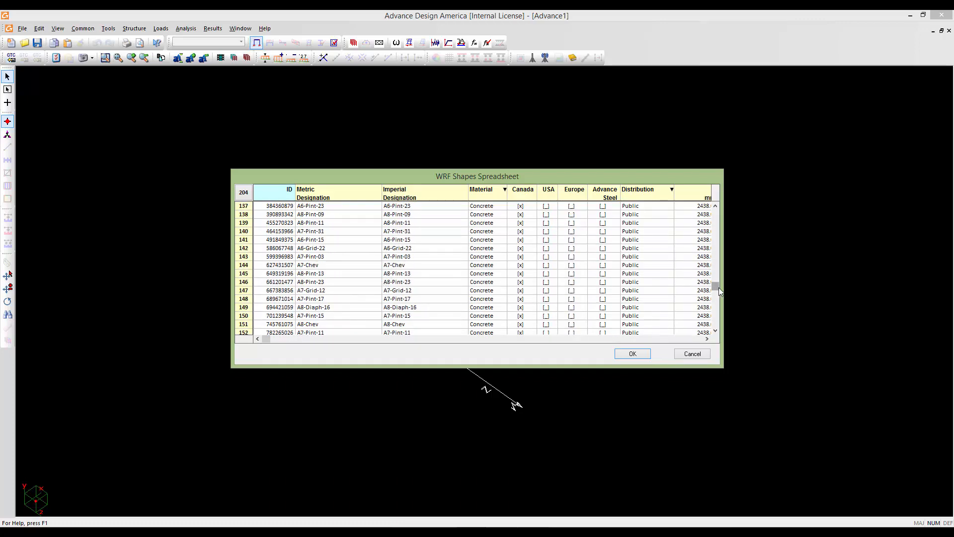
pyautogui.moveTo(715, 287); pyautogui.dragTo(715, 322)
pyautogui.click(248, 233)
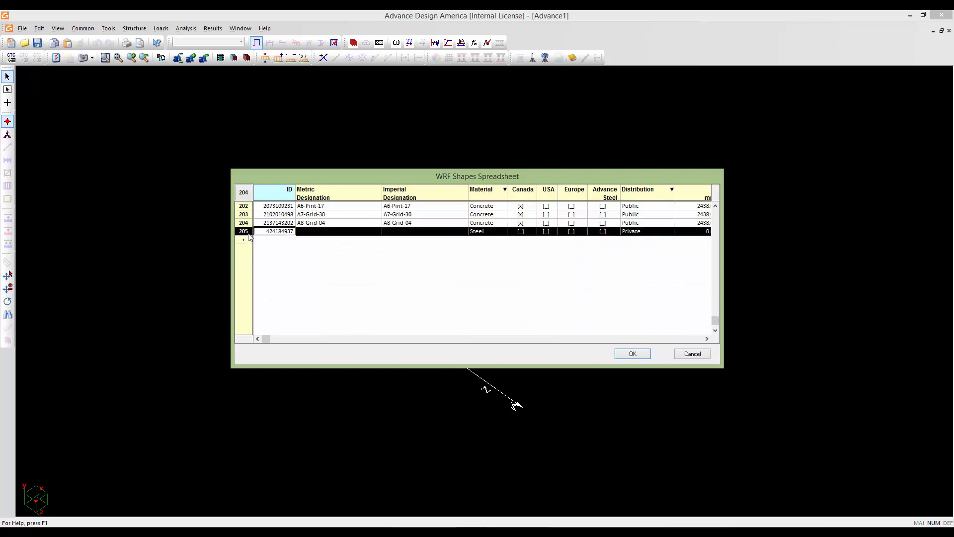
pyautogui.hotkey('ctrl', 'v')
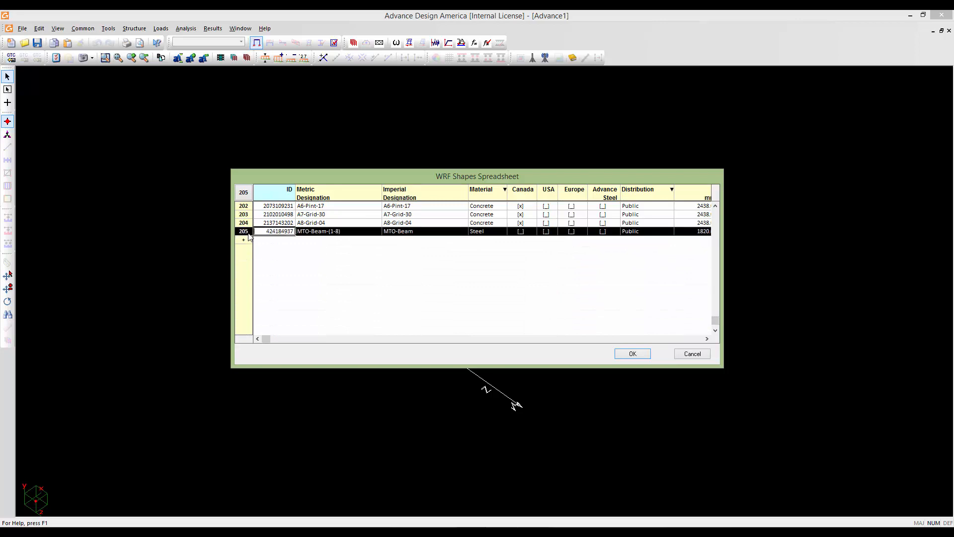
# - Rename the copied shape in the last row as MTO-composite-(1-8) in both its metric and imperial designations
pyautogui.click(355, 230)
pyautogui.click(353, 231)
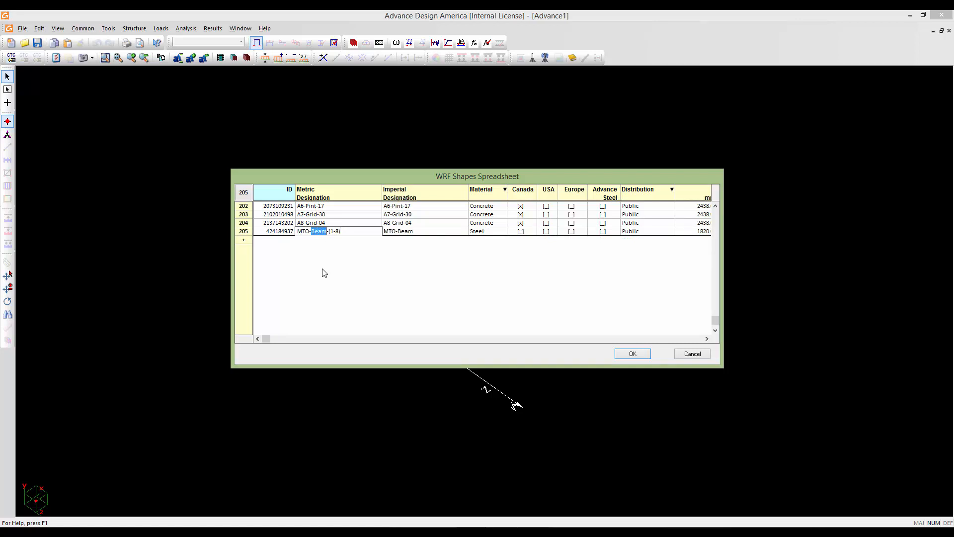
pyautogui.write('composite')
pyautogui.moveTo(366, 233); pyautogui.dragTo(290, 233)
pyautogui.hotkey('ctrl', 'c')
pyautogui.click(404, 234)
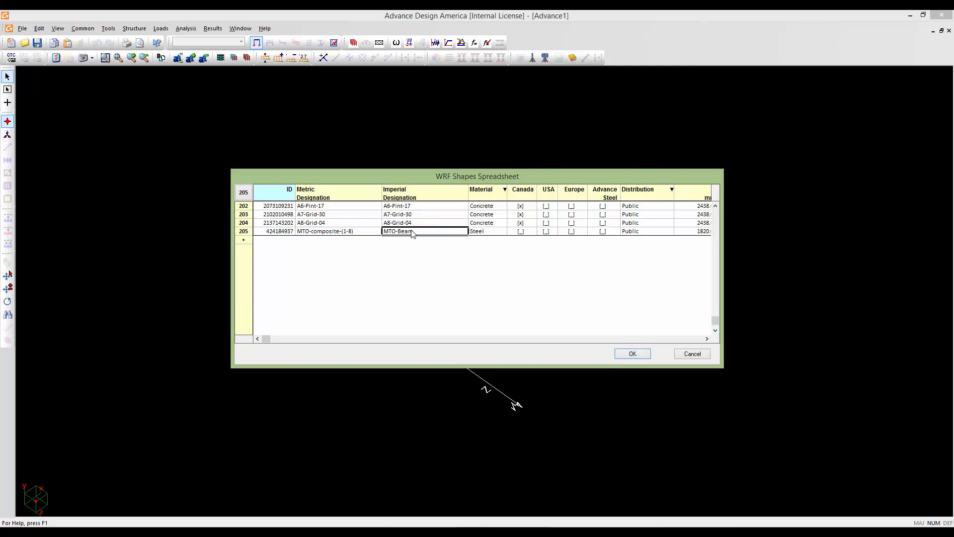
pyautogui.click(421, 232)
pyautogui.moveTo(421, 232); pyautogui.dragTo(366, 230)
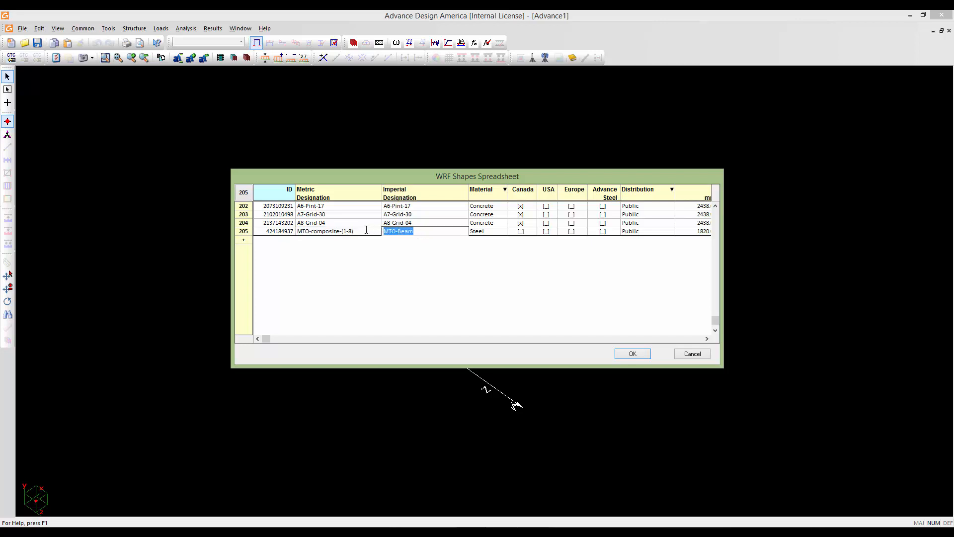
pyautogui.hotkey('ctrl', 'v')
# - Review the dimensions and section properties of MTO-composite-(1-8), from depth d through Sy
pyautogui.click(706, 339)
pyautogui.click(706, 339)
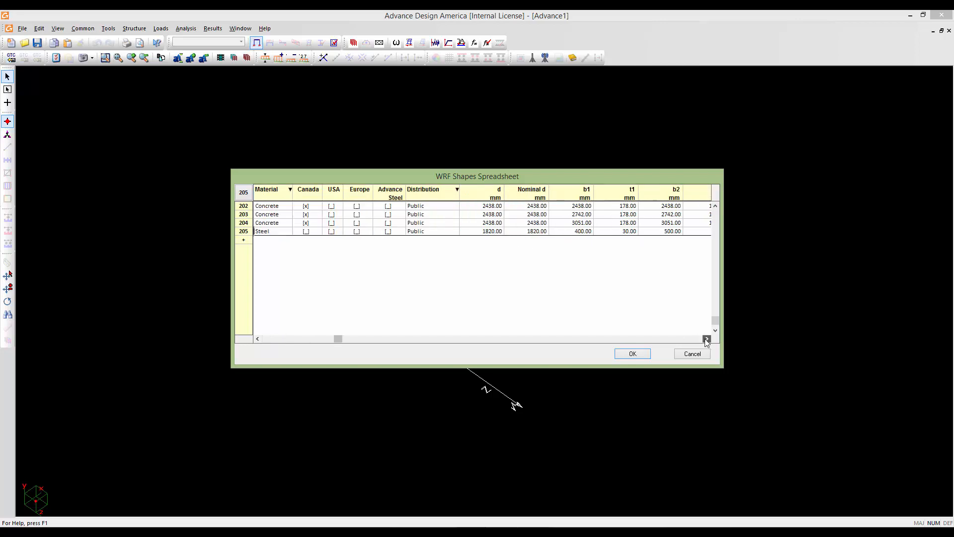
pyautogui.click(706, 339)
pyautogui.click(706, 339)
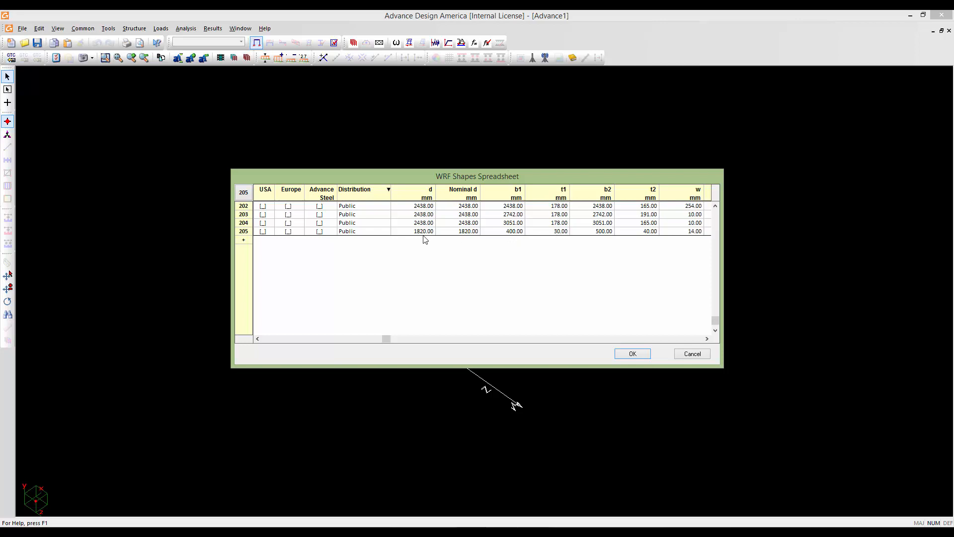
pyautogui.click(706, 339)
pyautogui.click(706, 339)
pyautogui.click(706, 339)
pyautogui.click(705, 339)
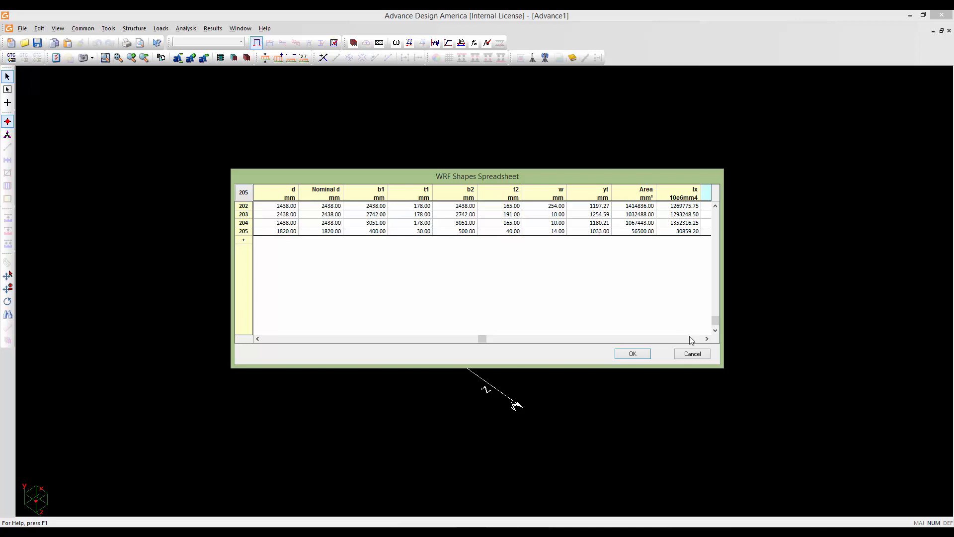
pyautogui.click(706, 338)
pyautogui.click(706, 338)
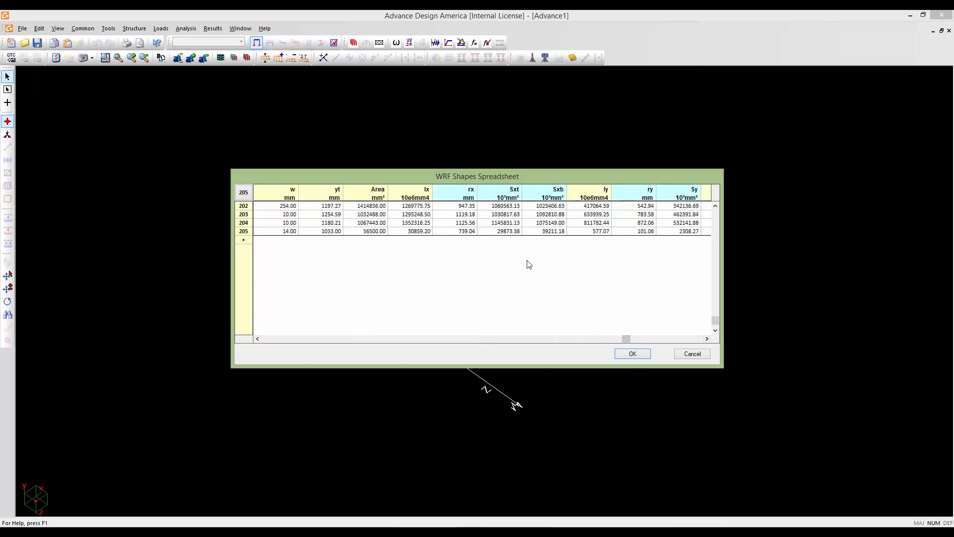
pyautogui.click(258, 338)
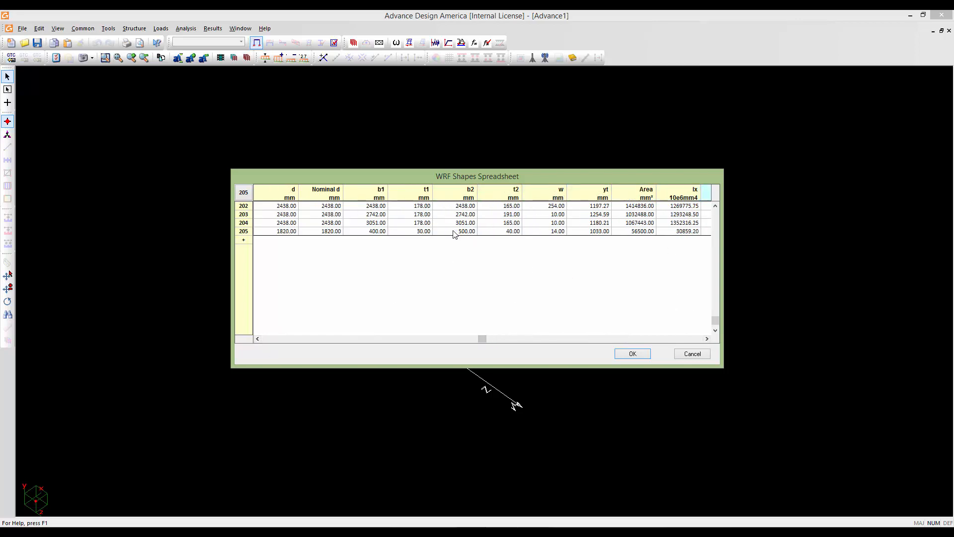
# - View the detail sheet of the MTO-composite-(1-8) shape with its section diagram and close it
pyautogui.click(453, 232)
pyautogui.rightClick(453, 233)
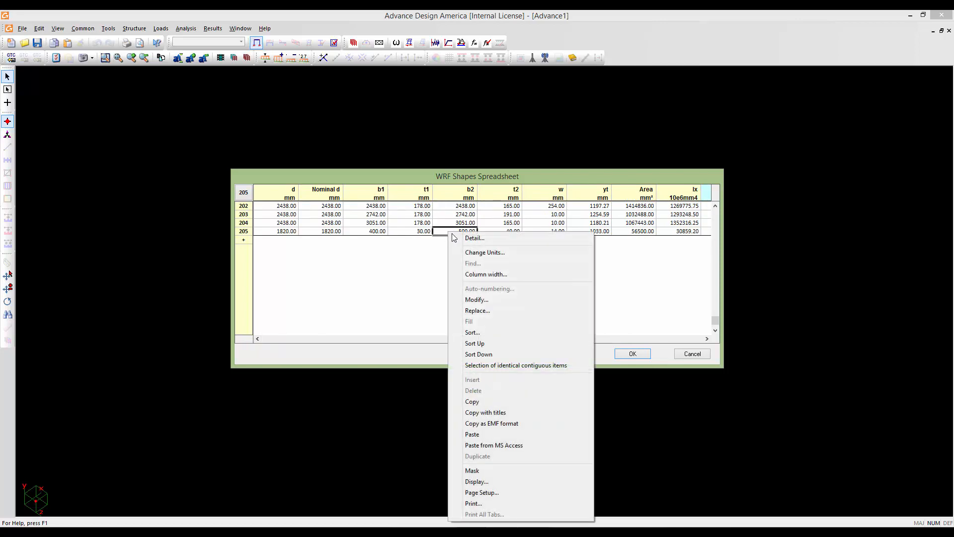
pyautogui.click(470, 240)
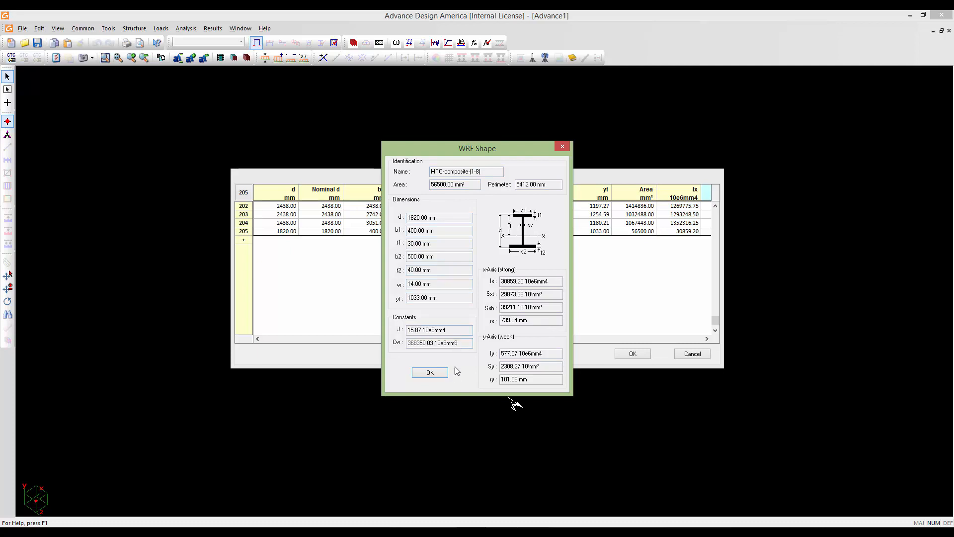
pyautogui.click(429, 373)
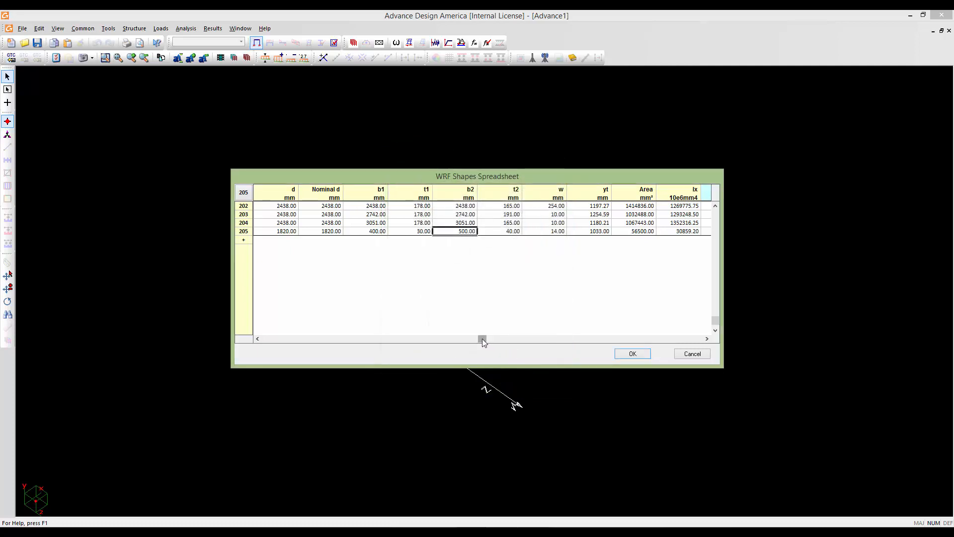
# - Copy the MTO-Beam-(8-11) shape into a new row below MTO-composite-(1-8)
pyautogui.moveTo(482, 338); pyautogui.dragTo(267, 342)
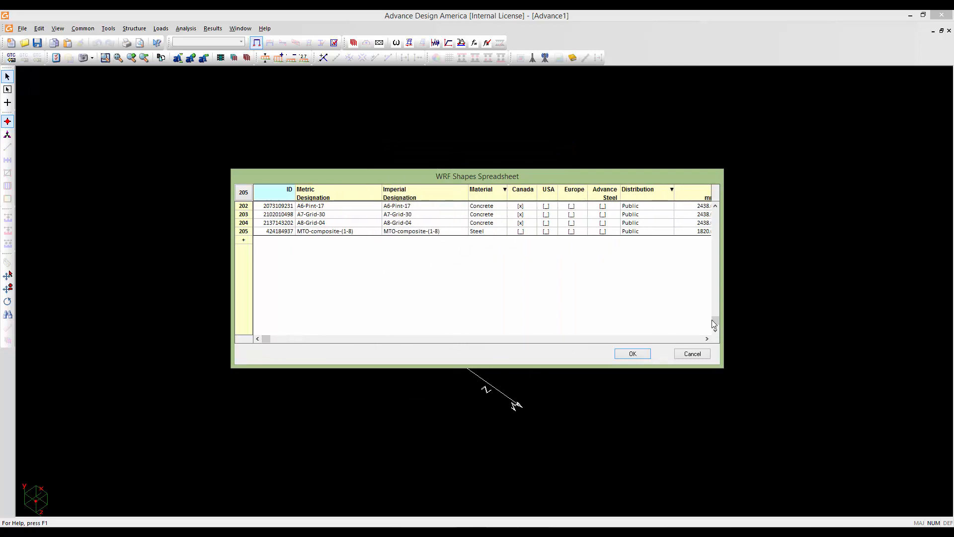
pyautogui.scroll(5, 669, 287)
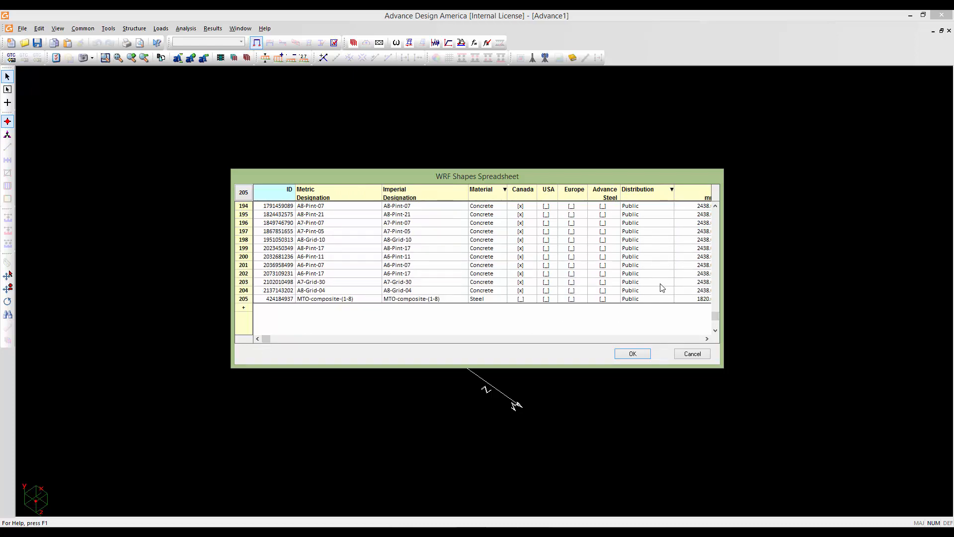
pyautogui.scroll(17, 662, 287)
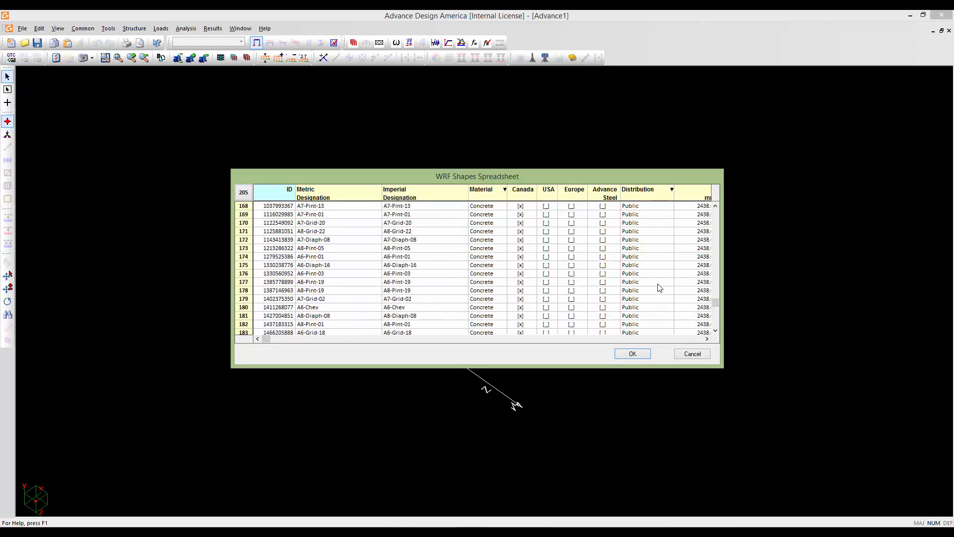
pyautogui.scroll(14, 656, 287)
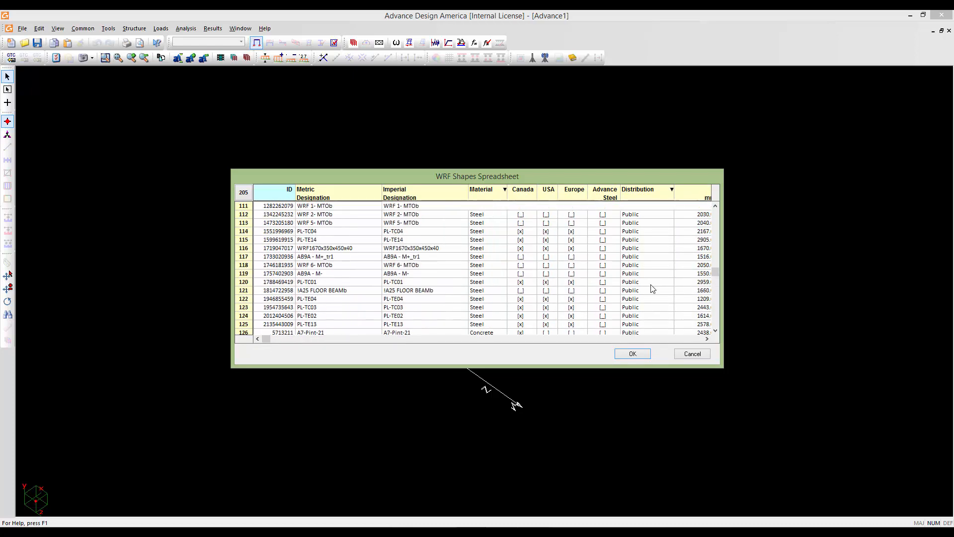
pyautogui.scroll(4, 652, 288)
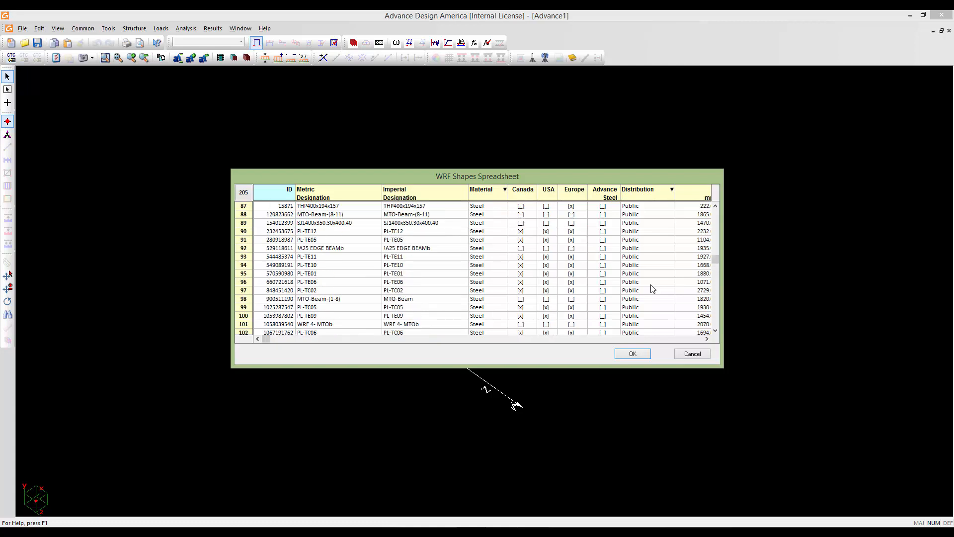
pyautogui.scroll(1, 653, 288)
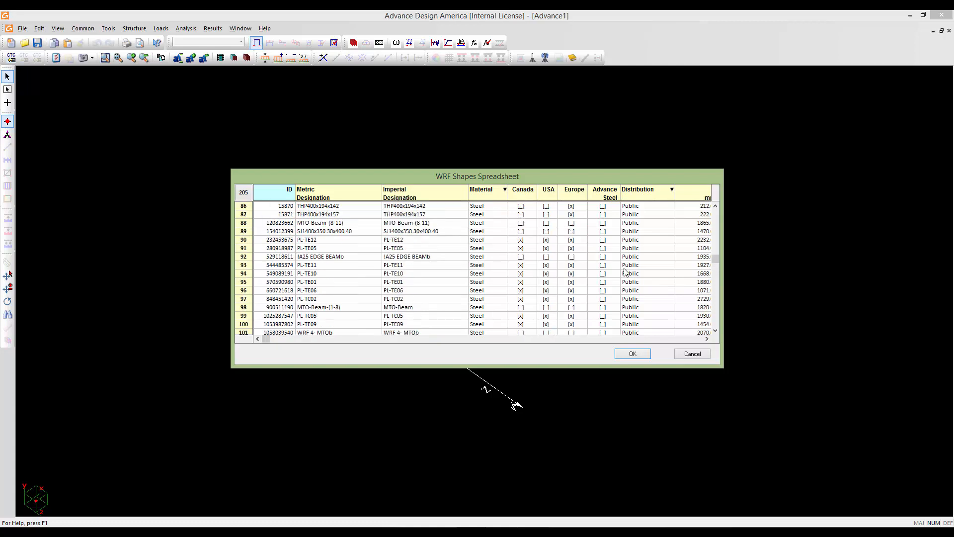
pyautogui.click(244, 223)
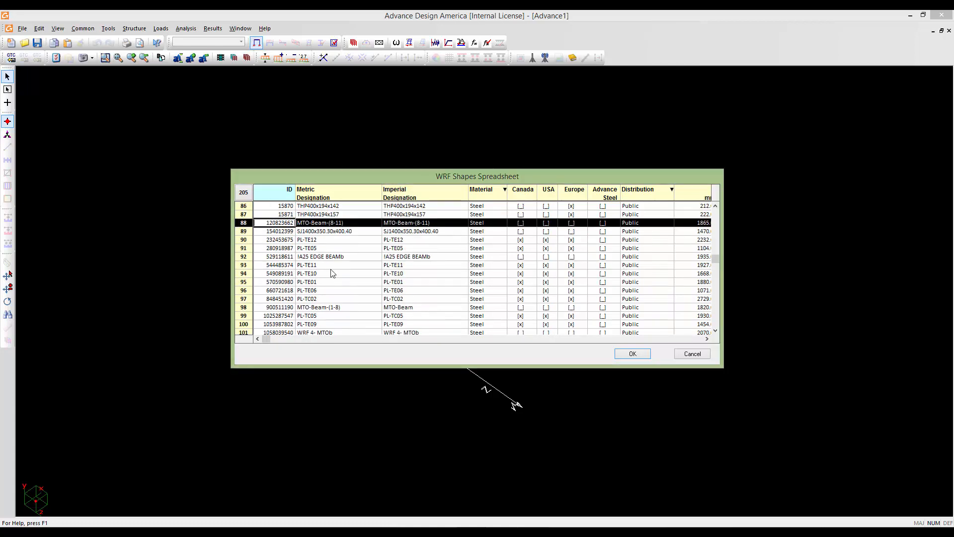
pyautogui.scroll(-7, 695, 303)
pyautogui.moveTo(716, 273); pyautogui.dragTo(717, 323)
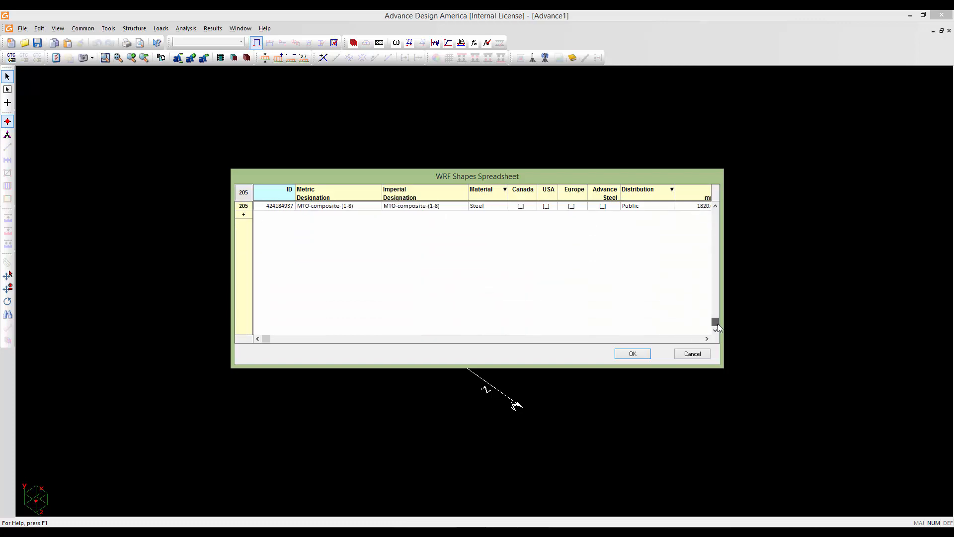
pyautogui.click(244, 217)
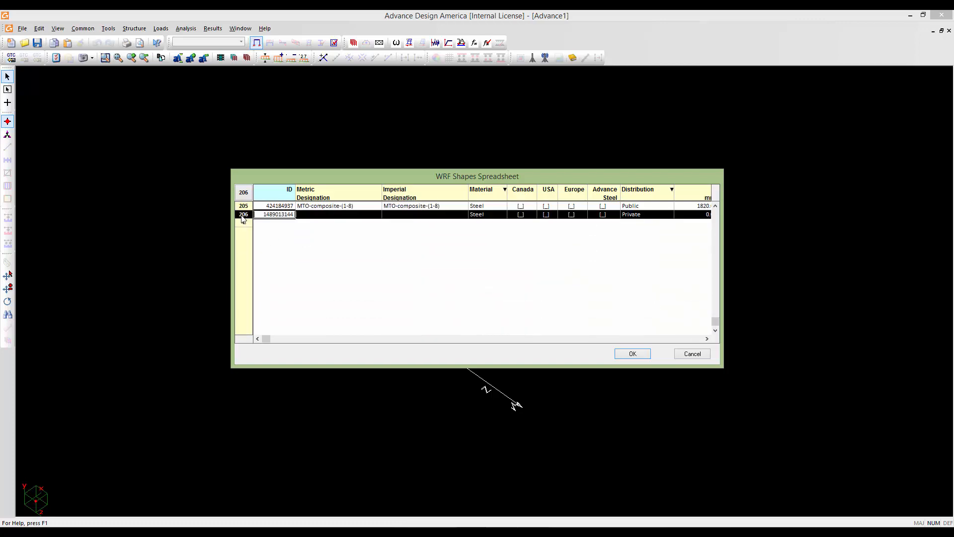
# - Rename the second copied shape as MTO-composite-(8-11) in both its metric and imperial designations
pyautogui.click(328, 214)
pyautogui.moveTo(313, 215); pyautogui.dragTo(327, 214)
pyautogui.write('composite')
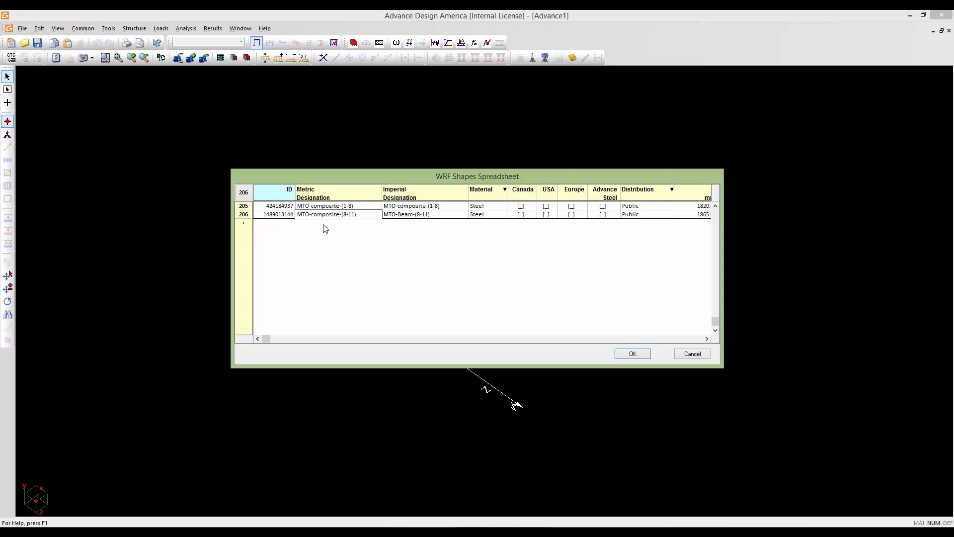
pyautogui.moveTo(377, 214); pyautogui.dragTo(292, 213)
pyautogui.hotkey('ctrl', 'c')
pyautogui.click(394, 217)
pyautogui.moveTo(430, 214); pyautogui.dragTo(383, 214)
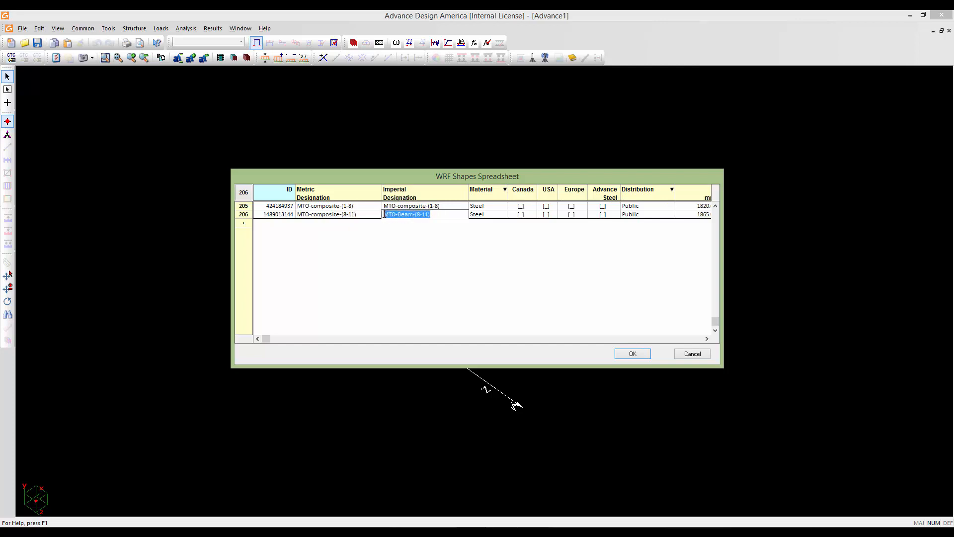
pyautogui.hotkey('ctrl', 'v')
# - Review the dimensions and detail sheet of the MTO-composite-(8-11) shape and accept the WRF shapes spreadsheet
pyautogui.click(706, 339)
pyautogui.click(707, 338)
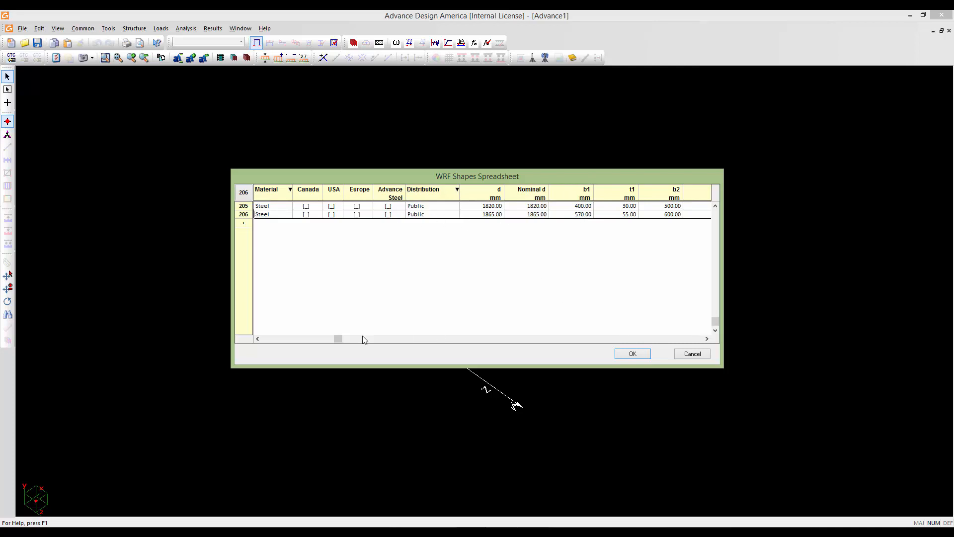
pyautogui.moveTo(338, 340); pyautogui.dragTo(288, 339)
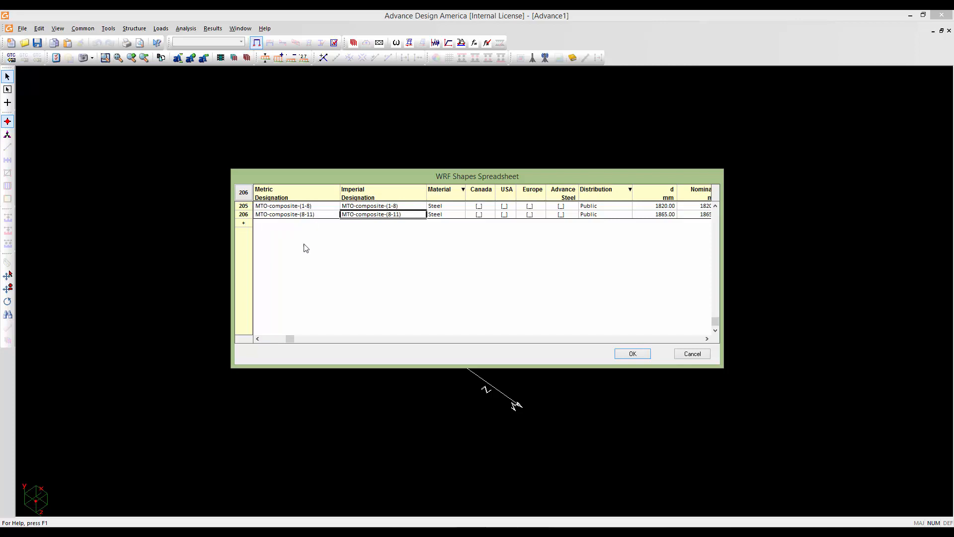
pyautogui.moveTo(291, 339); pyautogui.dragTo(417, 339)
pyautogui.click(475, 214)
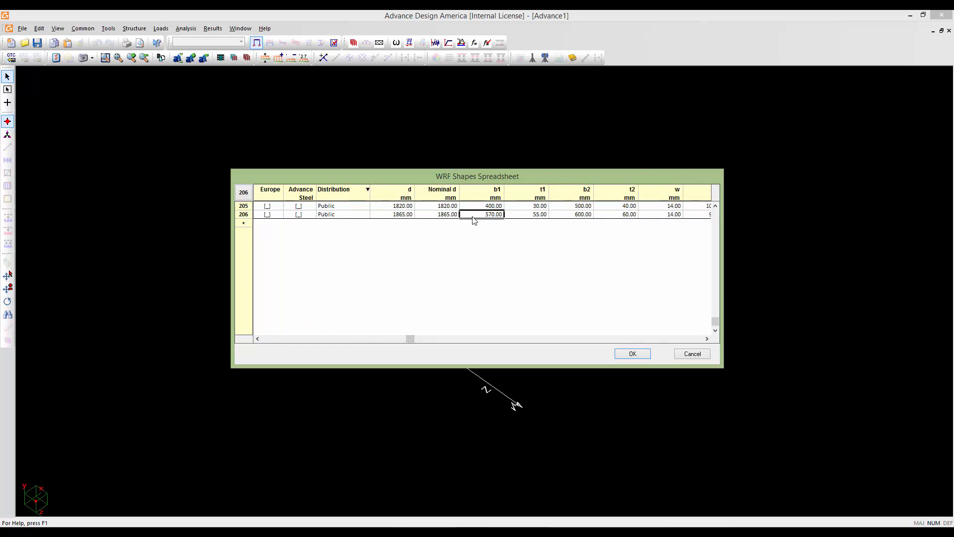
pyautogui.rightClick(473, 216)
pyautogui.click(497, 223)
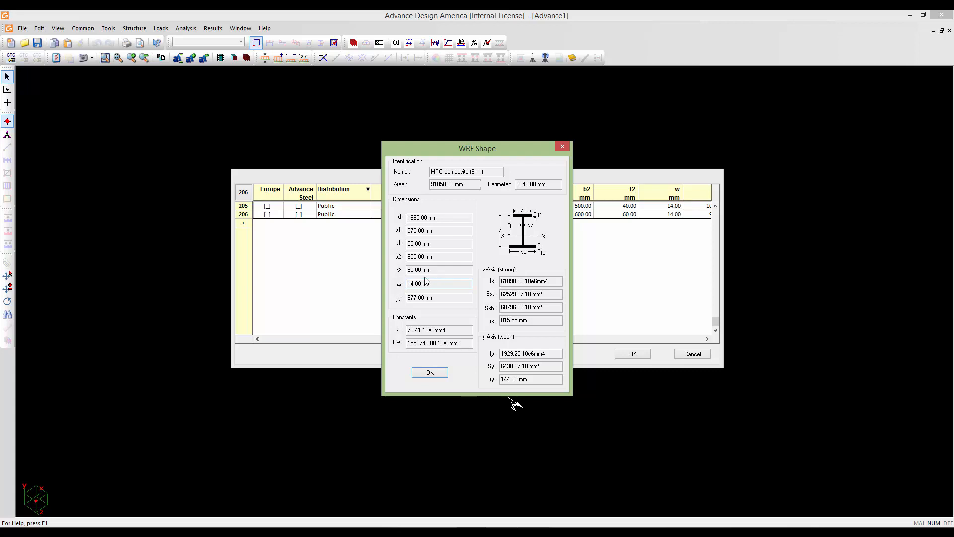
pyautogui.click(430, 372)
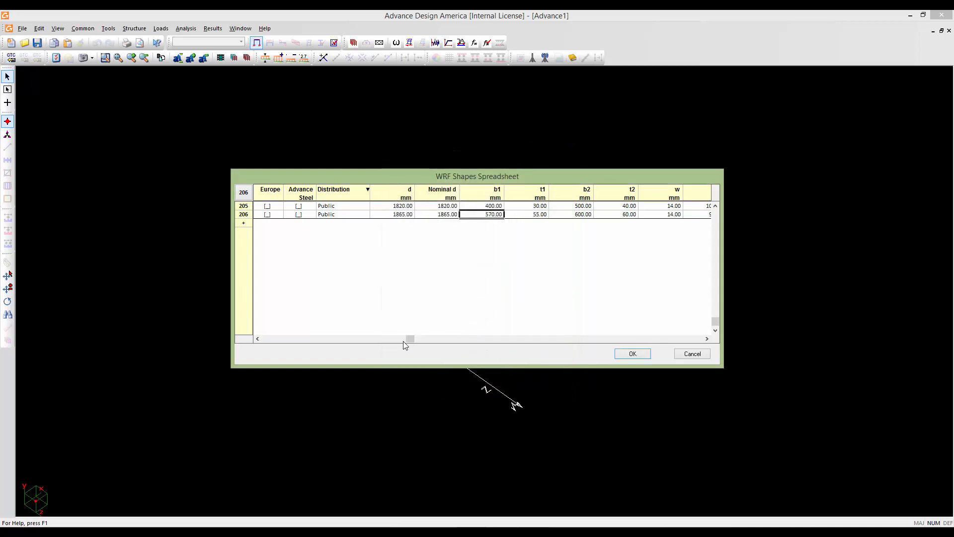
pyautogui.moveTo(407, 337); pyautogui.dragTo(258, 345)
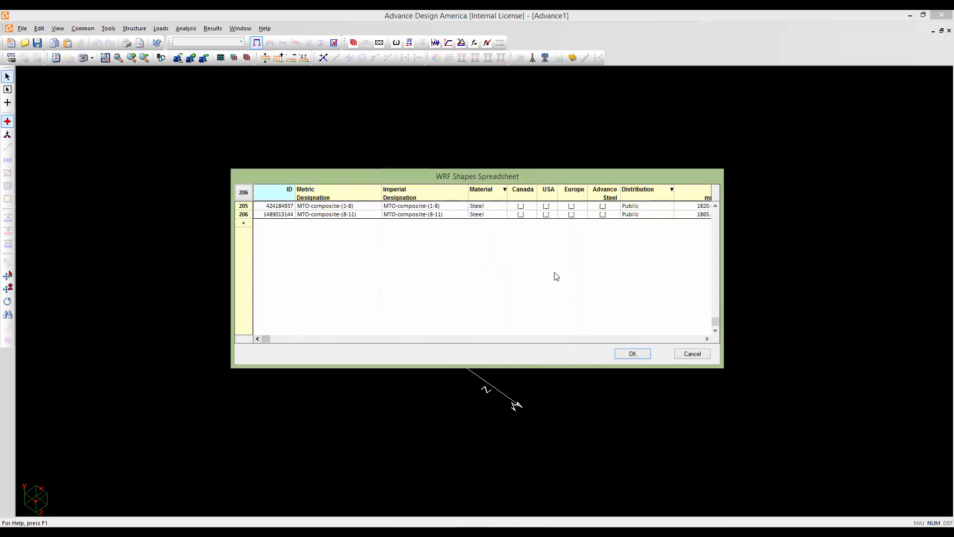
pyautogui.click(631, 354)
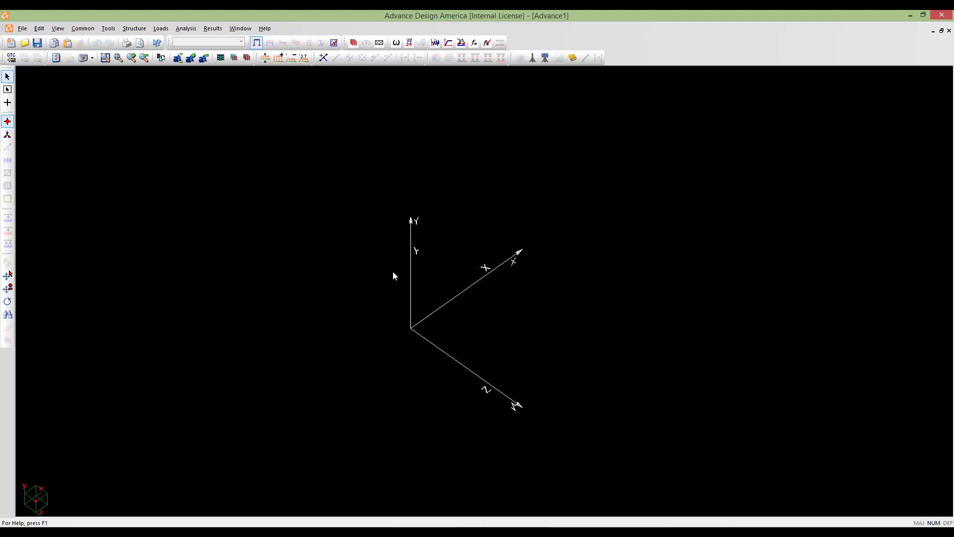
# - Add a new slab in the Slabs/Steel decks spreadsheet and name it slab-compos
pyautogui.click(123, 31)
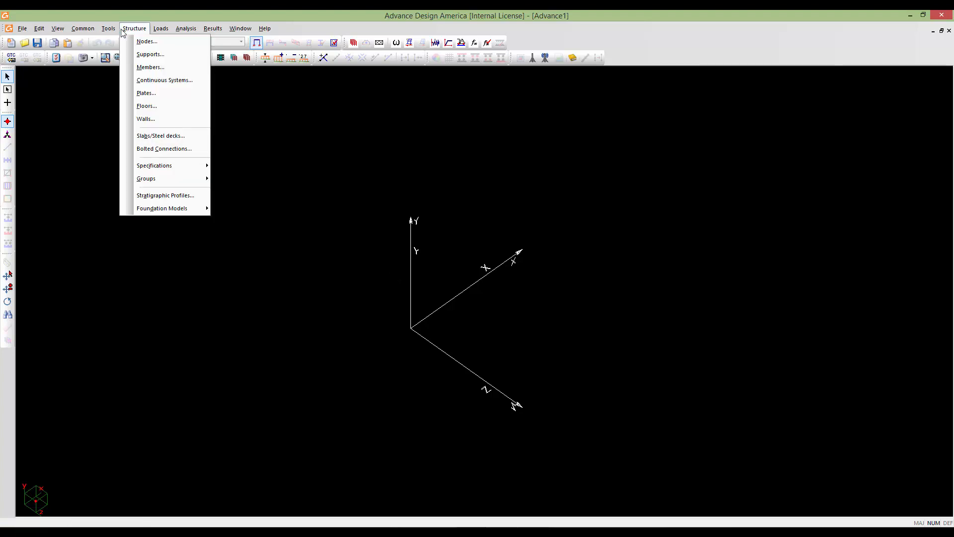
pyautogui.click(159, 137)
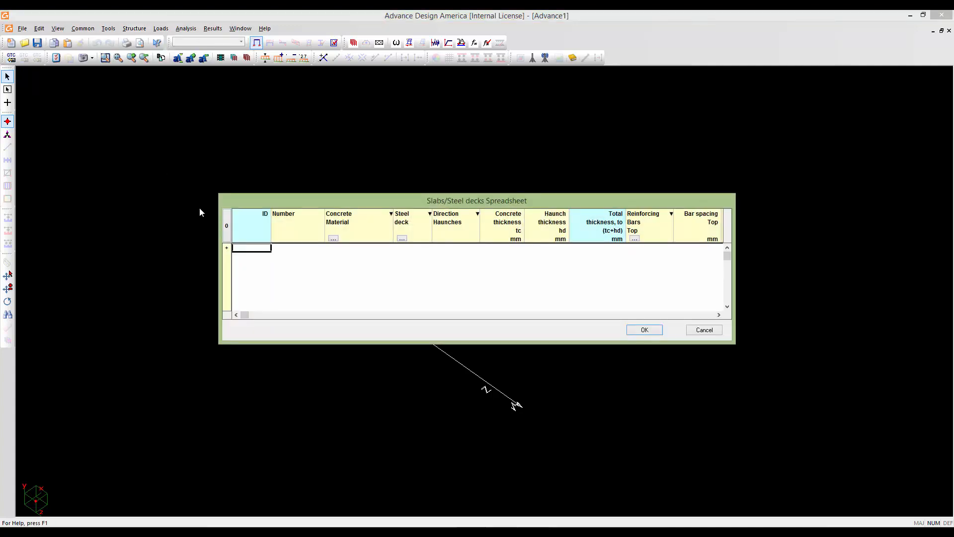
pyautogui.click(228, 248)
pyautogui.click(285, 248)
pyautogui.click(285, 248)
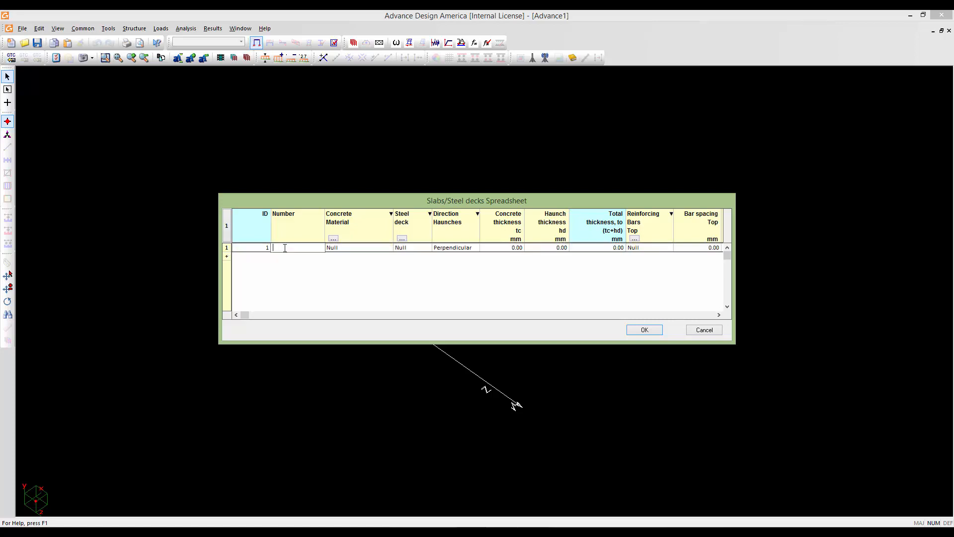
pyautogui.write('slab composi')
pyautogui.moveTo(291, 199); pyautogui.dragTo(286, 198)
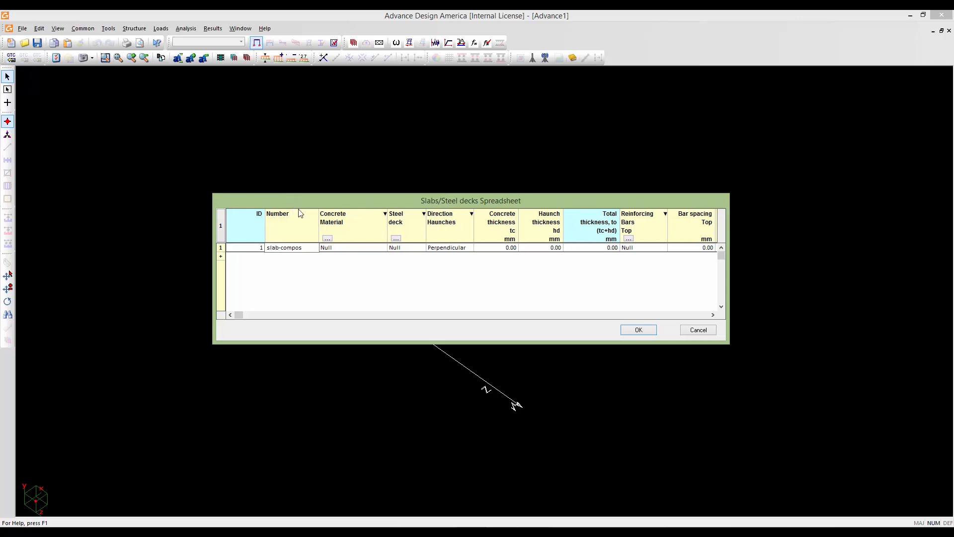
# - Assign the Composite-con030 concrete material to the slab-compos slab
pyautogui.click(338, 250)
pyautogui.click(337, 247)
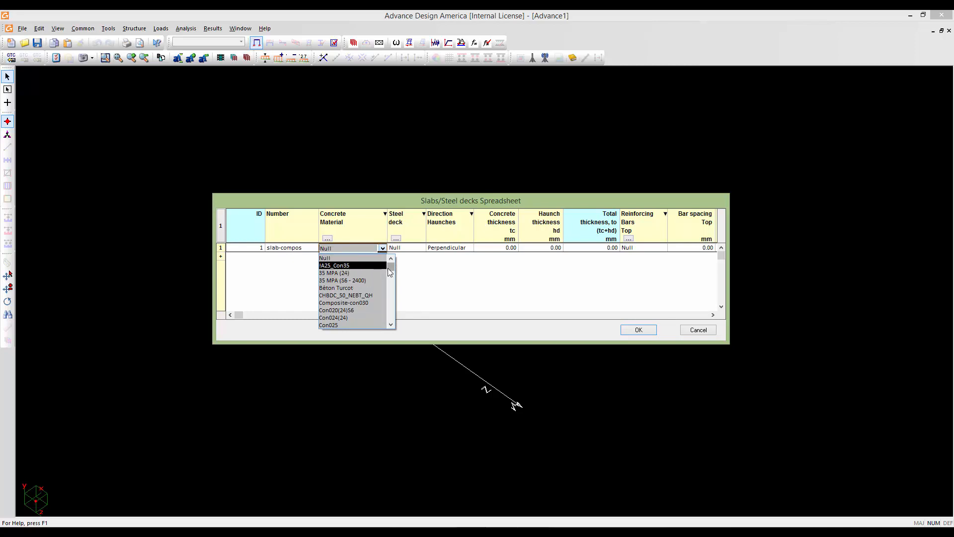
pyautogui.moveTo(388, 267)
pyautogui.mouseDown()
pyautogui.moveTo(383, 327)
pyautogui.moveTo(385, 280)
pyautogui.mouseUp()
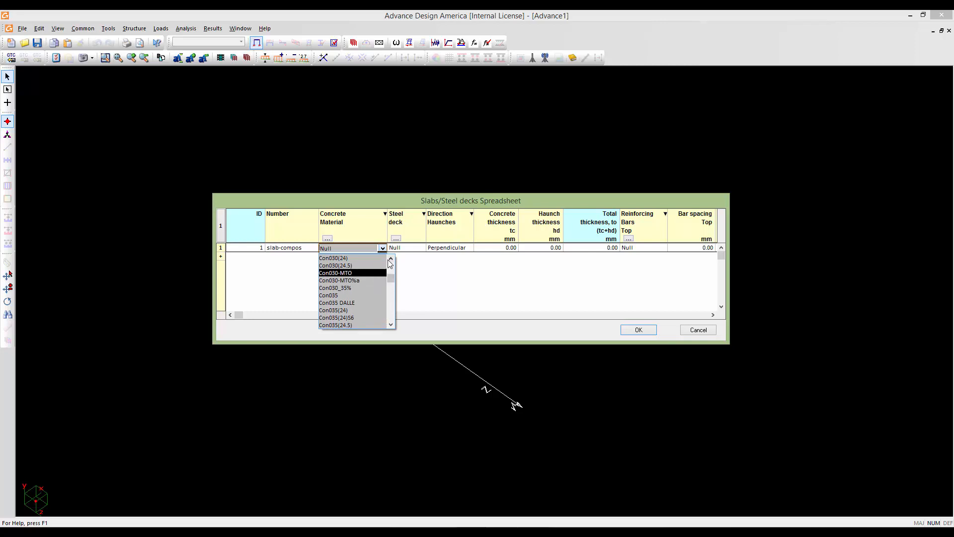
pyautogui.click(390, 259)
pyautogui.click(390, 259)
pyautogui.click(390, 259)
pyautogui.click(390, 259)
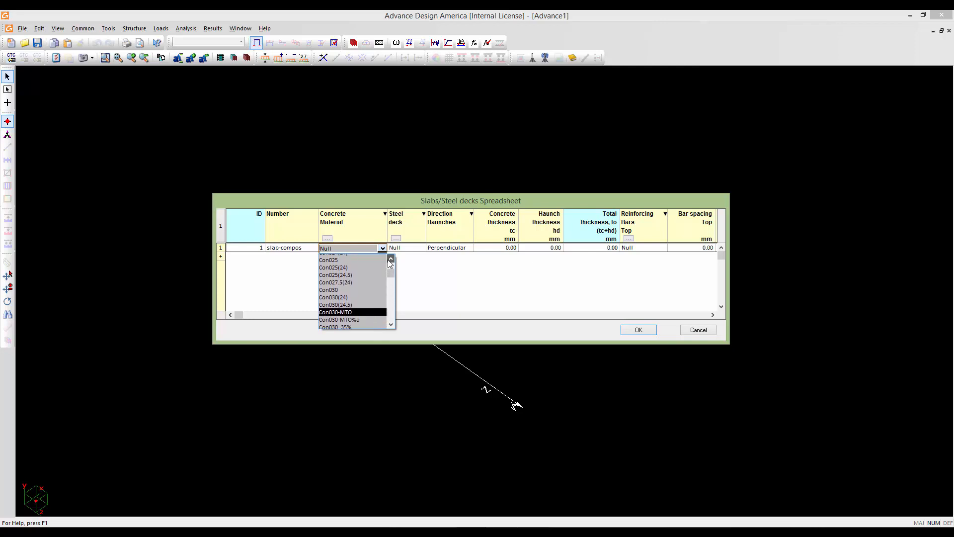
pyautogui.click(390, 259)
pyautogui.click(390, 259)
pyautogui.click(390, 259)
pyautogui.click(390, 259)
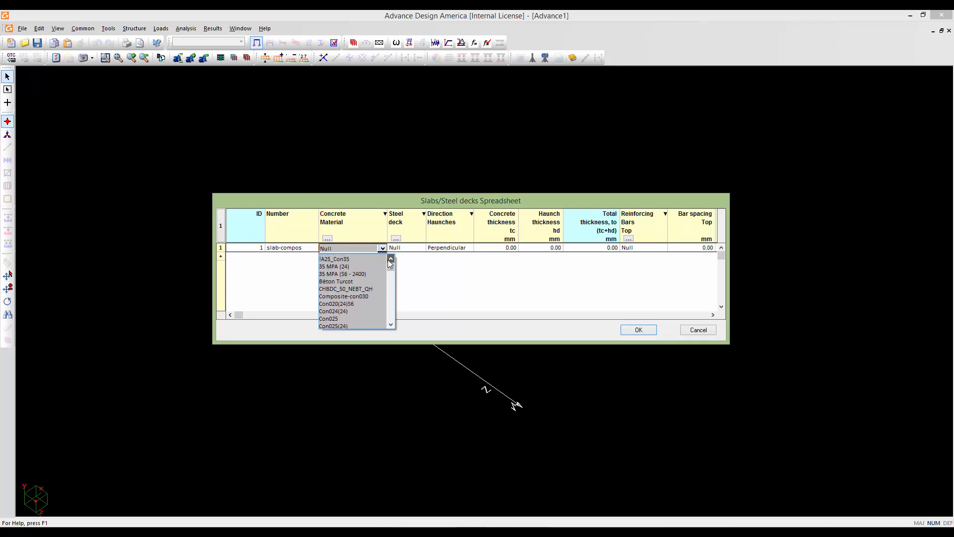
pyautogui.click(390, 259)
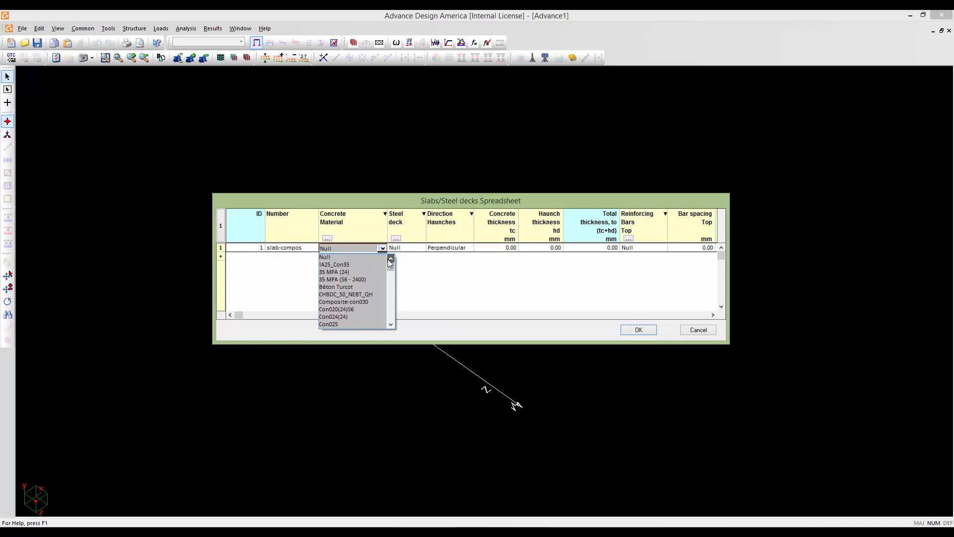
pyautogui.click(336, 302)
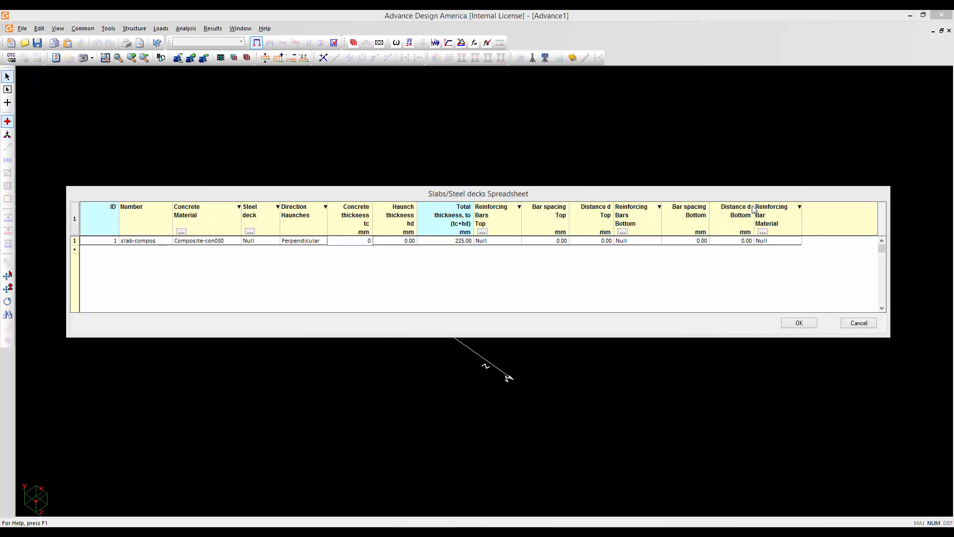
# - Set the concrete thickness tc of the slab-compos slab to 225 mm
pyautogui.click(742, 199)
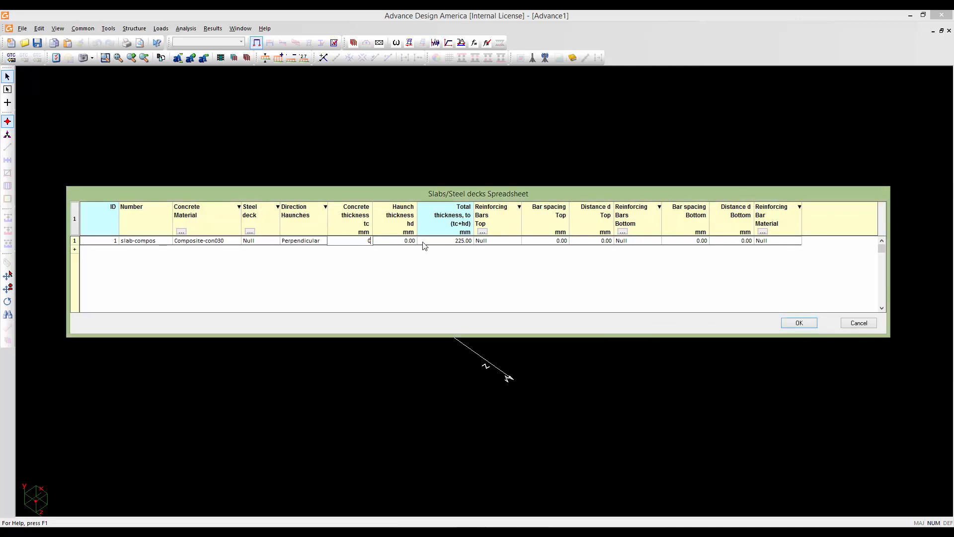
pyautogui.click(358, 241)
pyautogui.doubleClick(367, 240)
pyautogui.write('23')
pyautogui.moveTo(488, 195); pyautogui.dragTo(487, 186)
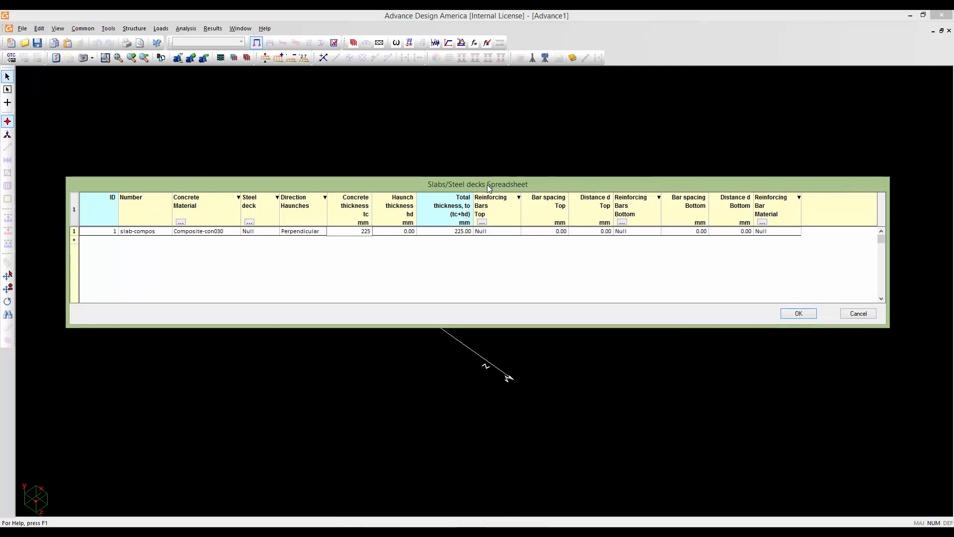
# - Rename the slab-compos slab as (1-8)
pyautogui.click(162, 232)
pyautogui.moveTo(162, 232); pyautogui.dragTo(132, 198)
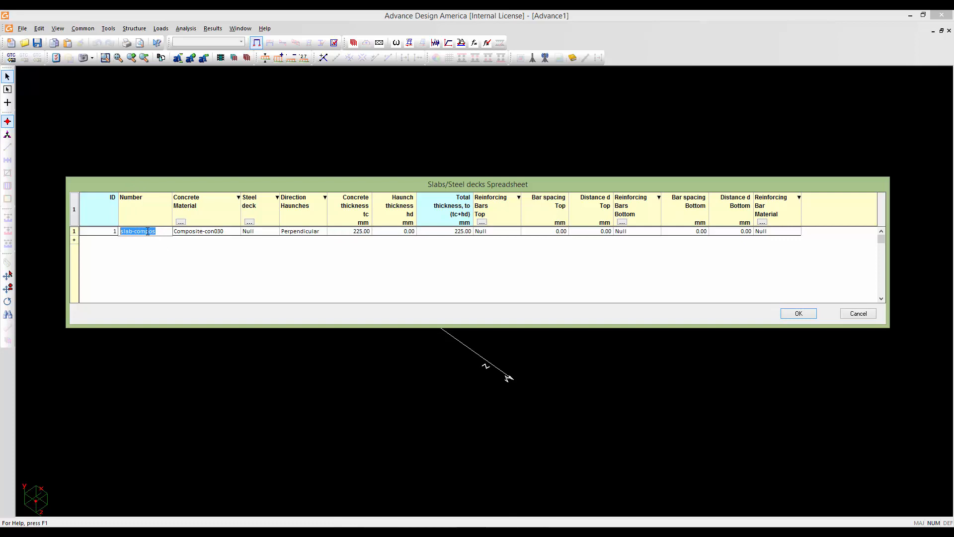
pyautogui.write('(1-8')
# - Assign metric 15M bars as the top reinforcement of slab (1-8)
pyautogui.click(496, 234)
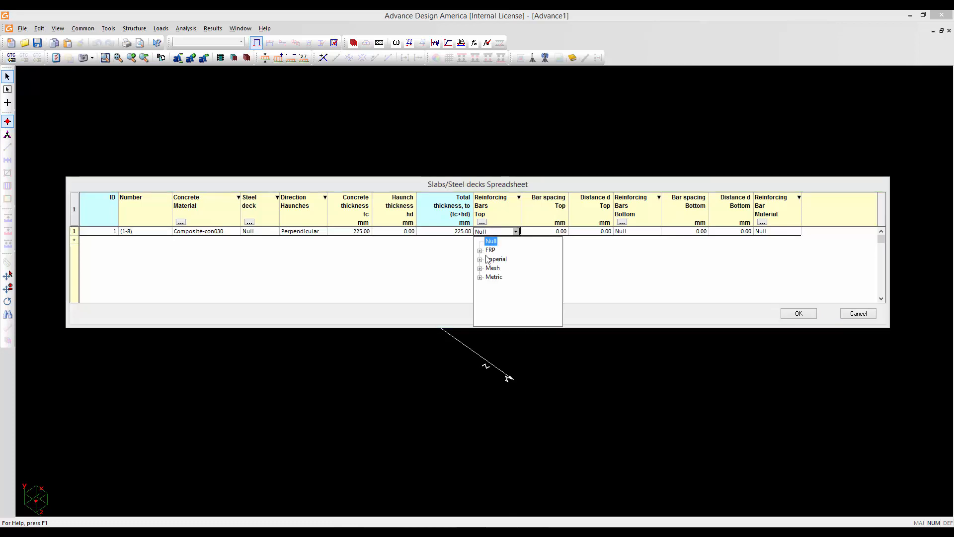
pyautogui.click(480, 276)
pyautogui.click(494, 269)
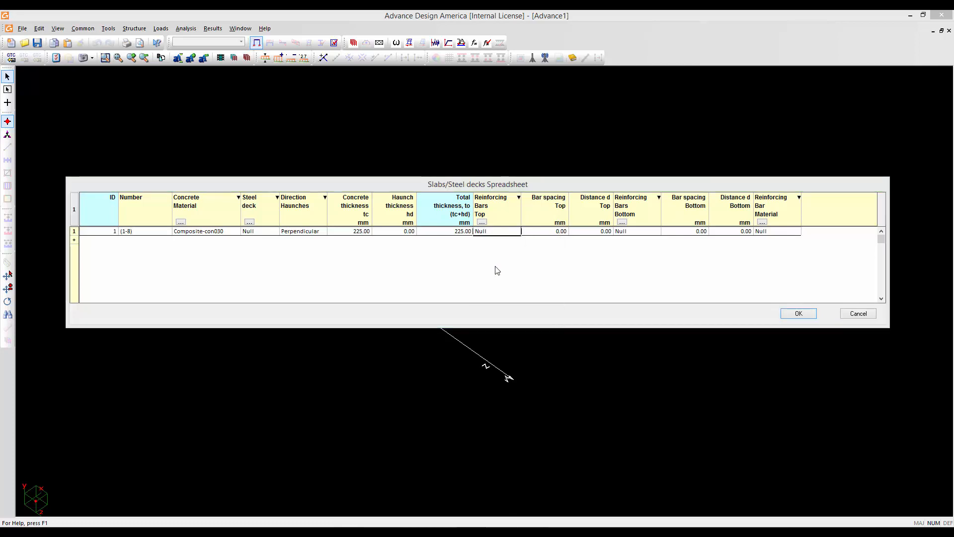
pyautogui.click(495, 233)
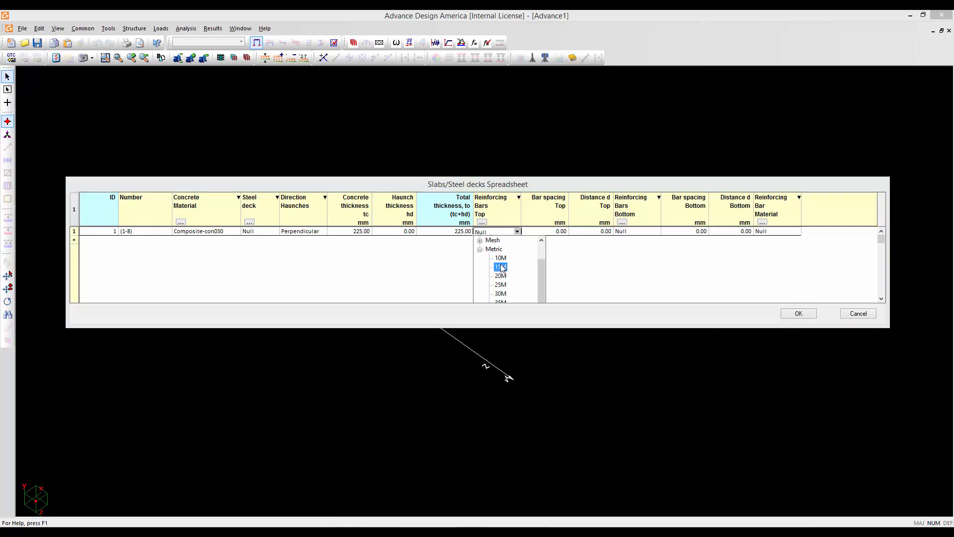
pyautogui.click(501, 269)
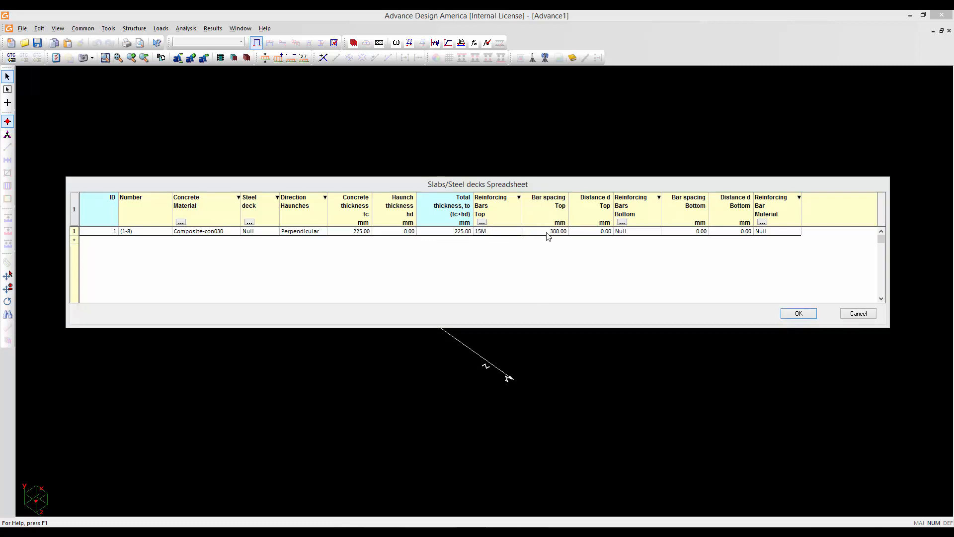
# - Set the top reinforcement distance d of slab (1-8) to 155 mm
pyautogui.click(582, 233)
pyautogui.moveTo(582, 233); pyautogui.dragTo(609, 232)
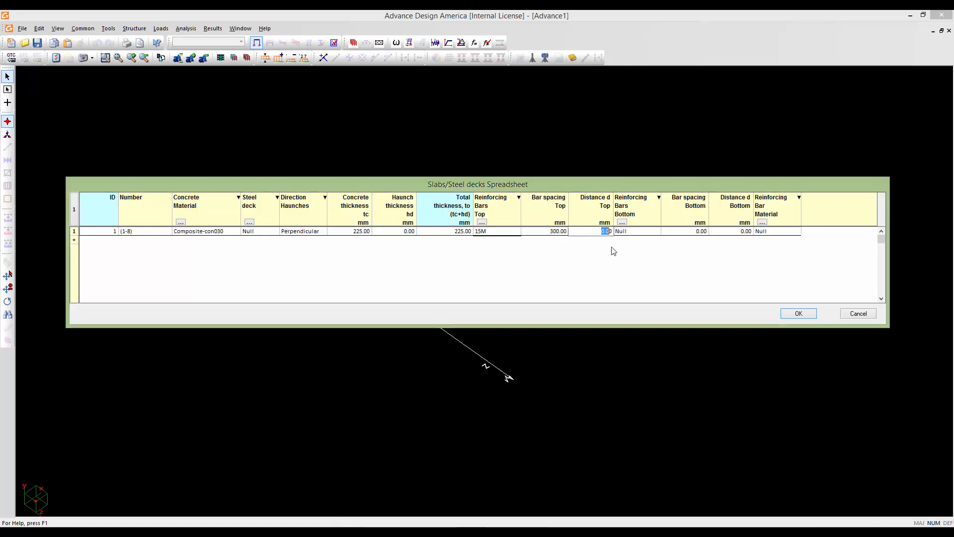
pyautogui.press('BackSpace')
pyautogui.press('BackSpace')
pyautogui.write('155')
# - Assign metric 15M bars as the bottom reinforcement of slab (1-8)
pyautogui.click(634, 234)
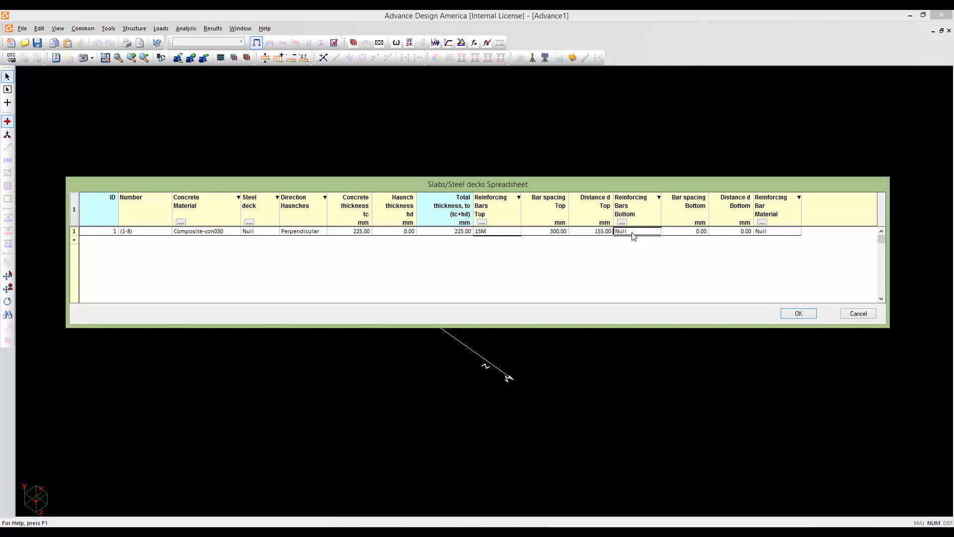
pyautogui.click(634, 234)
pyautogui.click(621, 276)
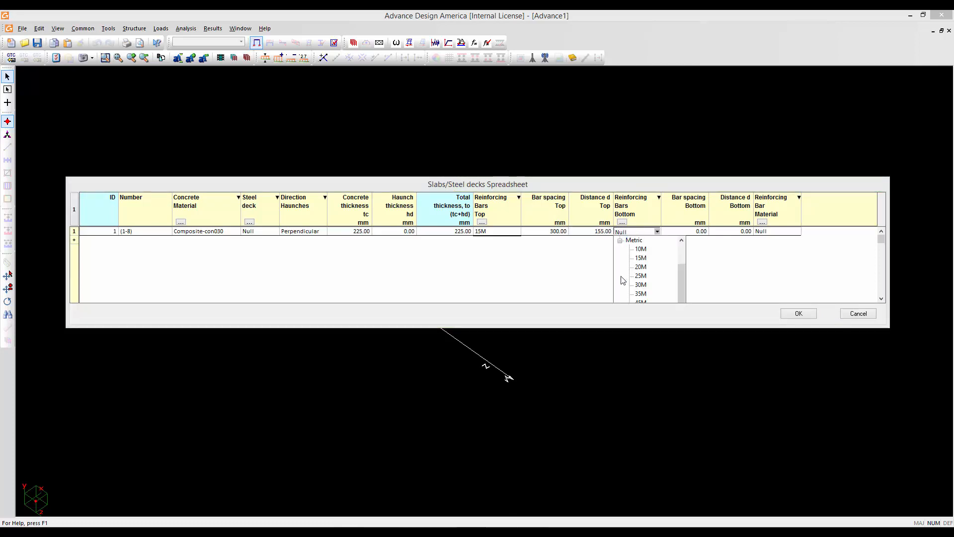
pyautogui.click(641, 258)
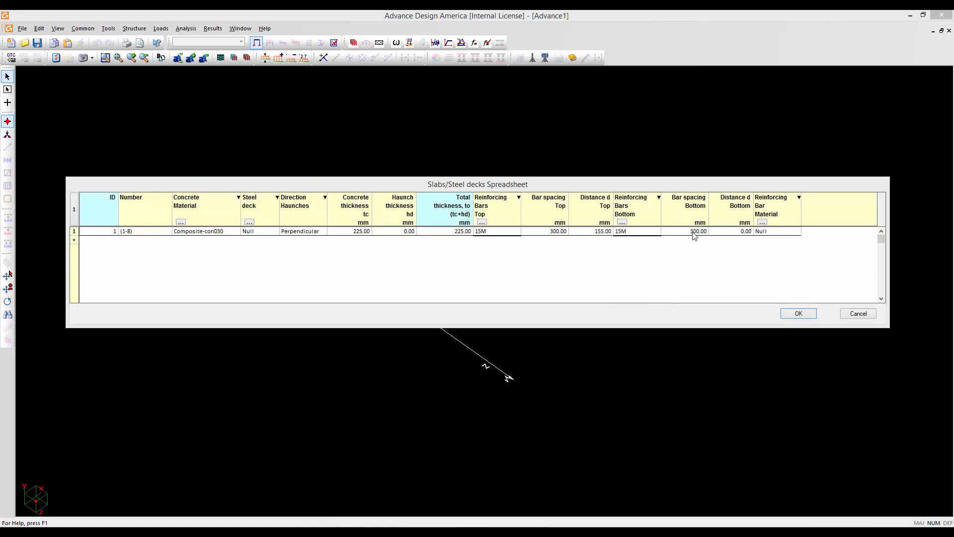
# - Set the bottom reinforcement distance d of slab (1-8) to 185 mm and its reinforcing bar material to G30.18-400W
pyautogui.click(726, 232)
pyautogui.click(726, 231)
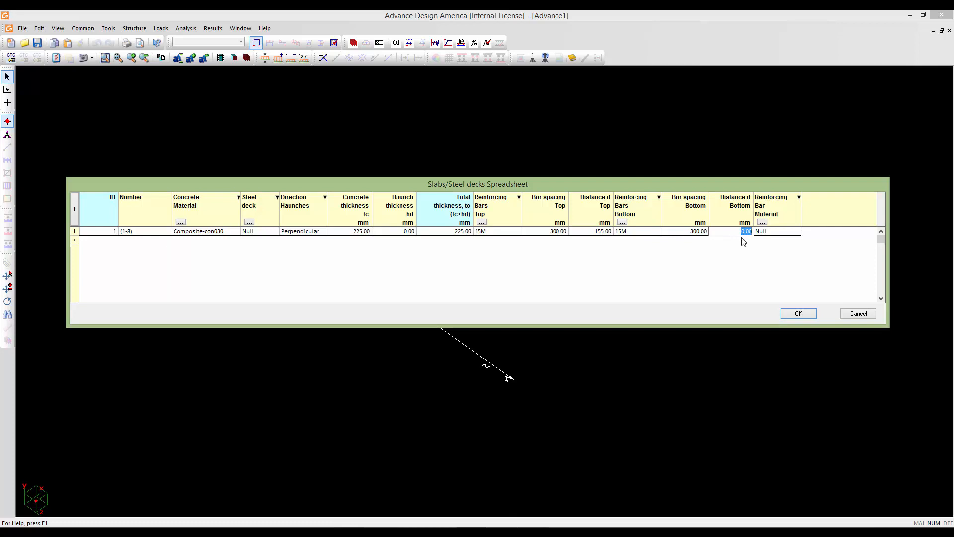
pyautogui.write('185')
pyautogui.click(764, 234)
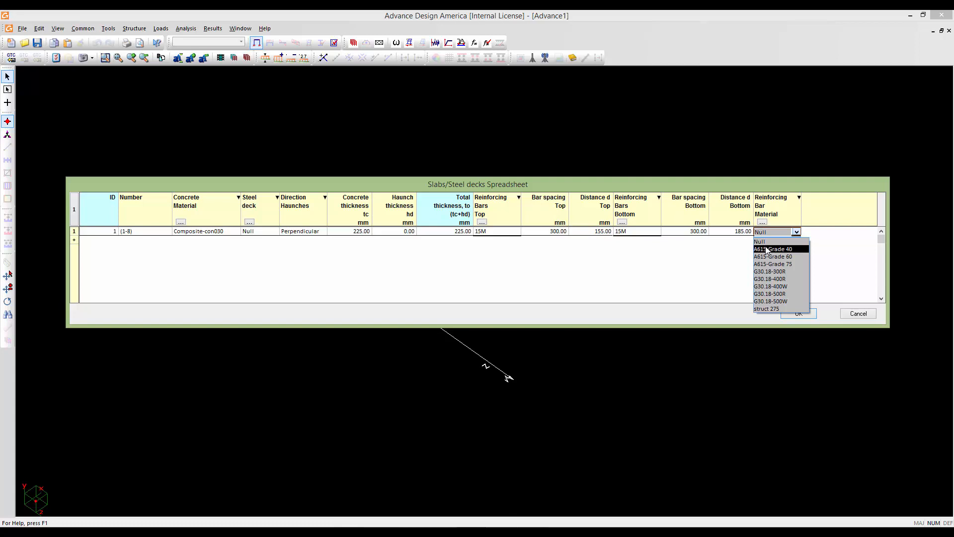
pyautogui.click(770, 287)
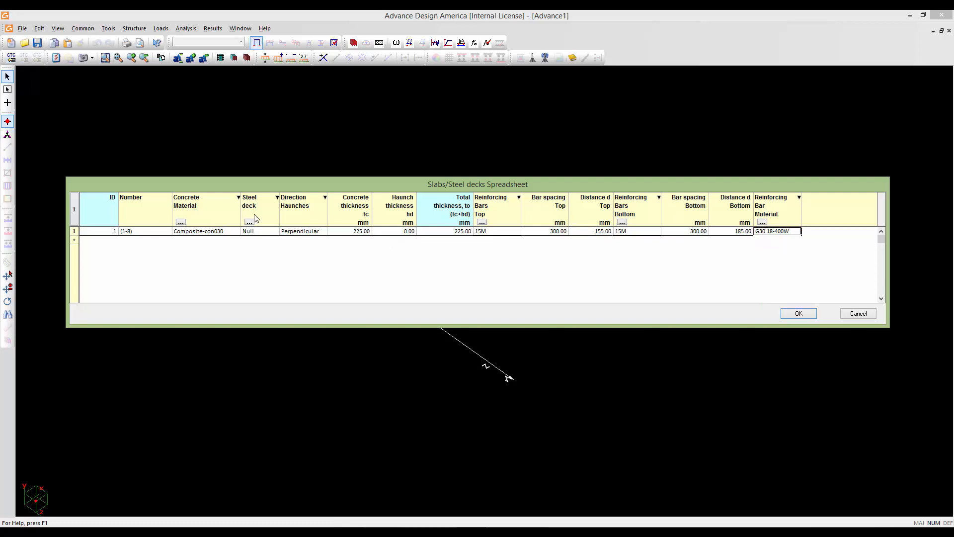
# - Add a second slab below slab (1-8) and name it (8-14)
pyautogui.click(75, 240)
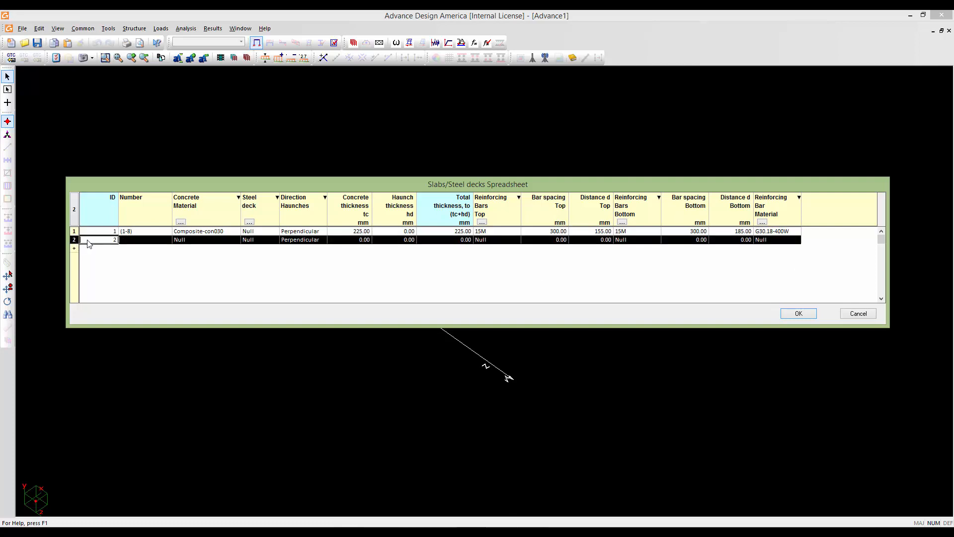
pyautogui.click(124, 239)
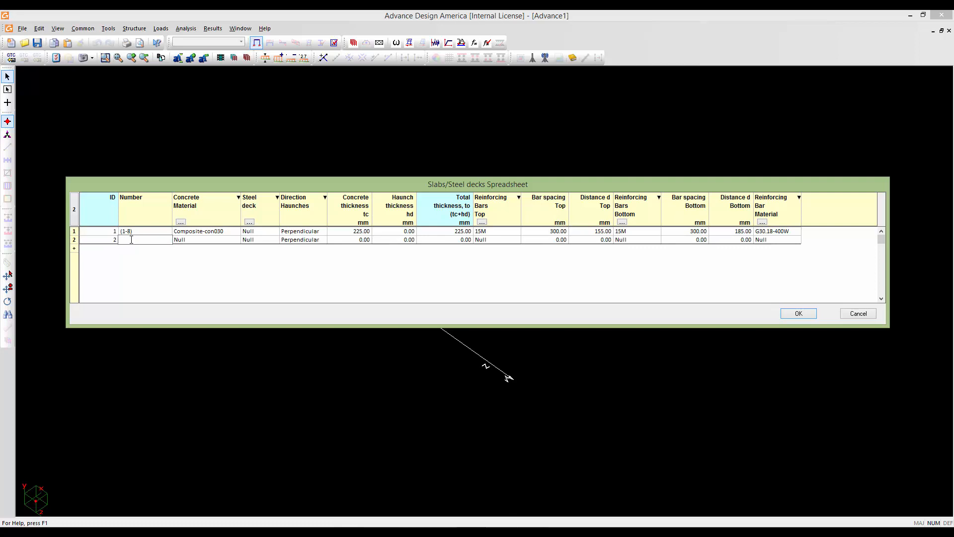
pyautogui.write('(')
pyautogui.write('8-14')
# - Set slab (8-14) to concrete material Composite-con030 with a concrete thickness of 225 mm
pyautogui.click(216, 239)
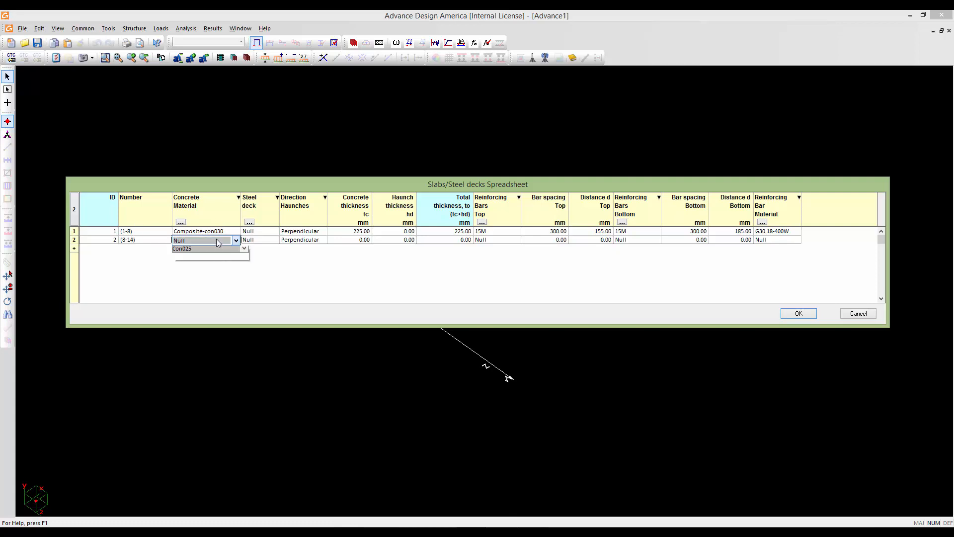
pyautogui.click(217, 241)
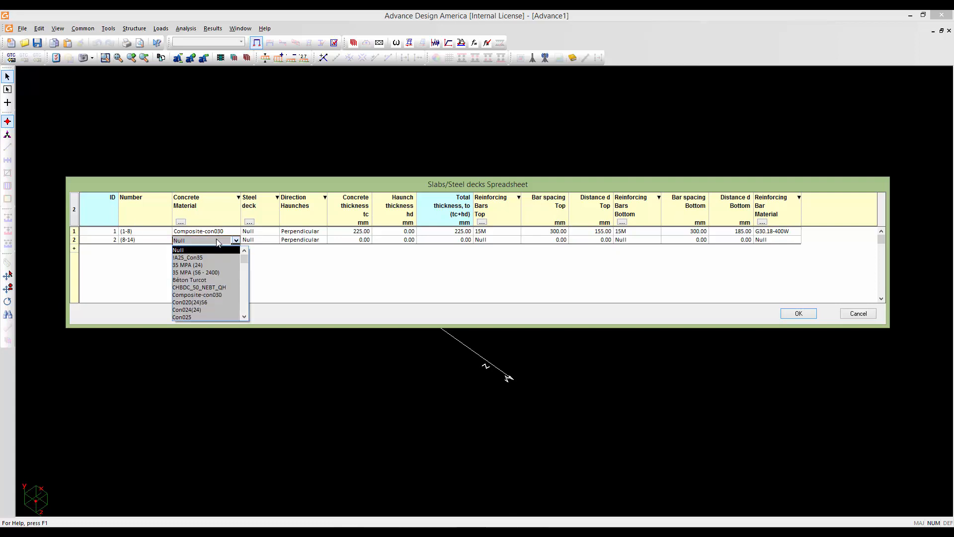
pyautogui.click(219, 294)
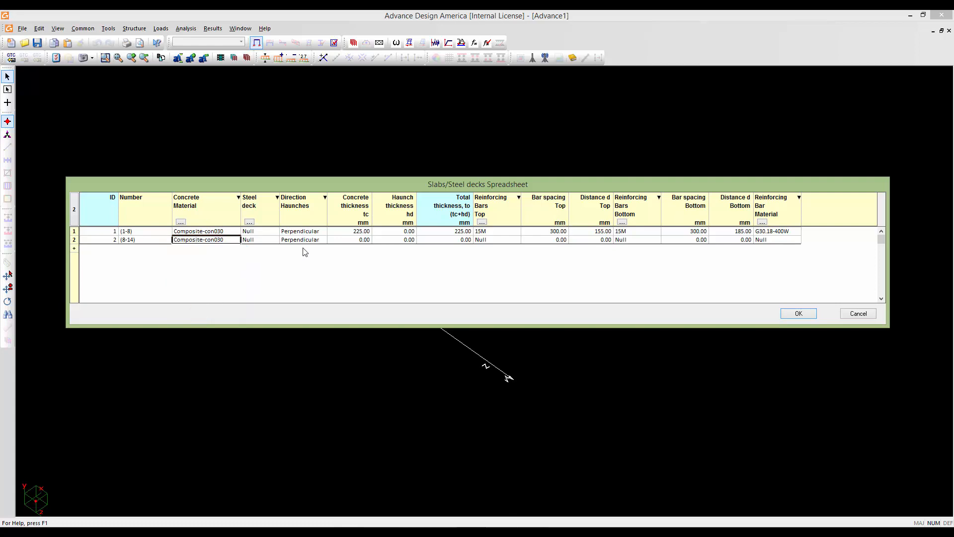
pyautogui.click(337, 239)
pyautogui.doubleClick(359, 240)
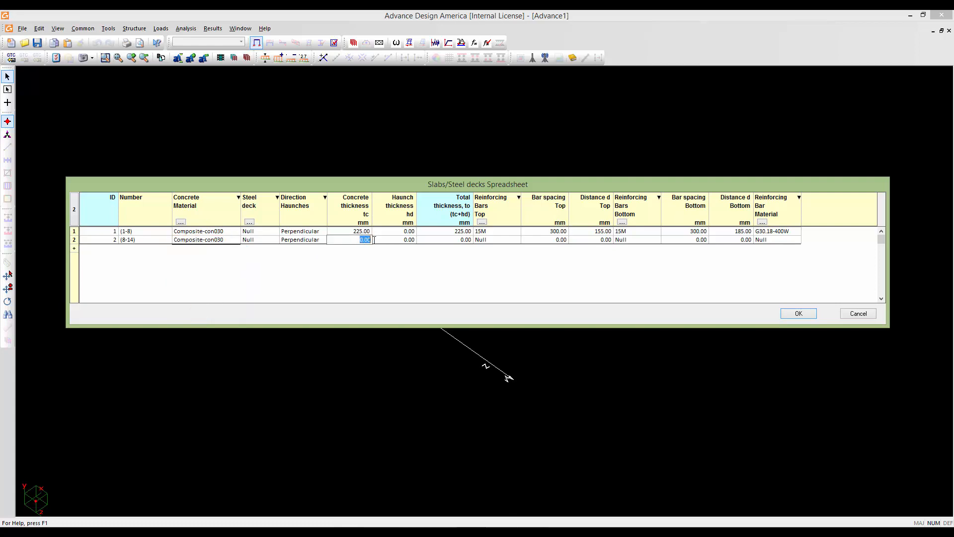
pyautogui.write('225')
pyautogui.click(423, 241)
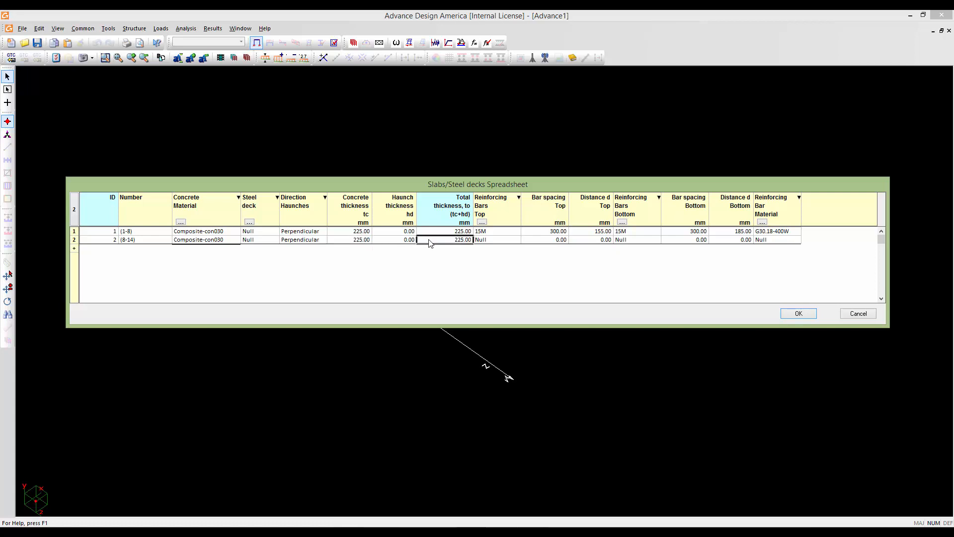
# - Assign metric 25M bars as the top reinforcement of slab (8-14)
pyautogui.click(495, 242)
pyautogui.click(495, 239)
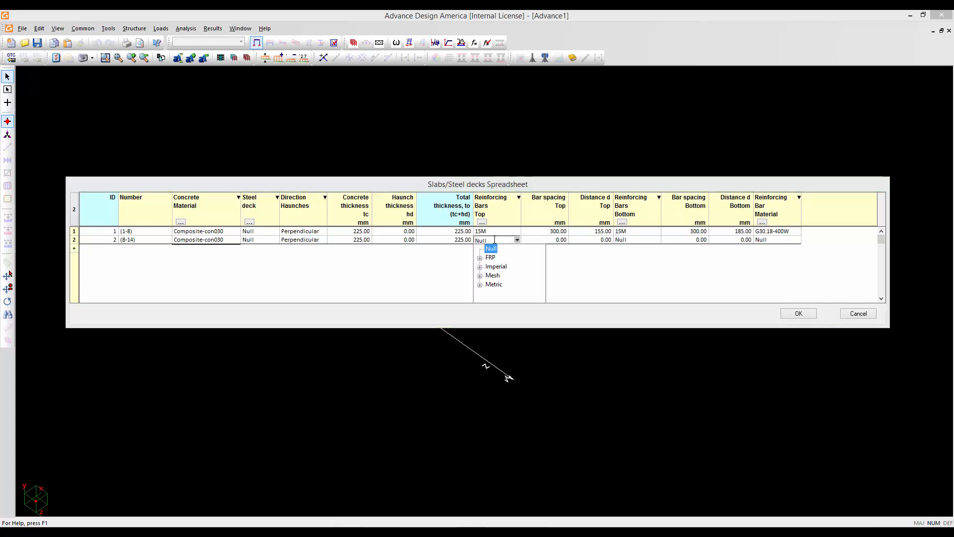
pyautogui.click(480, 285)
pyautogui.click(501, 284)
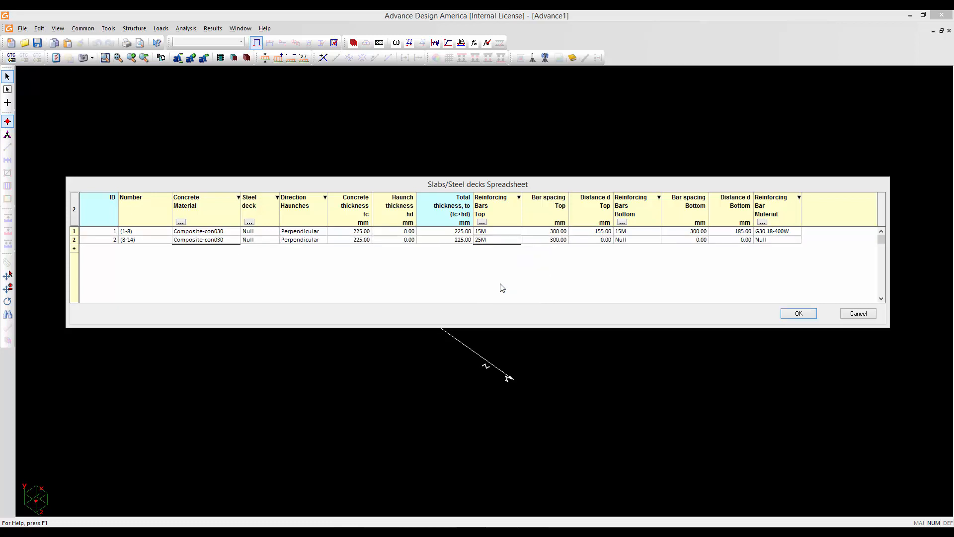
# - Set the top bar spacing of slab (8-14) to 150 mm and its top distance d to 155 mm
pyautogui.click(552, 240)
pyautogui.doubleClick(560, 240)
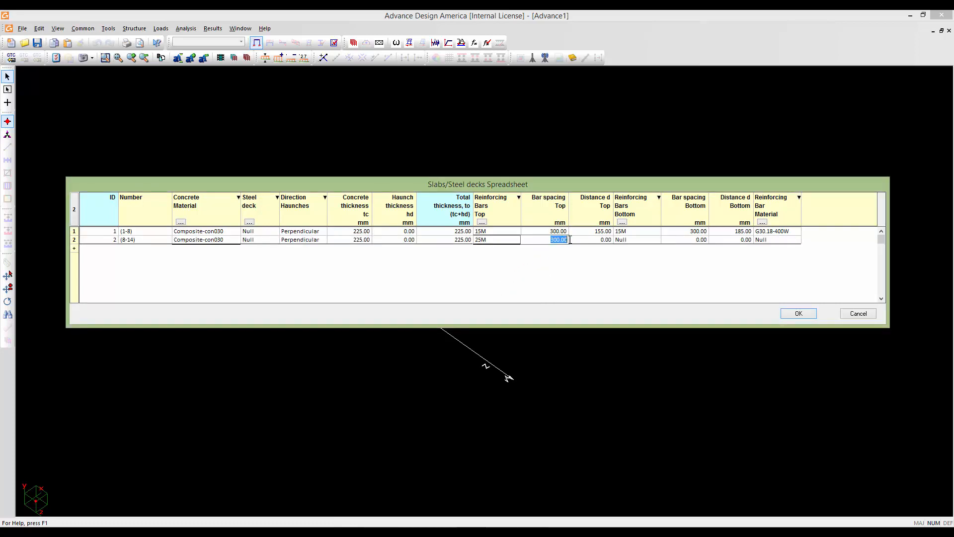
pyautogui.write('150')
pyautogui.click(591, 241)
pyautogui.moveTo(590, 241); pyautogui.dragTo(616, 242)
pyautogui.write('155')
# - Assign metric 15M bars as the bottom reinforcement of slab (8-14)
pyautogui.click(627, 242)
pyautogui.click(627, 242)
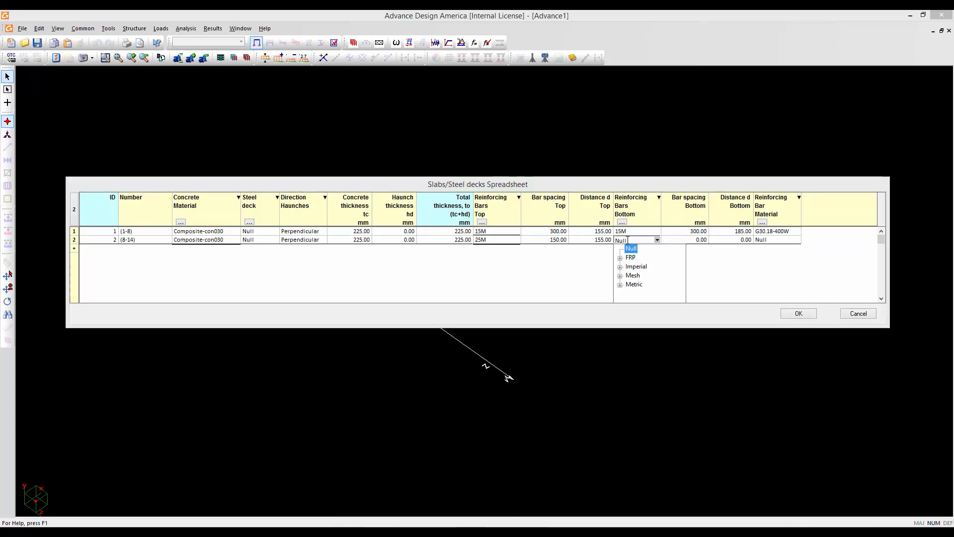
pyautogui.click(620, 284)
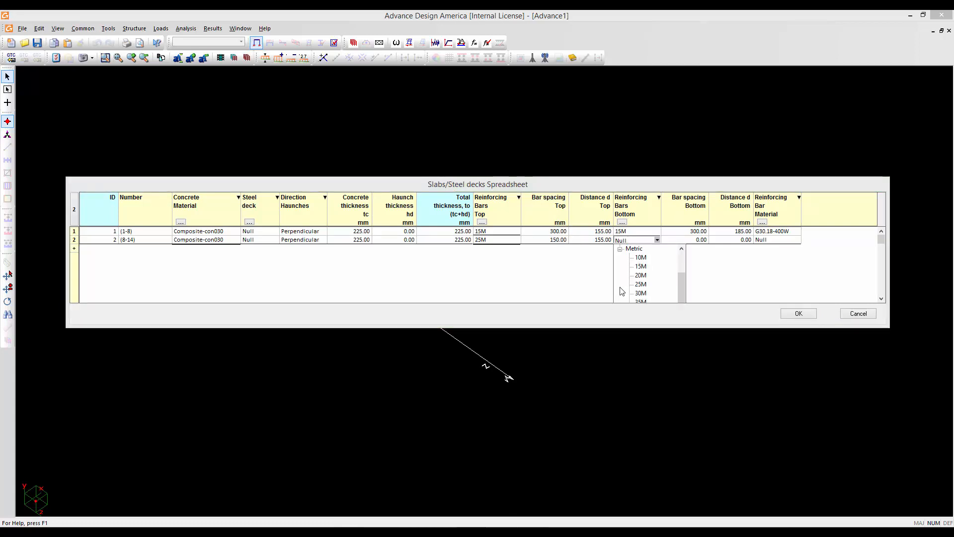
pyautogui.click(641, 266)
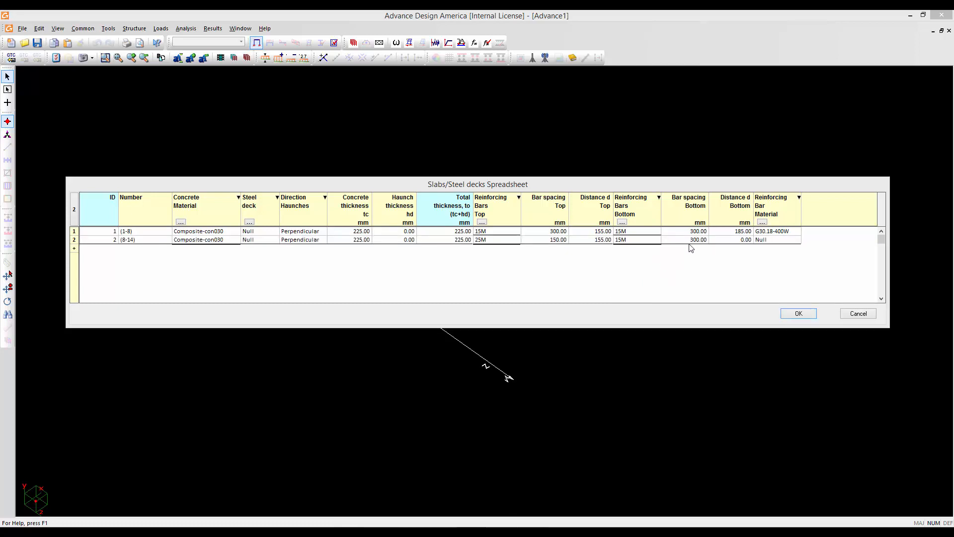
# - Set slab (8-14)'s bottom distance d to 185 mm and bar material to G30.18-400W, and accept the slab definitions
pyautogui.click(745, 240)
pyautogui.doubleClick(744, 239)
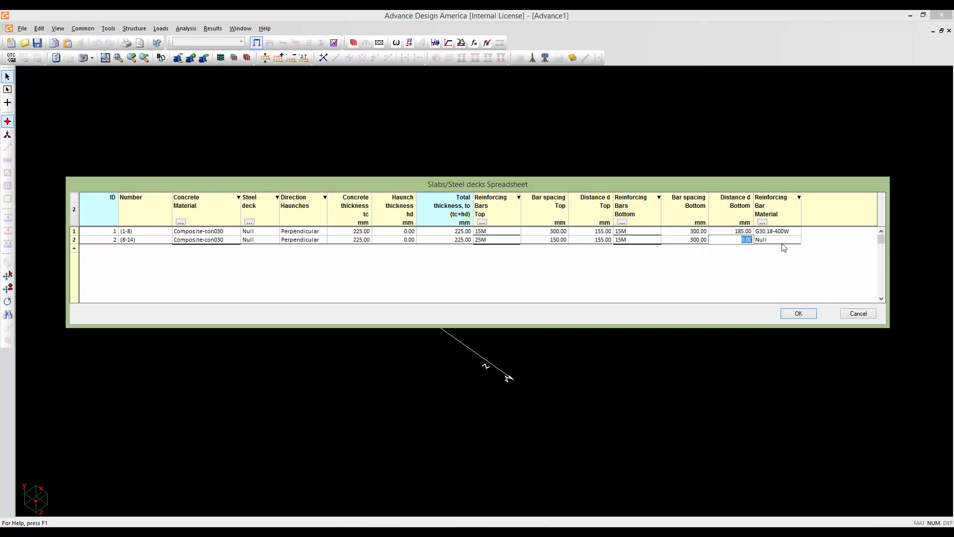
pyautogui.write('185')
pyautogui.click(773, 239)
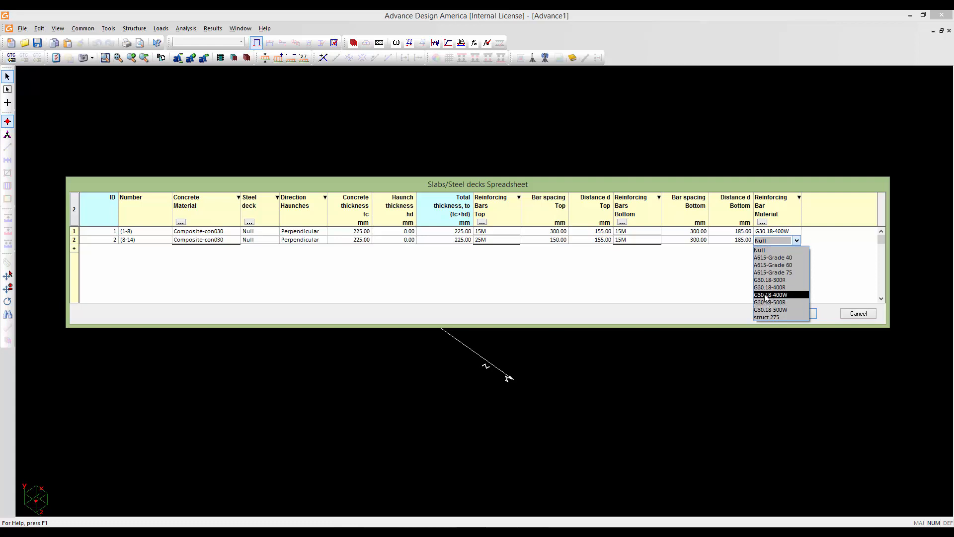
pyautogui.click(766, 295)
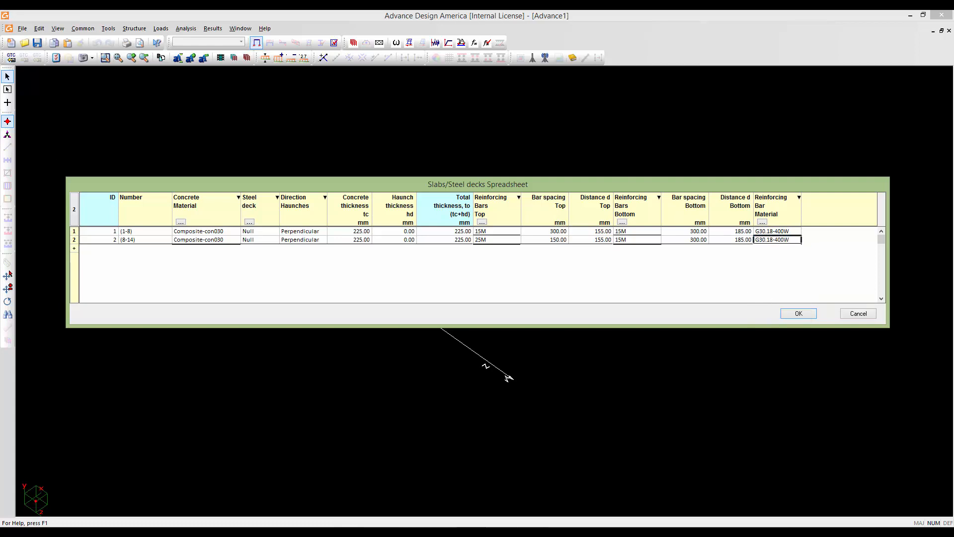
pyautogui.click(797, 314)
# - Open the nodes spreadsheet and add node 1 with type Support at the origin
pyautogui.moveTo(651, 303); pyautogui.dragTo(533, 275, button='middle')
pyautogui.scroll(-1, 562, 280)
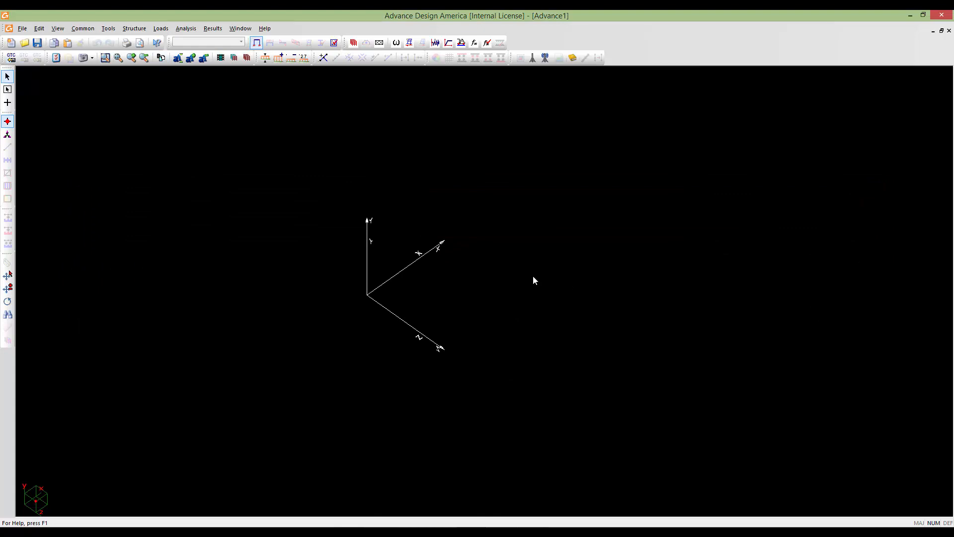
pyautogui.scroll(-2, 532, 278)
pyautogui.moveTo(530, 281); pyautogui.dragTo(353, 271, button='middle')
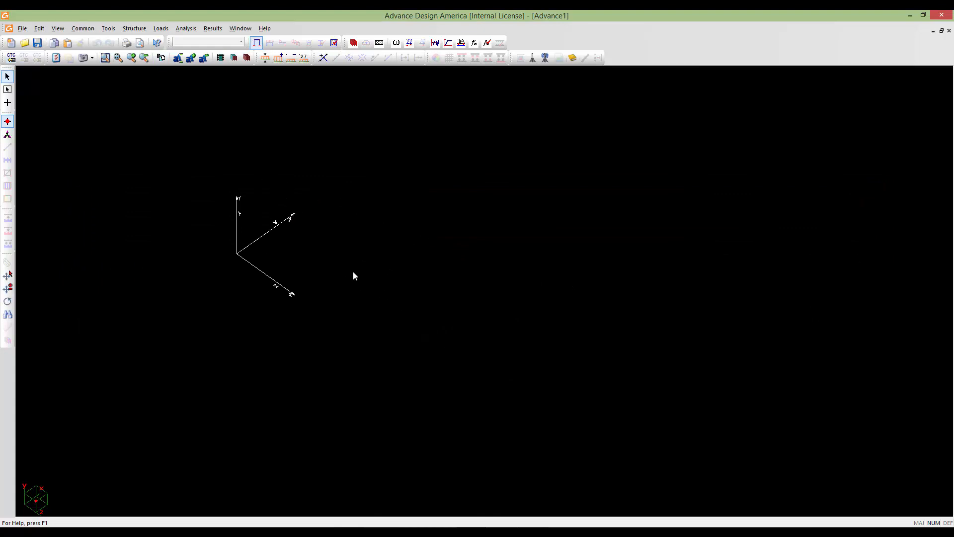
pyautogui.click(7, 123)
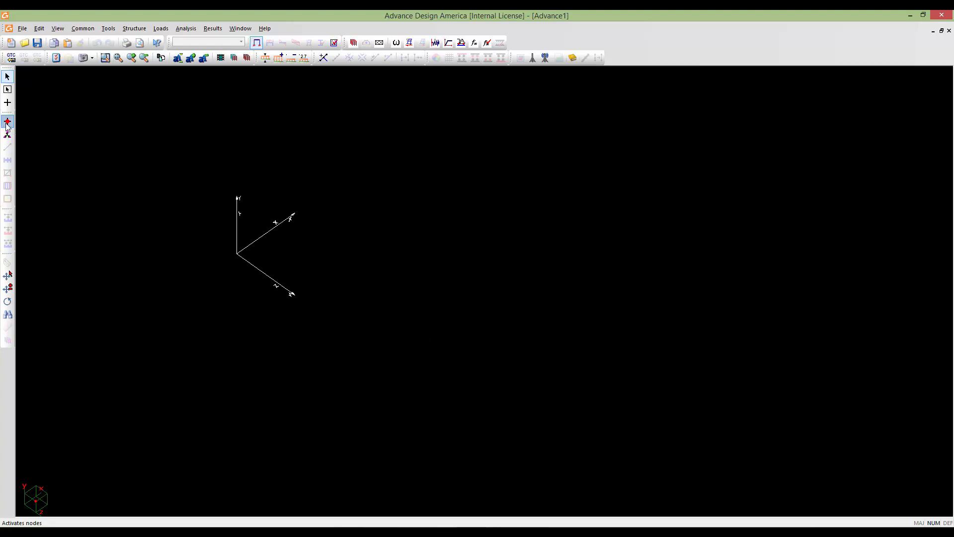
pyautogui.doubleClick(79, 159)
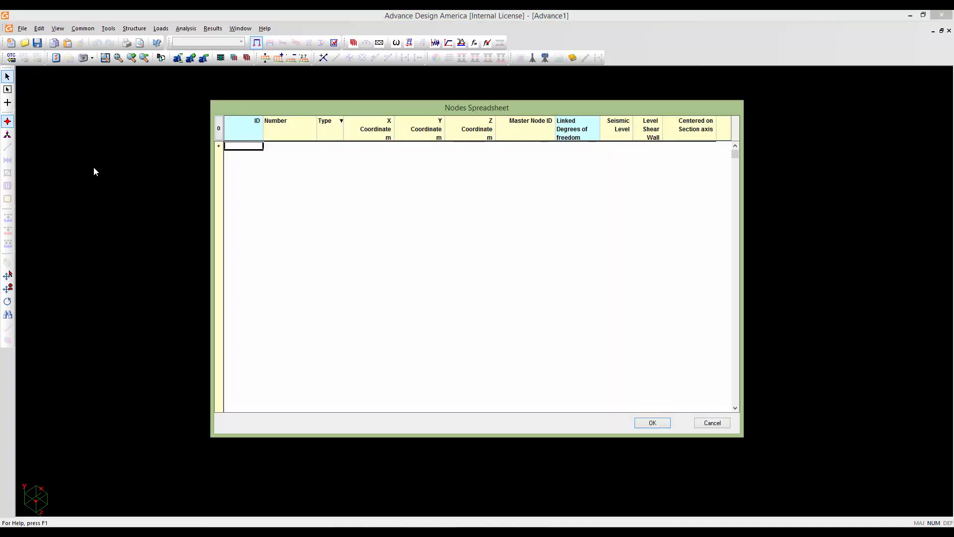
pyautogui.click(216, 147)
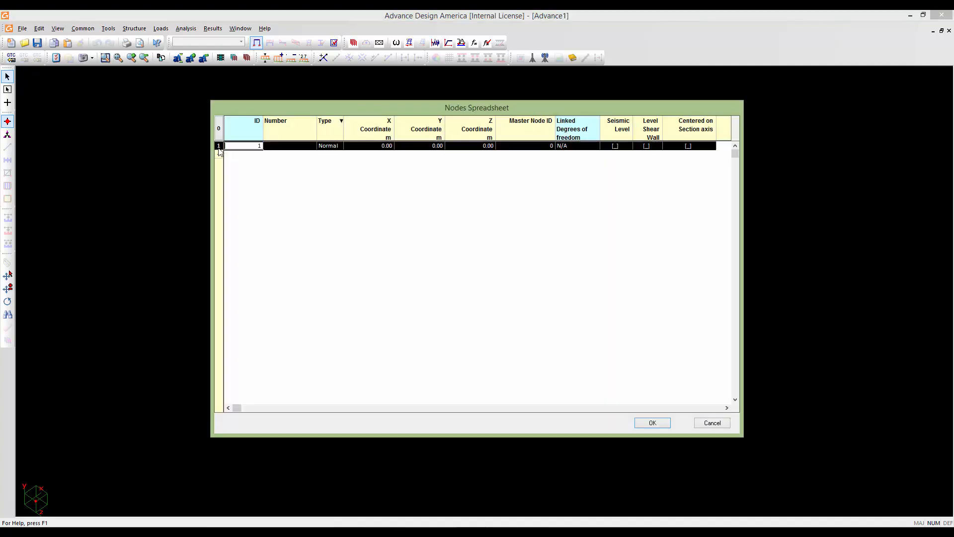
pyautogui.moveTo(303, 107); pyautogui.dragTo(311, 101)
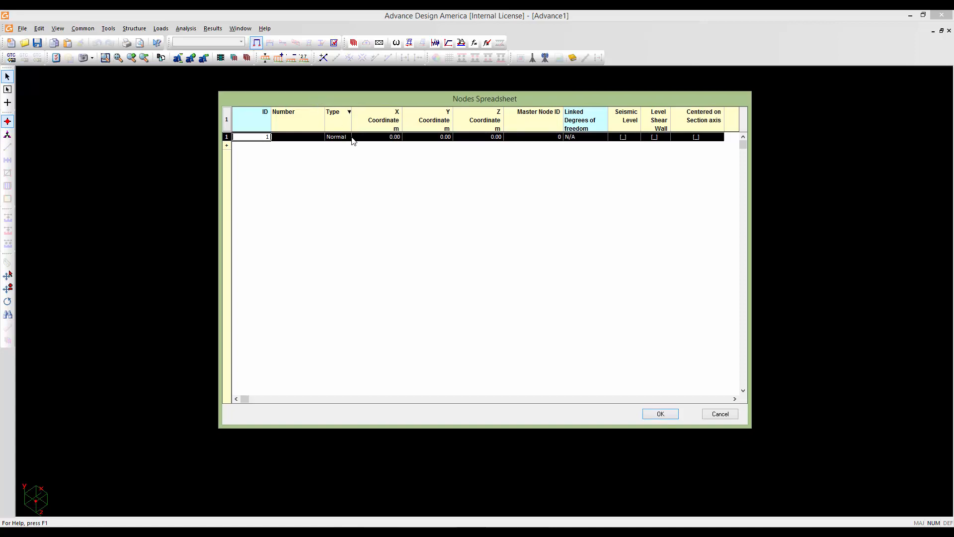
pyautogui.click(291, 138)
pyautogui.write('1')
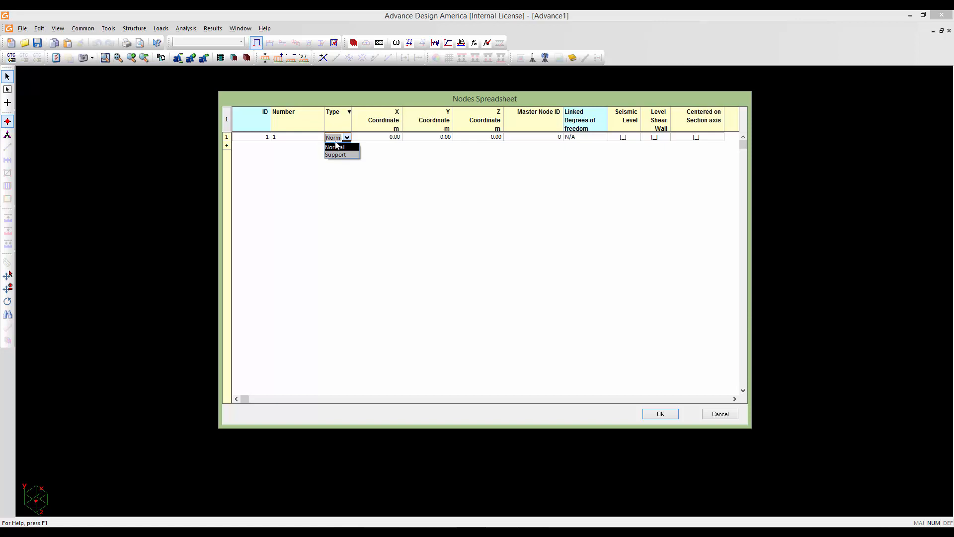
pyautogui.click(335, 151)
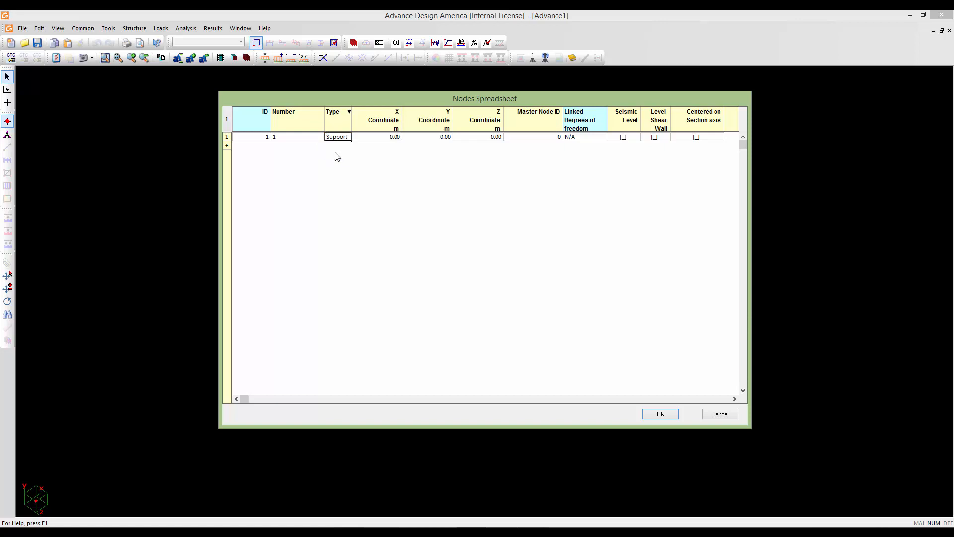
# - Add node 2 as a Support with a Z coordinate of 48 m
pyautogui.click(227, 146)
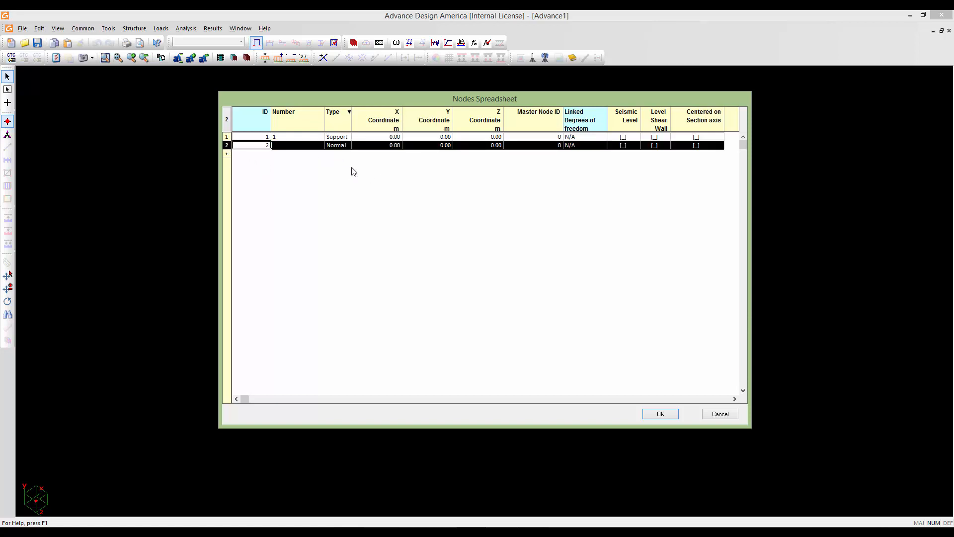
pyautogui.click(335, 145)
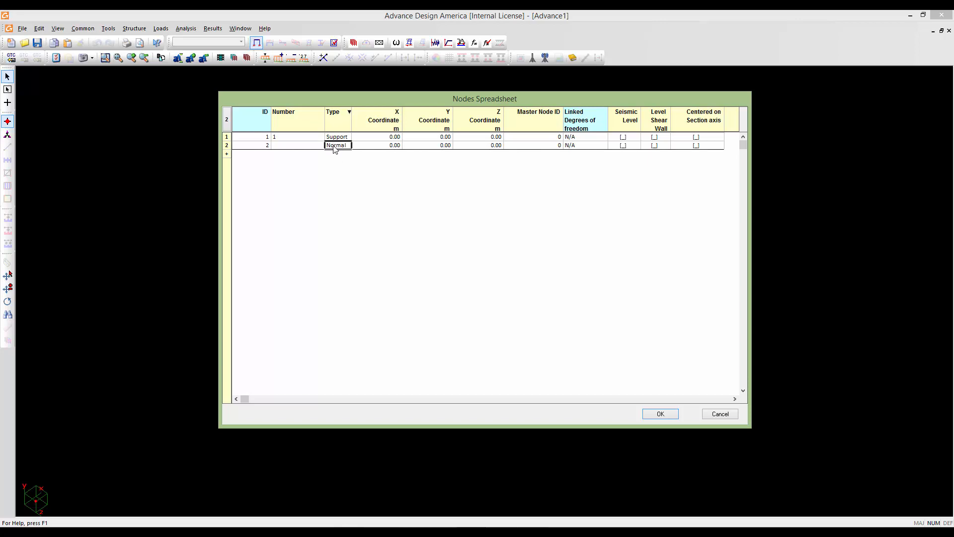
pyautogui.click(334, 148)
pyautogui.click(334, 159)
pyautogui.click(310, 145)
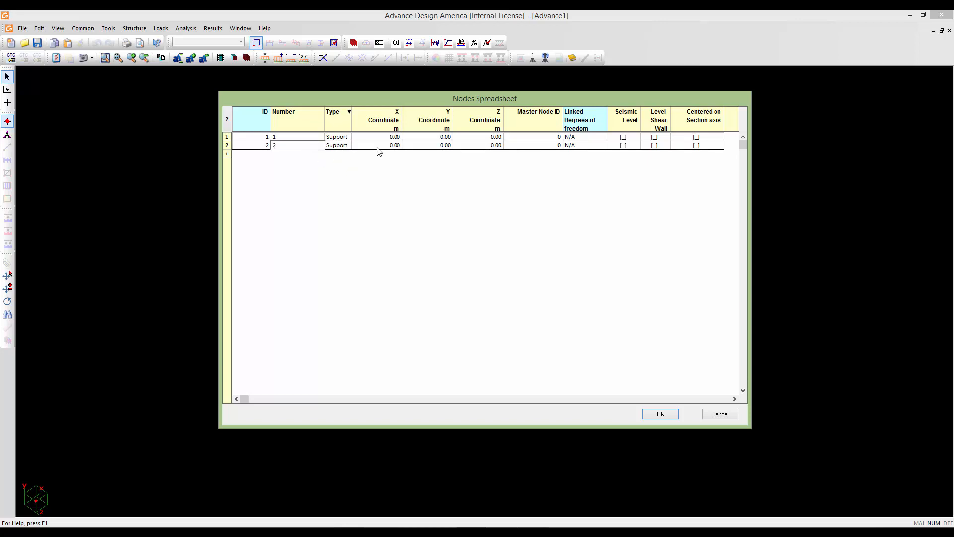
pyautogui.click(478, 145)
pyautogui.doubleClick(494, 144)
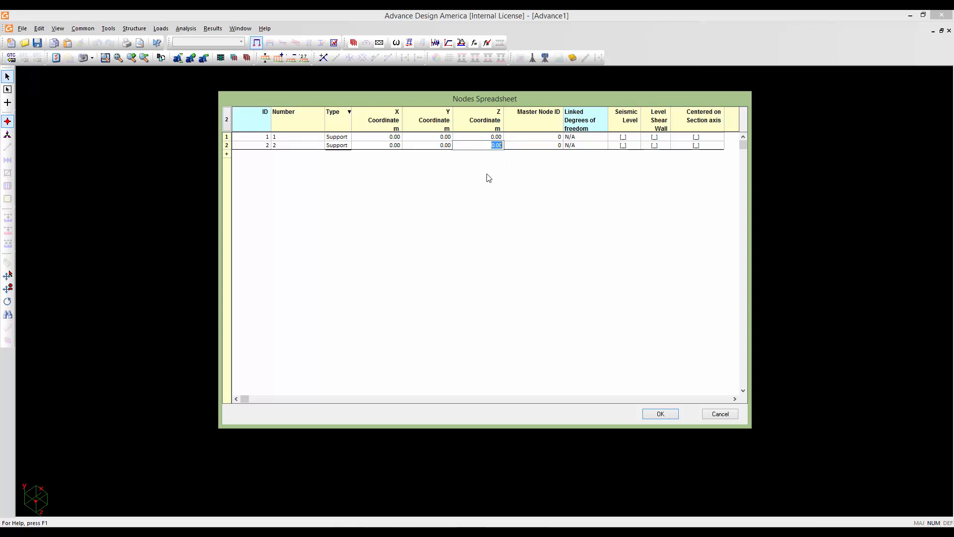
pyautogui.write('48')
# - Add node 3 as a Support with a Z coordinate of 96 m and accept the node definitions
pyautogui.click(226, 154)
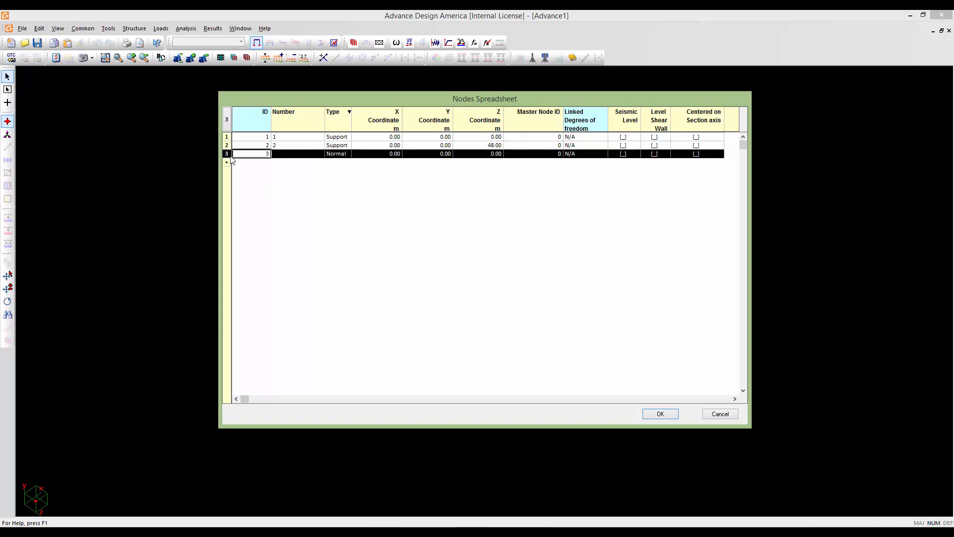
pyautogui.click(300, 154)
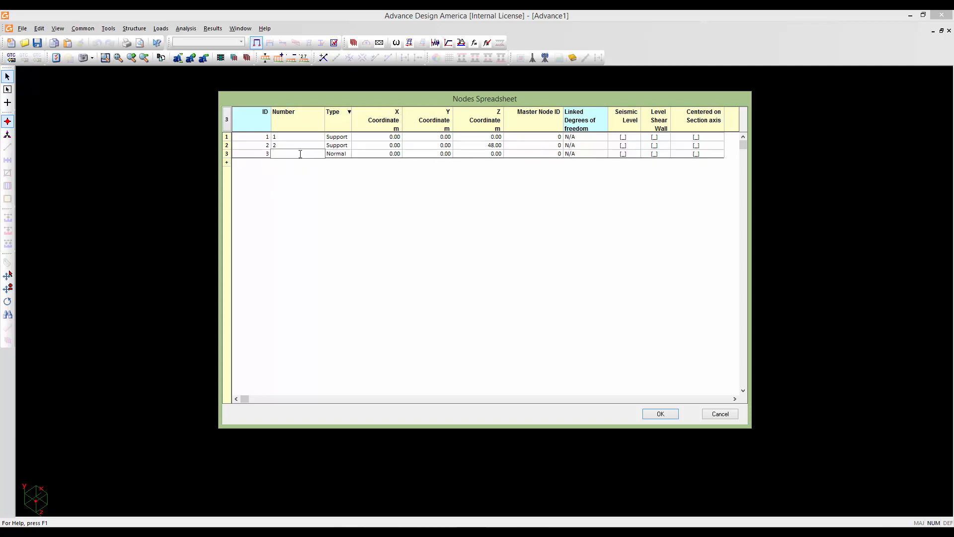
pyautogui.click(330, 155)
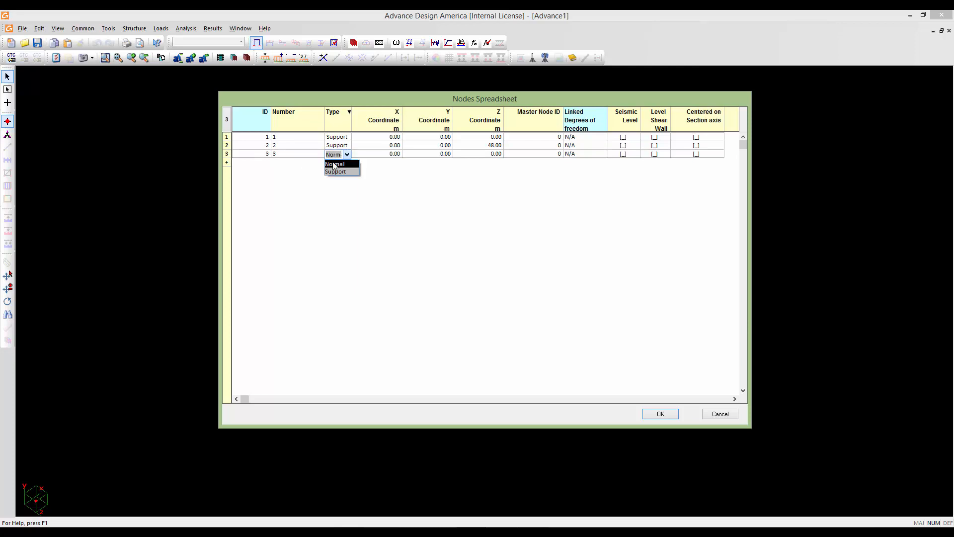
pyautogui.click(335, 170)
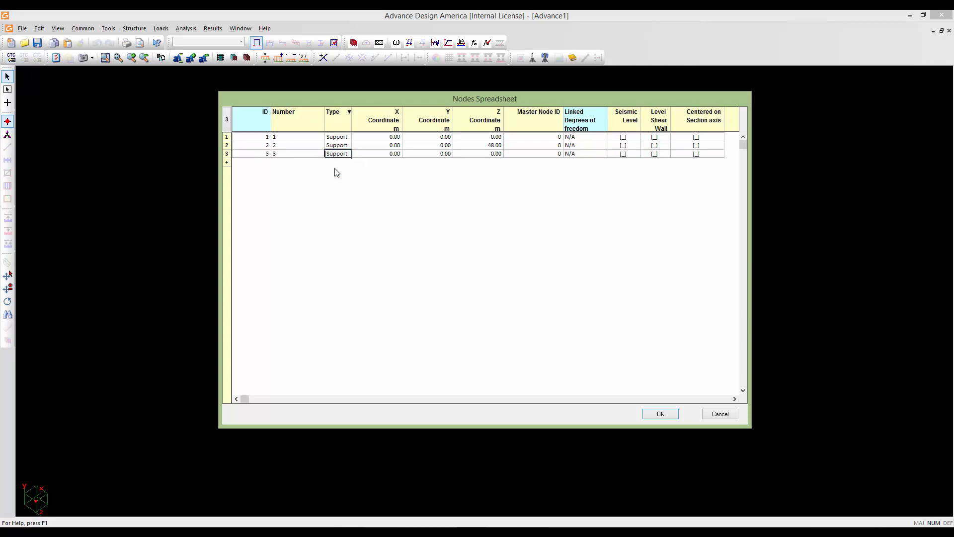
pyautogui.click(482, 153)
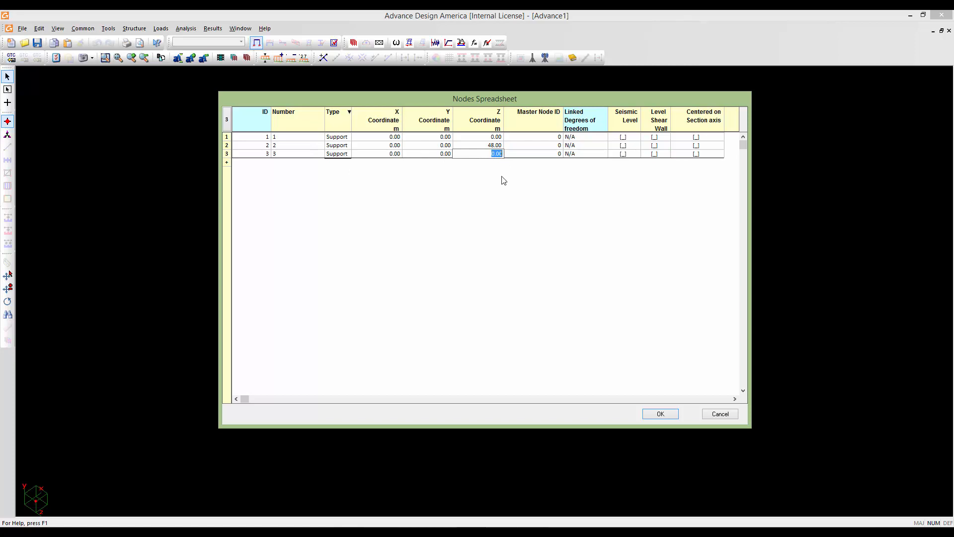
pyautogui.write('96')
pyautogui.click(655, 415)
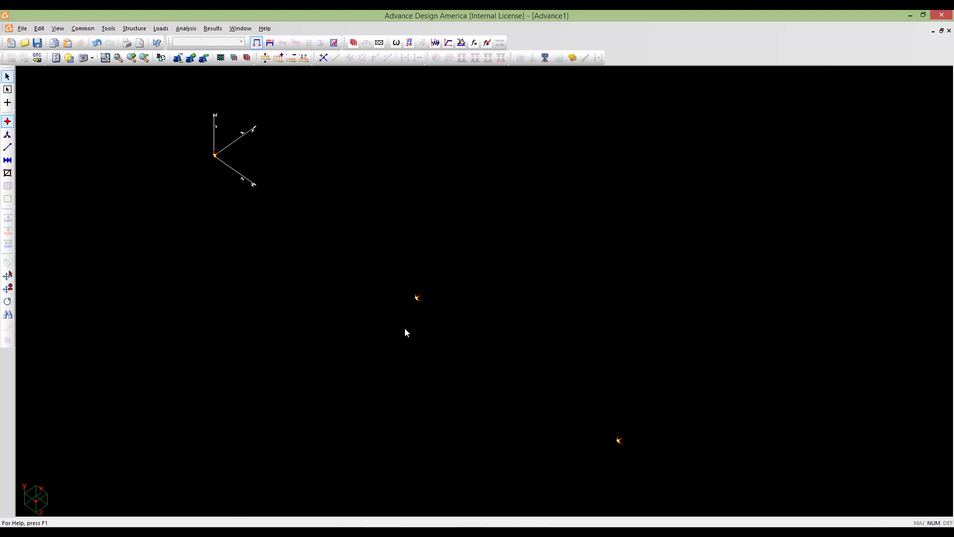
pyautogui.moveTo(405, 329); pyautogui.dragTo(407, 323, button='middle')
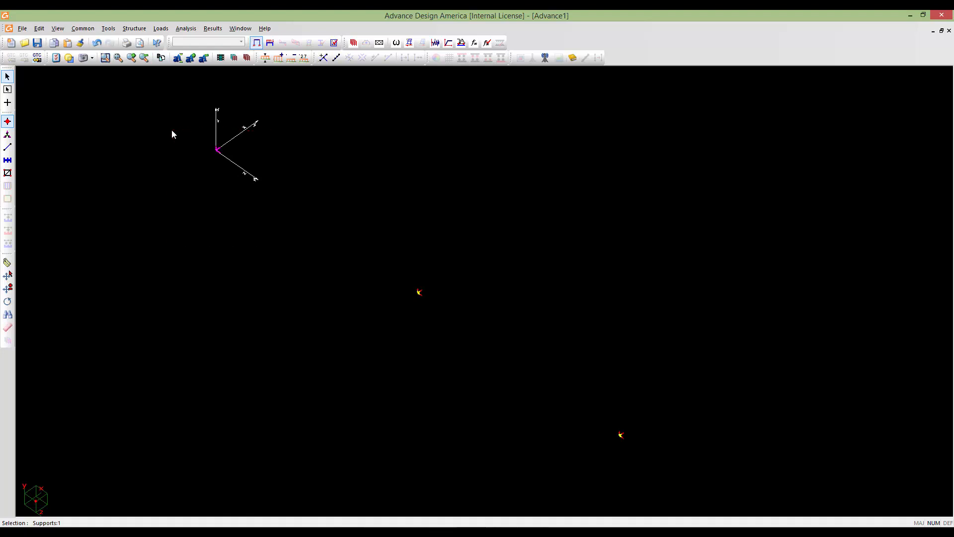
pyautogui.moveTo(608, 421); pyautogui.dragTo(608, 422)
pyautogui.press('Return')
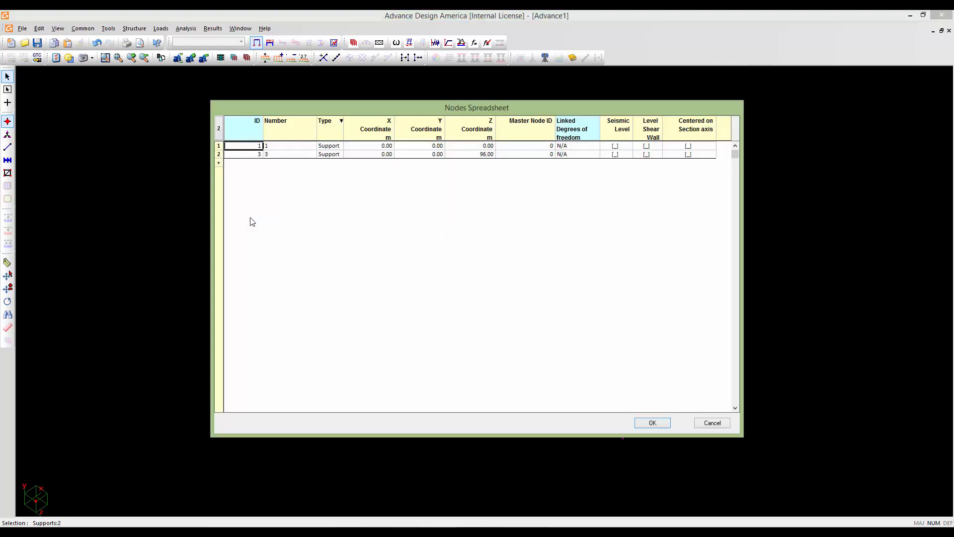
pyautogui.click(701, 422)
# - Open the supports spreadsheet for end supports 1 and 3 and set Rz to Free for both
pyautogui.click(6, 135)
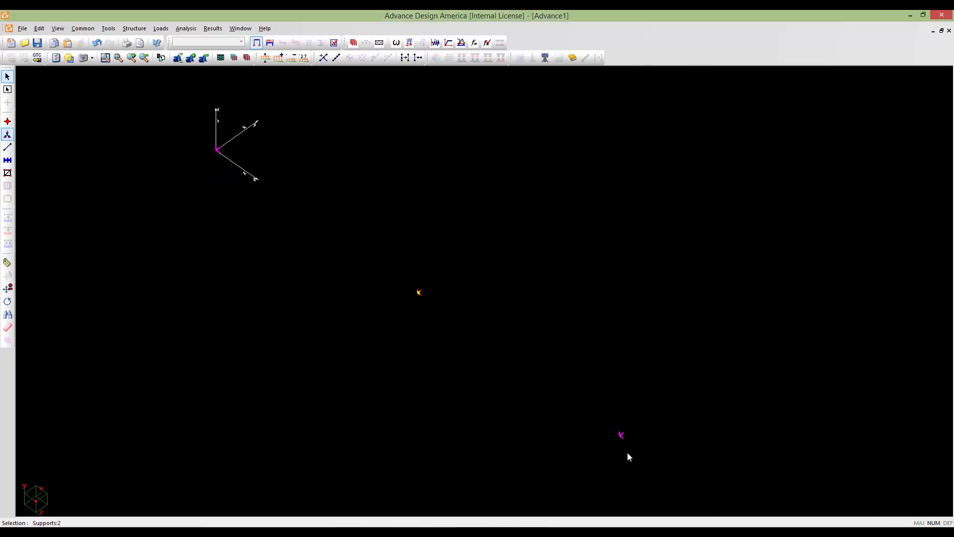
pyautogui.moveTo(592, 399); pyautogui.dragTo(593, 399)
pyautogui.moveTo(262, 204); pyautogui.dragTo(189, 130)
pyautogui.press('Return')
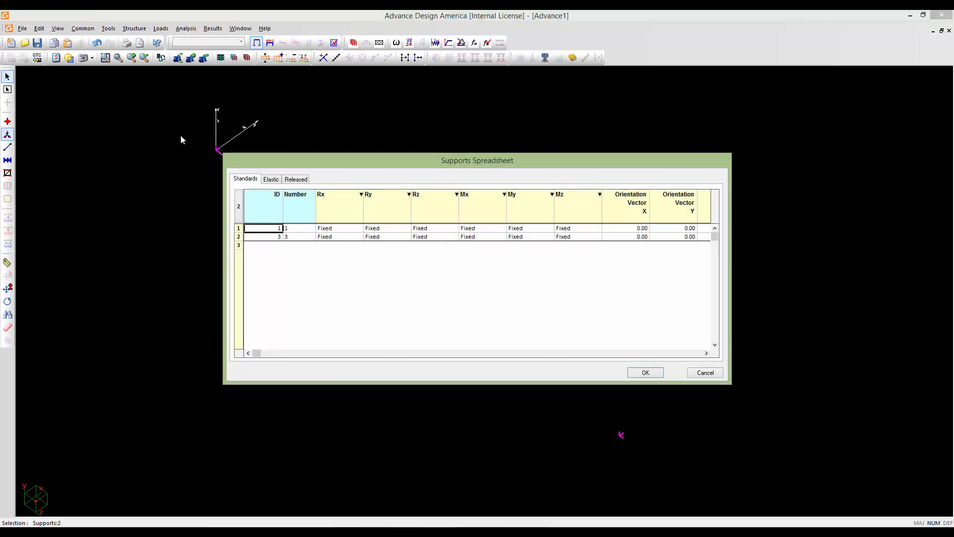
pyautogui.moveTo(307, 160); pyautogui.dragTo(313, 121)
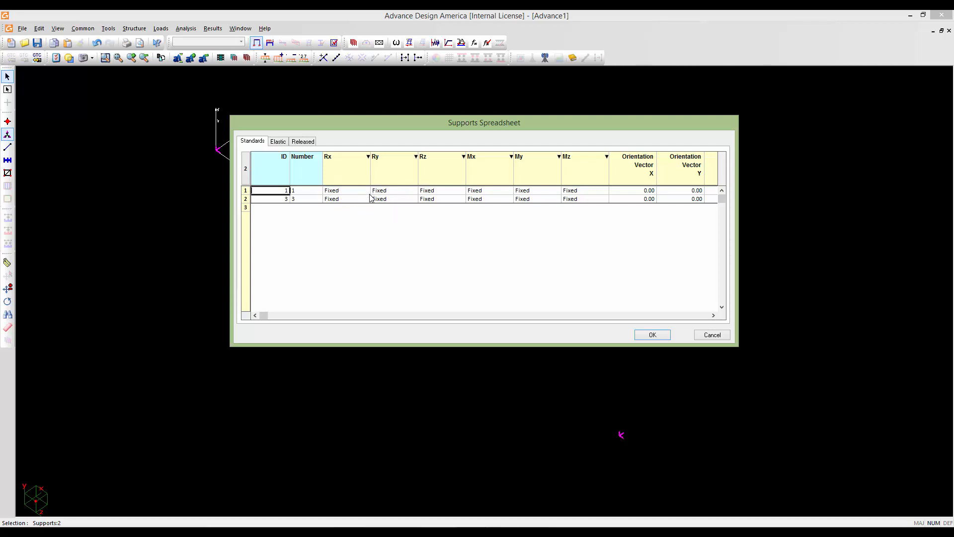
pyautogui.click(434, 180)
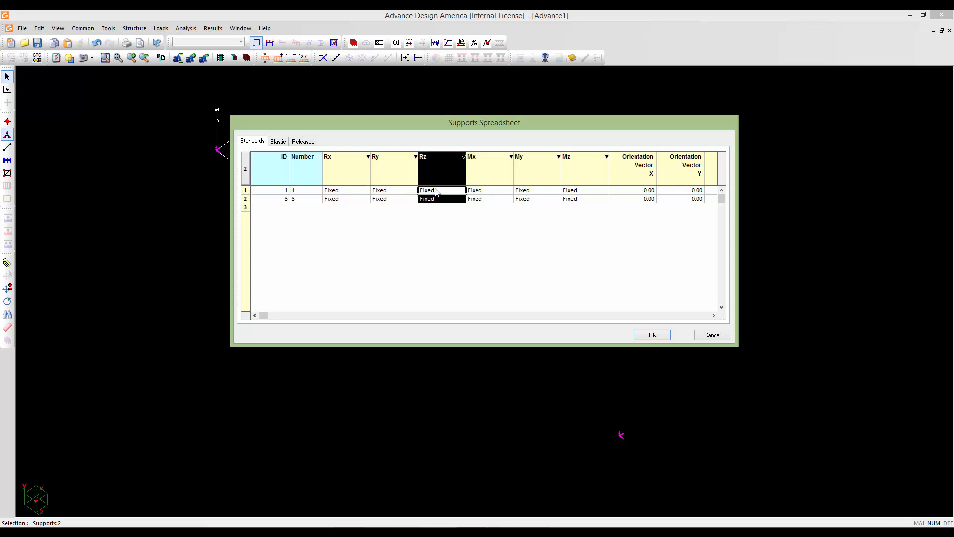
pyautogui.rightClick(435, 192)
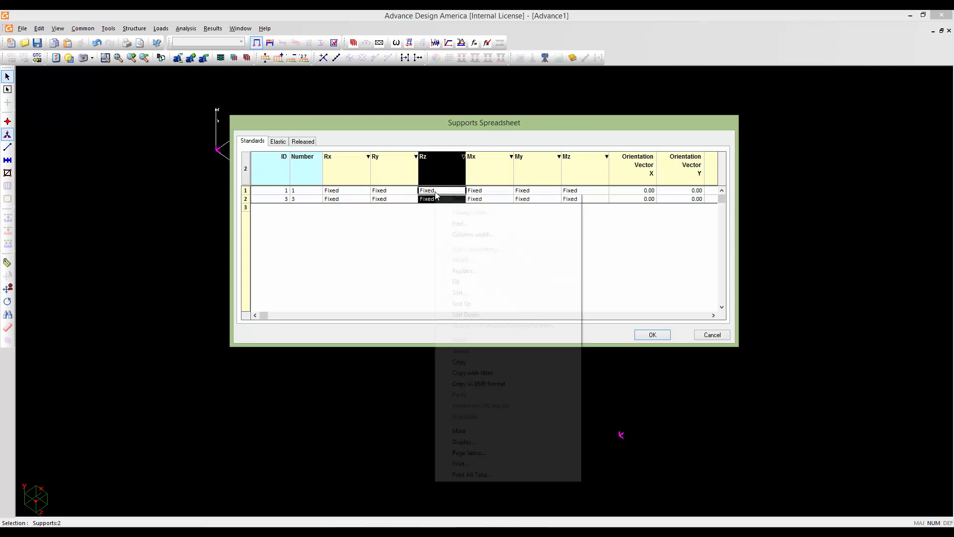
pyautogui.click(455, 270)
pyautogui.click(502, 223)
pyautogui.click(504, 234)
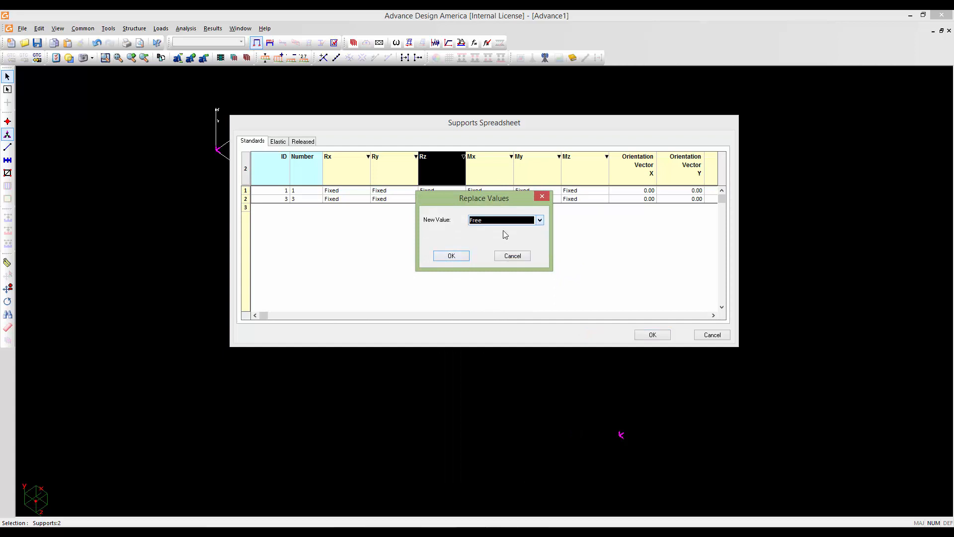
pyautogui.click(451, 255)
# - Replace the Mx restraint of supports 1 and 3 with Free
pyautogui.moveTo(456, 128); pyautogui.dragTo(422, 120)
pyautogui.click(467, 165)
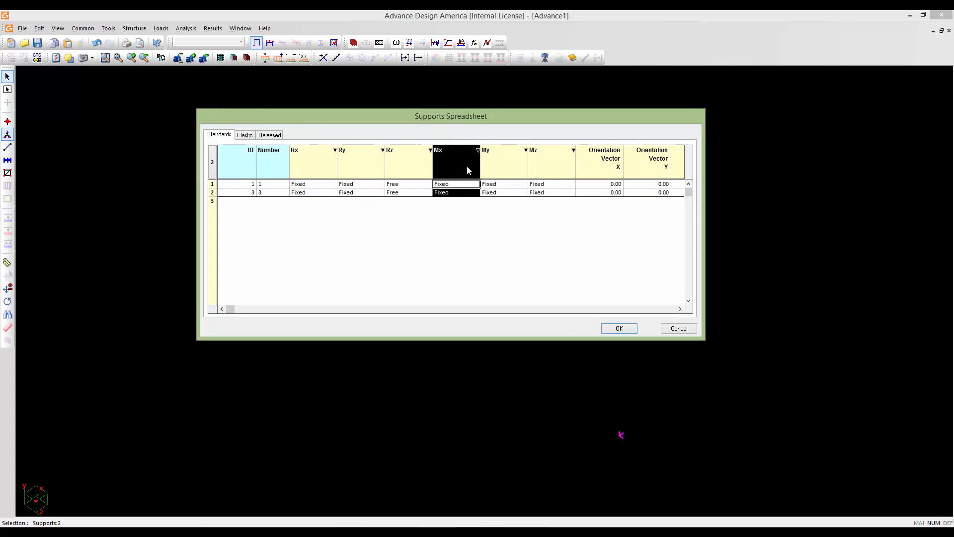
pyautogui.rightClick(465, 185)
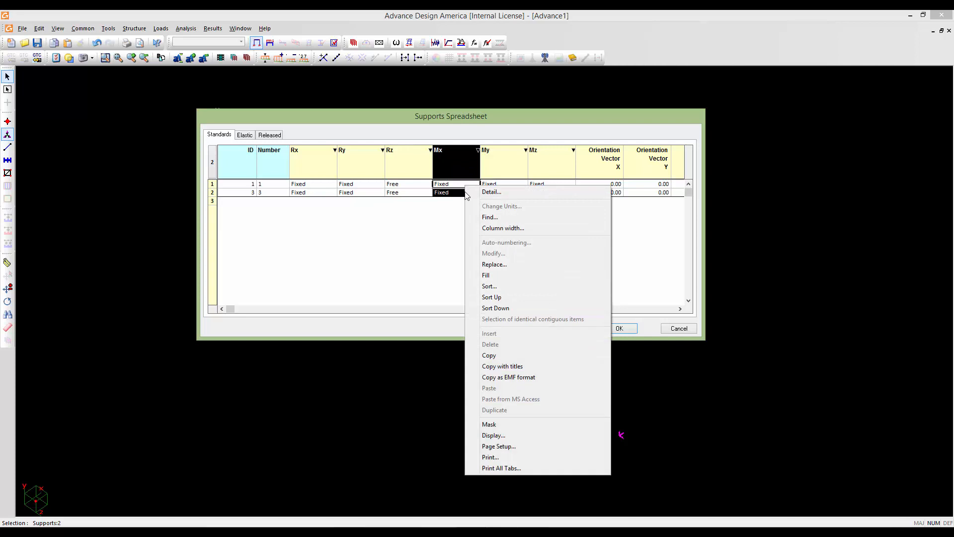
pyautogui.click(492, 264)
pyautogui.click(467, 213)
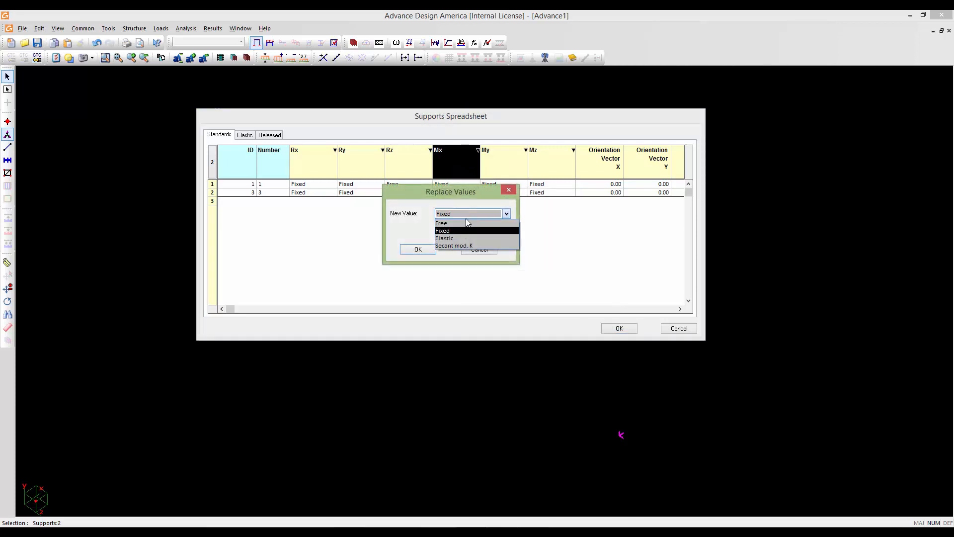
pyautogui.click(467, 223)
pyautogui.click(427, 250)
# - Replace the My restraint of supports 1 and 3 with Free
pyautogui.moveTo(497, 184); pyautogui.dragTo(500, 189)
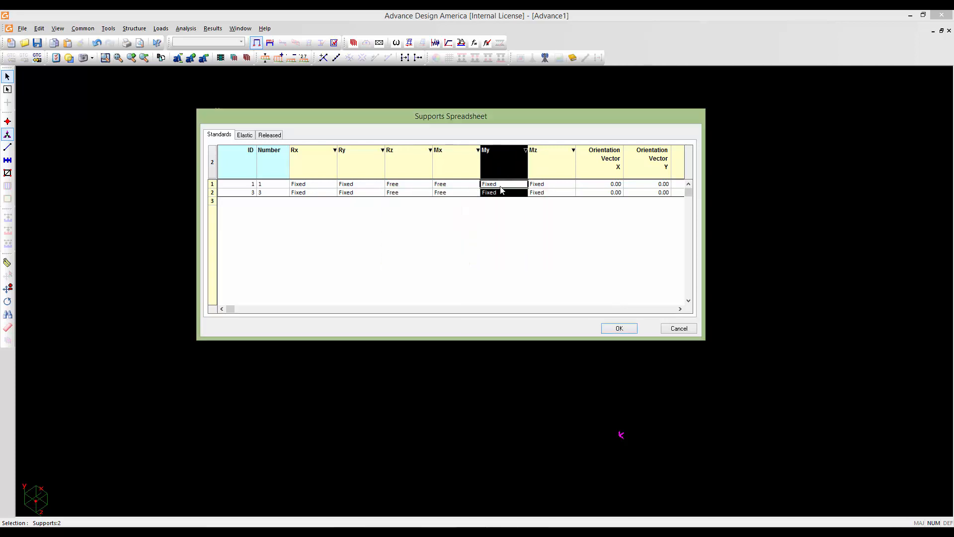
pyautogui.rightClick(500, 190)
pyautogui.click(514, 267)
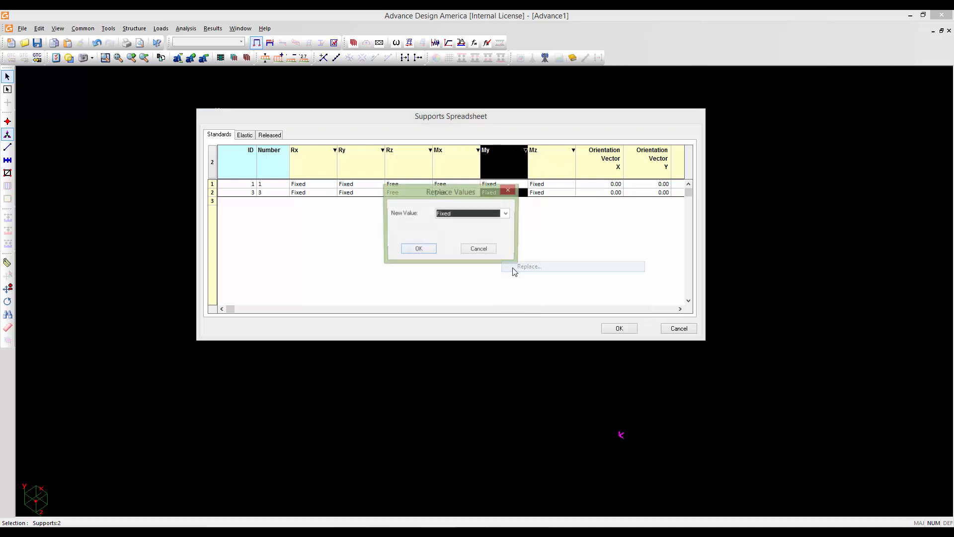
pyautogui.click(495, 214)
pyautogui.click(447, 223)
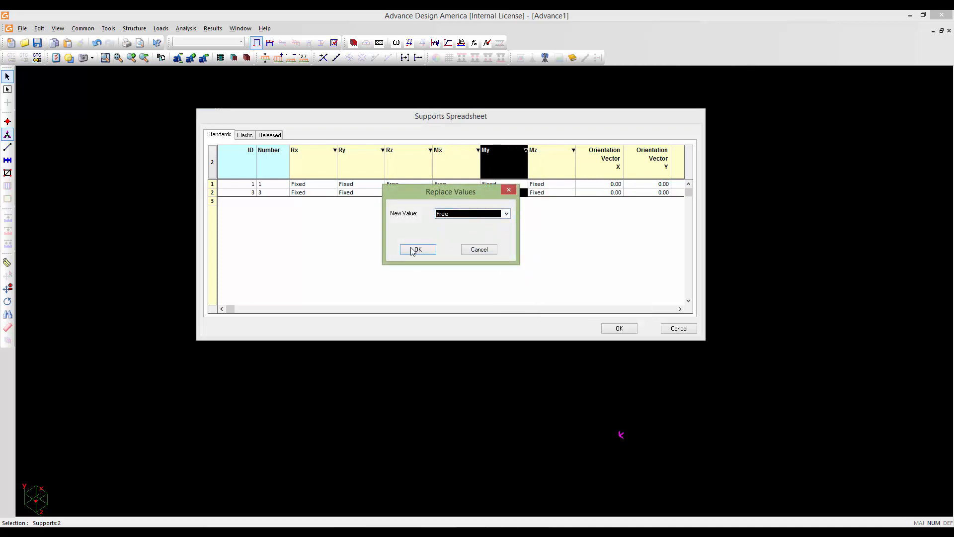
pyautogui.click(417, 249)
# - Replace the Mz restraint of supports 1 and 3 with Free and accept the support definitions
pyautogui.moveTo(536, 184); pyautogui.dragTo(542, 192)
pyautogui.rightClick(543, 182)
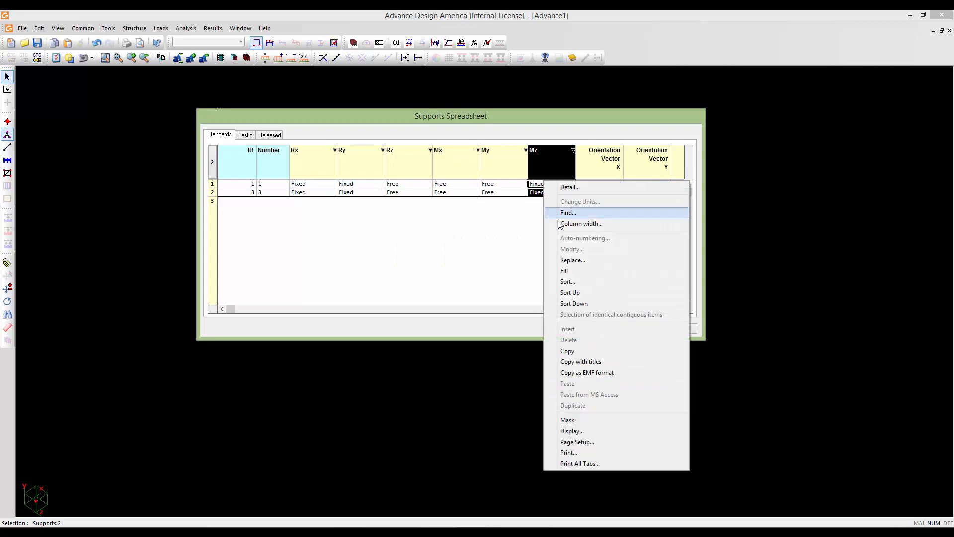
pyautogui.click(571, 259)
pyautogui.click(490, 215)
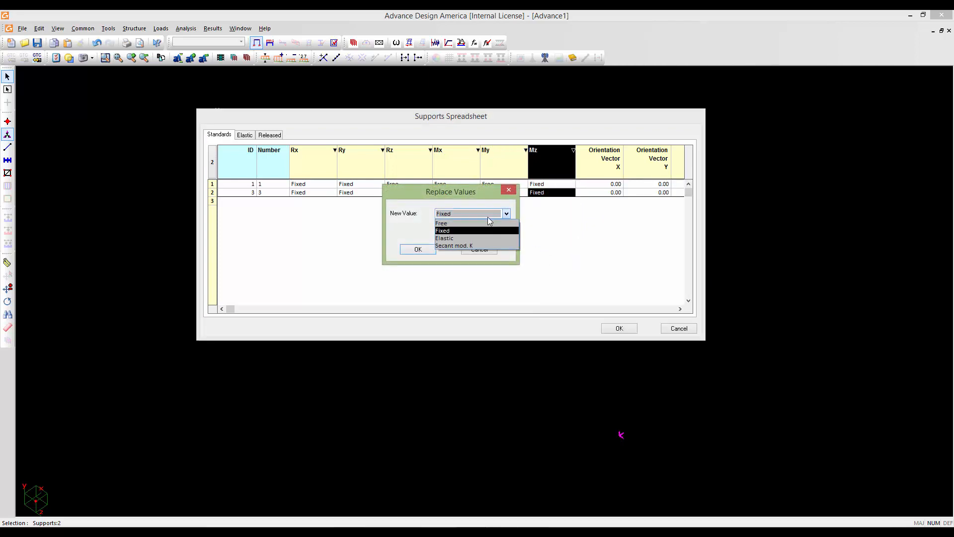
pyautogui.click(489, 222)
pyautogui.click(423, 249)
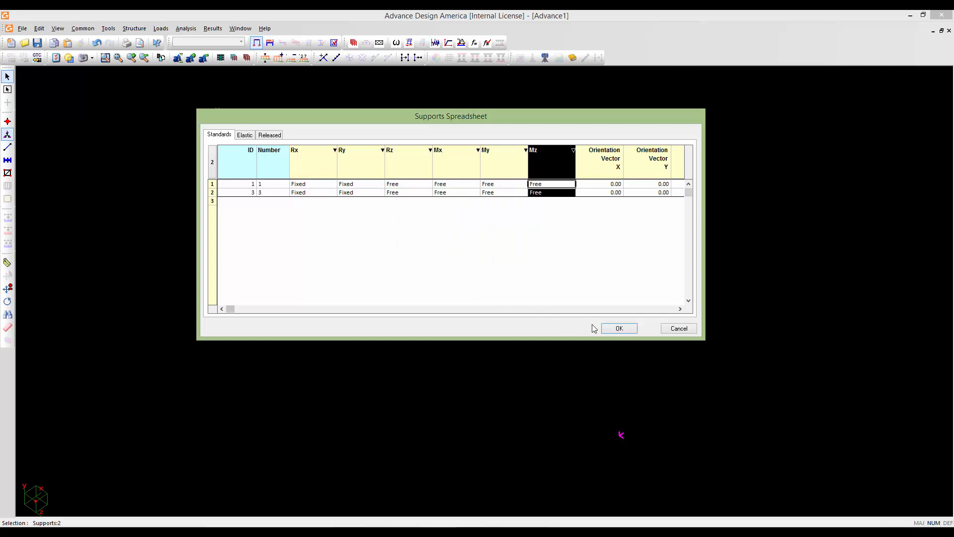
pyautogui.click(618, 328)
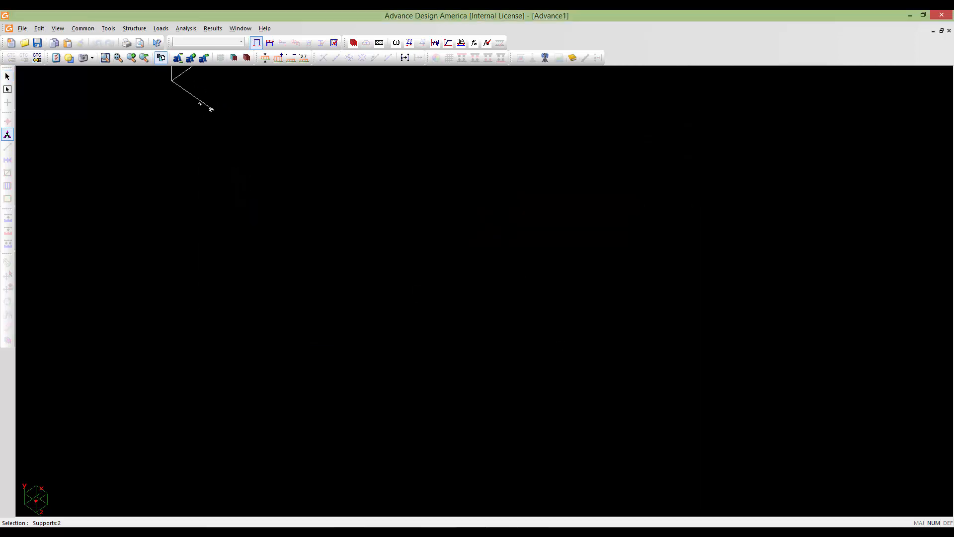
# - Open the supports spreadsheet for the middle support, node 2
pyautogui.scroll(3, 564, 299)
pyautogui.scroll(-4, 570, 270)
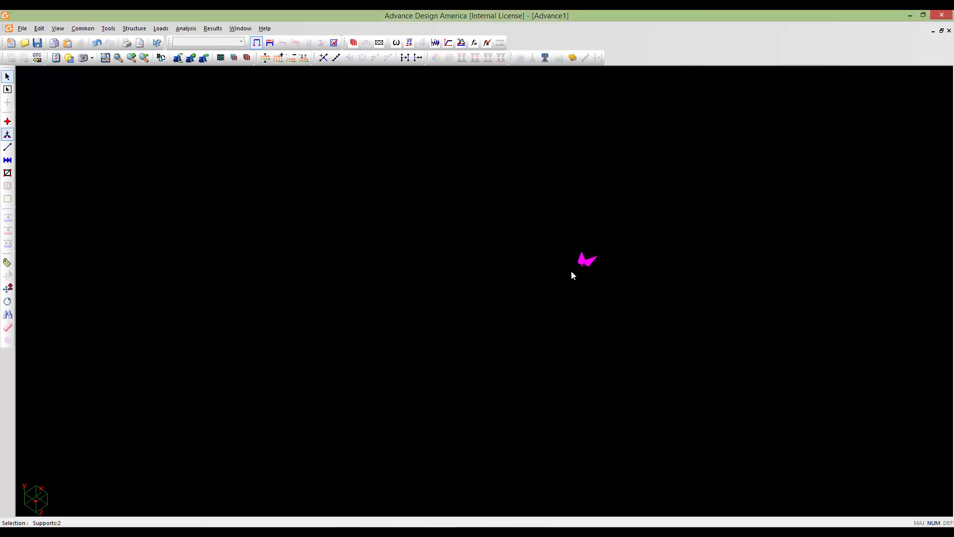
pyautogui.scroll(-2, 446, 250)
pyautogui.moveTo(279, 164); pyautogui.dragTo(347, 302, button='middle')
pyautogui.moveTo(394, 281); pyautogui.dragTo(414, 281, button='middle')
pyautogui.scroll(2, 417, 283)
pyautogui.click(347, 216)
pyautogui.moveTo(433, 316); pyautogui.dragTo(362, 219)
pyautogui.press('Return')
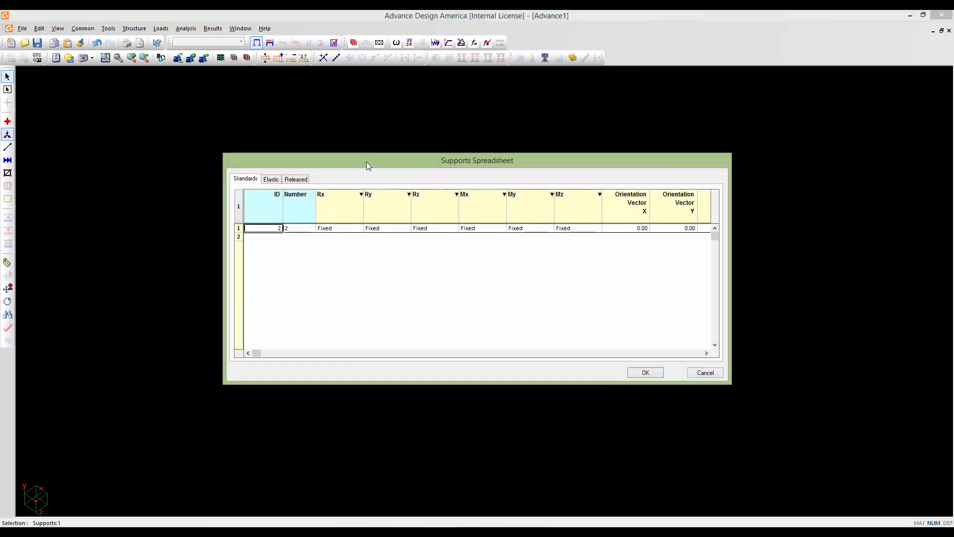
pyautogui.moveTo(366, 162); pyautogui.dragTo(343, 151)
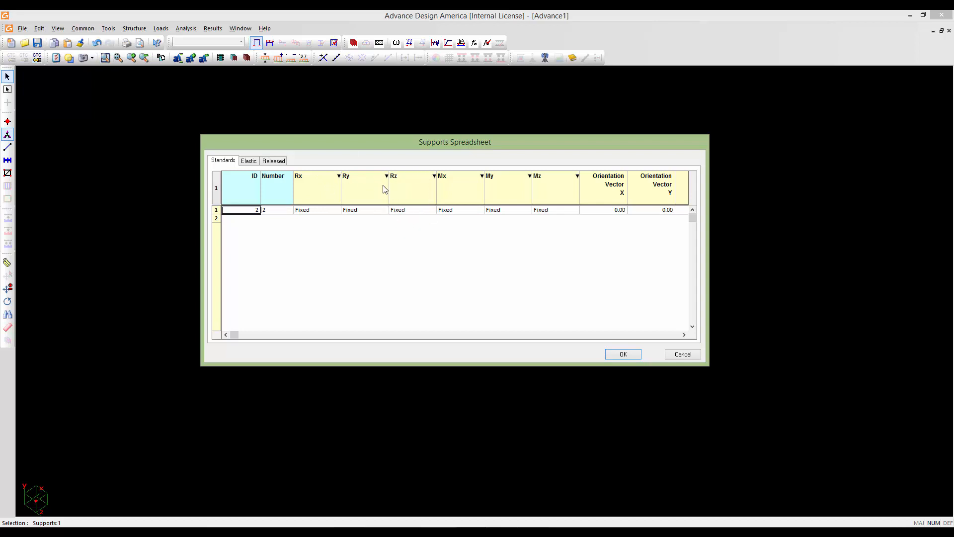
pyautogui.moveTo(395, 145); pyautogui.dragTo(387, 137)
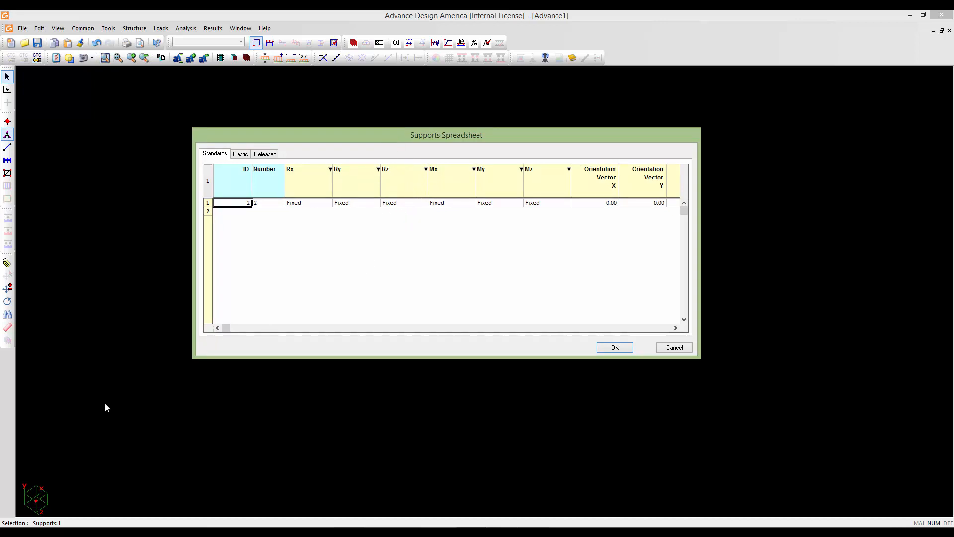
# - Set Mx, My and Mz of support 2 to Free and accept the support definition
pyautogui.click(442, 204)
pyautogui.click(443, 204)
pyautogui.click(444, 213)
pyautogui.click(480, 204)
pyautogui.click(480, 203)
pyautogui.click(482, 214)
pyautogui.click(534, 204)
pyautogui.click(534, 205)
pyautogui.click(535, 213)
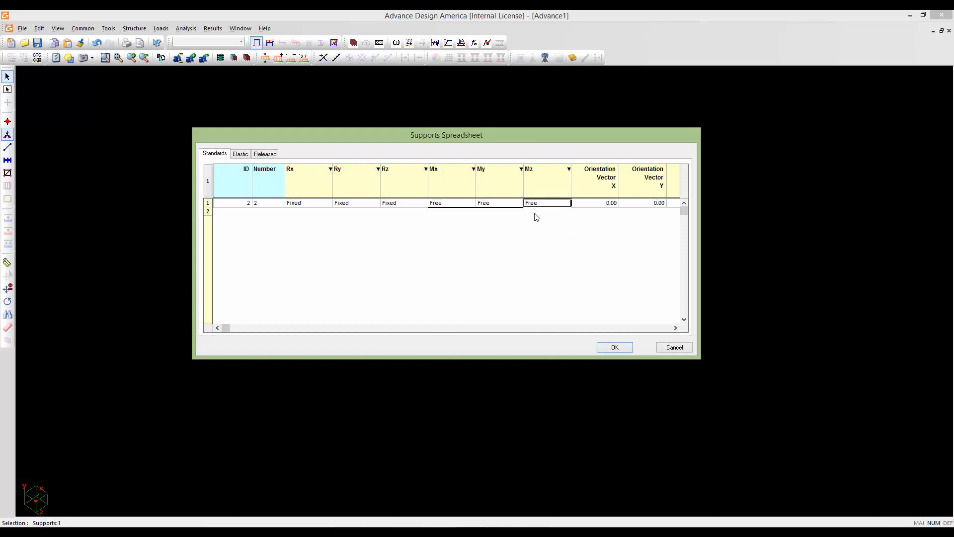
pyautogui.click(601, 347)
# - Add a member from support node 1 at the origin to the middle support node 2
pyautogui.scroll(-3, 434, 267)
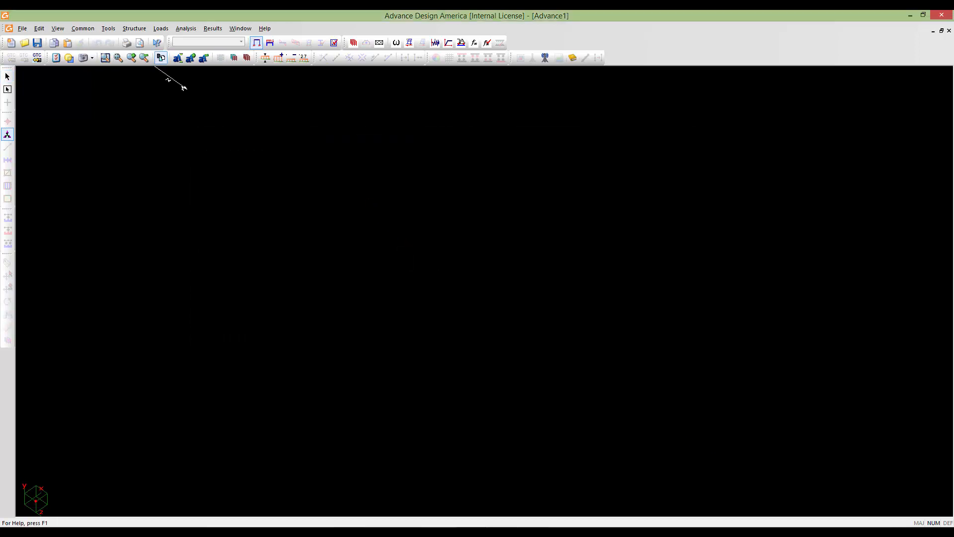
pyautogui.moveTo(365, 272); pyautogui.dragTo(373, 297, button='middle')
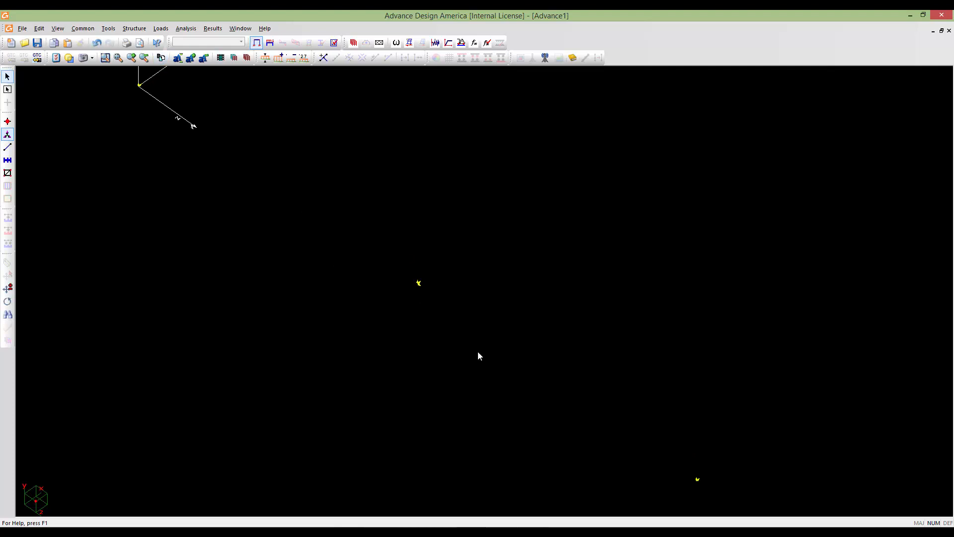
pyautogui.scroll(1, 427, 288)
pyautogui.moveTo(429, 289); pyautogui.dragTo(416, 308, button='middle')
pyautogui.moveTo(424, 337)
pyautogui.mouseDown(button='middle')
pyautogui.moveTo(415, 311)
pyautogui.moveTo(447, 335)
pyautogui.moveTo(414, 334)
pyautogui.moveTo(424, 328)
pyautogui.mouseUp(button='middle')
pyautogui.scroll(-1, 446, 335)
pyautogui.moveTo(398, 336); pyautogui.dragTo(394, 328, button='middle')
pyautogui.scroll(-1, 363, 297)
pyautogui.moveTo(363, 297); pyautogui.dragTo(367, 307, button='middle')
pyautogui.click(7, 148)
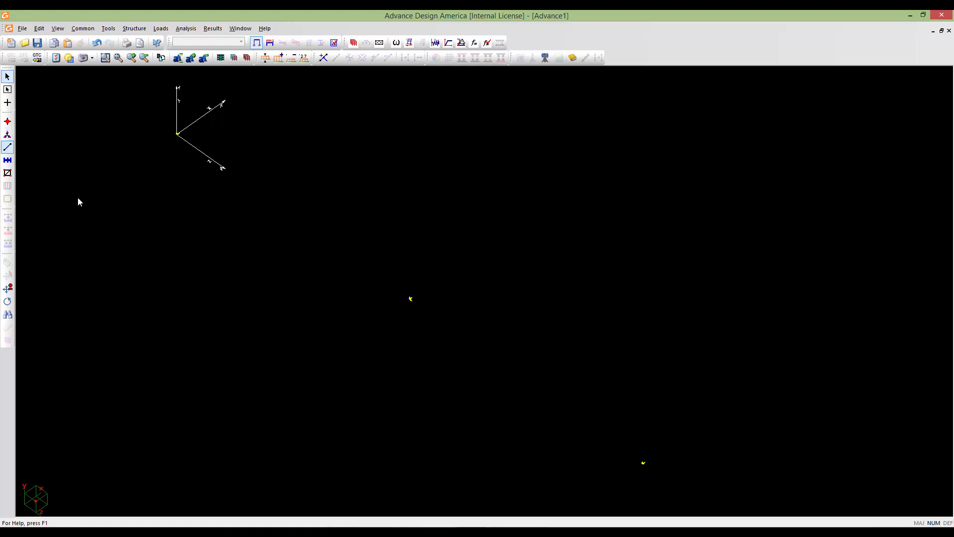
pyautogui.click(8, 104)
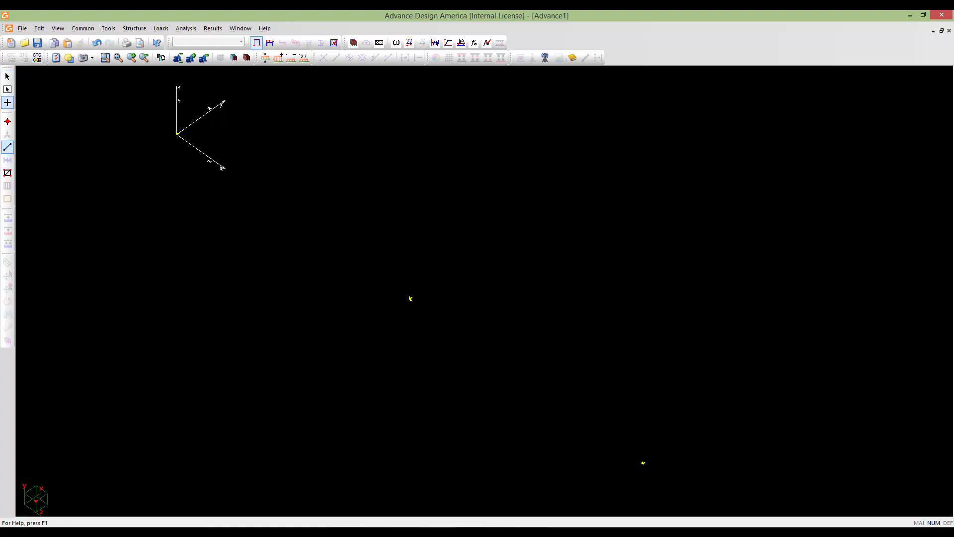
pyautogui.click(177, 133)
pyautogui.press('Escape')
pyautogui.click(410, 299)
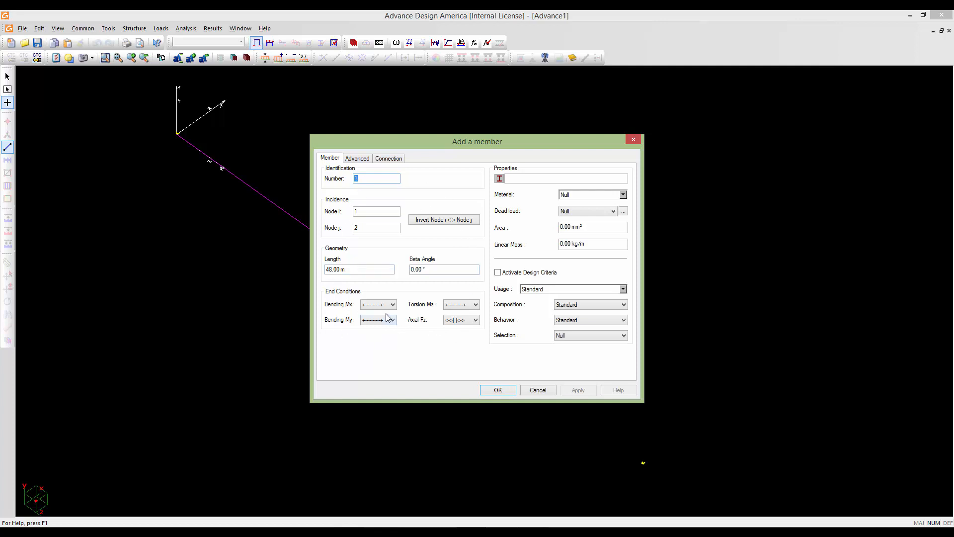
# - Assign the steel WRF section MTO-composite-(1-8) to member 1
pyautogui.click(499, 179)
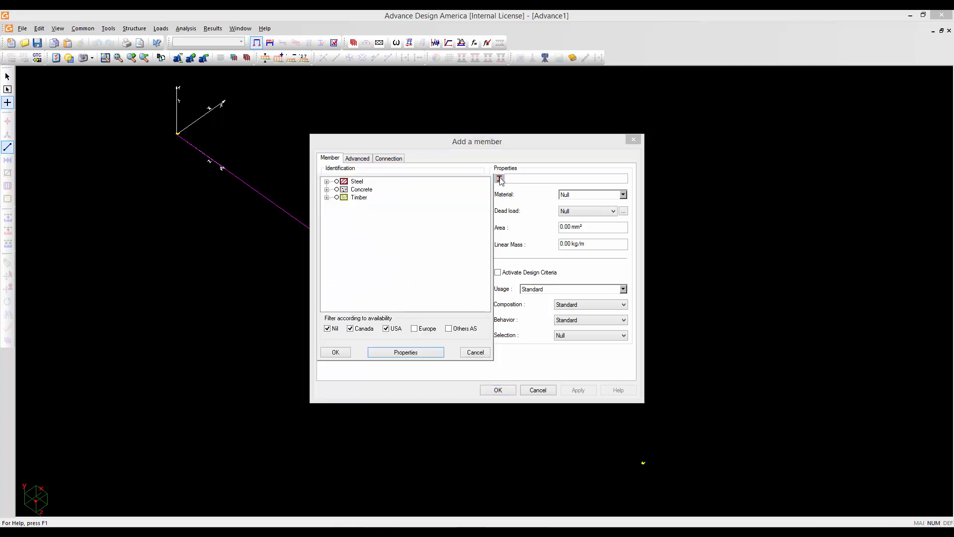
pyautogui.click(326, 181)
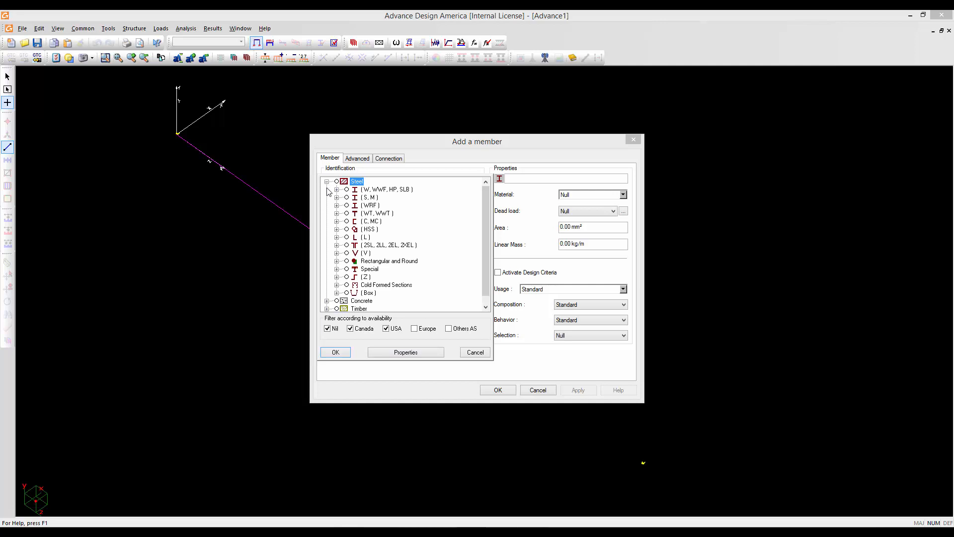
pyautogui.click(336, 190)
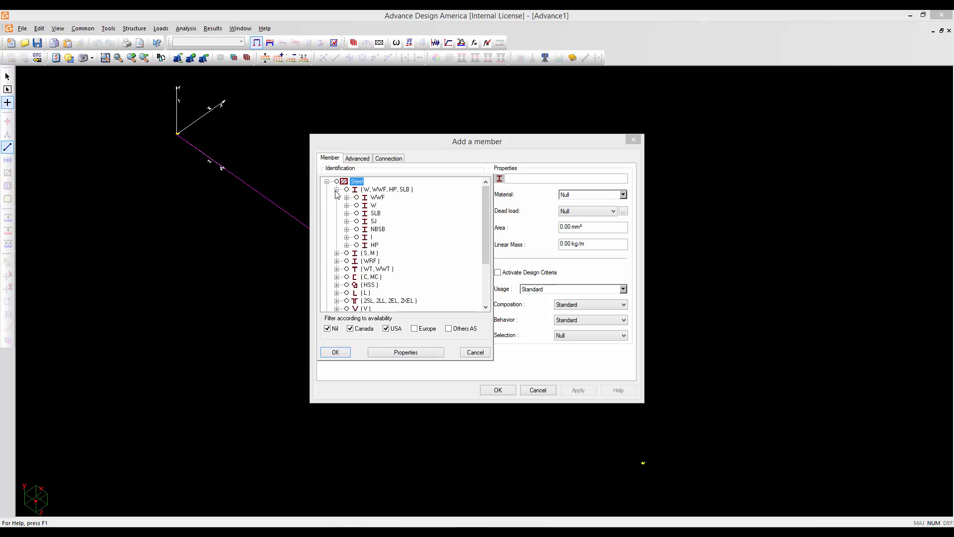
pyautogui.click(337, 261)
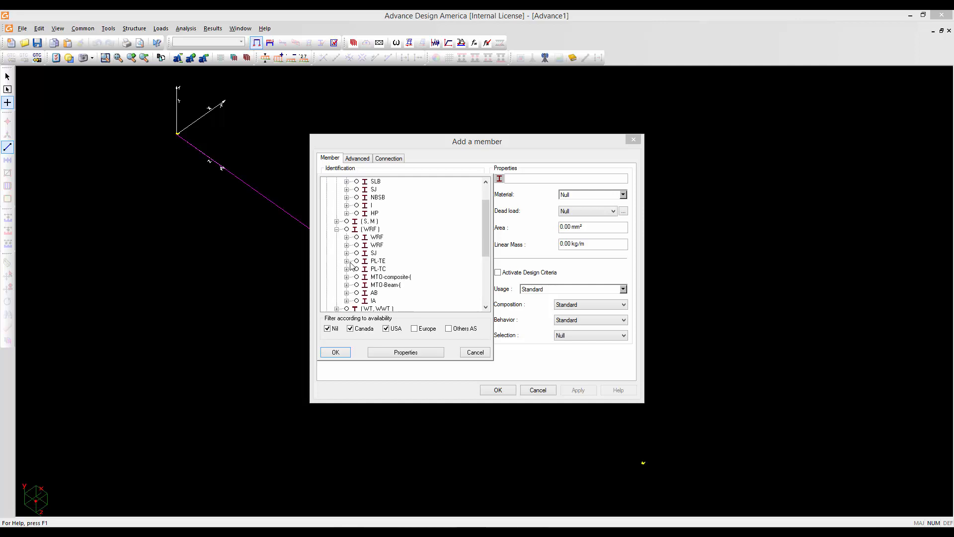
pyautogui.scroll(-1, 419, 260)
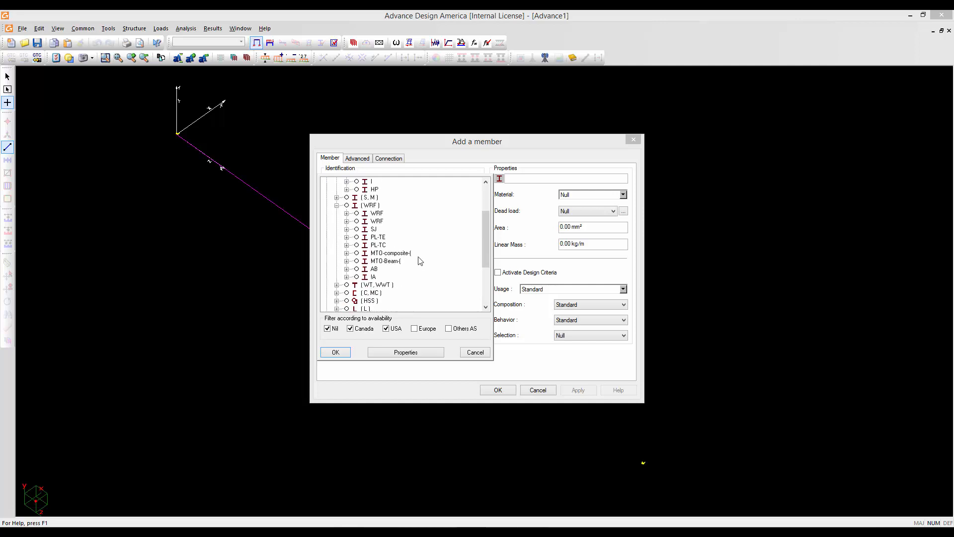
pyautogui.click(347, 253)
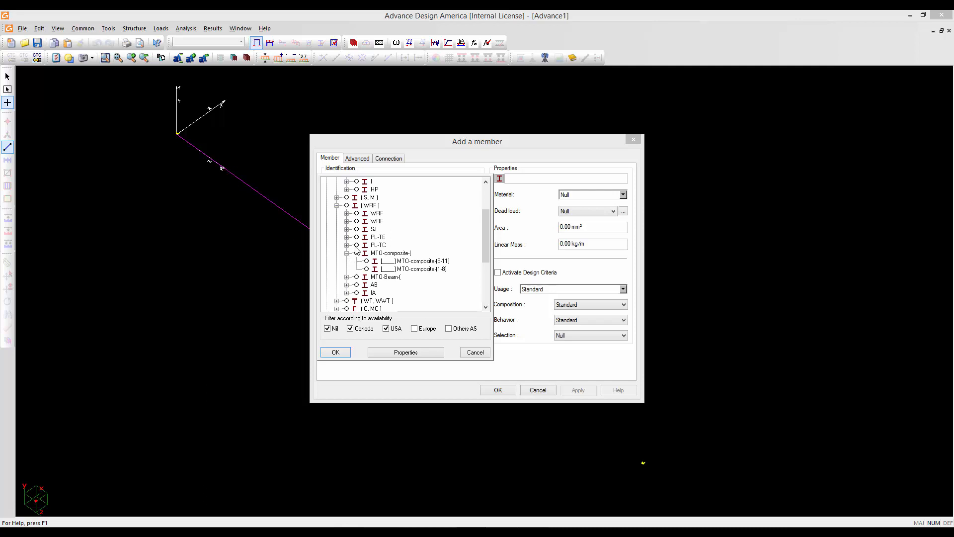
pyautogui.click(367, 269)
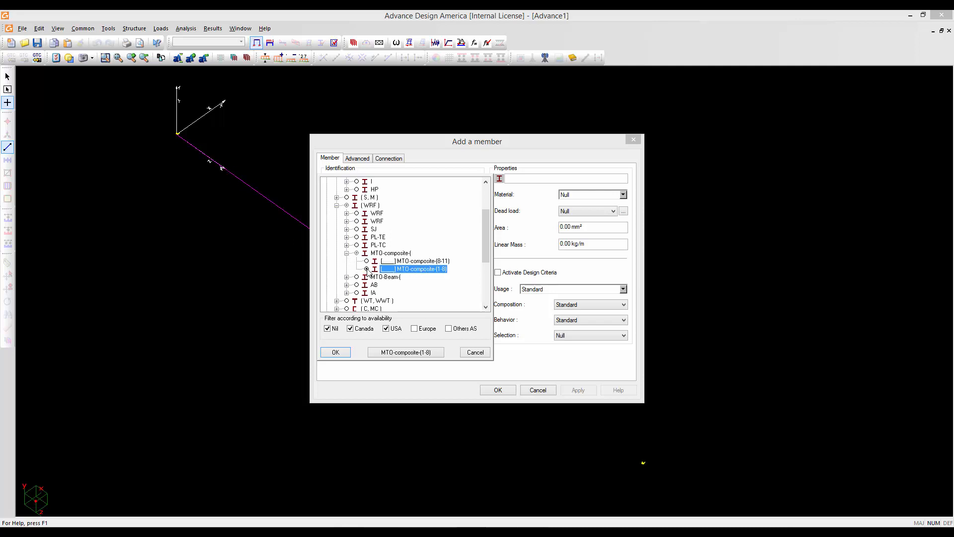
pyautogui.click(336, 352)
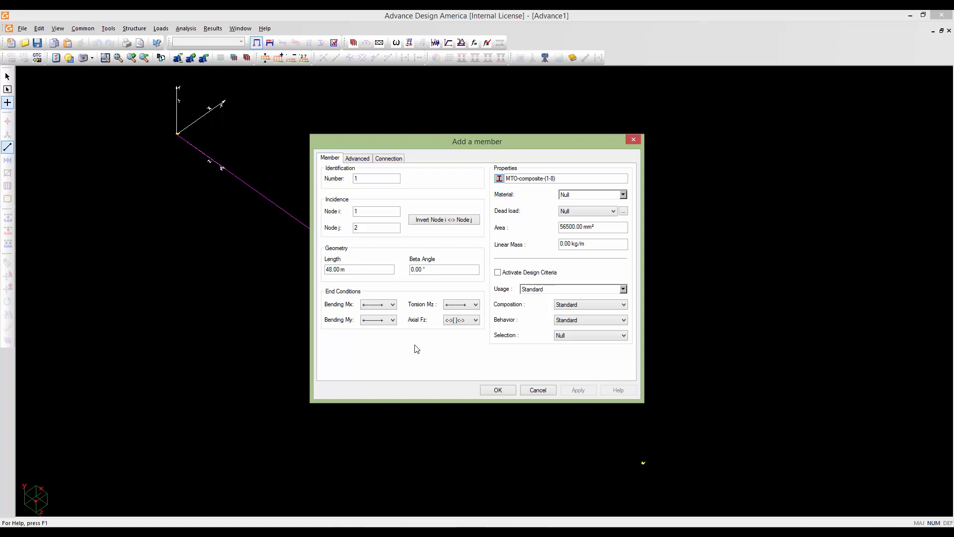
# - Set the member's material to the G40 steel grade G40.21M-350AT
pyautogui.click(623, 195)
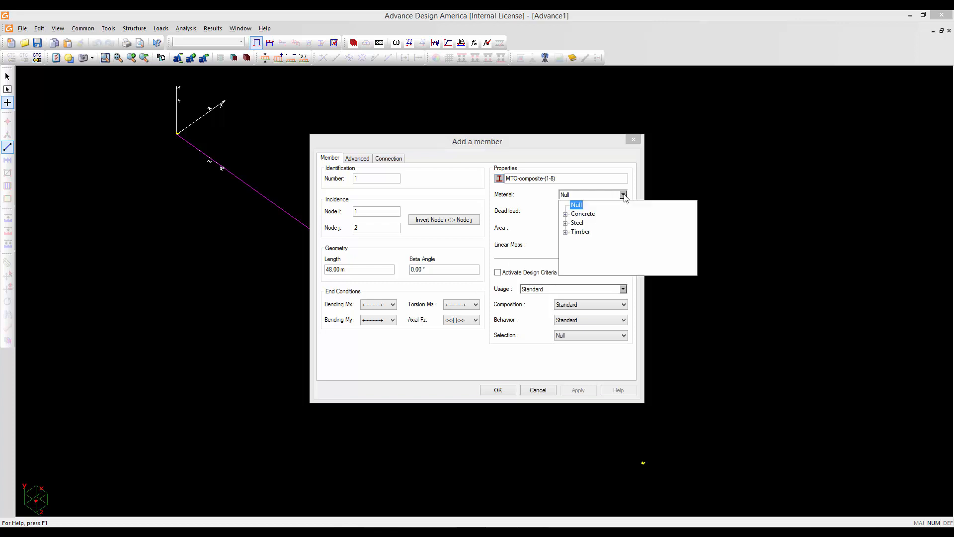
pyautogui.click(566, 224)
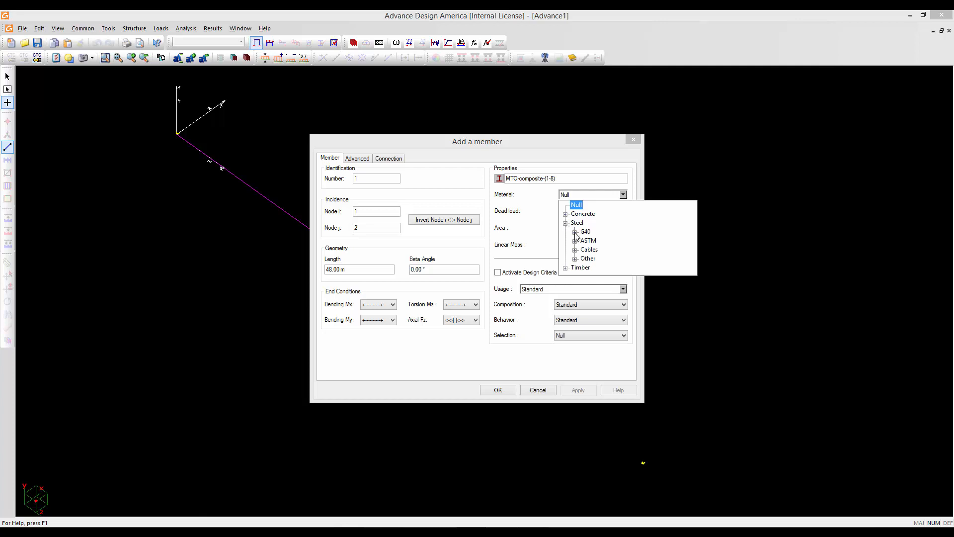
pyautogui.click(575, 232)
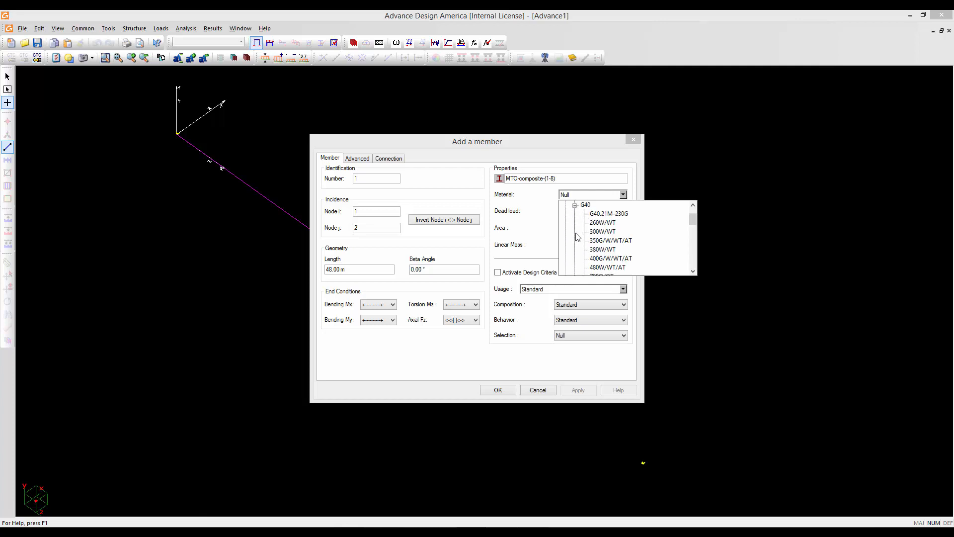
pyautogui.moveTo(691, 219); pyautogui.dragTo(690, 239)
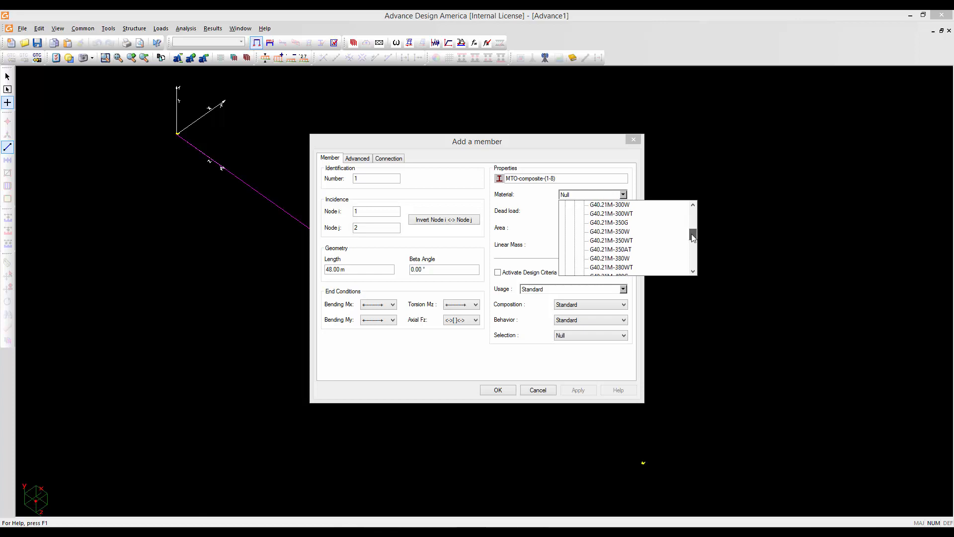
pyautogui.click(607, 249)
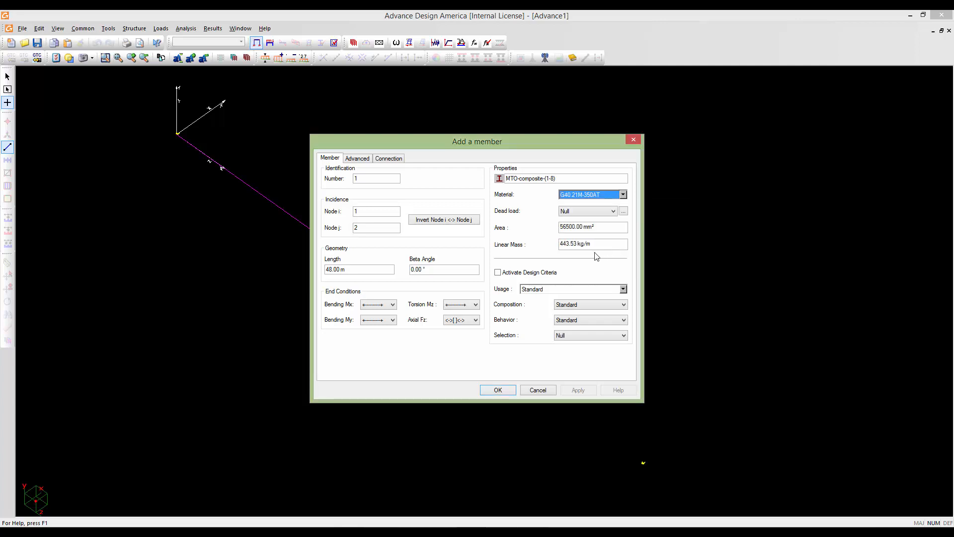
# - Add a load case named Steel with the CAN/CSA-S6-00/06 type (D1) Prefab Components
pyautogui.click(613, 213)
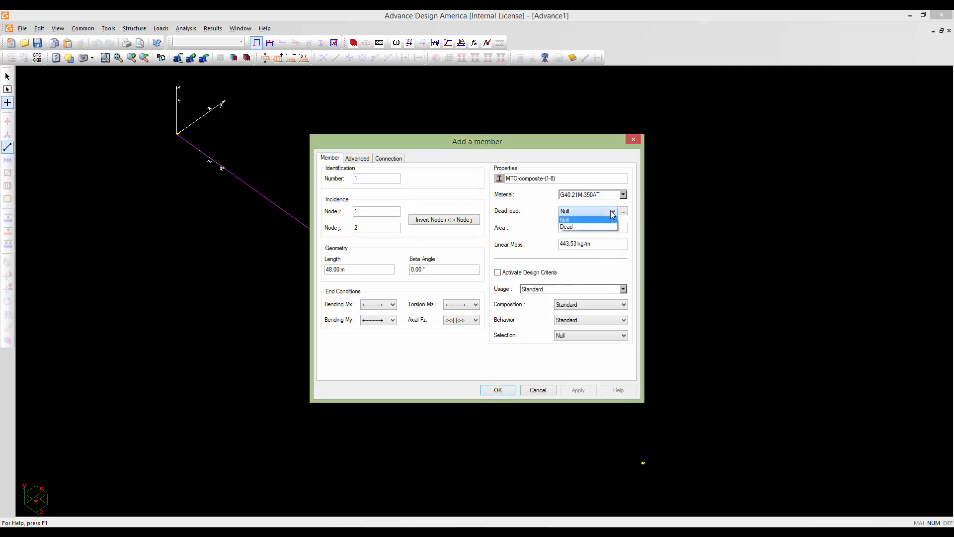
pyautogui.click(612, 213)
pyautogui.click(624, 213)
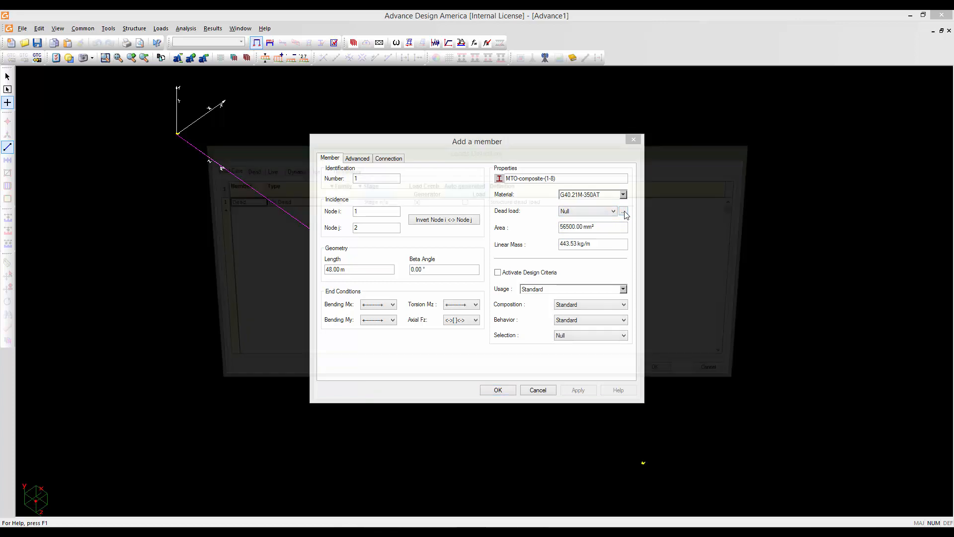
pyautogui.click(209, 212)
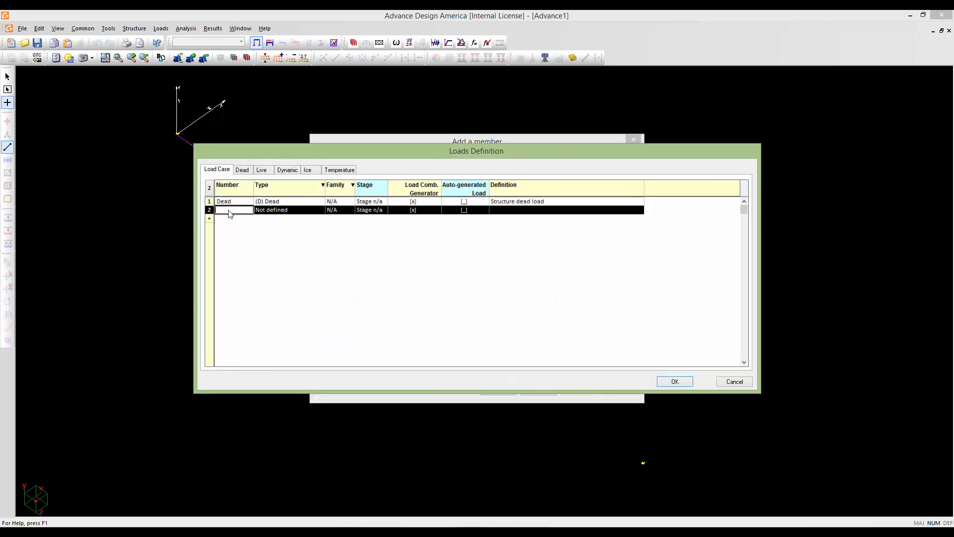
pyautogui.click(229, 210)
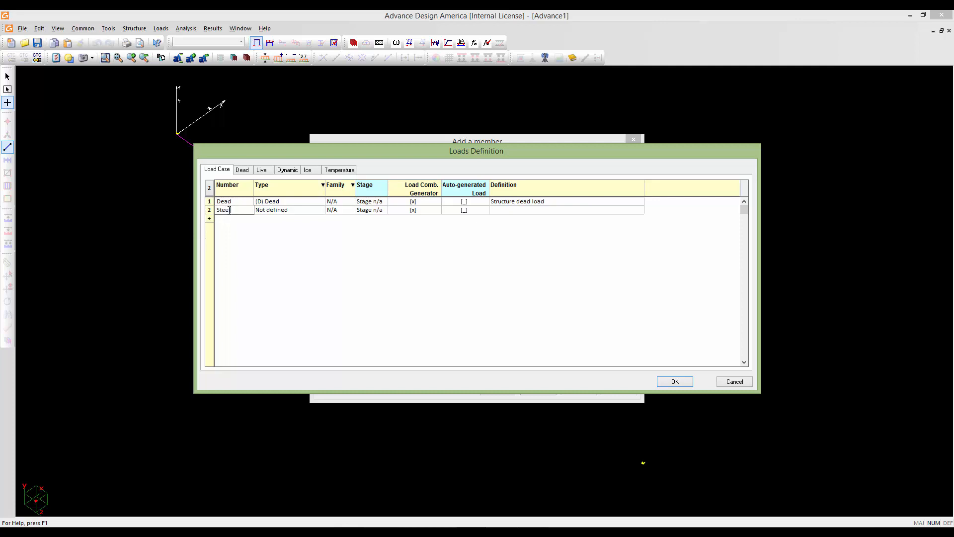
pyautogui.write('Steel')
pyautogui.click(270, 210)
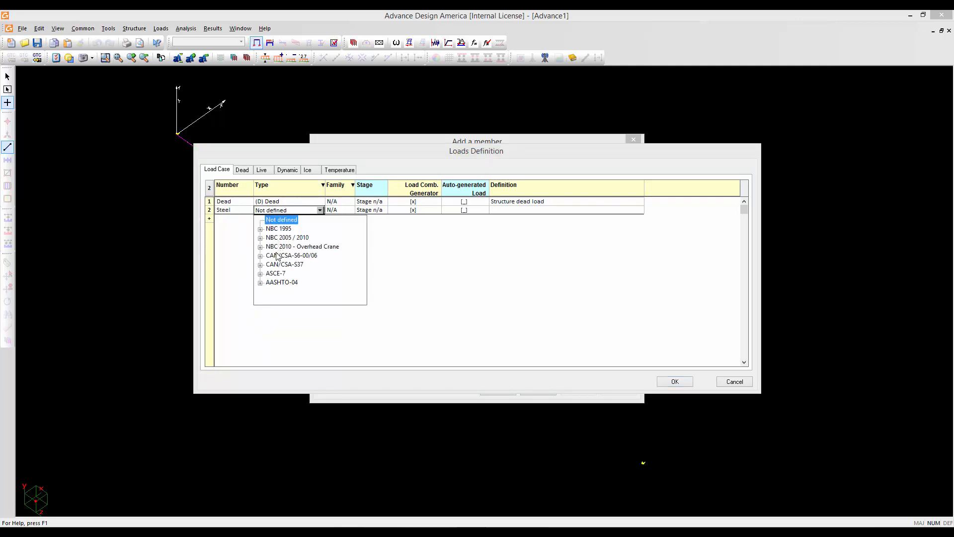
pyautogui.click(259, 255)
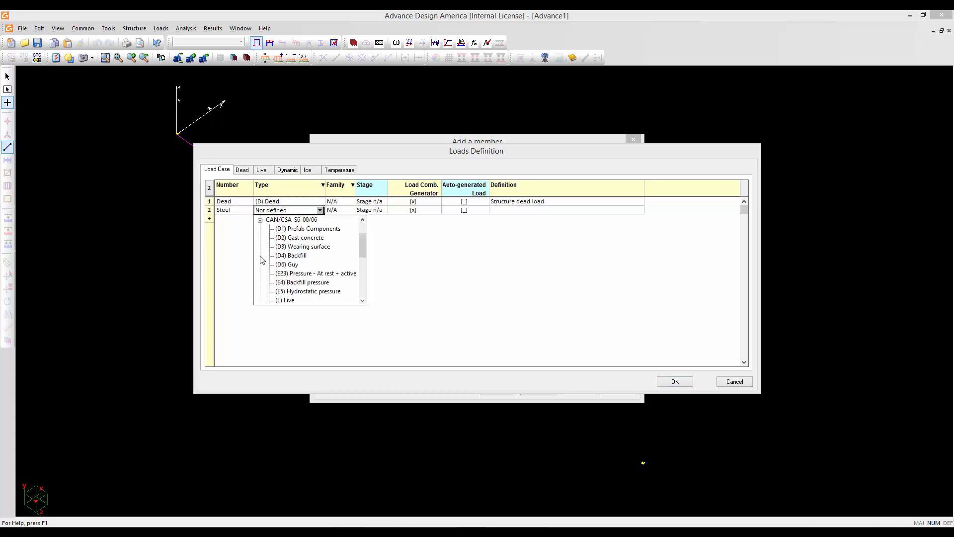
pyautogui.click(302, 229)
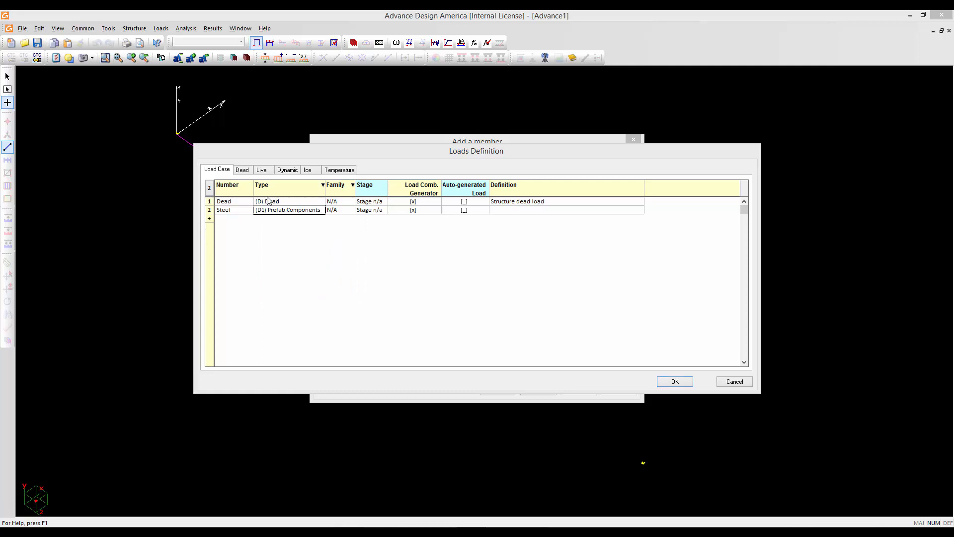
# - Make the Steel load case automatically calculated and assign it as the member's dead load
pyautogui.click(241, 170)
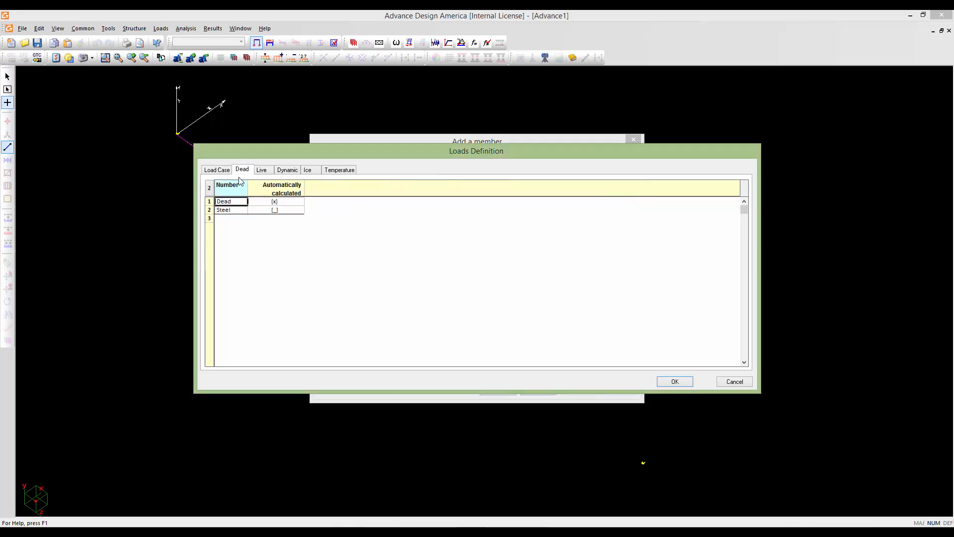
pyautogui.click(275, 211)
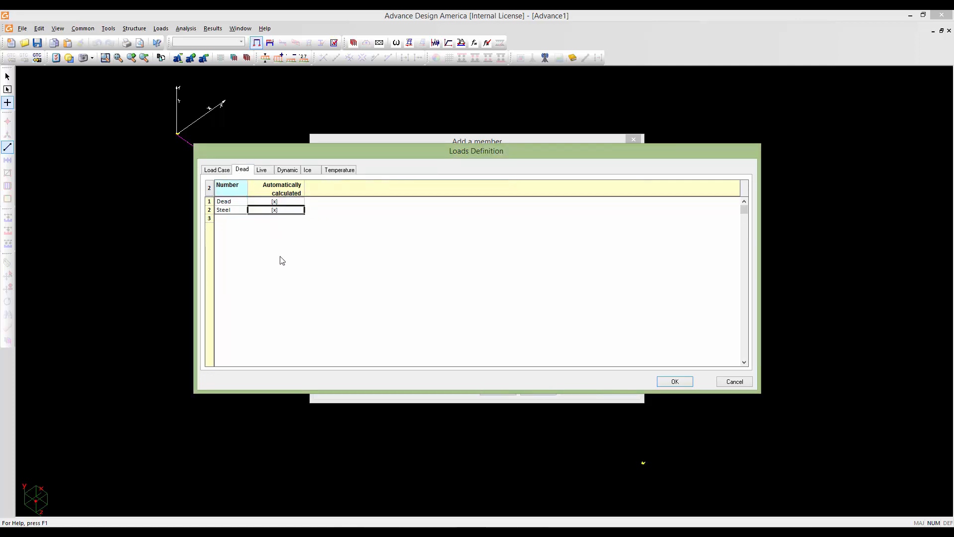
pyautogui.click(216, 170)
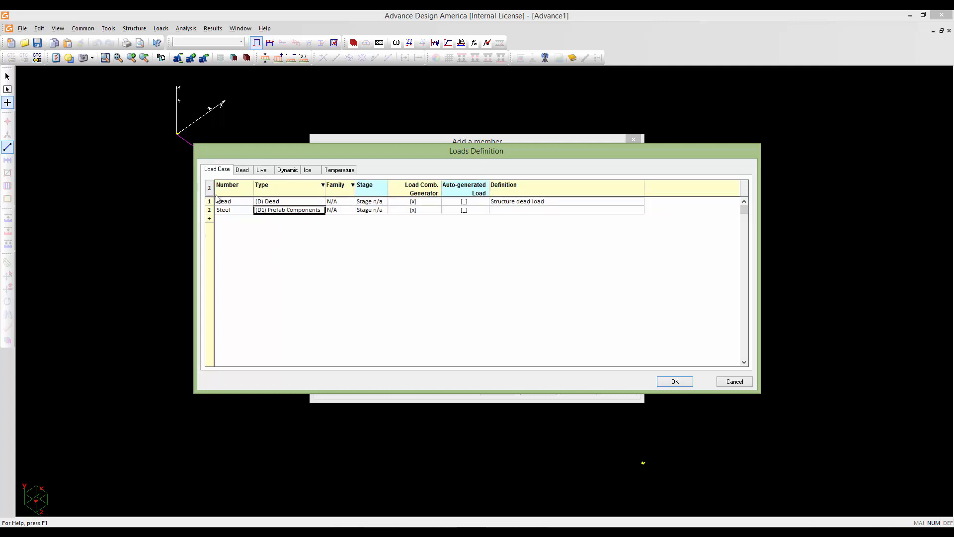
pyautogui.click(209, 202)
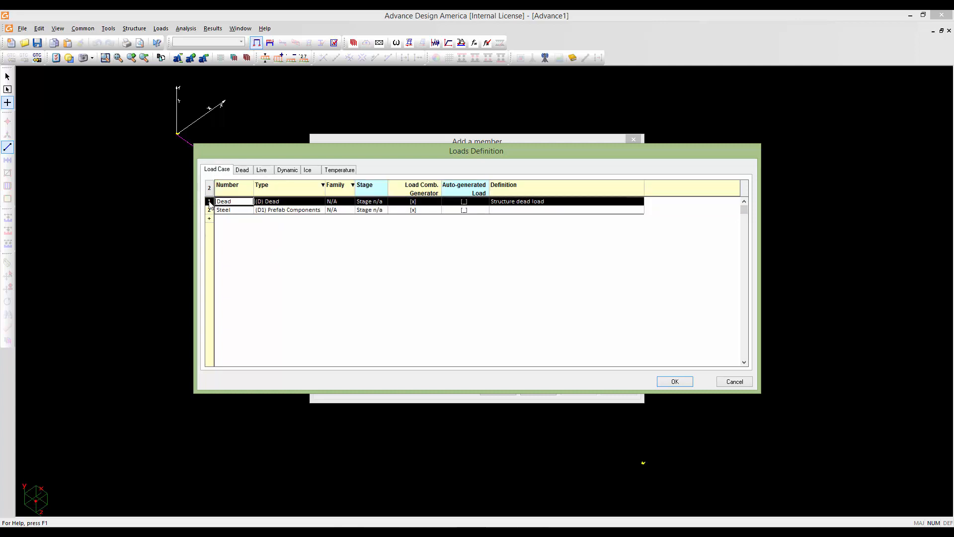
pyautogui.click(241, 230)
pyautogui.click(274, 242)
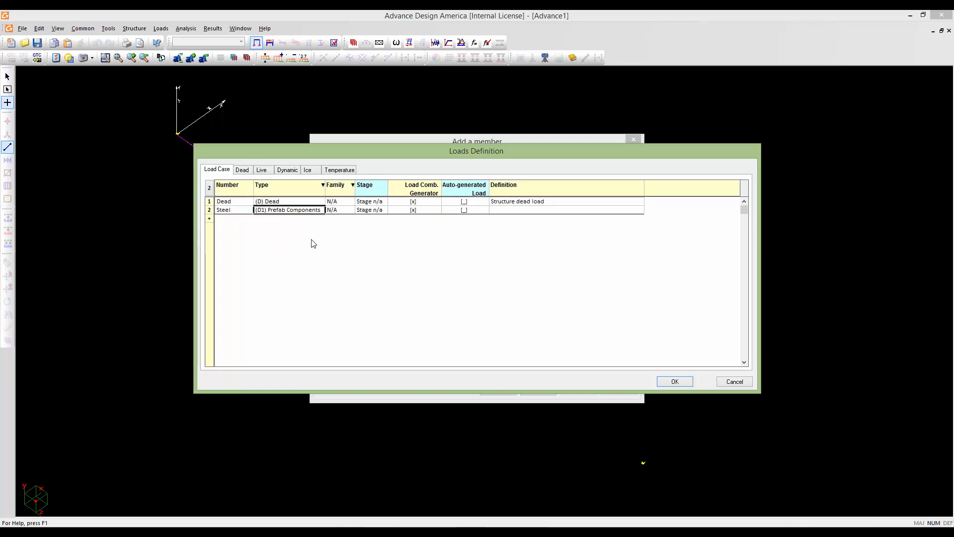
pyautogui.click(669, 382)
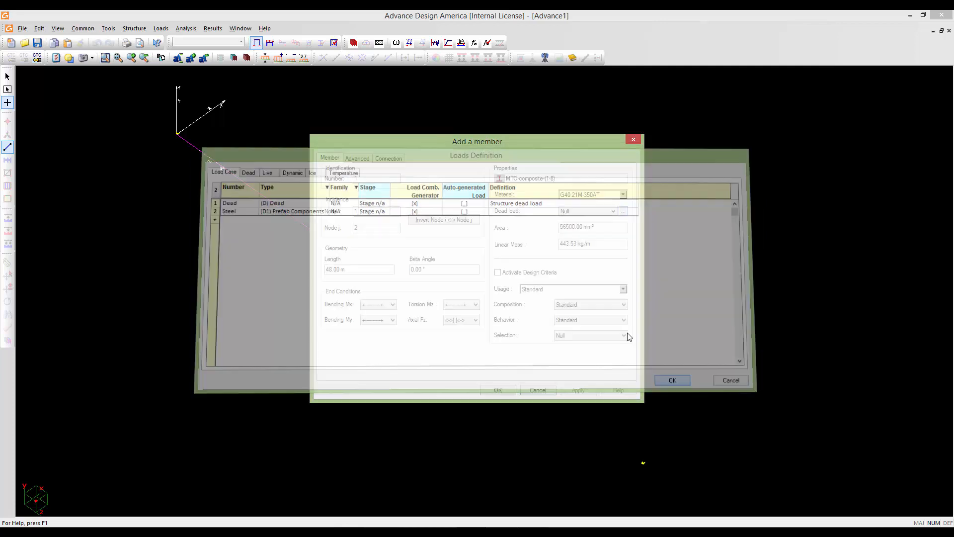
pyautogui.click(600, 213)
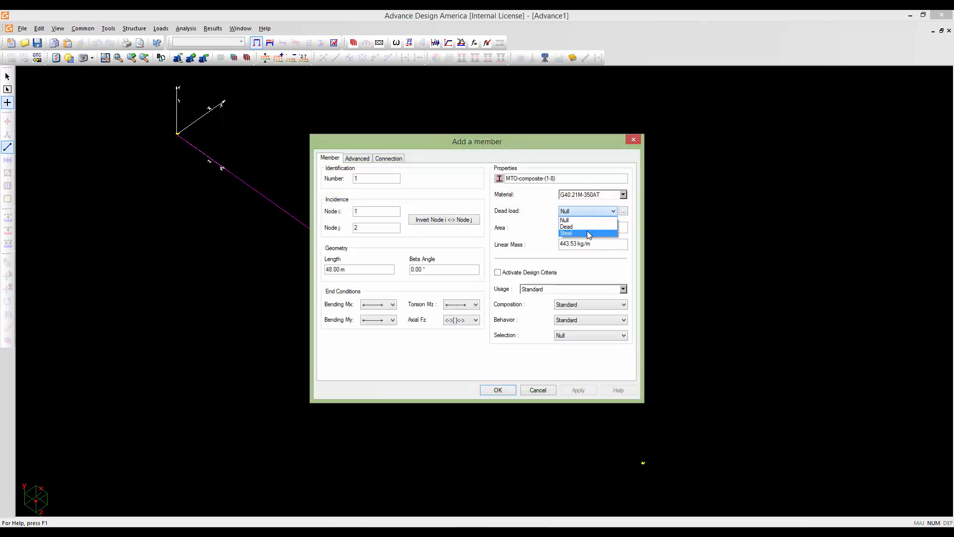
pyautogui.click(588, 234)
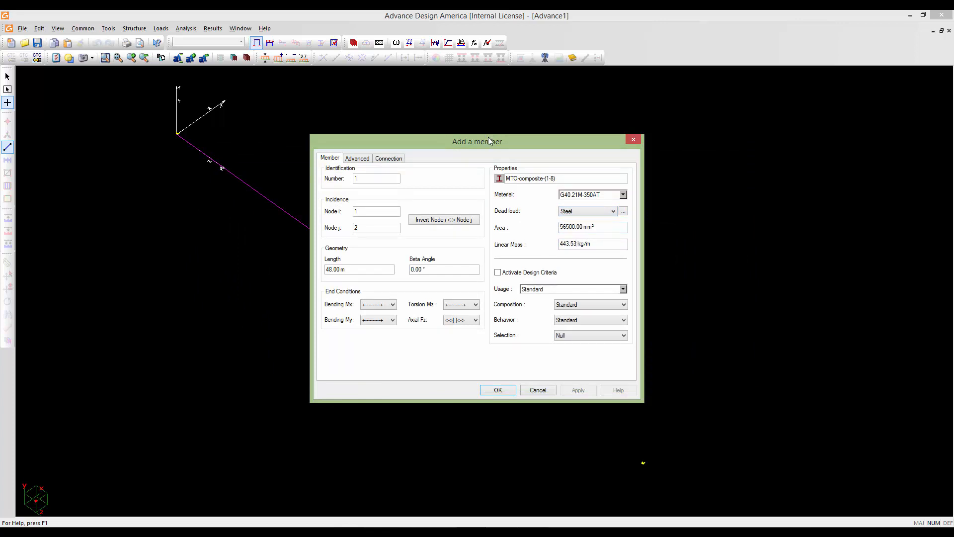
# - Activate the member's design criteria and set its composition to Composite Beam
pyautogui.moveTo(468, 140); pyautogui.dragTo(431, 132)
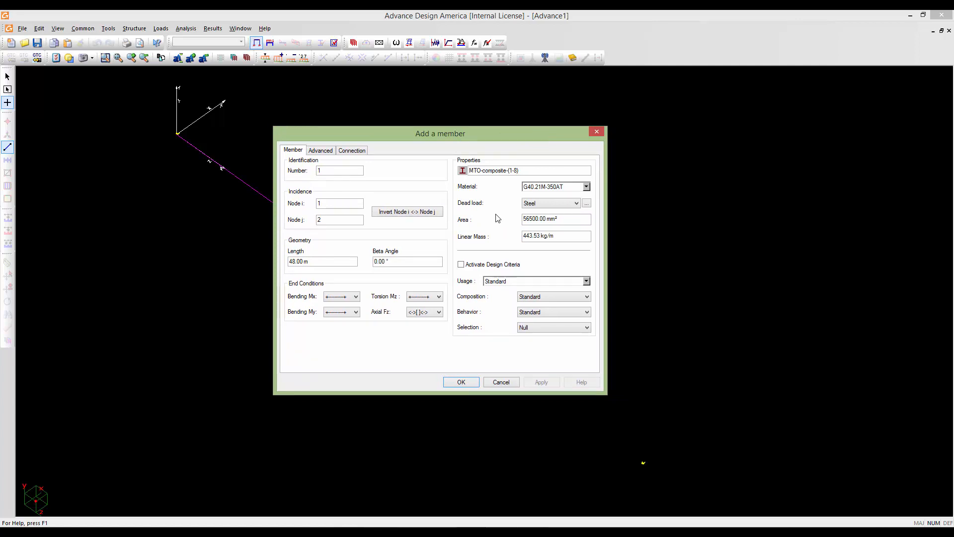
pyautogui.click(461, 265)
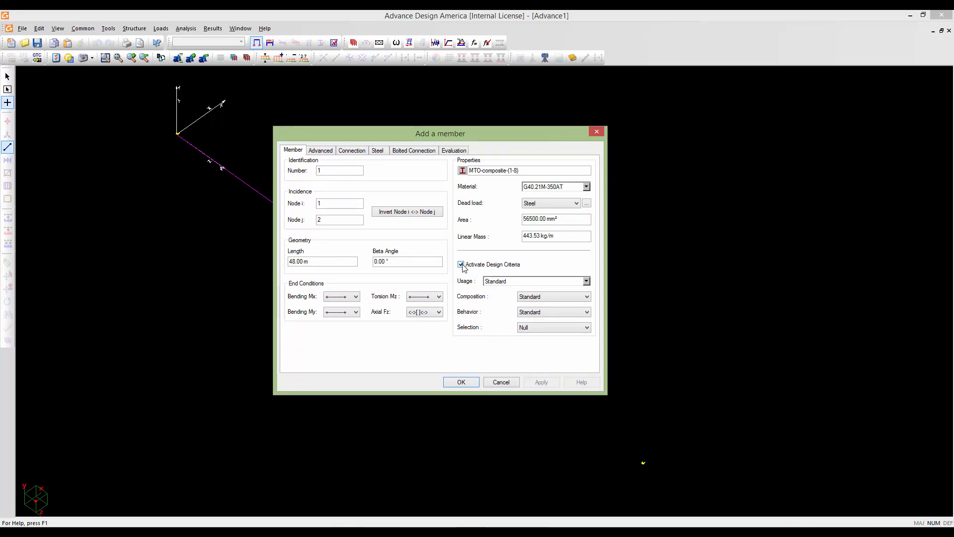
pyautogui.click(548, 296)
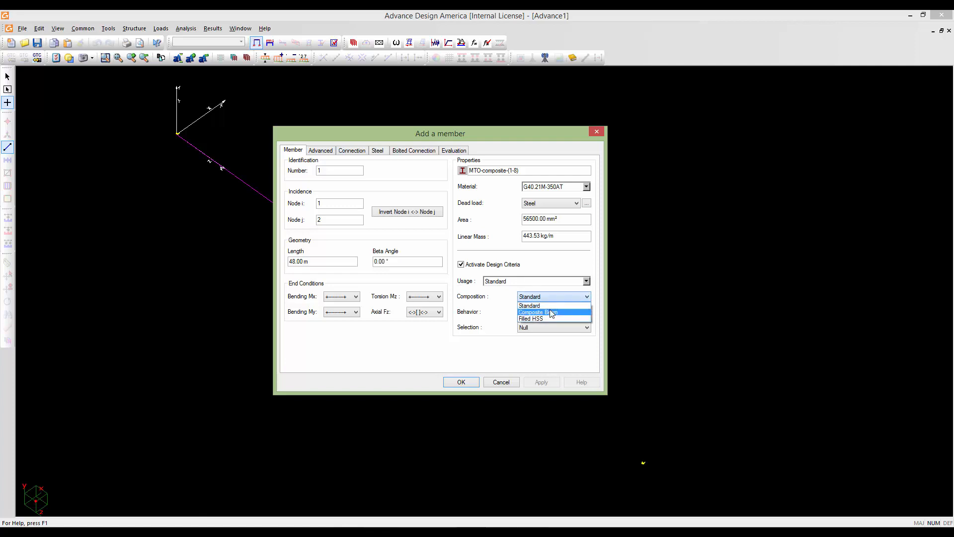
pyautogui.click(551, 313)
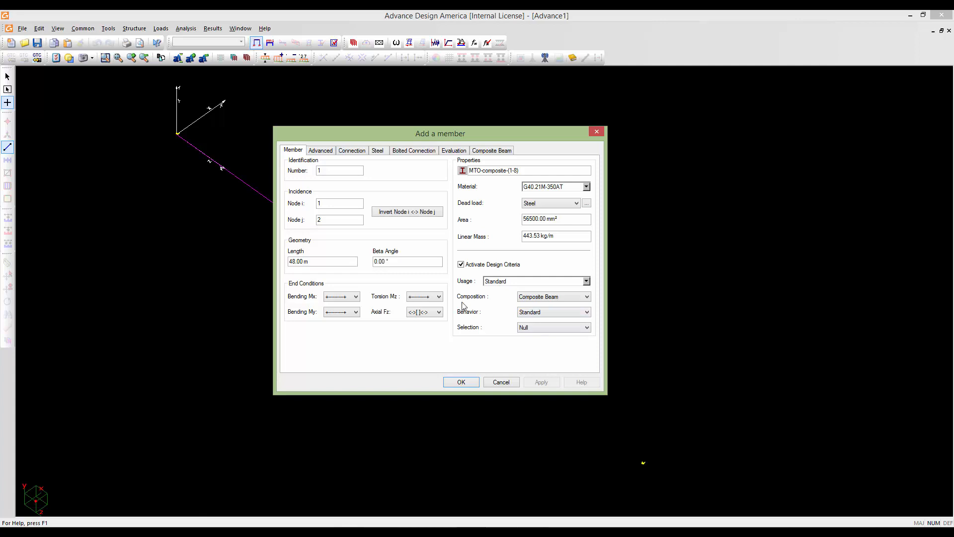
# - Make the first member effective at construction Stage 1
pyautogui.click(320, 151)
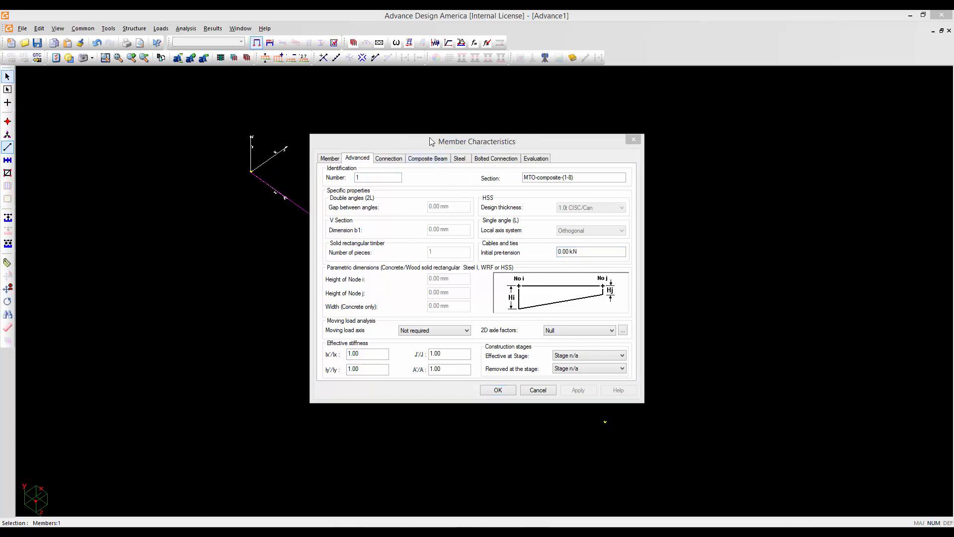
pyautogui.click(429, 142)
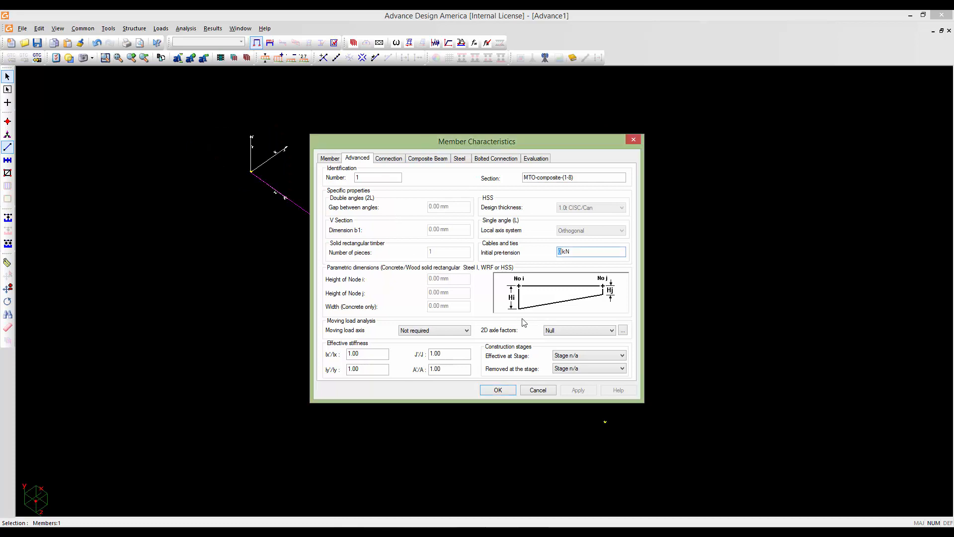
pyautogui.click(574, 357)
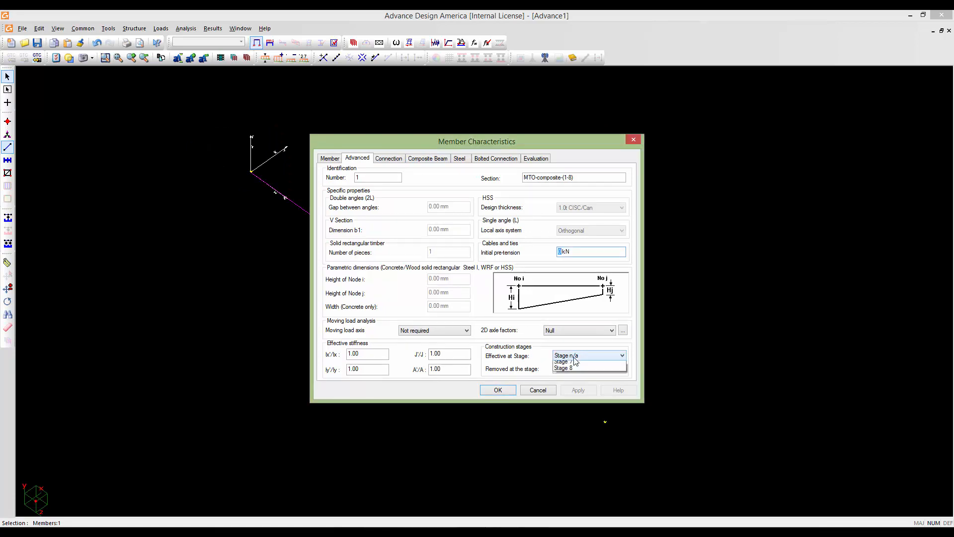
pyautogui.click(574, 372)
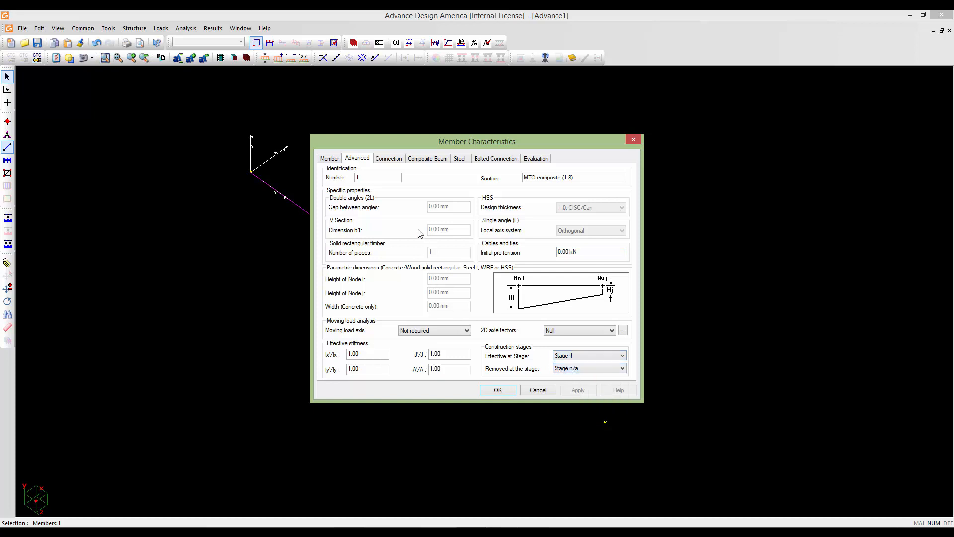
# - Align the member to the top centre of its section at both node i and node j
pyautogui.click(392, 161)
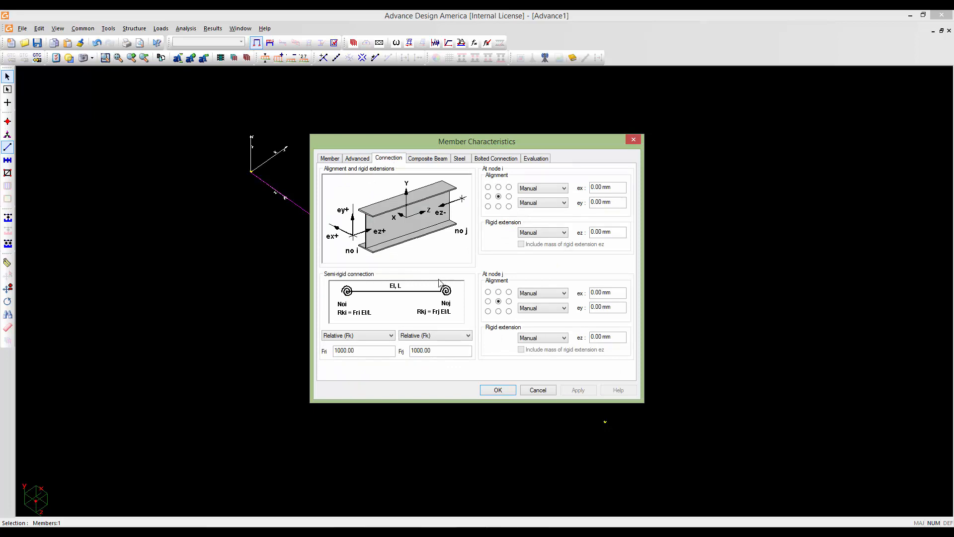
pyautogui.click(498, 292)
pyautogui.click(498, 195)
pyautogui.click(498, 188)
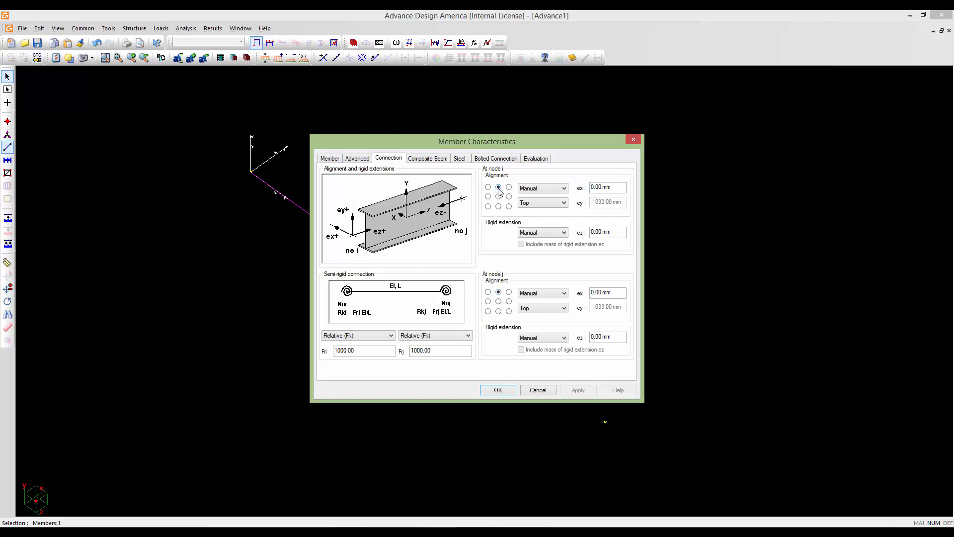
# - Assign the composite slab (1-8) and the Neilson 22mm stud to the member's composite section
pyautogui.click(433, 159)
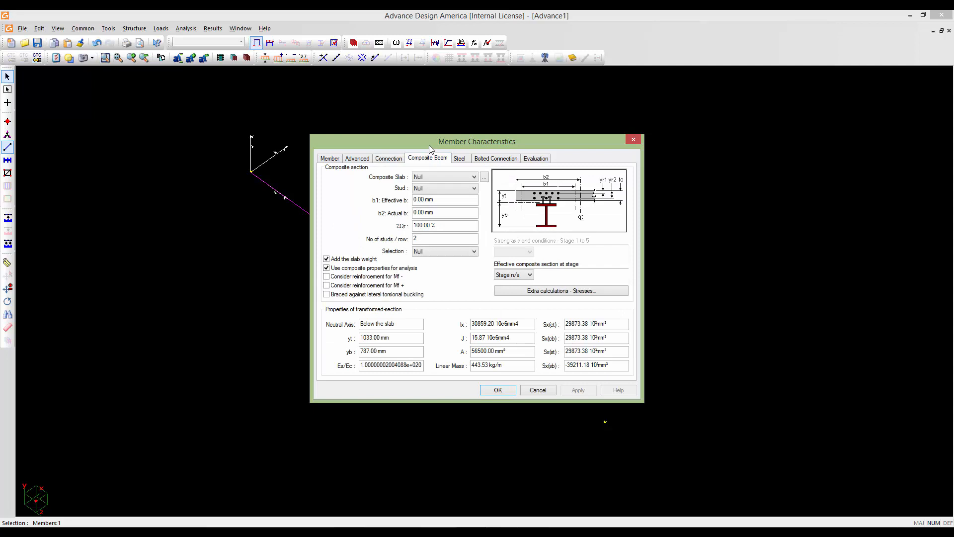
pyautogui.click(470, 179)
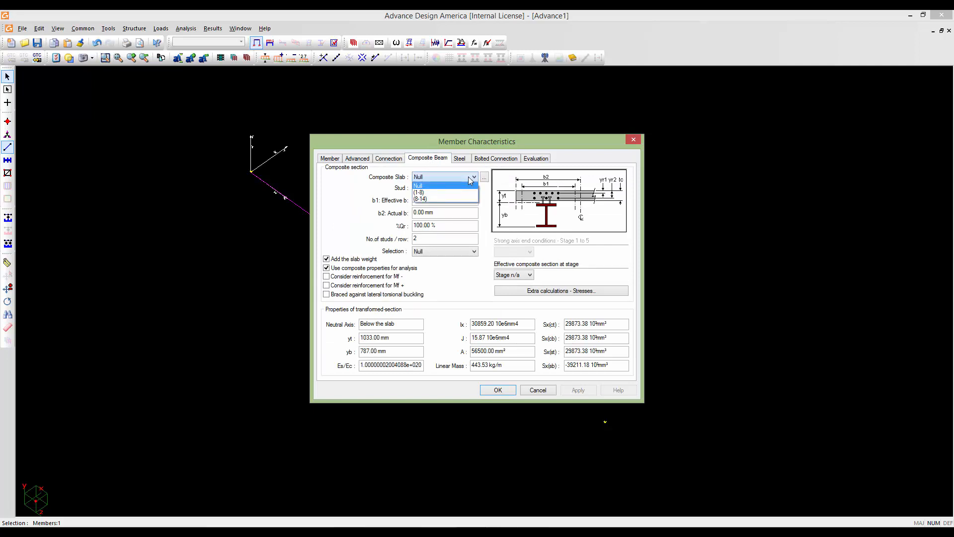
pyautogui.click(444, 193)
pyautogui.click(445, 191)
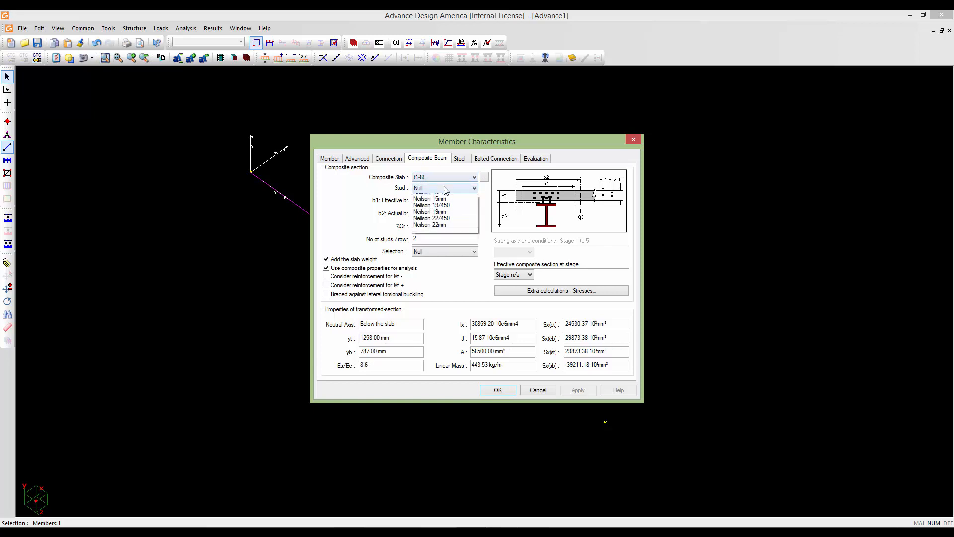
pyautogui.click(447, 237)
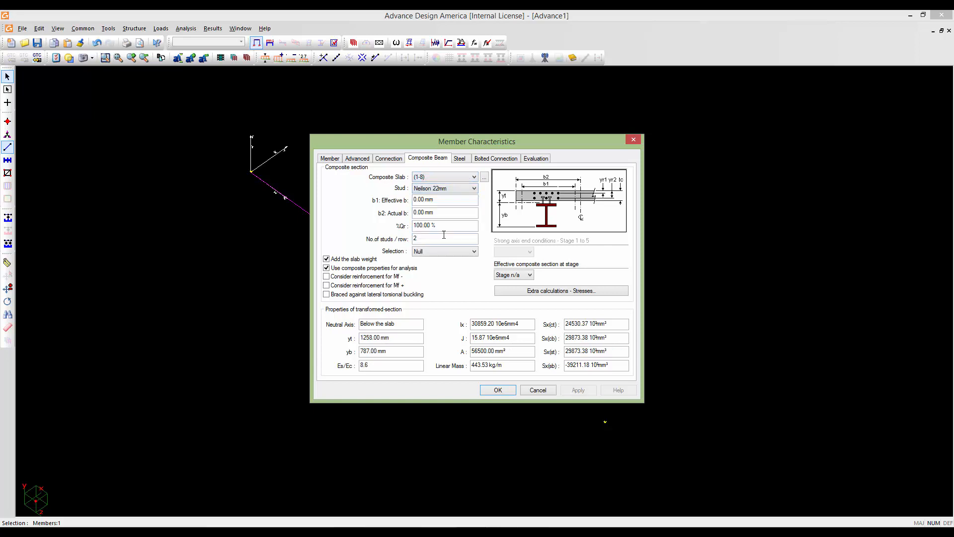
# - Set the slab's effective width b1 and actual width b2 to 3000 mm each
pyautogui.click(445, 201)
pyautogui.moveTo(418, 199); pyautogui.dragTo(412, 200)
pyautogui.write('3000')
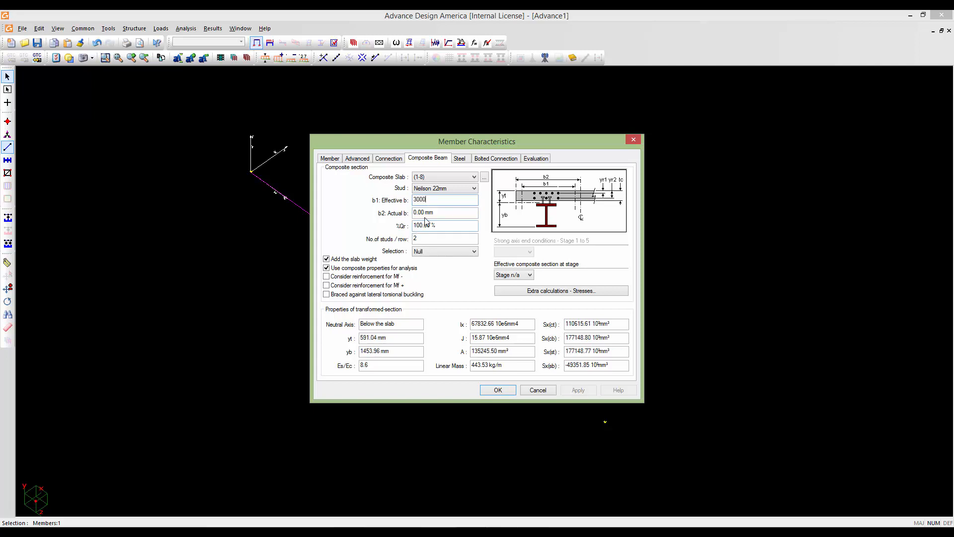
pyautogui.click(431, 213)
pyautogui.moveTo(431, 213); pyautogui.dragTo(410, 213)
pyautogui.write('3000')
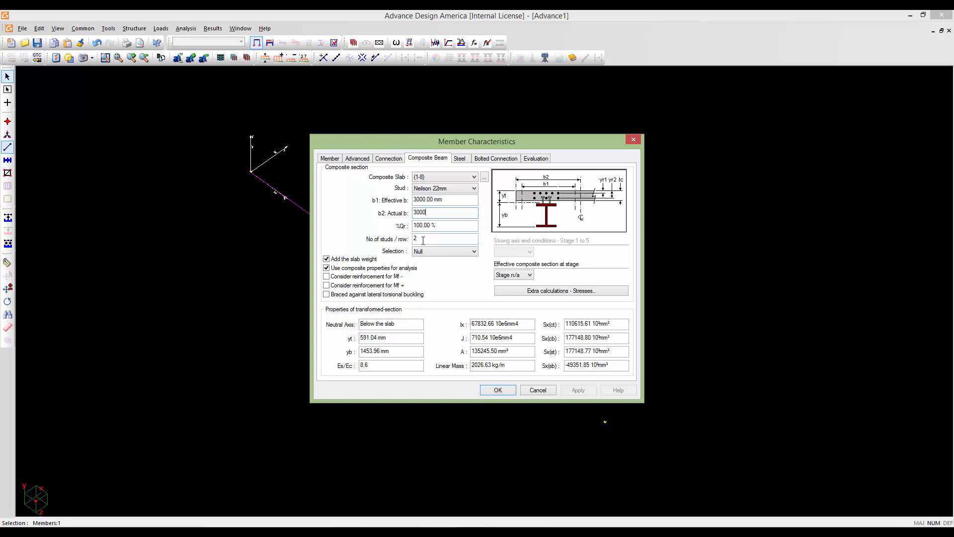
# - Exclude the slab weight, consider reinforcement for both Mf- and Mf+, and accept the member's characteristics
pyautogui.click(423, 240)
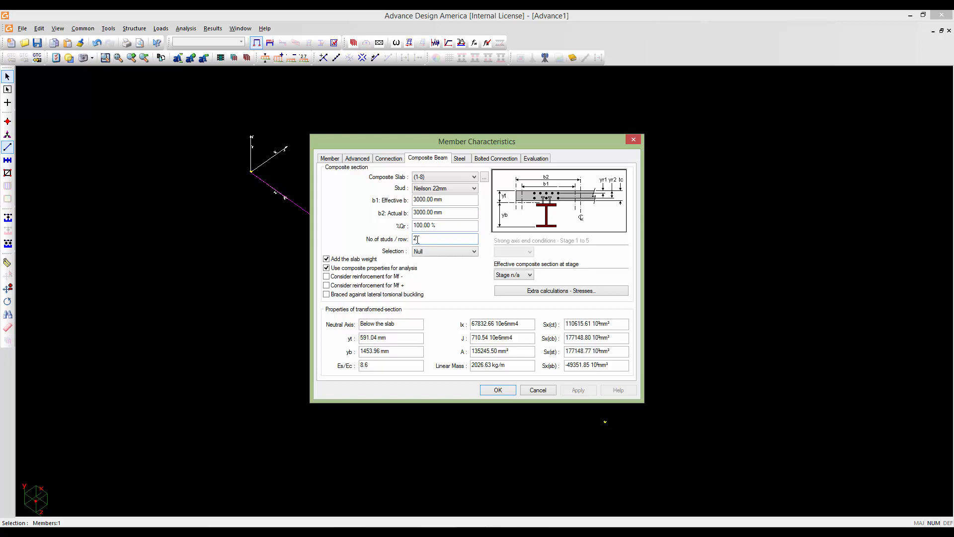
pyautogui.click(327, 259)
pyautogui.click(326, 277)
pyautogui.click(327, 285)
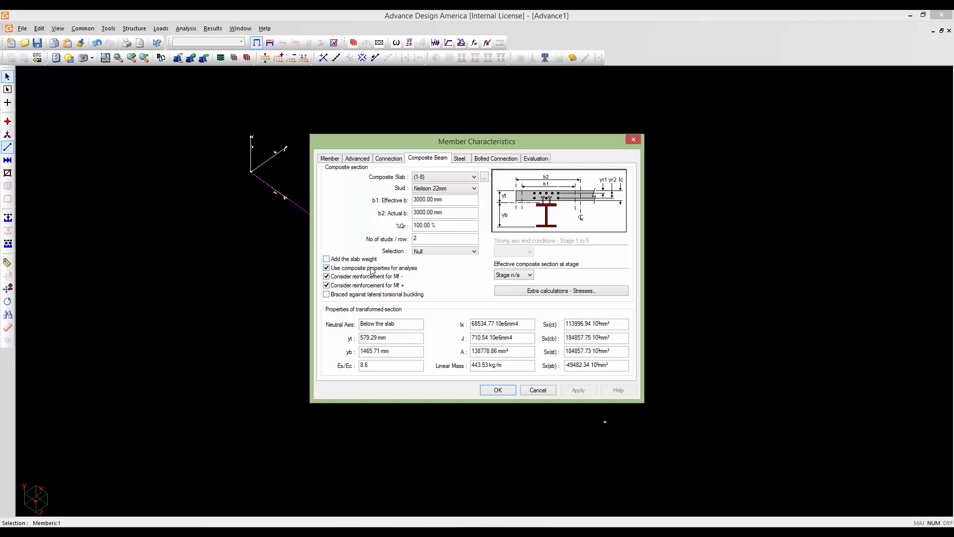
pyautogui.click(389, 158)
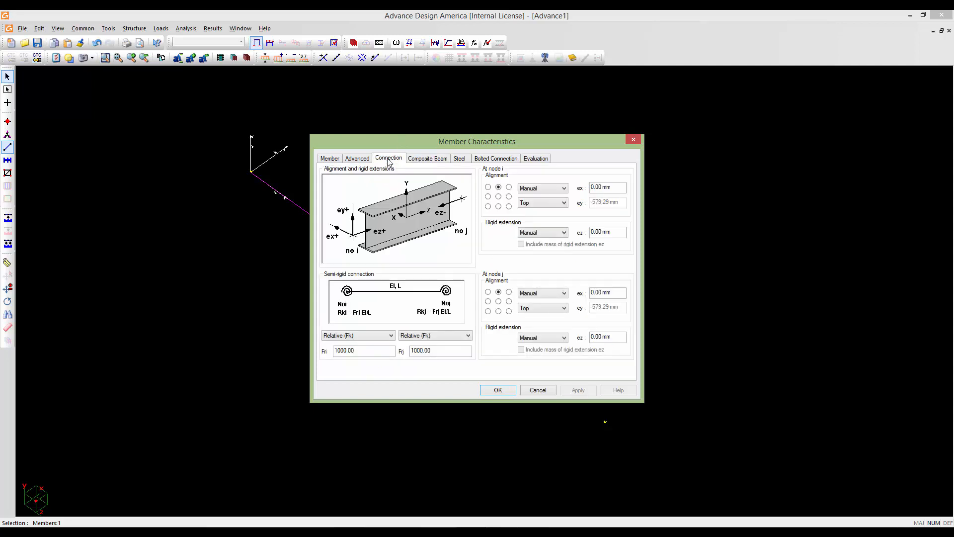
pyautogui.click(366, 160)
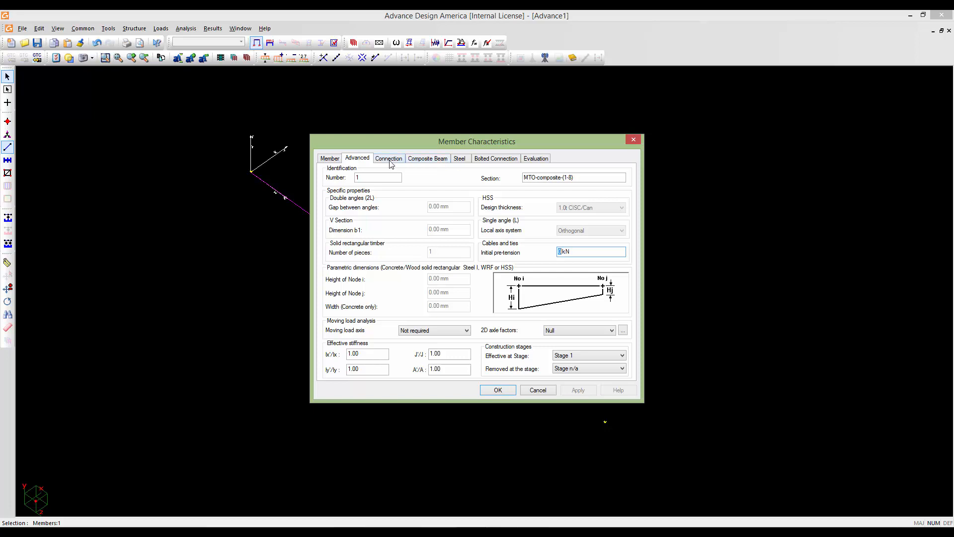
pyautogui.click(330, 159)
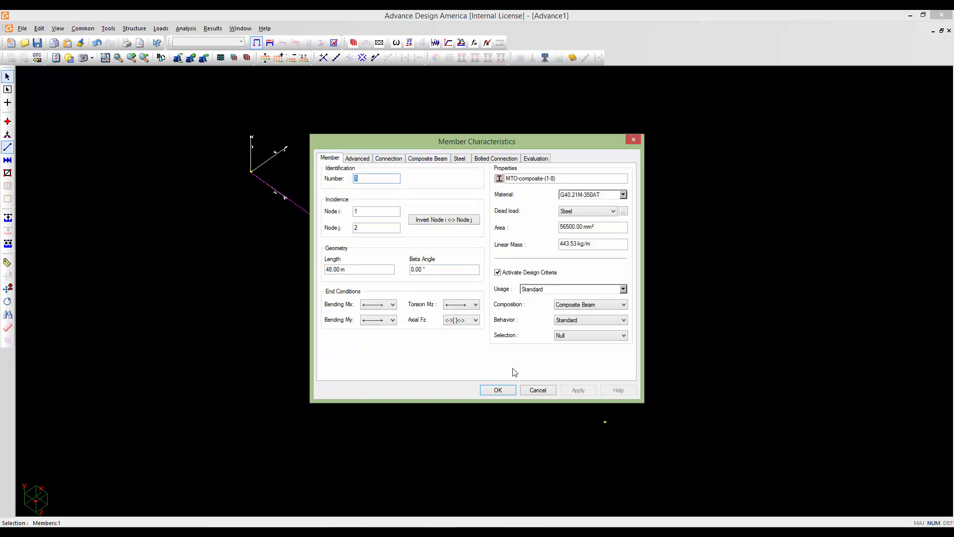
pyautogui.click(497, 390)
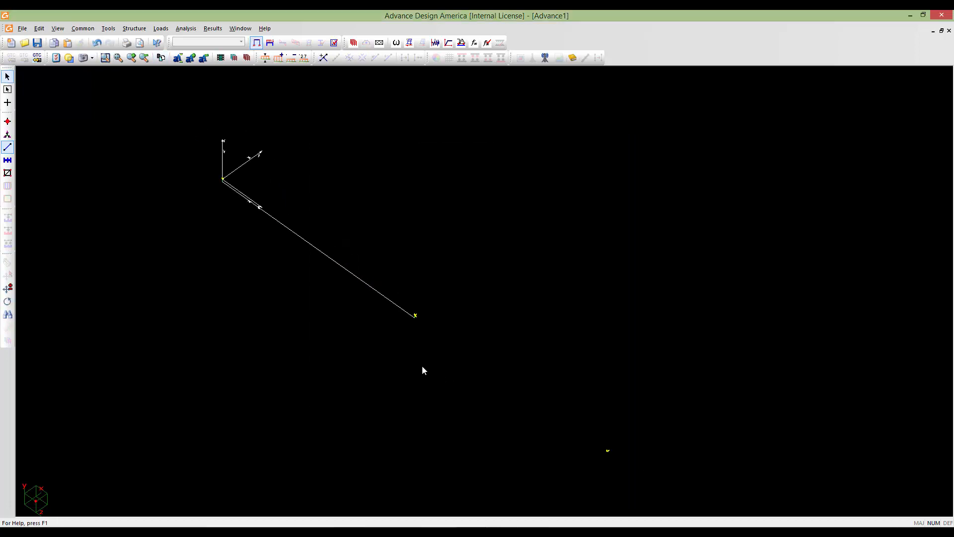
# - Turn on the 3D display of members in the view options and inspect the composite beam
pyautogui.doubleClick(422, 366)
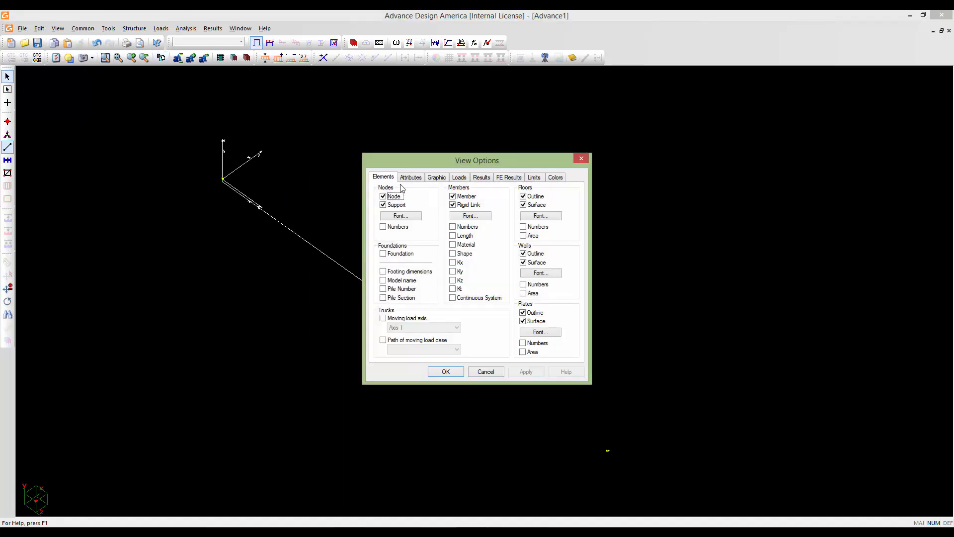
pyautogui.click(405, 179)
pyautogui.click(405, 276)
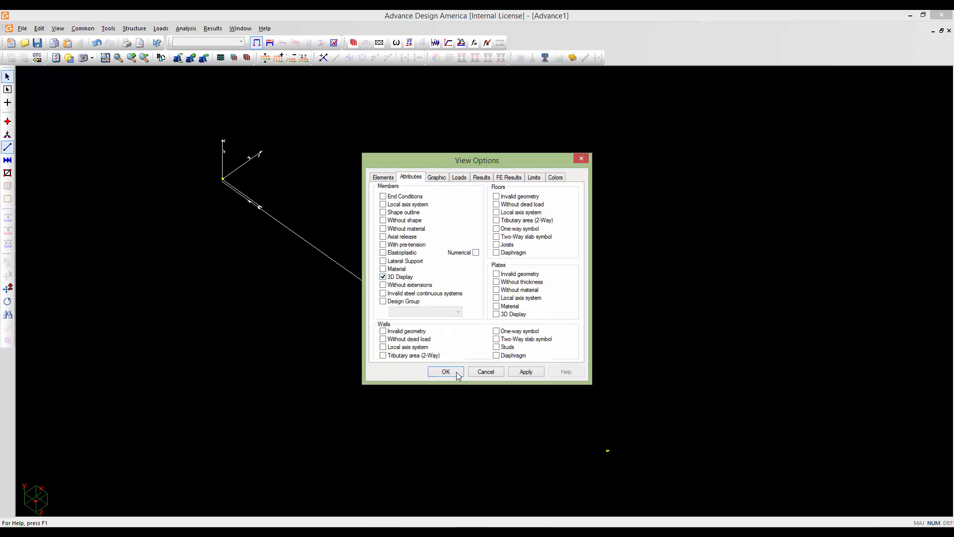
pyautogui.click(446, 372)
pyautogui.moveTo(388, 350); pyautogui.dragTo(443, 355, button='middle')
pyautogui.scroll(6, 428, 307)
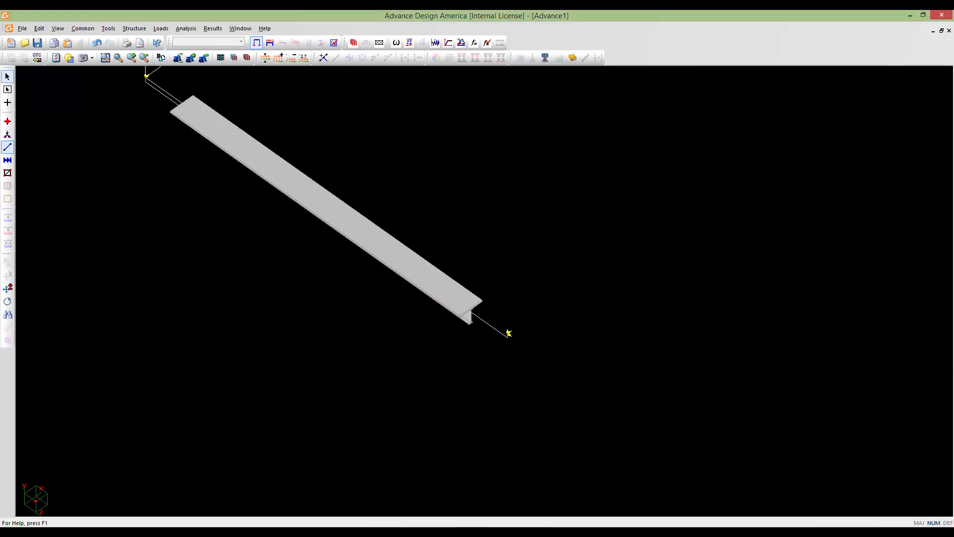
pyautogui.moveTo(504, 339); pyautogui.dragTo(540, 369, button='middle')
pyautogui.scroll(-5, 409, 317)
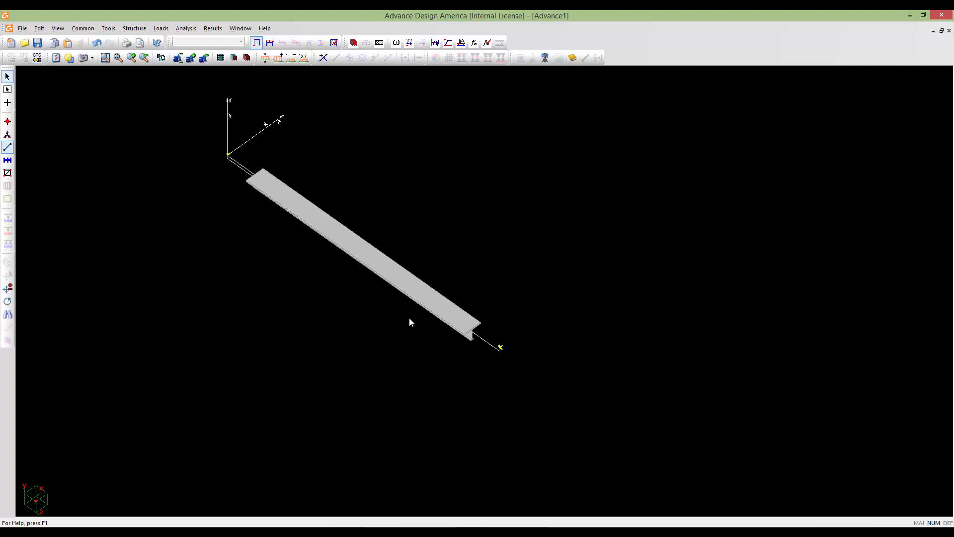
pyautogui.moveTo(451, 360); pyautogui.dragTo(432, 345, button='middle')
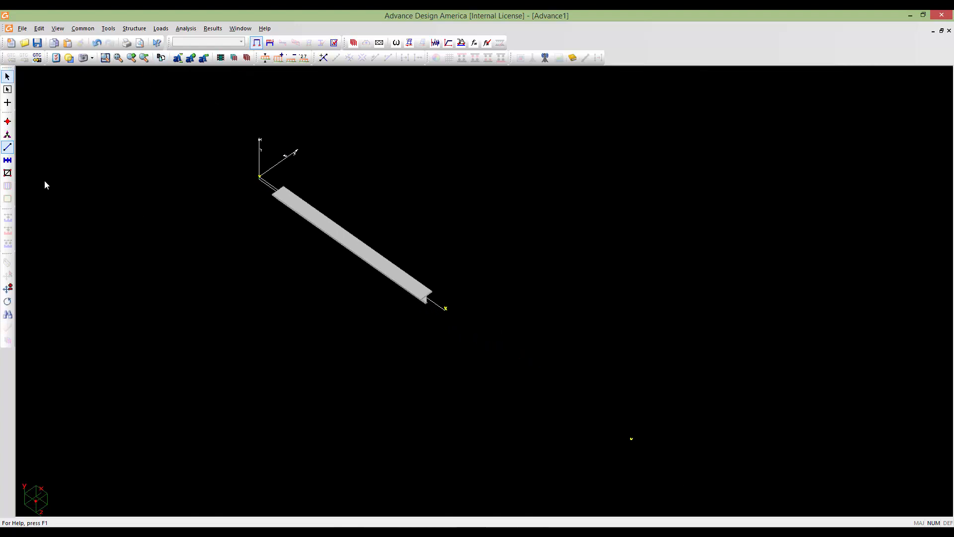
# - Add a second member from node 2 to node 3 with the same properties, reviewing its composite beam and steel settings before accepting
pyautogui.click(9, 150)
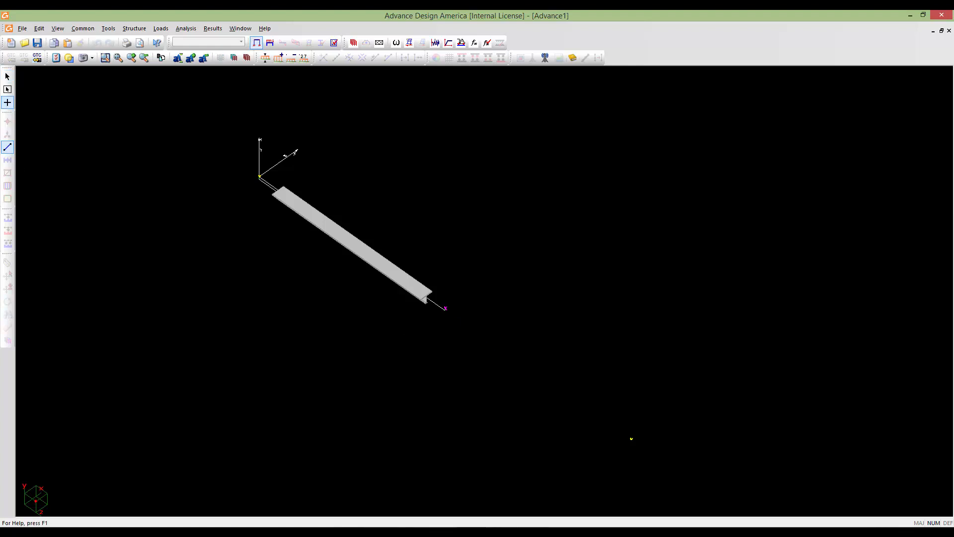
pyautogui.click(631, 438)
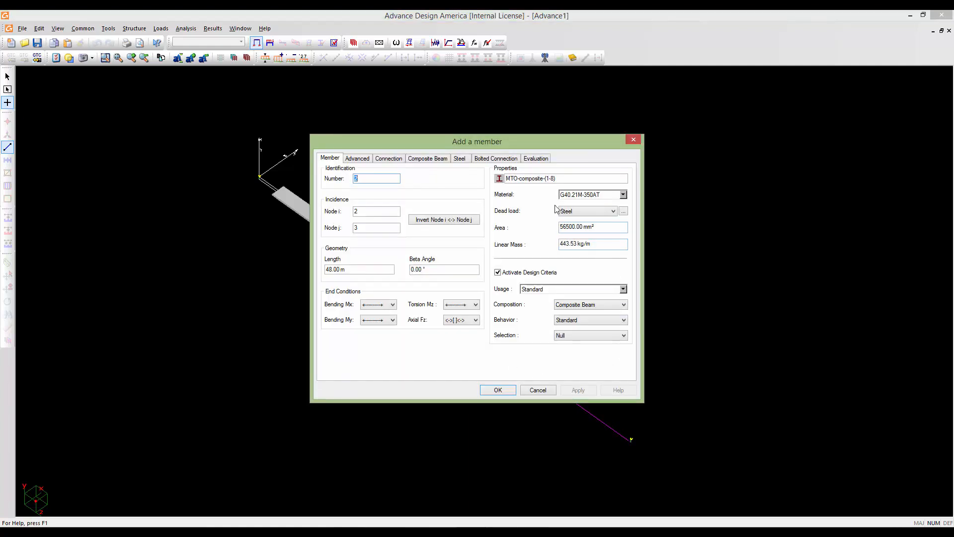
pyautogui.click(358, 159)
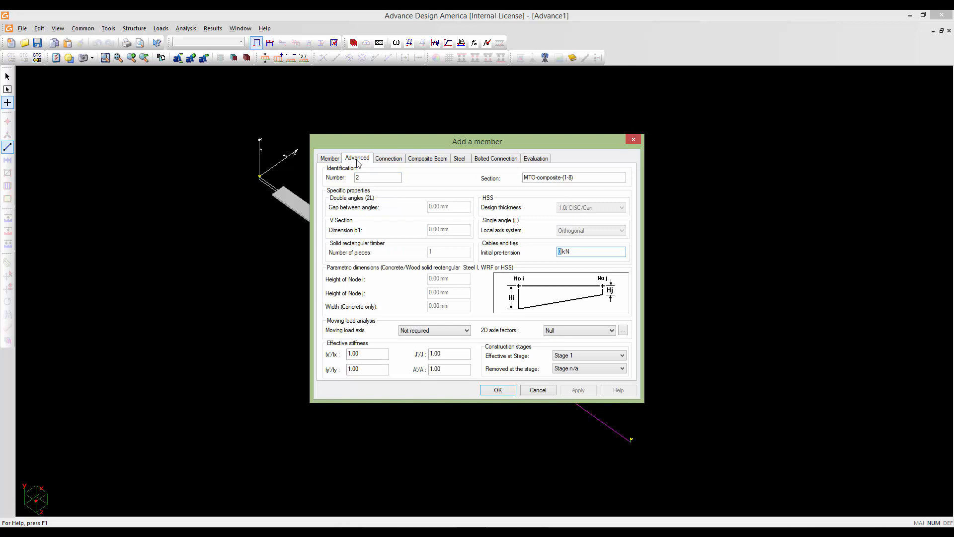
pyautogui.click(384, 160)
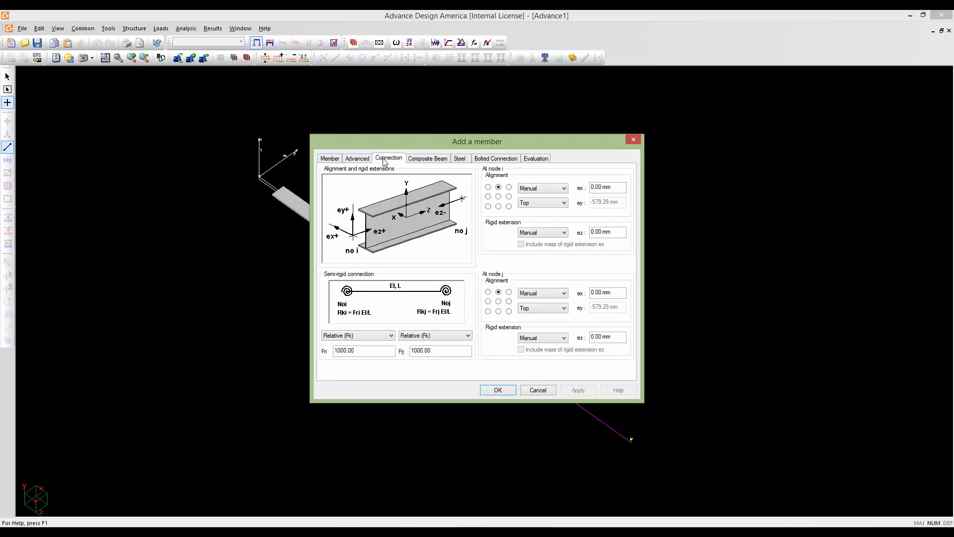
pyautogui.click(415, 159)
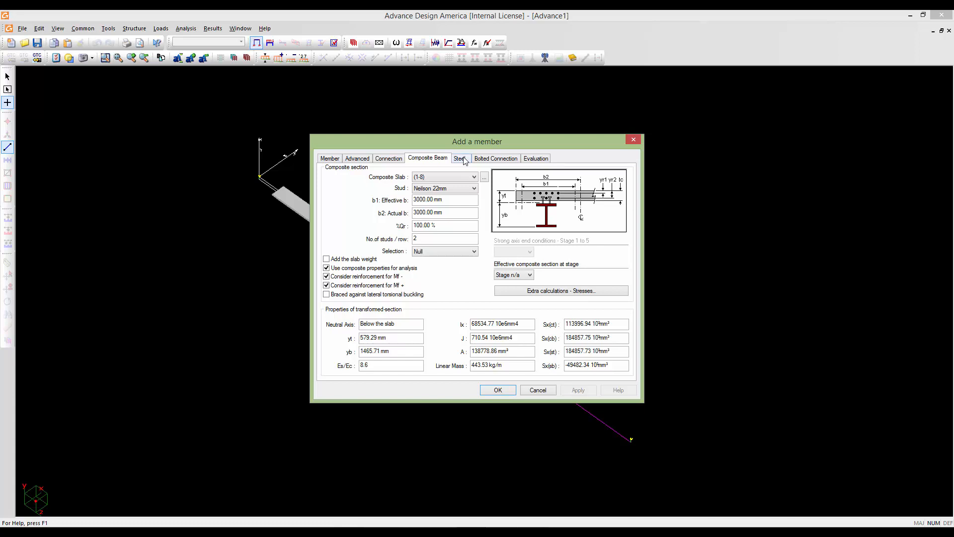
pyautogui.click(459, 158)
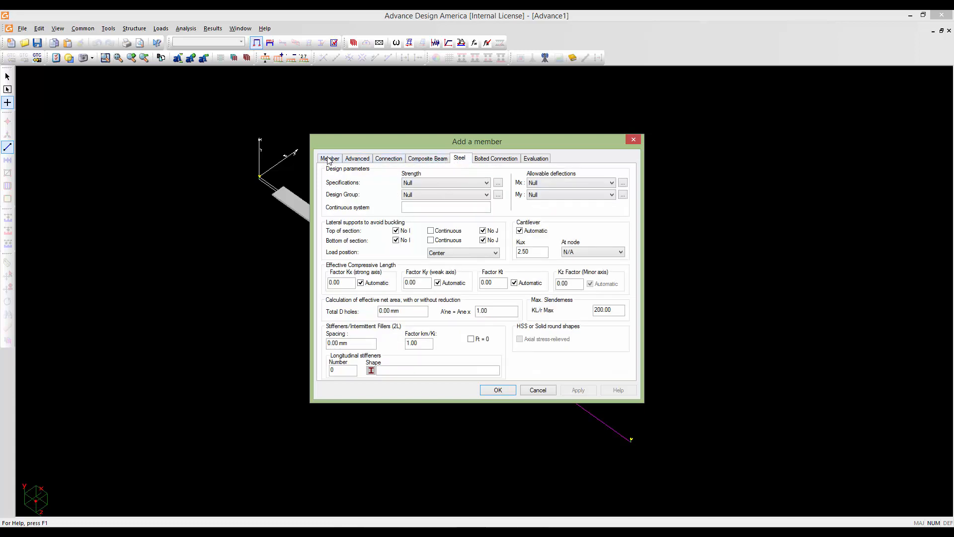
pyautogui.click(329, 158)
pyautogui.click(357, 158)
pyautogui.click(389, 158)
pyautogui.click(415, 158)
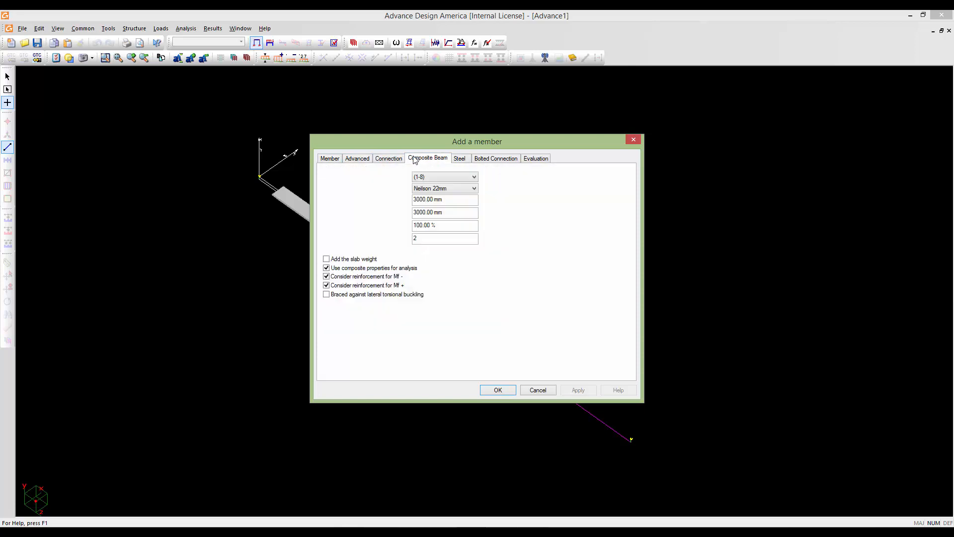
pyautogui.click(461, 159)
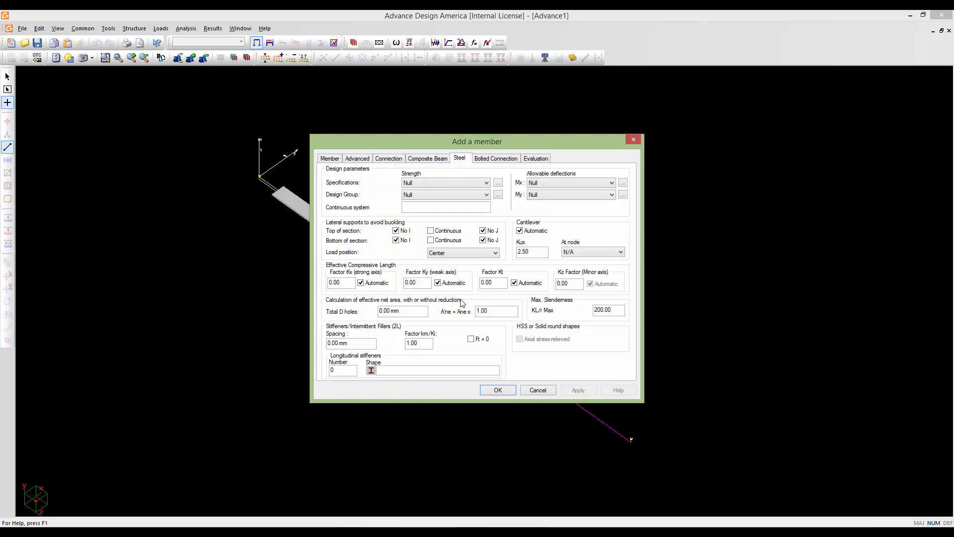
pyautogui.click(498, 390)
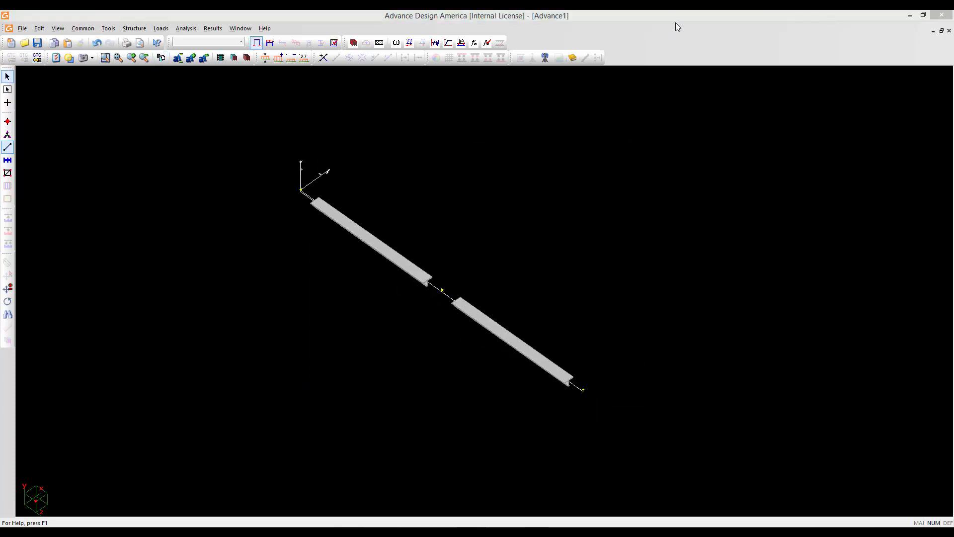
pyautogui.click(675, 22)
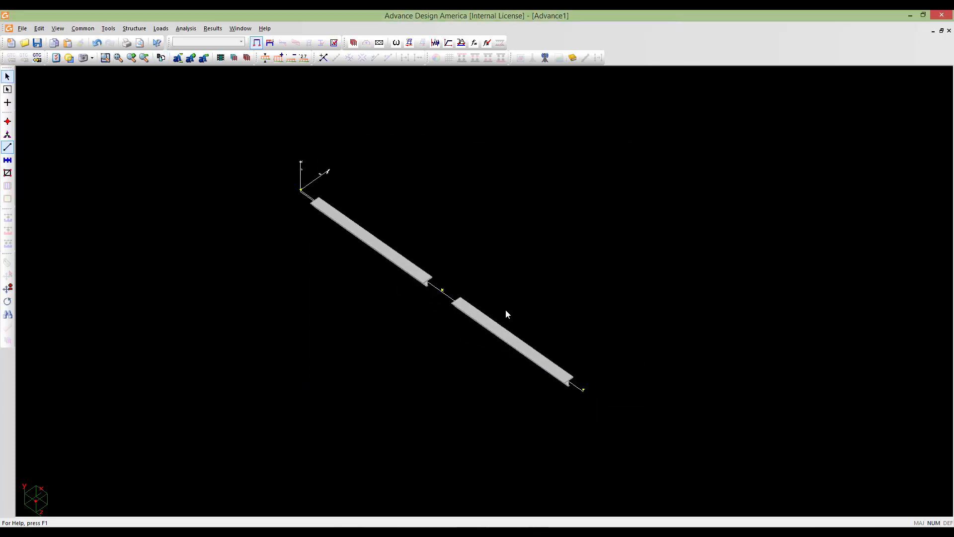
pyautogui.click(499, 338)
pyautogui.click(361, 243)
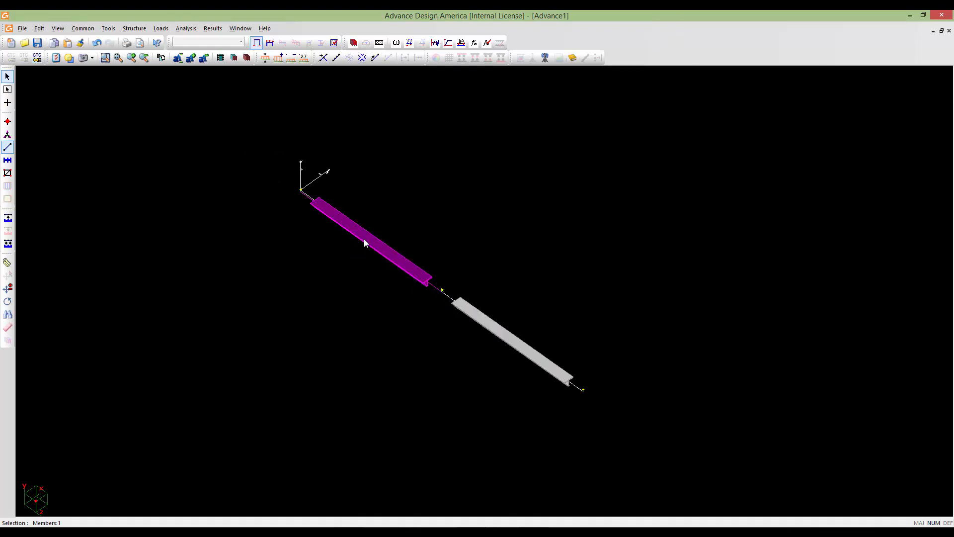
pyautogui.click(381, 294)
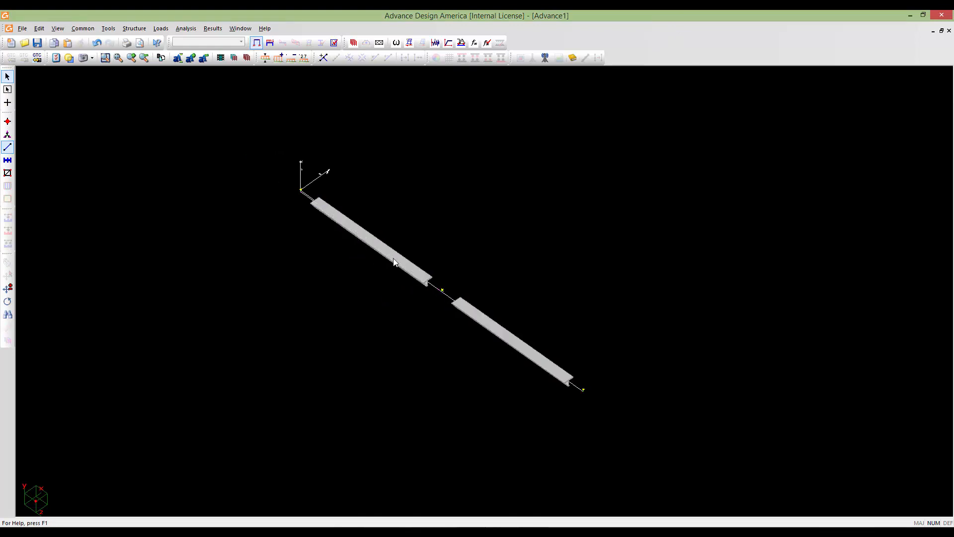
# - Make the first span member's composite section effective at Stage 6 and accept its characteristics
pyautogui.doubleClick(394, 262)
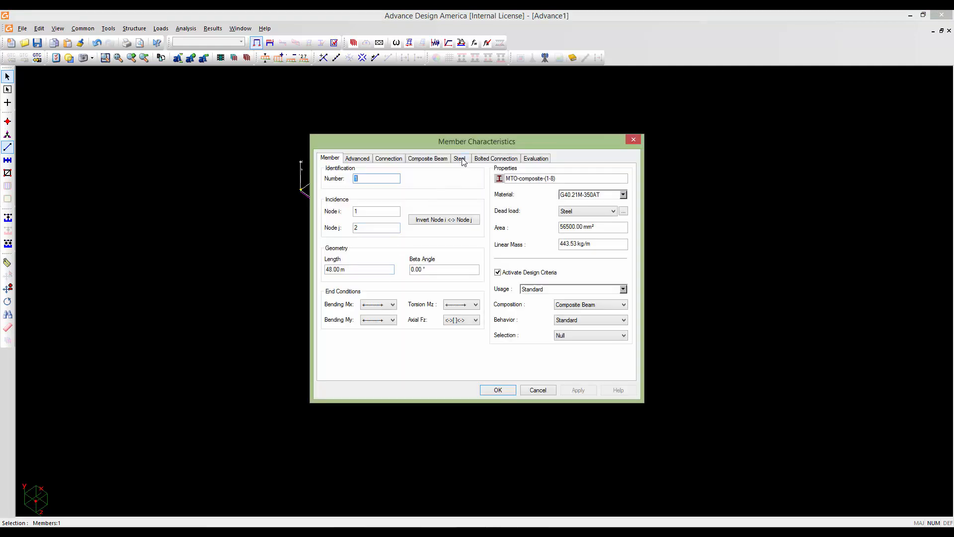
pyautogui.click(435, 158)
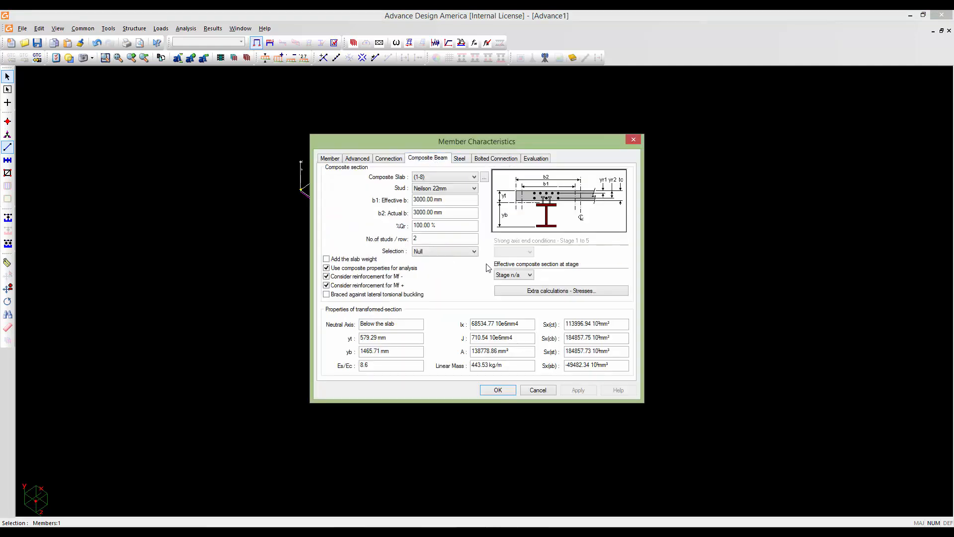
pyautogui.click(514, 275)
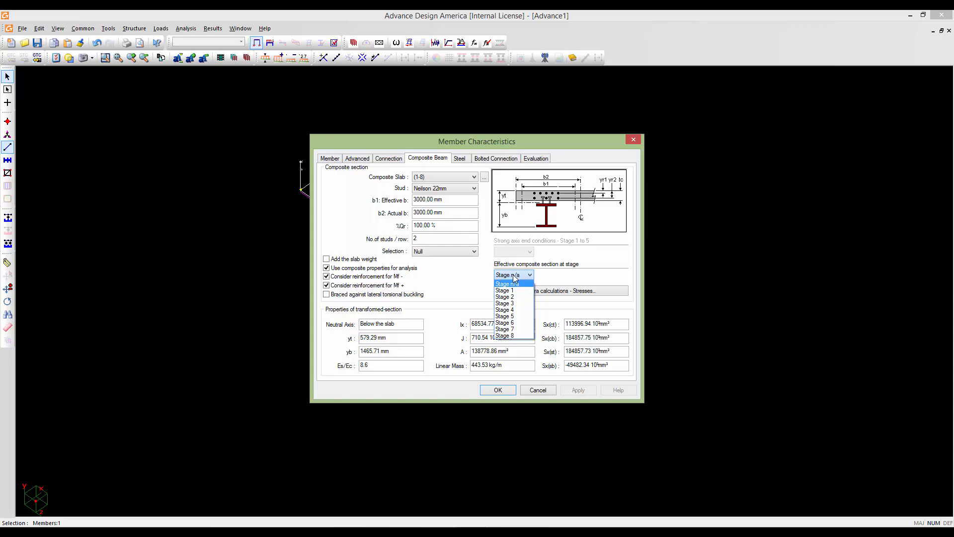
pyautogui.click(518, 323)
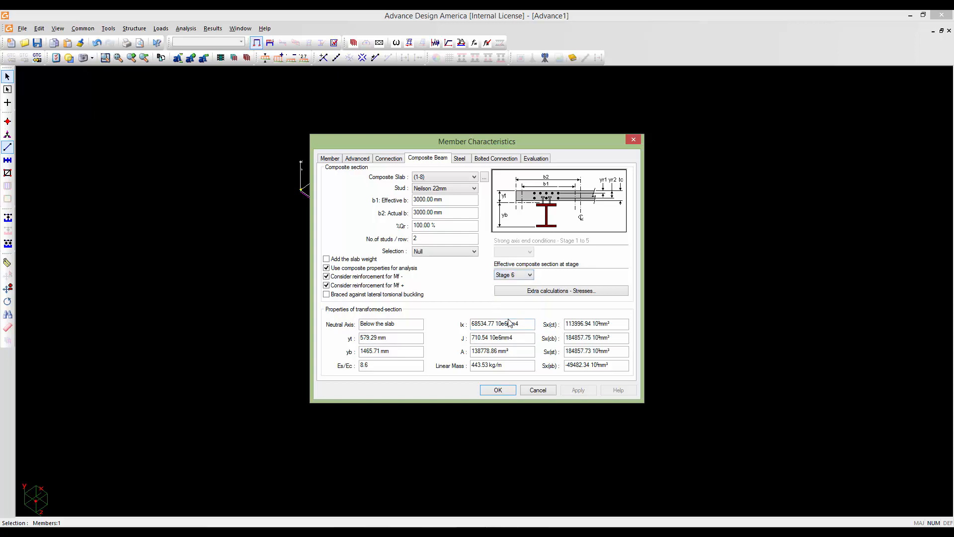
pyautogui.click(497, 389)
# - Make the second span member's composite section effective at Stage 6 and accept its characteristics
pyautogui.doubleClick(497, 343)
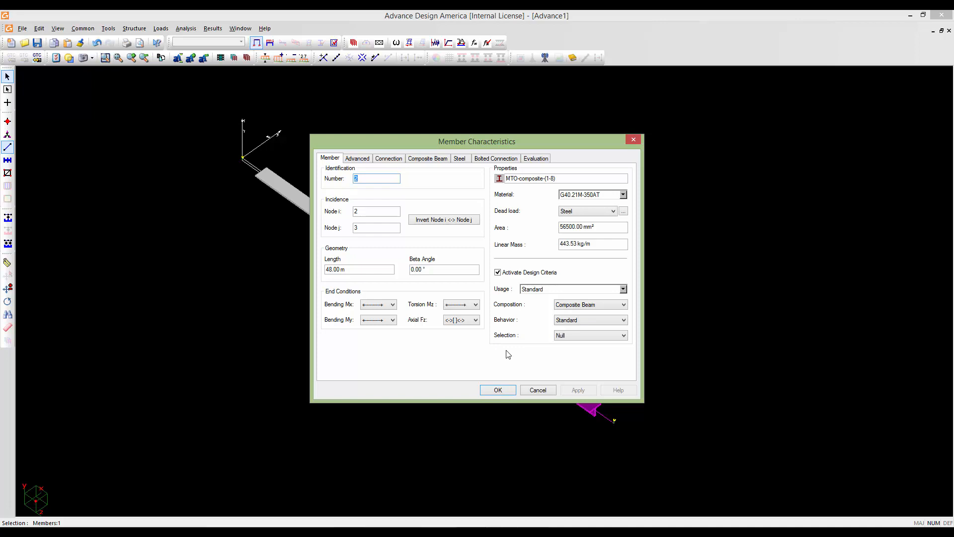
pyautogui.click(440, 158)
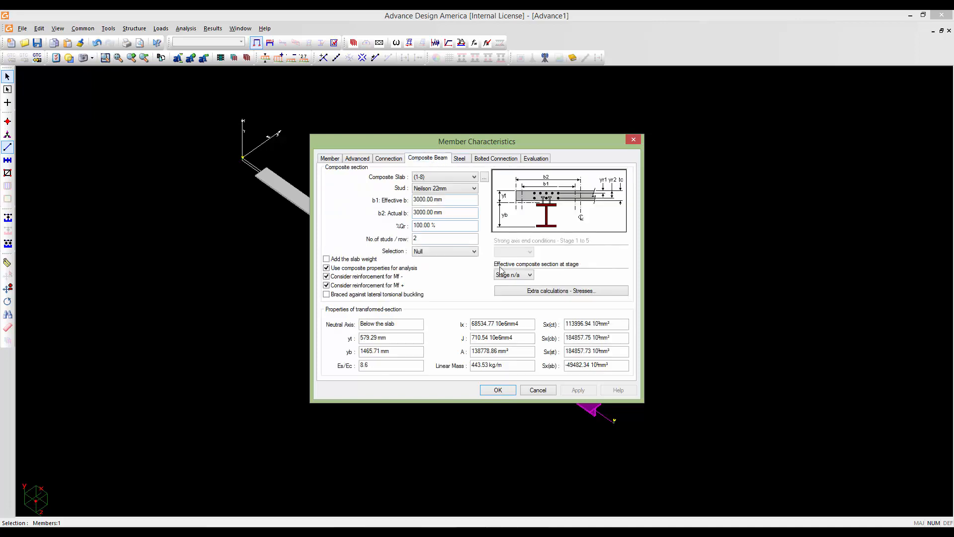
pyautogui.click(530, 275)
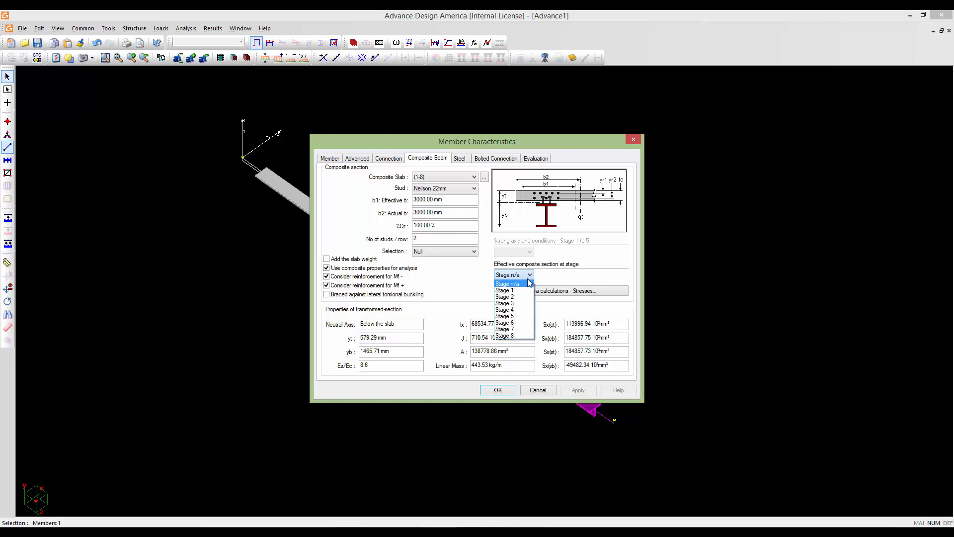
pyautogui.click(519, 325)
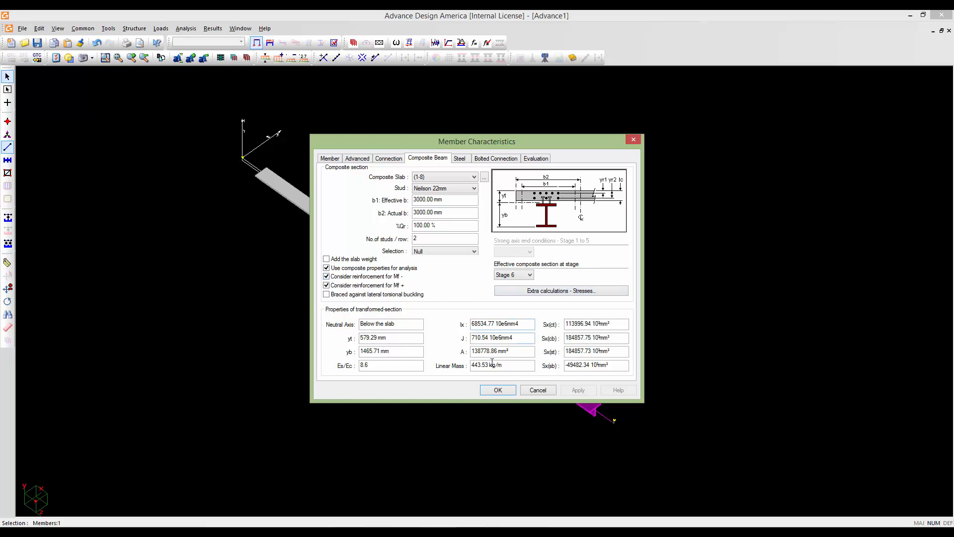
pyautogui.click(497, 391)
# - Split both span members into 6 subdivisions each, with the option to split members along with loads enabled
pyautogui.scroll(-2, 520, 453)
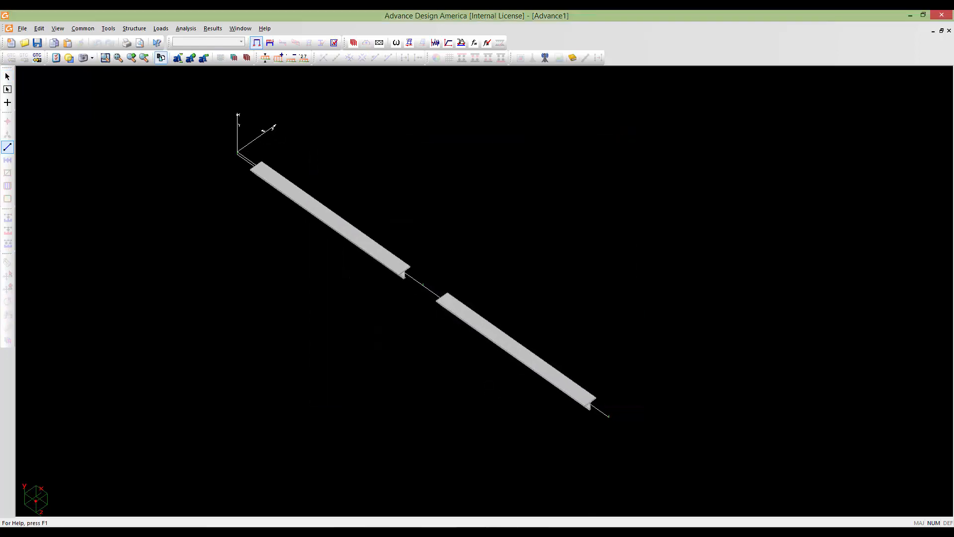
pyautogui.moveTo(515, 443); pyautogui.dragTo(539, 433, button='middle')
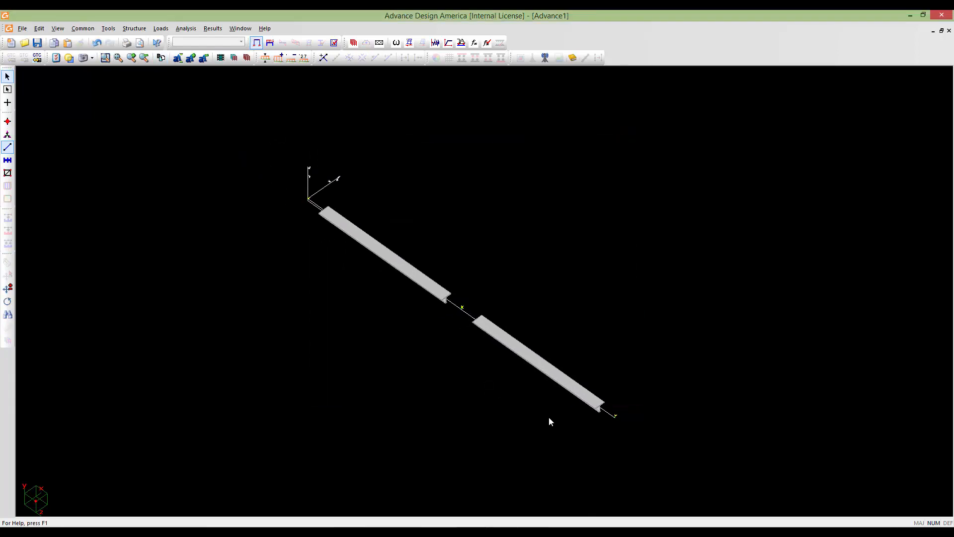
pyautogui.scroll(1, 528, 374)
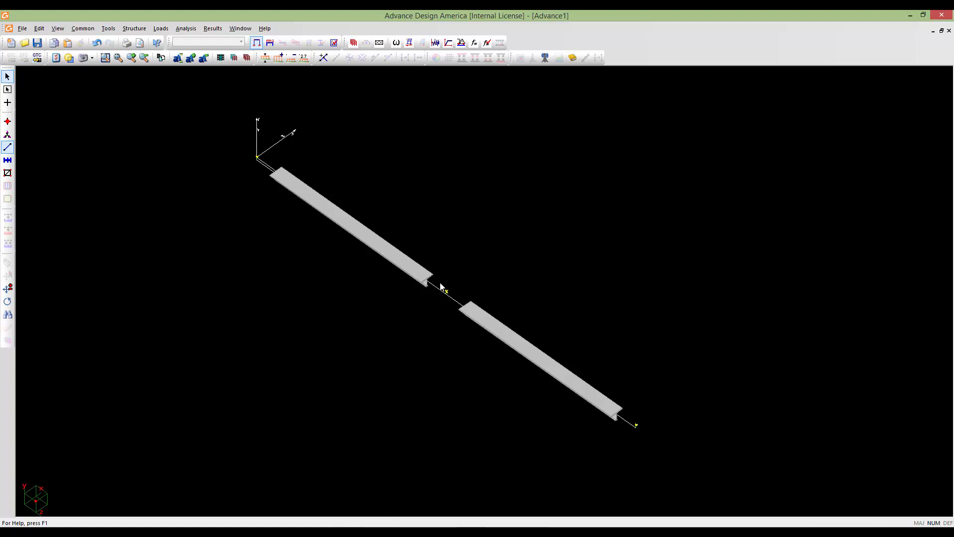
pyautogui.scroll(1, 446, 299)
pyautogui.scroll(1, 508, 332)
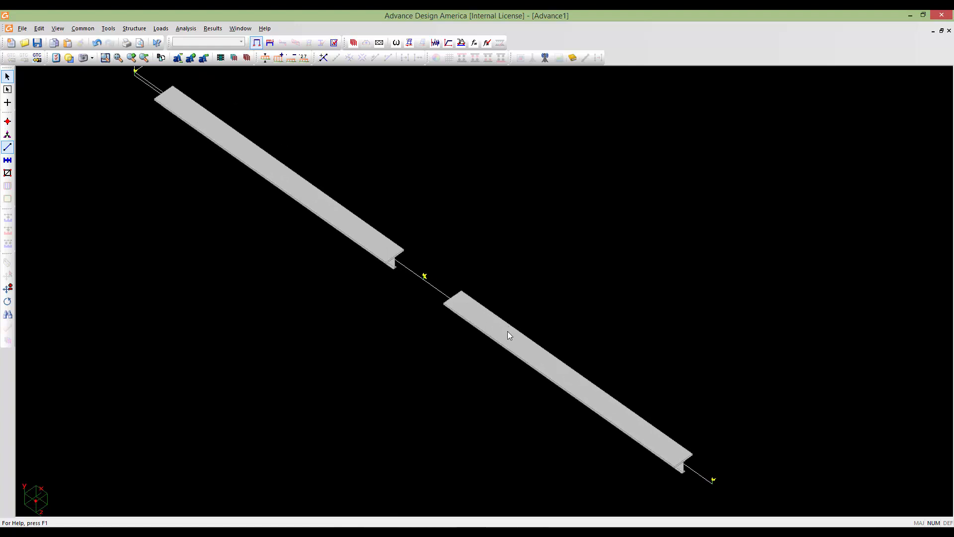
pyautogui.moveTo(505, 331)
pyautogui.keyDown('shift'); pyautogui.mouseDown(button='middle')
pyautogui.moveTo(508, 287)
pyautogui.moveTo(474, 326)
pyautogui.moveTo(494, 320)
pyautogui.mouseUp(button='middle'); pyautogui.keyUp('shift')
pyautogui.click(437, 266)
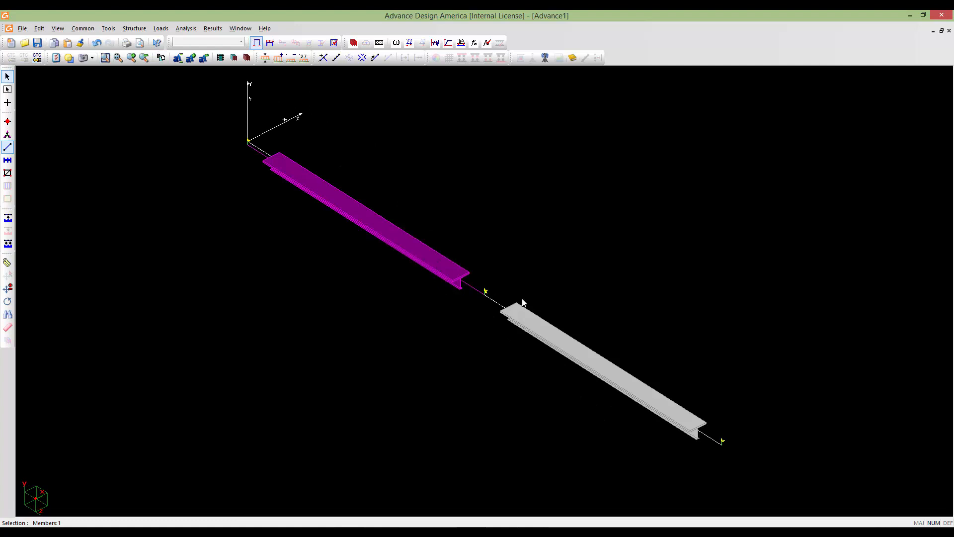
pyautogui.click(570, 350)
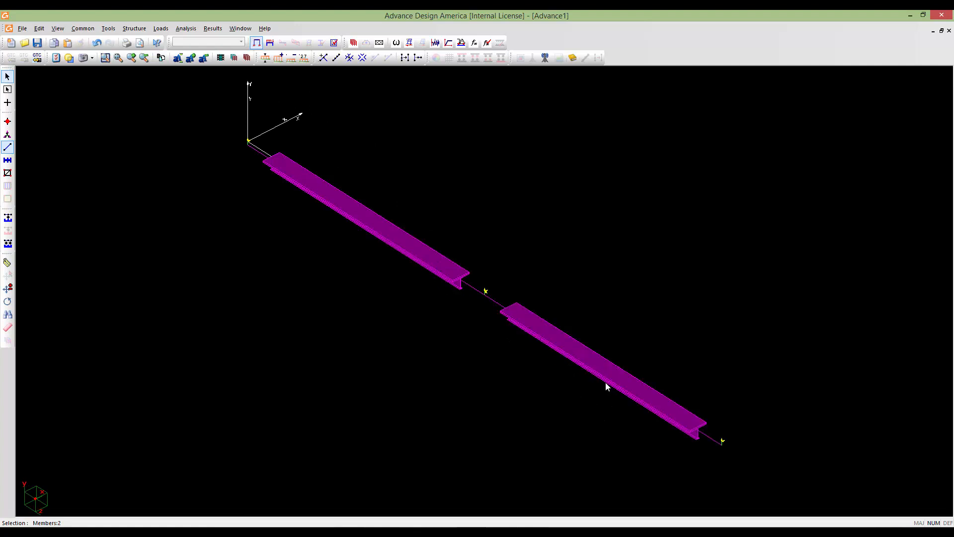
pyautogui.click(337, 58)
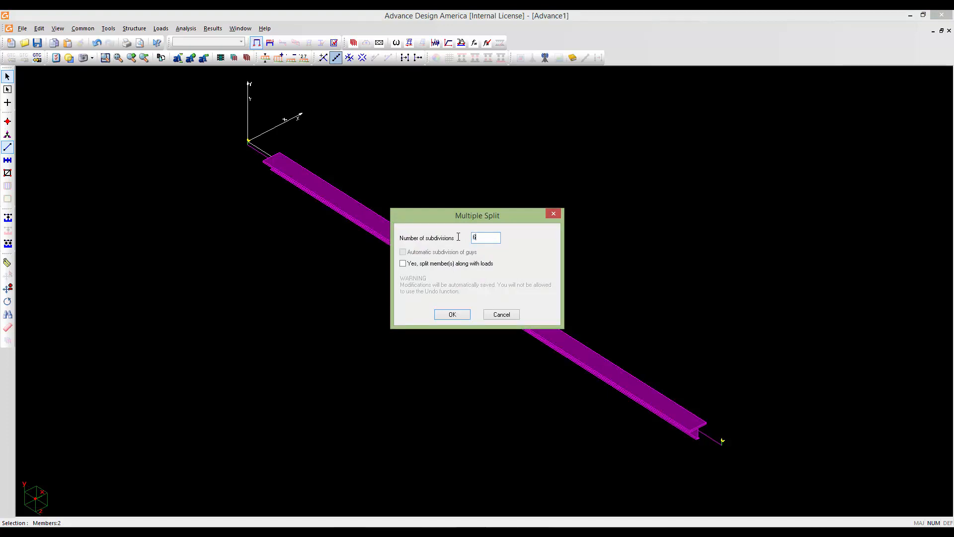
pyautogui.click(403, 264)
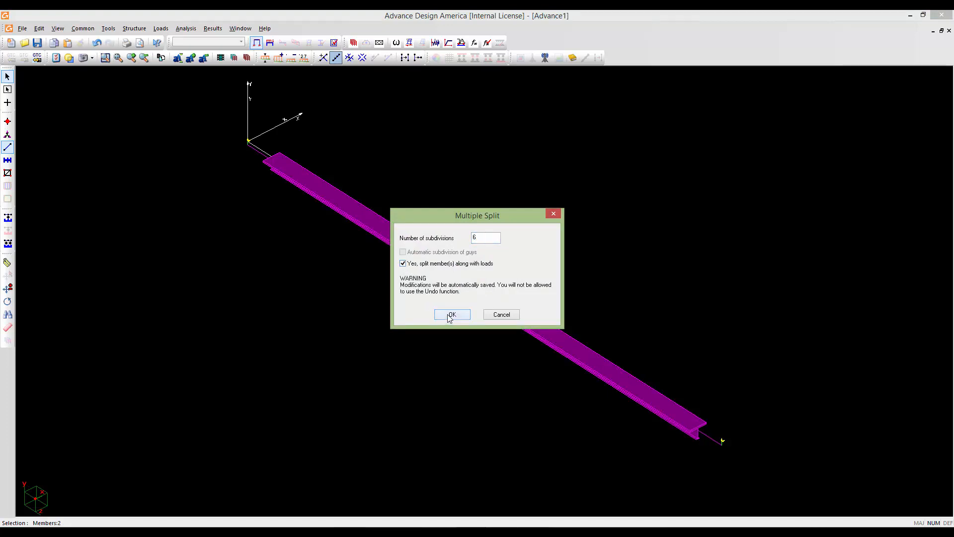
pyautogui.click(451, 315)
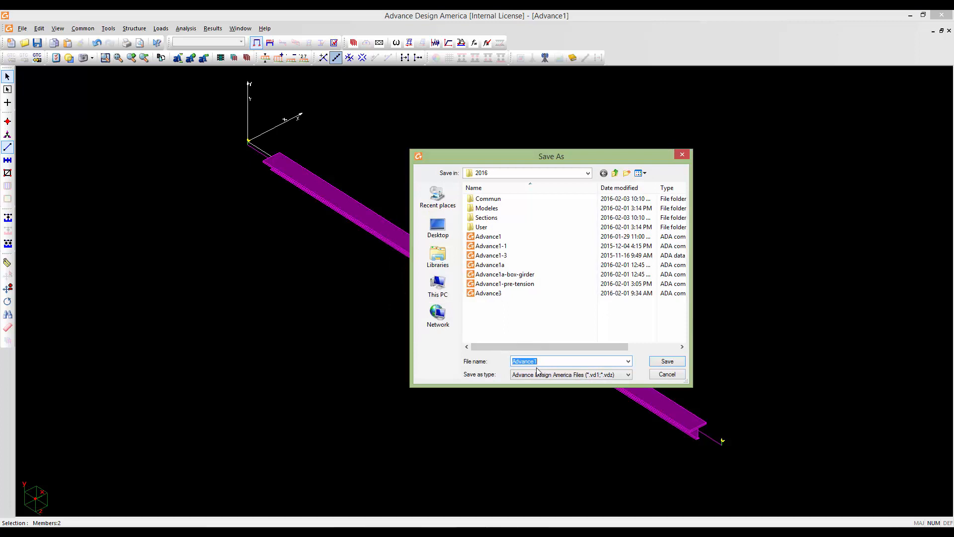
# - Save the project in the 2016 folder as Advance1-composite
pyautogui.click(544, 360)
pyautogui.write('-')
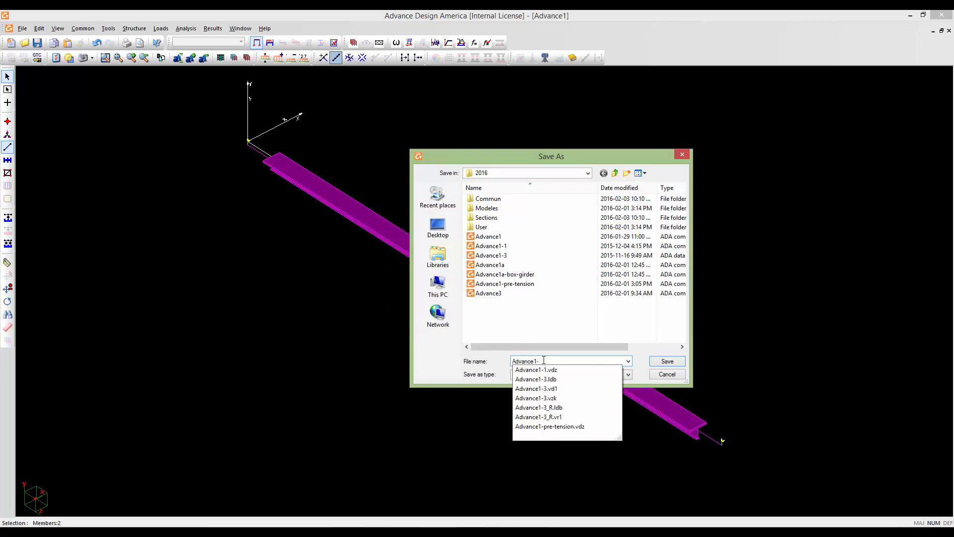
pyautogui.press('Escape')
pyautogui.write('composite')
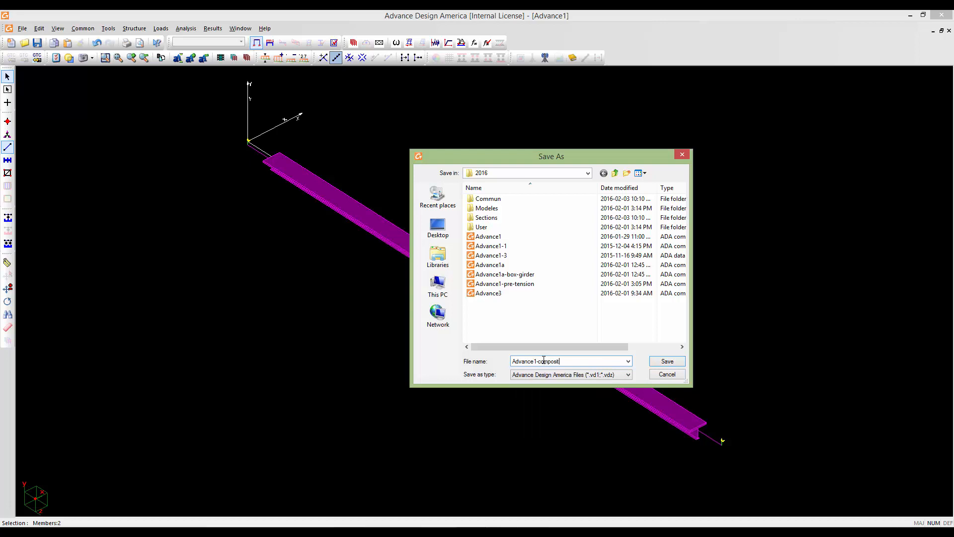
pyautogui.click(657, 363)
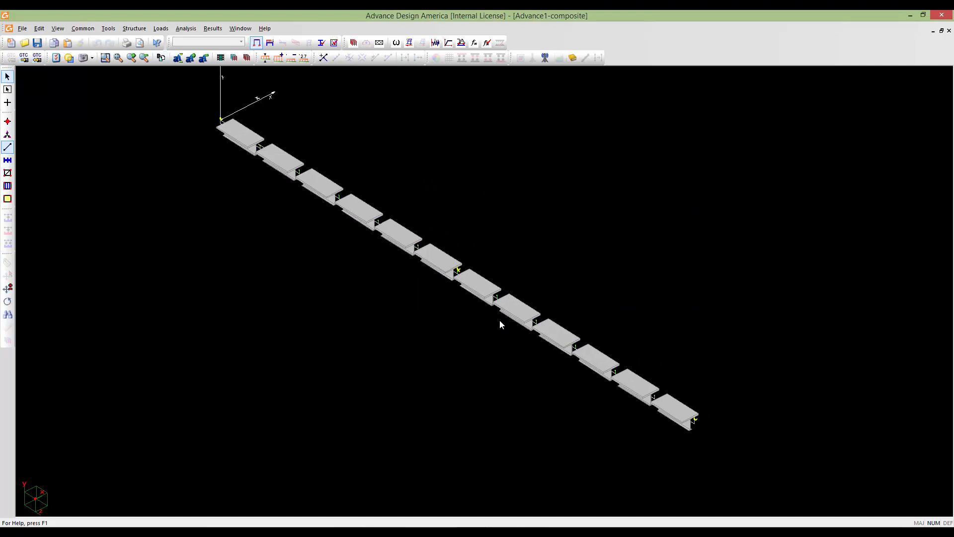
# - Inspect the subdivided beam and check the first segment's node incidence and length in its member characteristics
pyautogui.moveTo(634, 390); pyautogui.dragTo(699, 401, button='middle')
pyautogui.scroll(2, 686, 402)
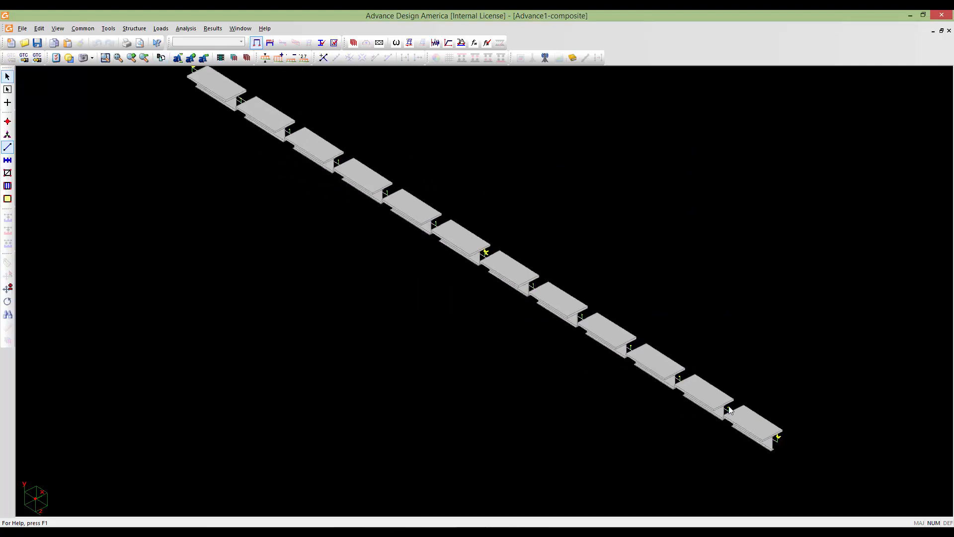
pyautogui.moveTo(531, 307); pyautogui.dragTo(578, 370, button='middle')
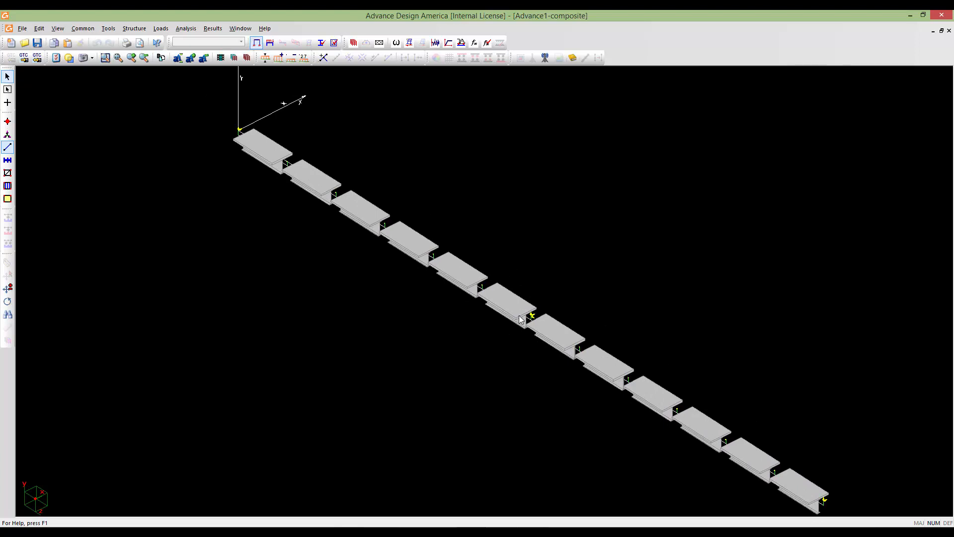
pyautogui.moveTo(328, 221); pyautogui.dragTo(417, 291, button='middle')
pyautogui.scroll(5, 373, 241)
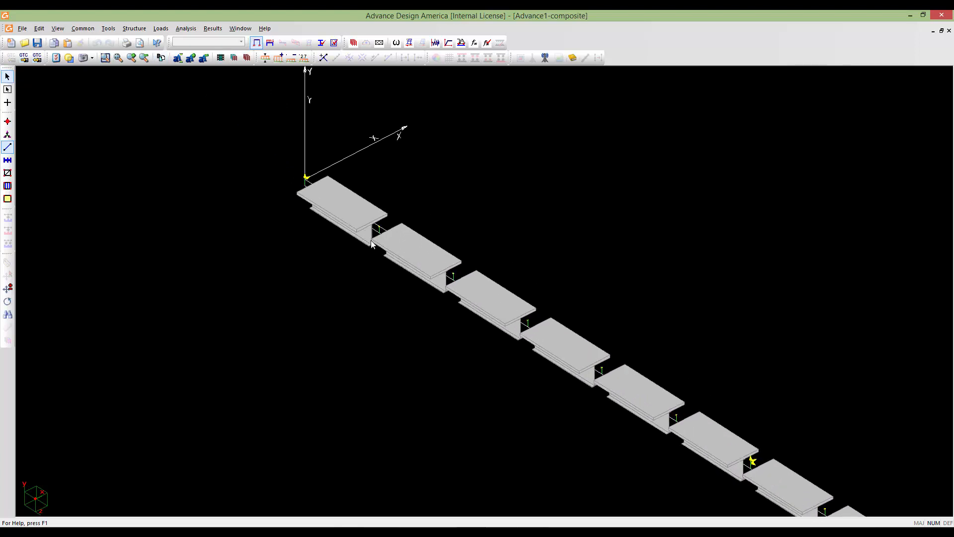
pyautogui.moveTo(363, 220); pyautogui.dragTo(418, 312, button='middle')
pyautogui.scroll(3, 419, 316)
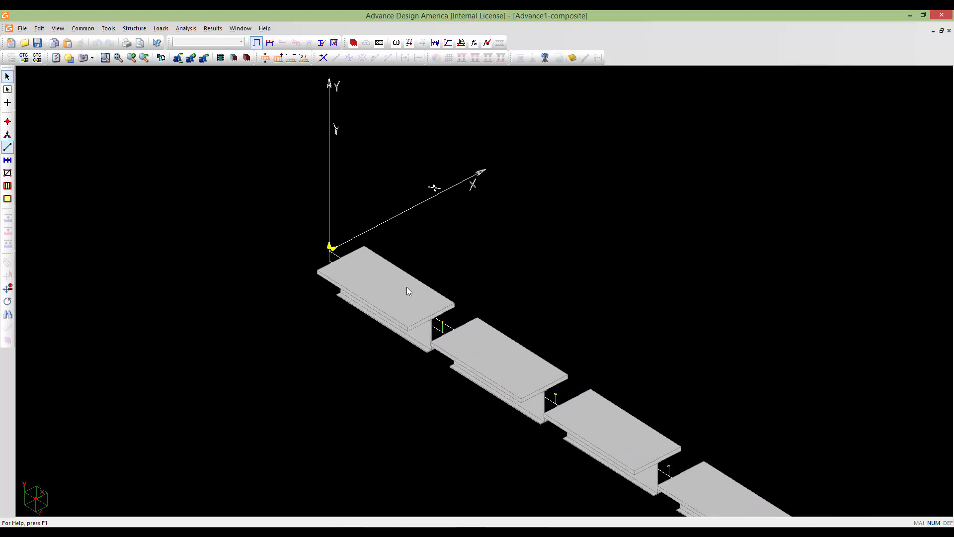
pyautogui.doubleClick(380, 294)
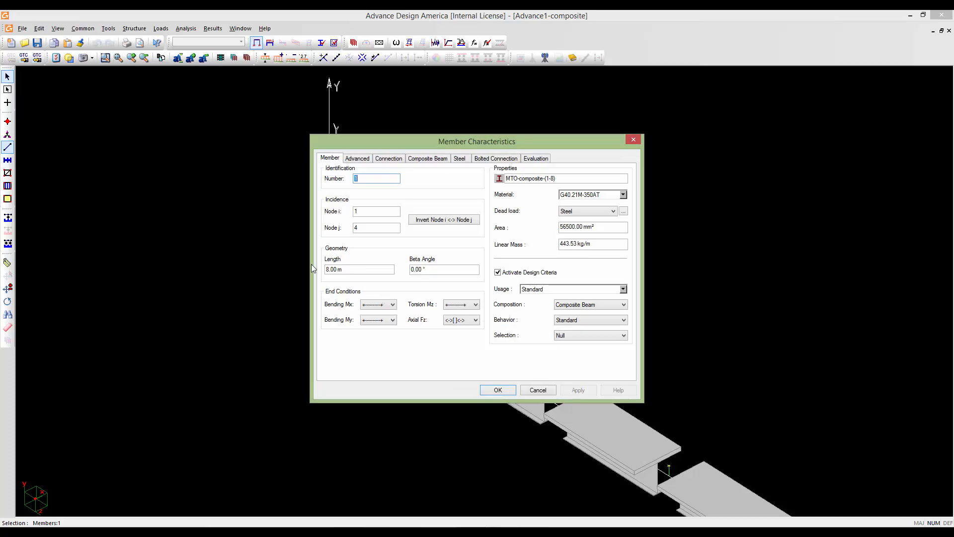
pyautogui.click(486, 390)
# - Select the two segments on each side of the middle support and open them in the members spreadsheet
pyautogui.scroll(-5, 455, 397)
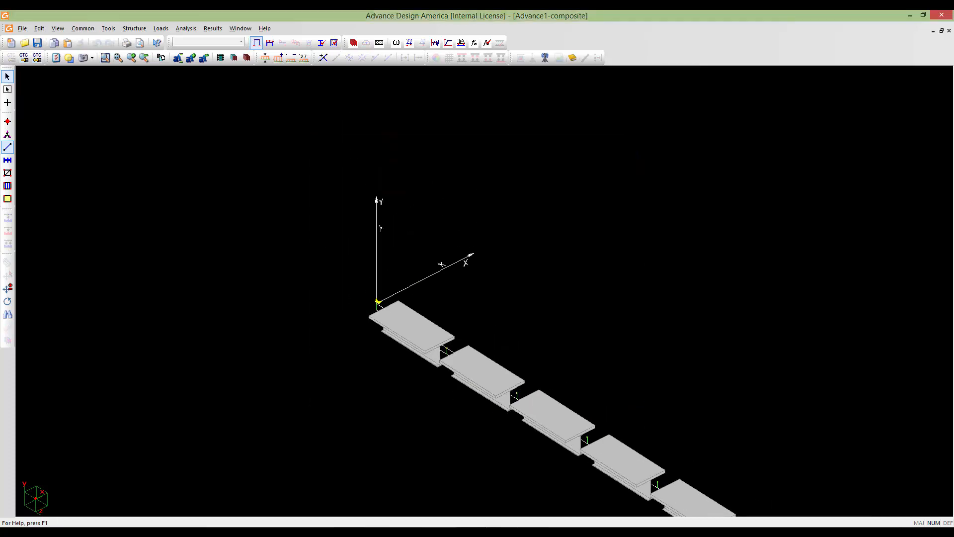
pyautogui.moveTo(531, 486); pyautogui.dragTo(292, 260, button='middle')
pyautogui.scroll(-2, 298, 256)
pyautogui.moveTo(355, 337); pyautogui.dragTo(312, 292, button='middle')
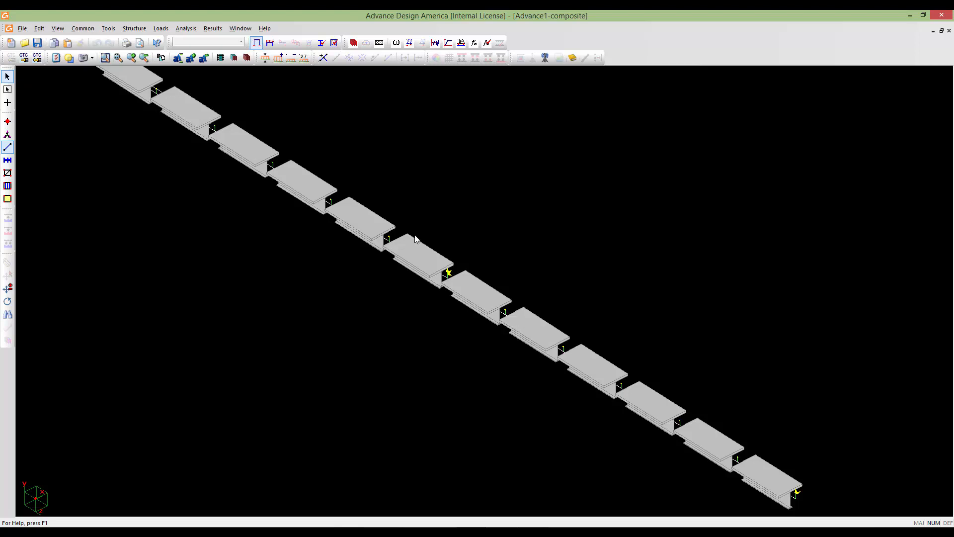
pyautogui.click(361, 229)
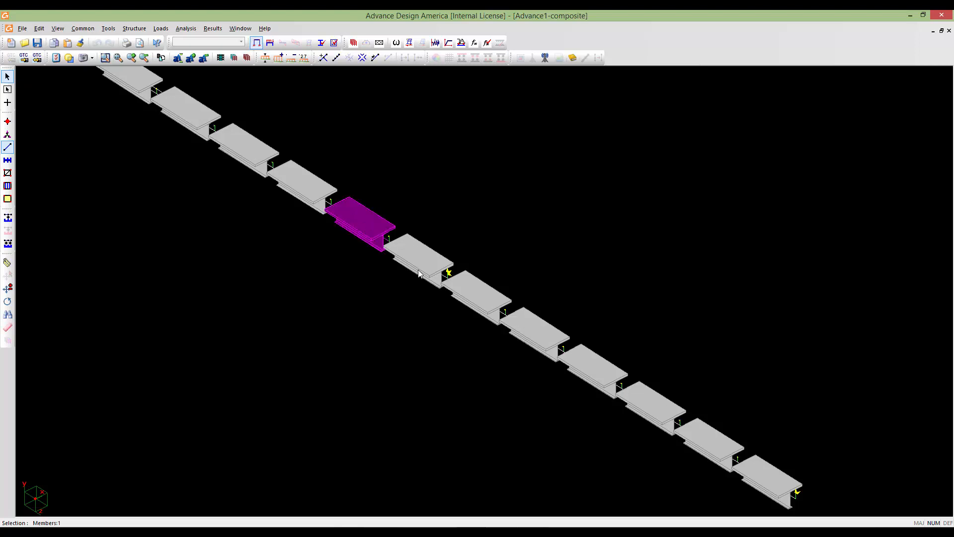
pyautogui.click(422, 268)
pyautogui.click(476, 300)
pyautogui.click(532, 338)
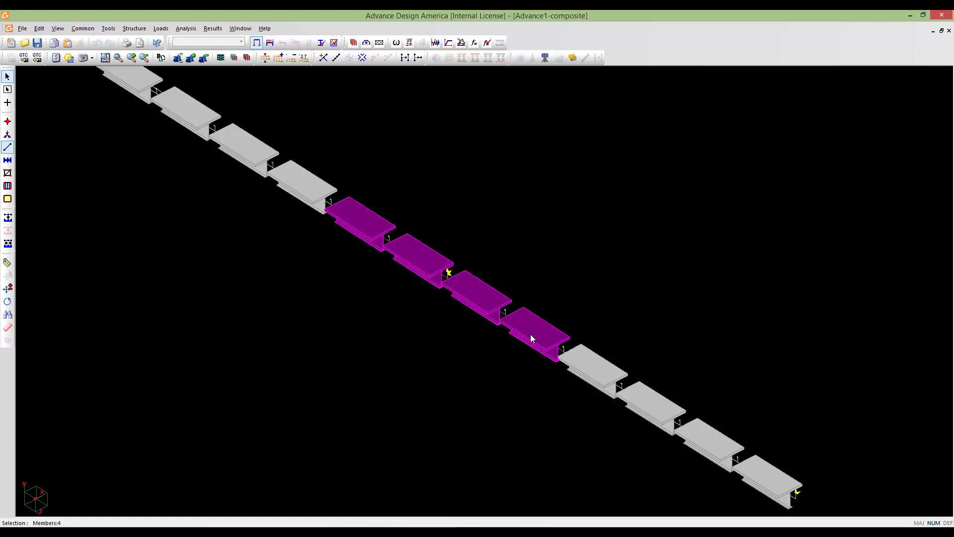
pyautogui.doubleClick(530, 334)
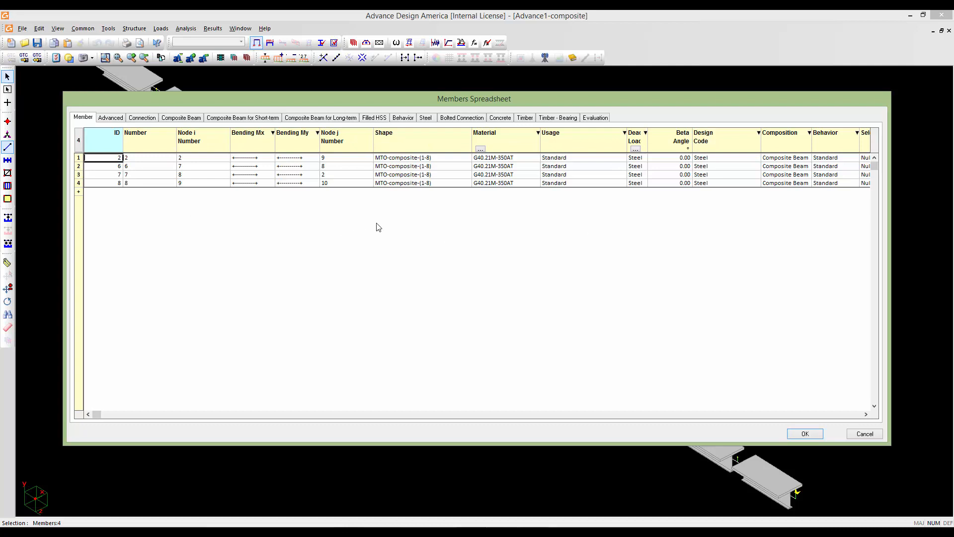
# - Replace the shape of all four segments near the middle support with MTO-composite-(8-11)
pyautogui.click(420, 145)
pyautogui.rightClick(414, 175)
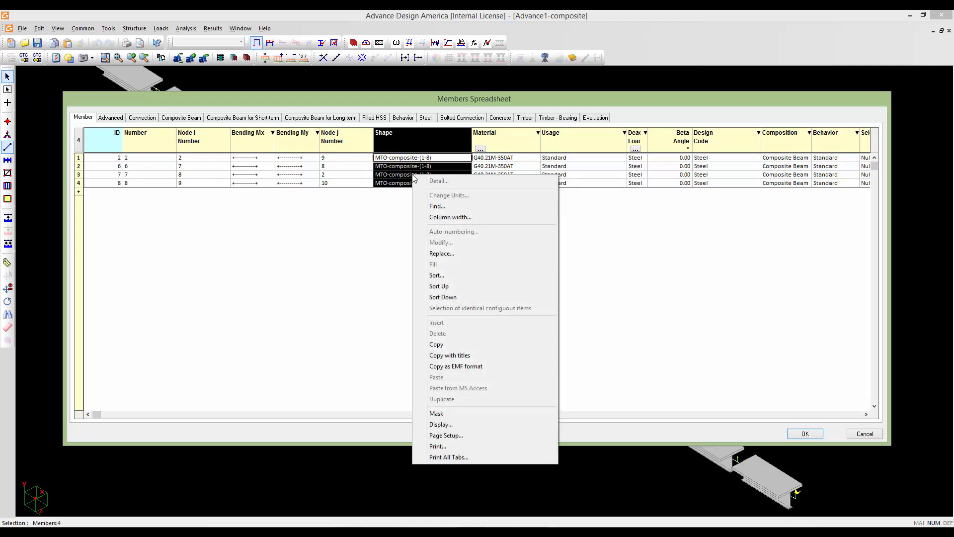
pyautogui.click(426, 244)
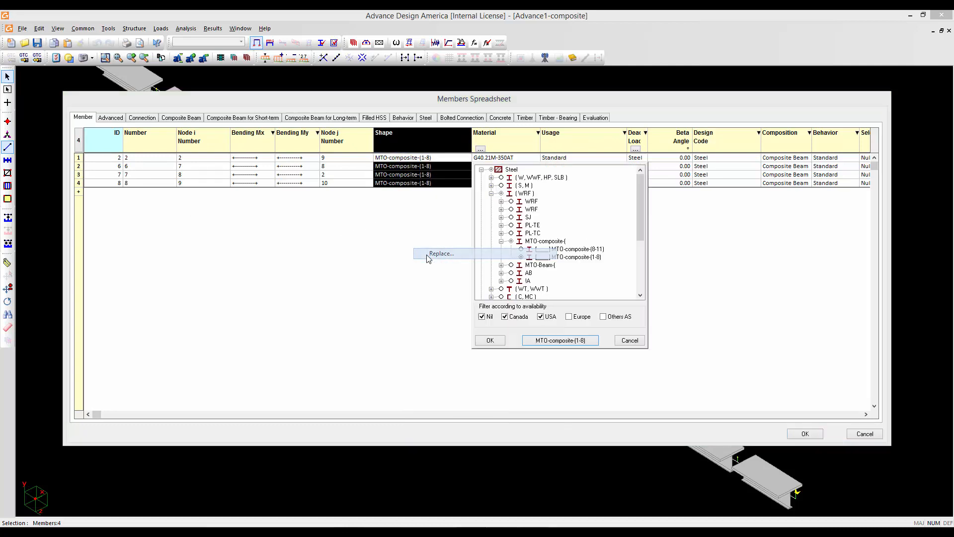
pyautogui.click(521, 248)
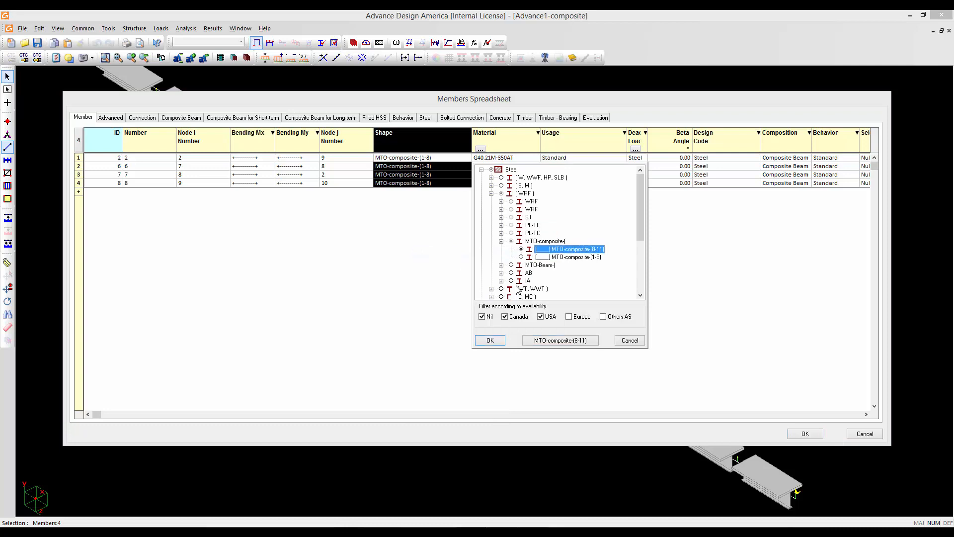
pyautogui.click(490, 340)
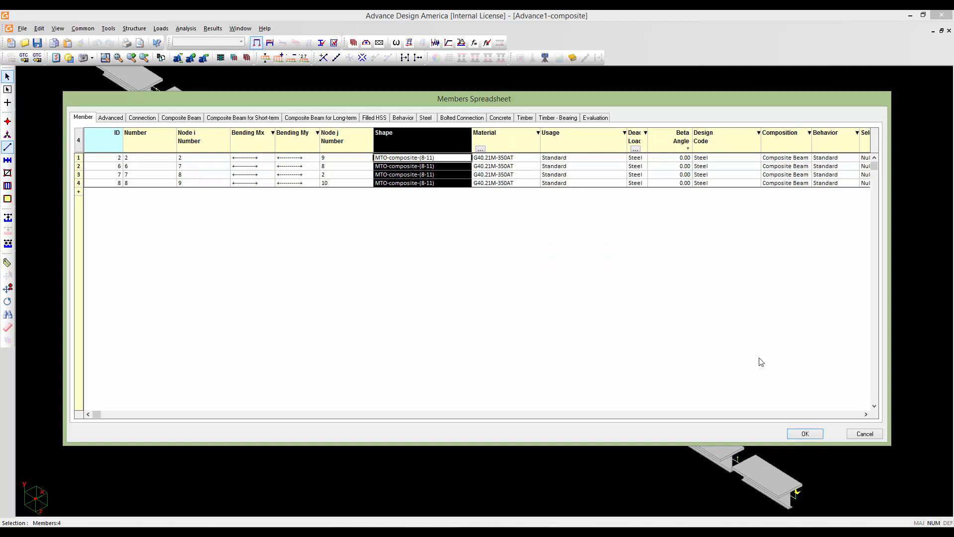
pyautogui.click(865, 416)
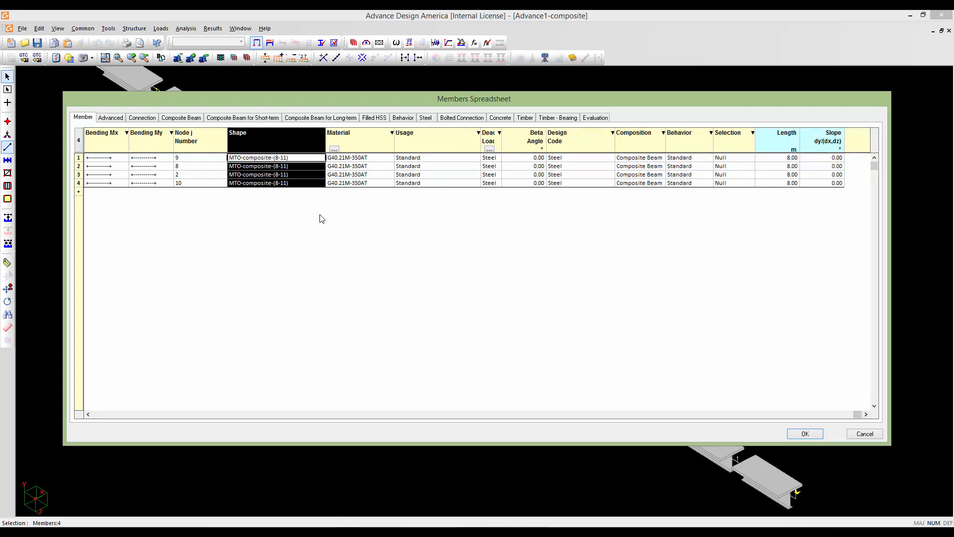
# - Replace the composite slab of the four segments near the middle support with (8-14) and accept the members spreadsheet
pyautogui.click(169, 118)
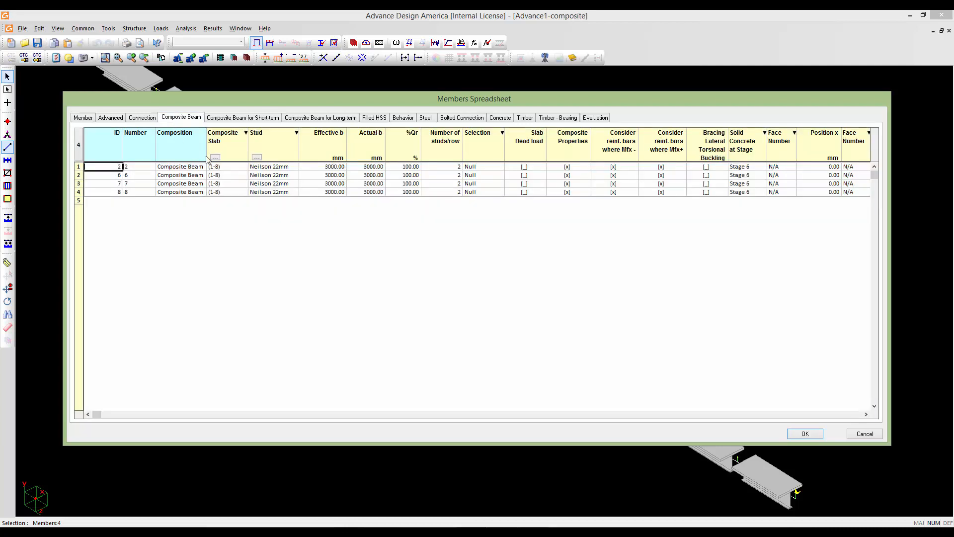
pyautogui.click(232, 155)
pyautogui.rightClick(230, 176)
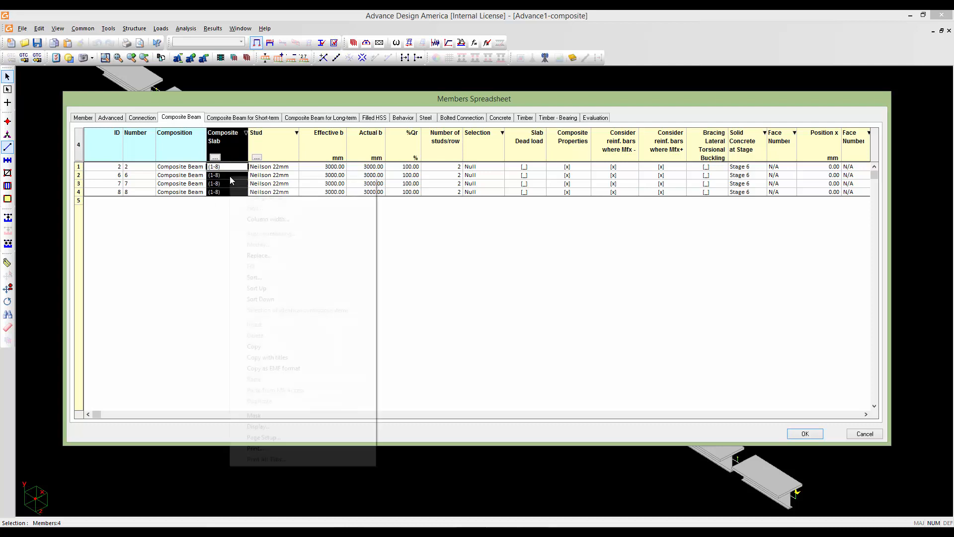
pyautogui.click(258, 255)
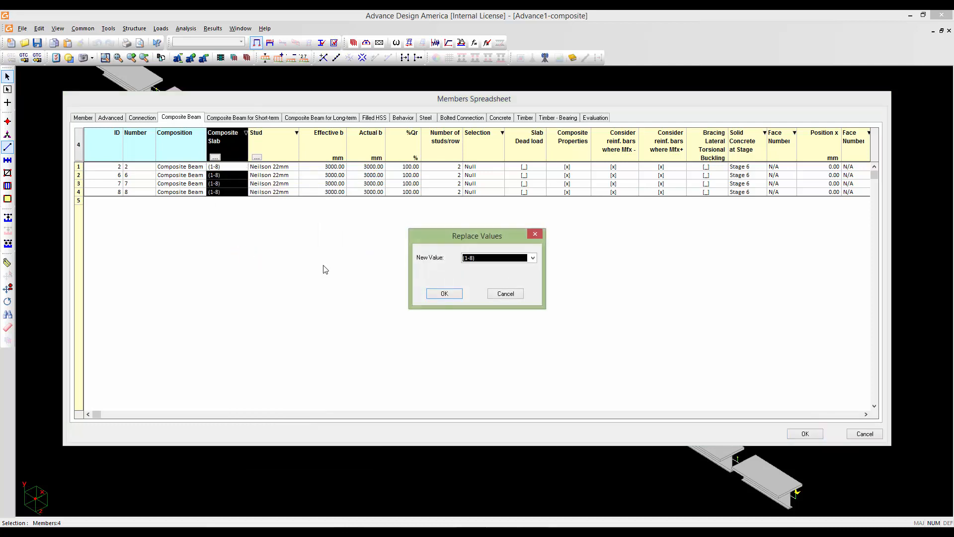
pyautogui.click(532, 258)
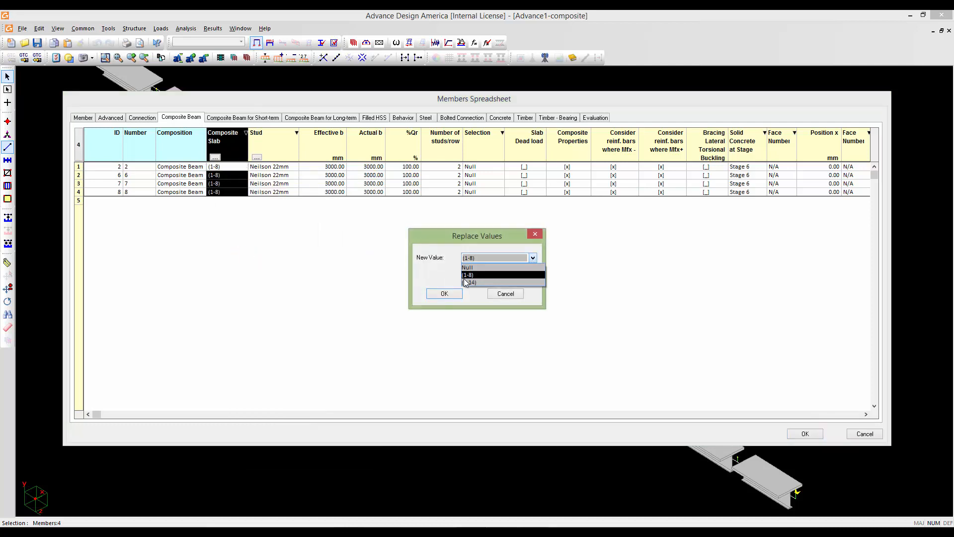
pyautogui.click(464, 278)
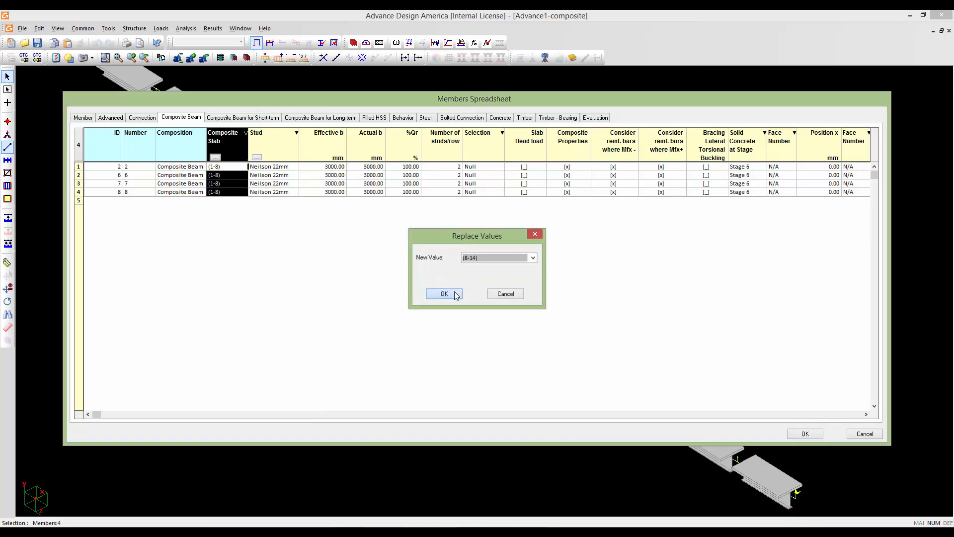
pyautogui.click(453, 294)
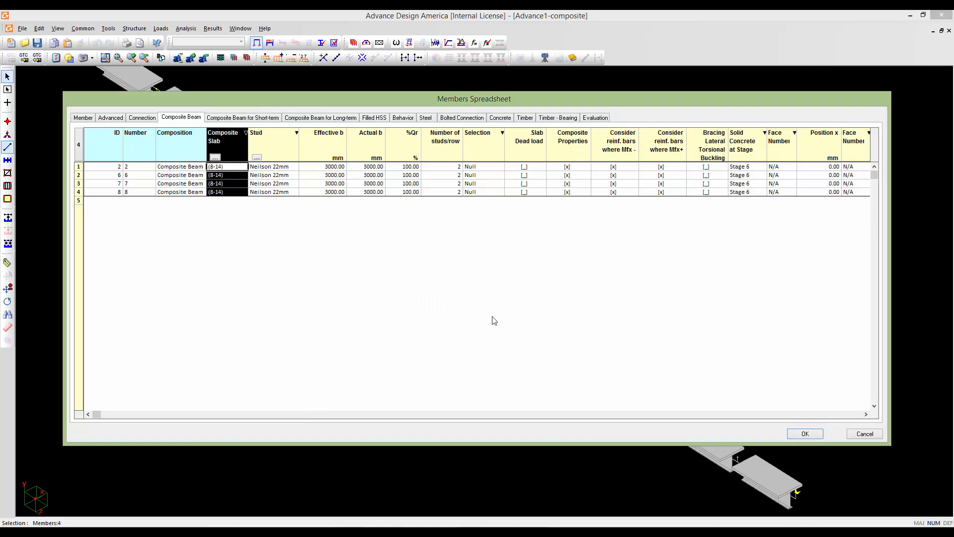
pyautogui.click(799, 435)
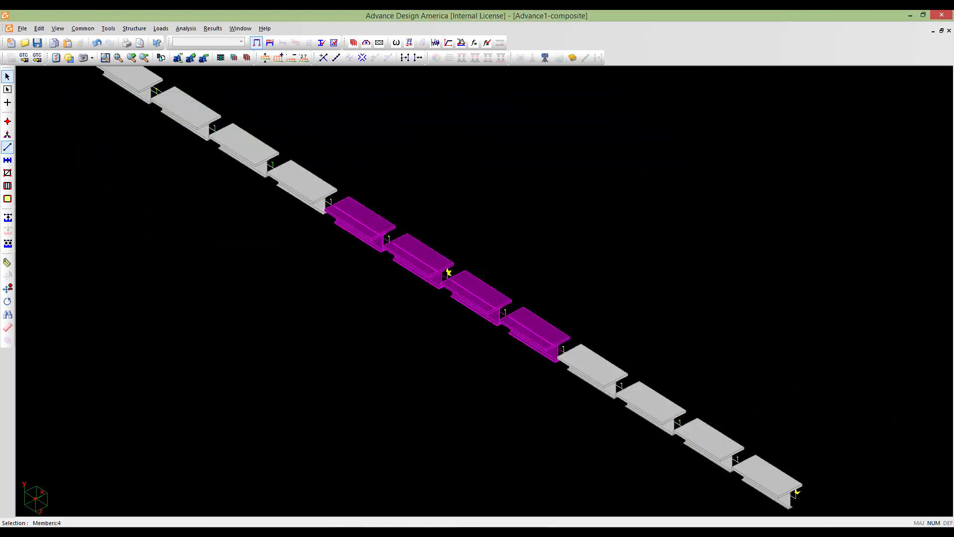
# - Examine in elevation and isometric views how the sections align where the middle-support segments meet the adjacent span segments
pyautogui.moveTo(537, 373); pyautogui.dragTo(538, 345, button='middle')
pyautogui.click(538, 344)
pyautogui.scroll(5, 555, 339)
pyautogui.scroll(-1, 555, 339)
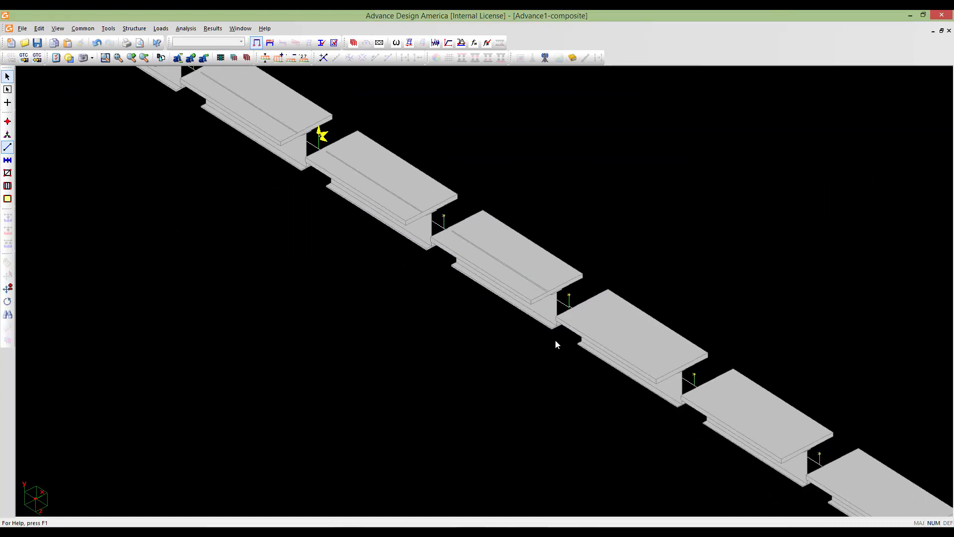
pyautogui.hotkey('alt', '5')
pyautogui.hotkey('alt', '3')
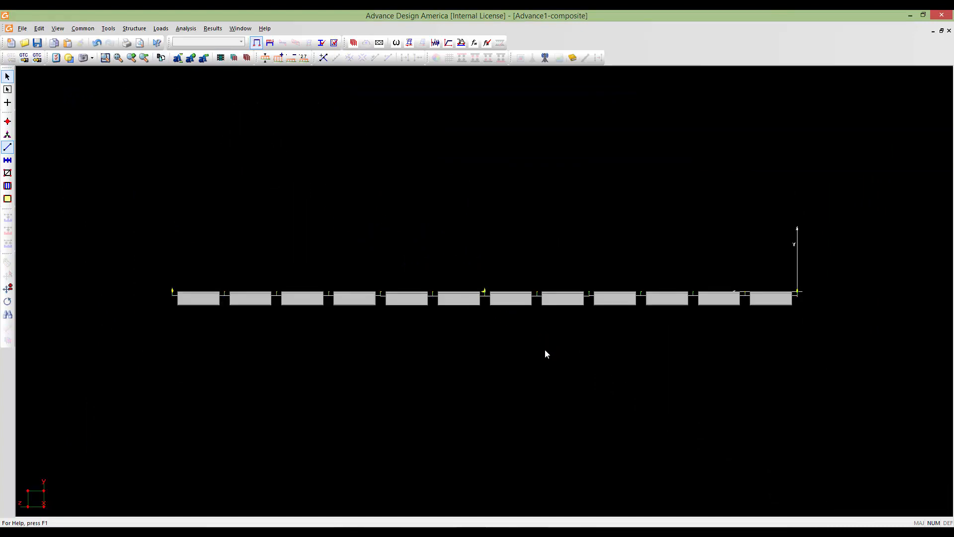
pyautogui.moveTo(546, 349); pyautogui.dragTo(556, 354, button='middle')
pyautogui.scroll(8, 585, 318)
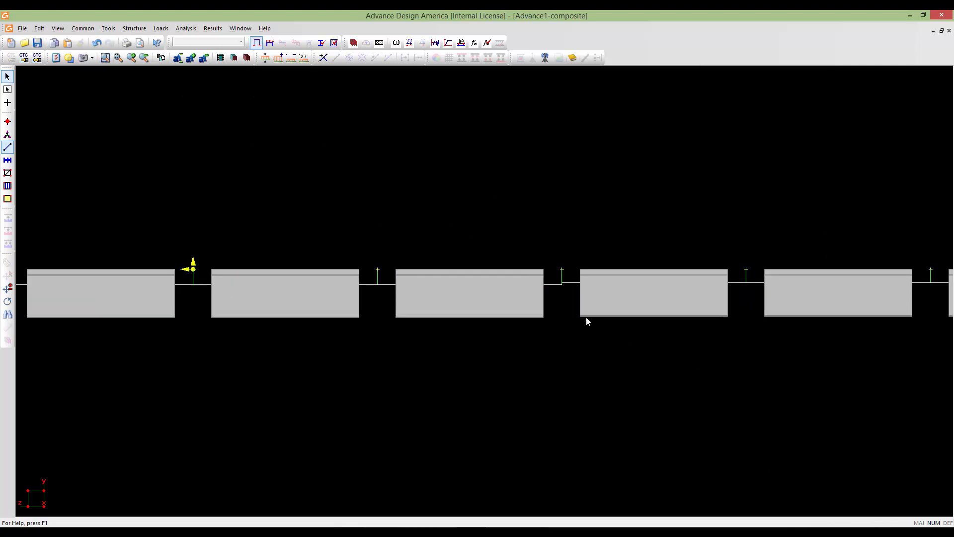
pyautogui.scroll(2, 586, 323)
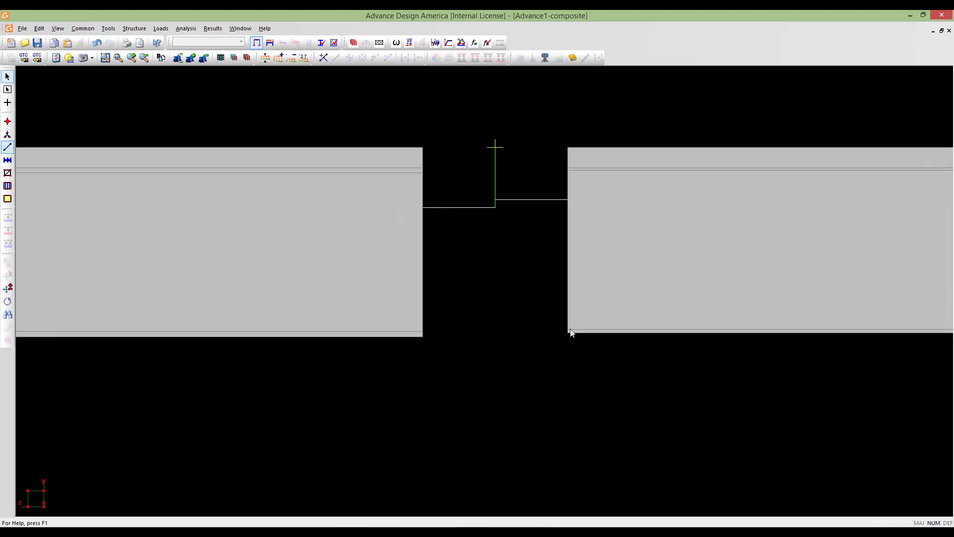
pyautogui.scroll(-10, 569, 316)
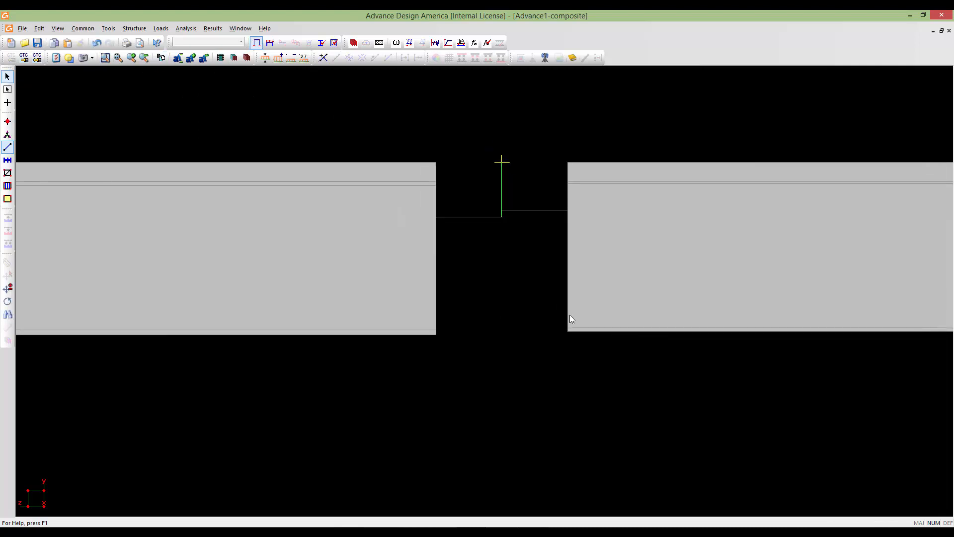
pyautogui.hotkey('alt', '6')
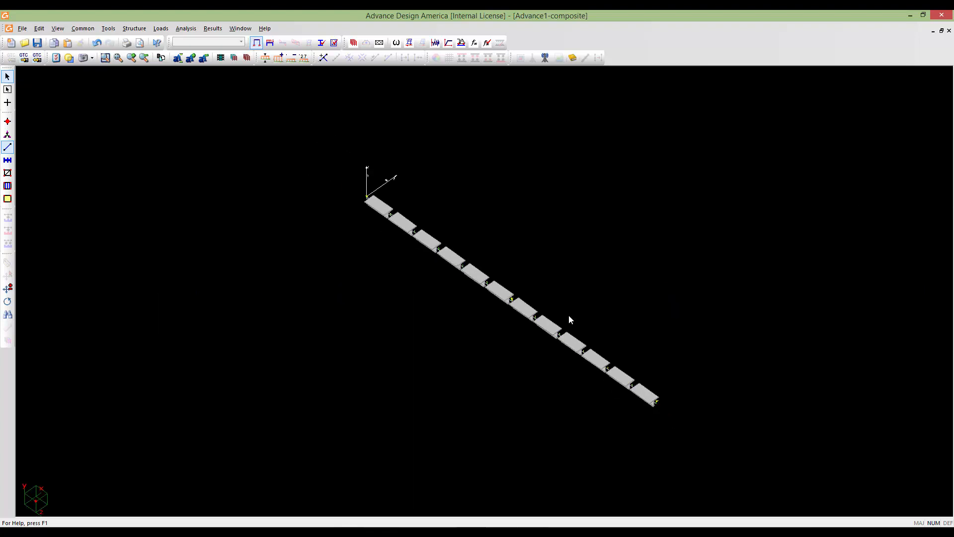
pyautogui.moveTo(568, 314); pyautogui.dragTo(557, 365, button='middle')
pyautogui.scroll(4, 549, 324)
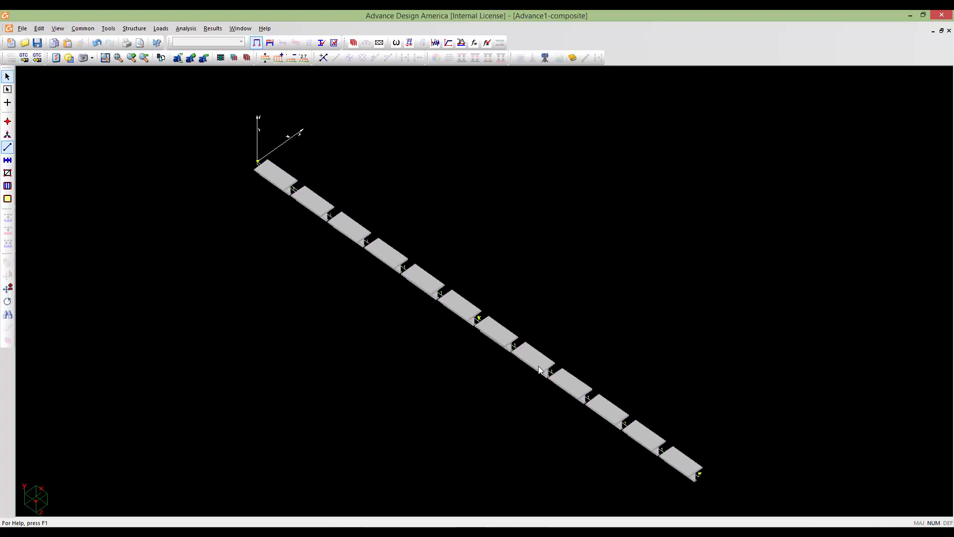
pyautogui.scroll(-1, 485, 292)
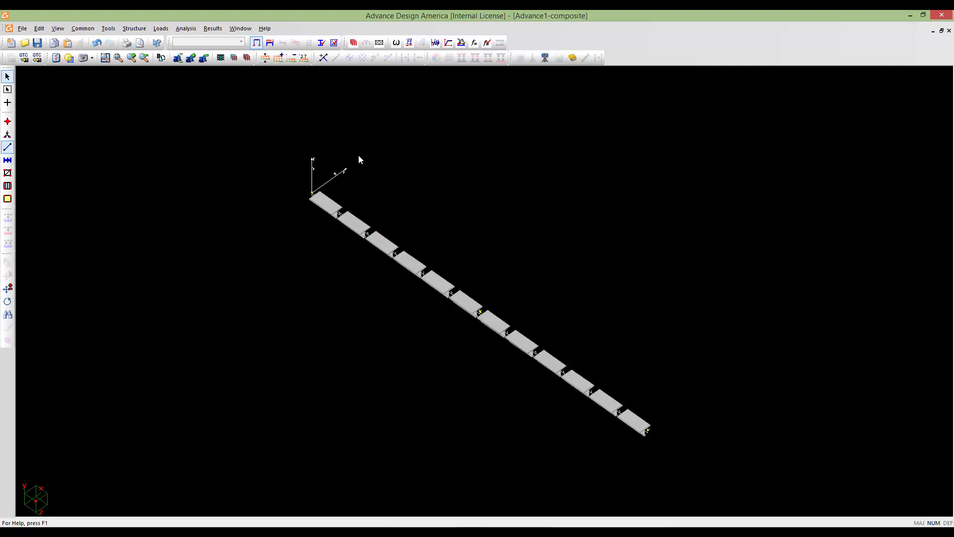
# - Add a steel specification named S6-Verif that uses the CAN/CSA-S6-06 standard
pyautogui.click(135, 29)
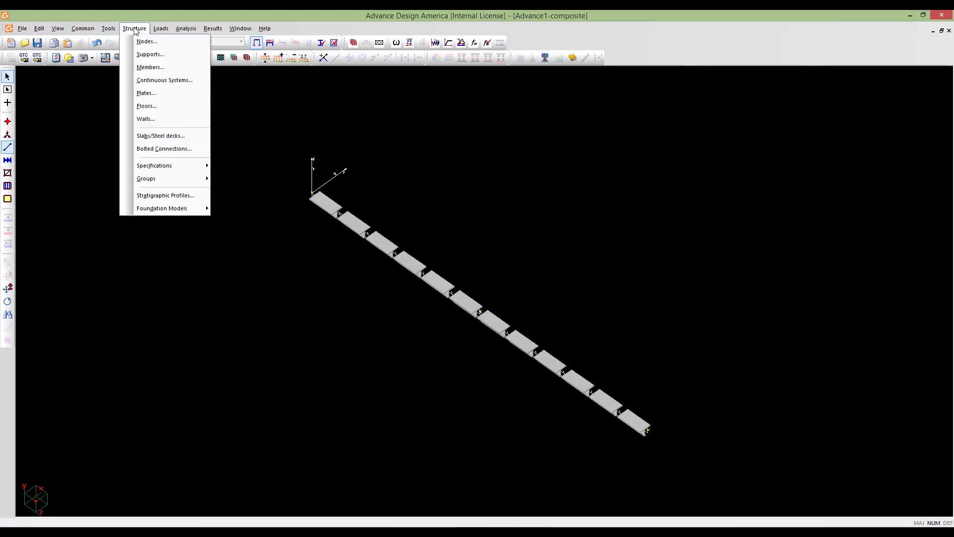
pyautogui.moveTo(183, 171)
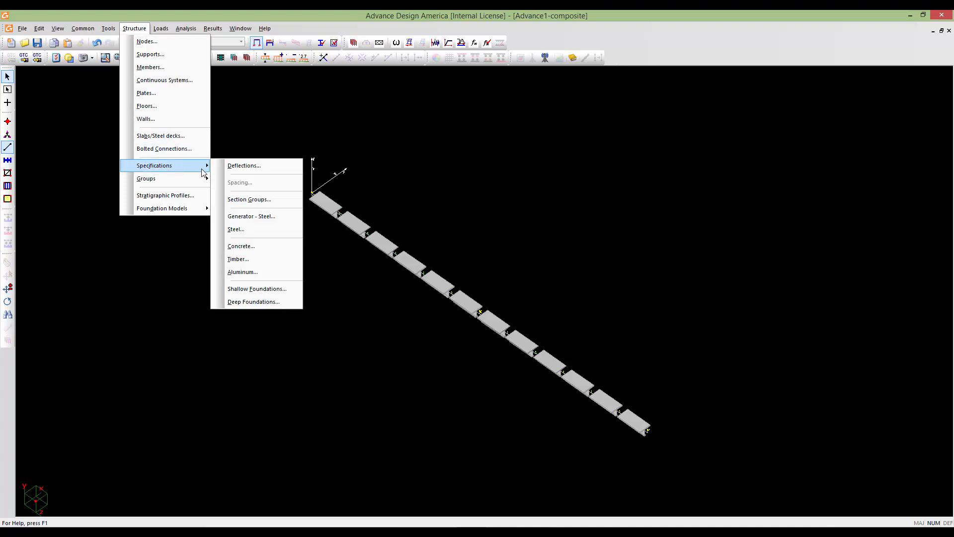
pyautogui.click(236, 229)
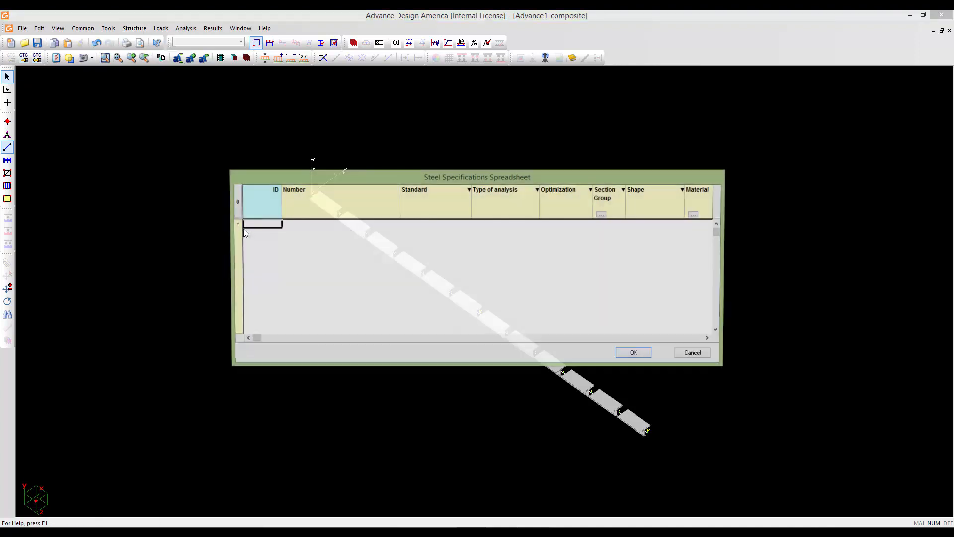
pyautogui.click(236, 225)
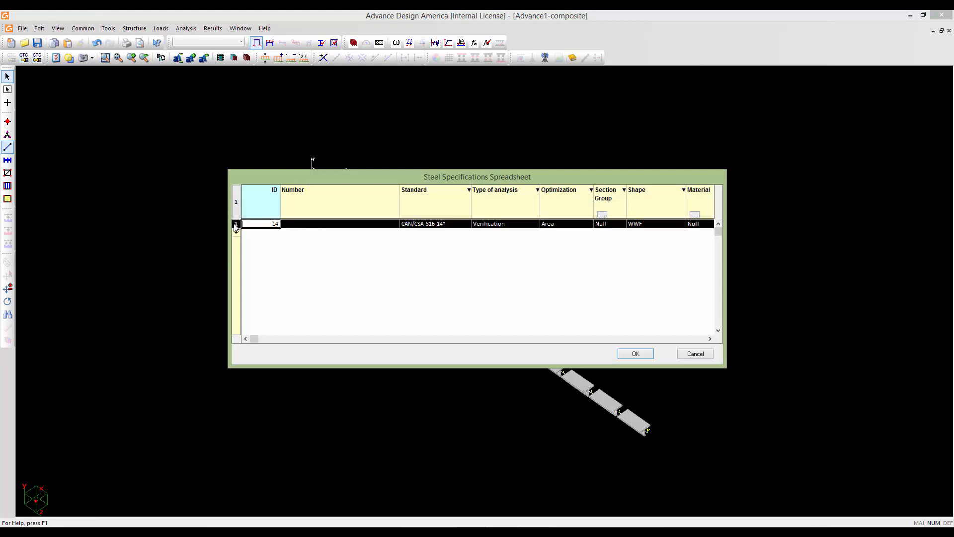
pyautogui.click(296, 223)
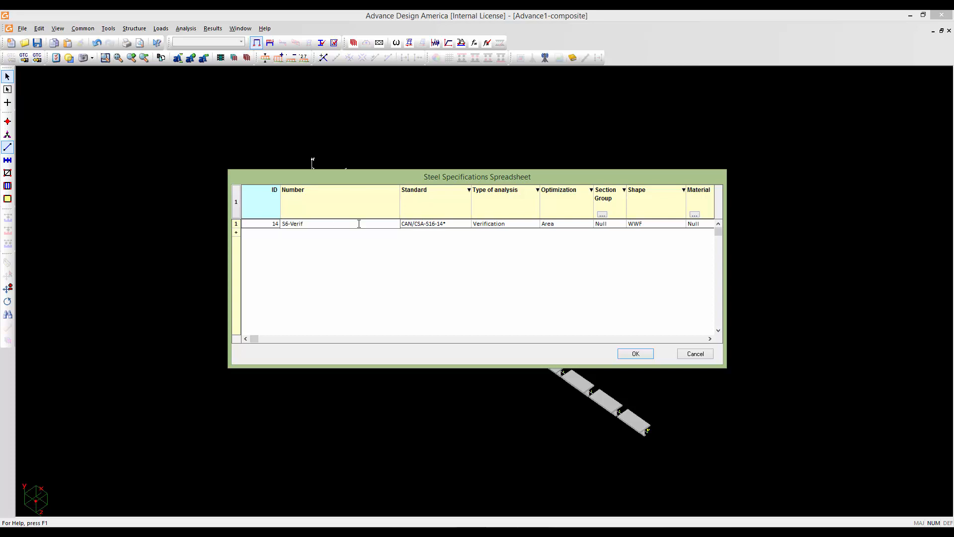
pyautogui.click(427, 225)
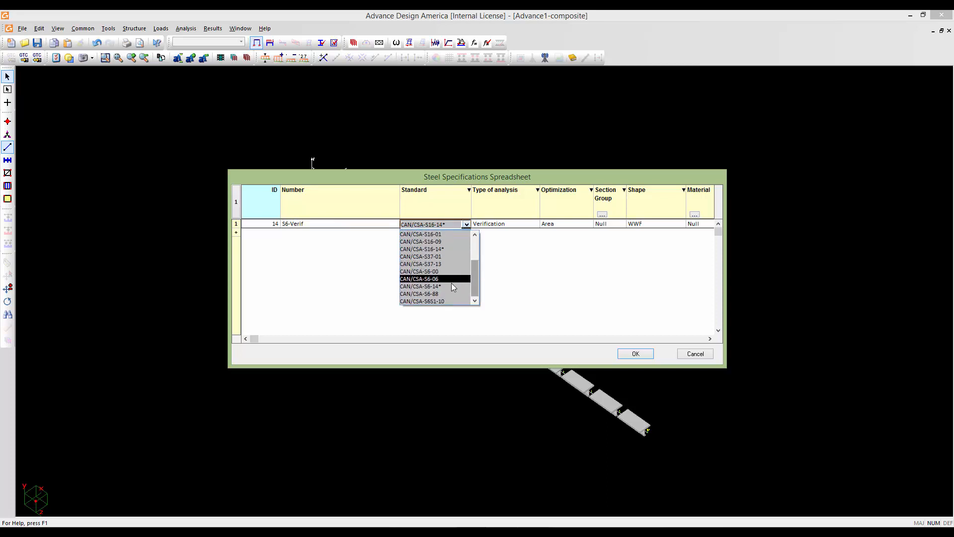
pyautogui.click(418, 278)
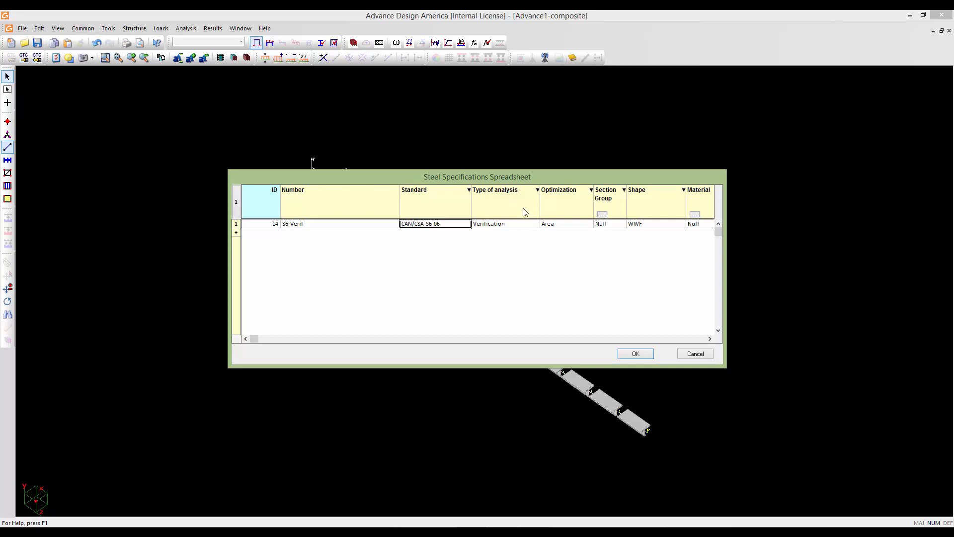
# - Review the remaining parameters of the S6-Verif steel specification through to bolt selection, and accept the spreadsheet
pyautogui.moveTo(587, 181); pyautogui.dragTo(581, 176)
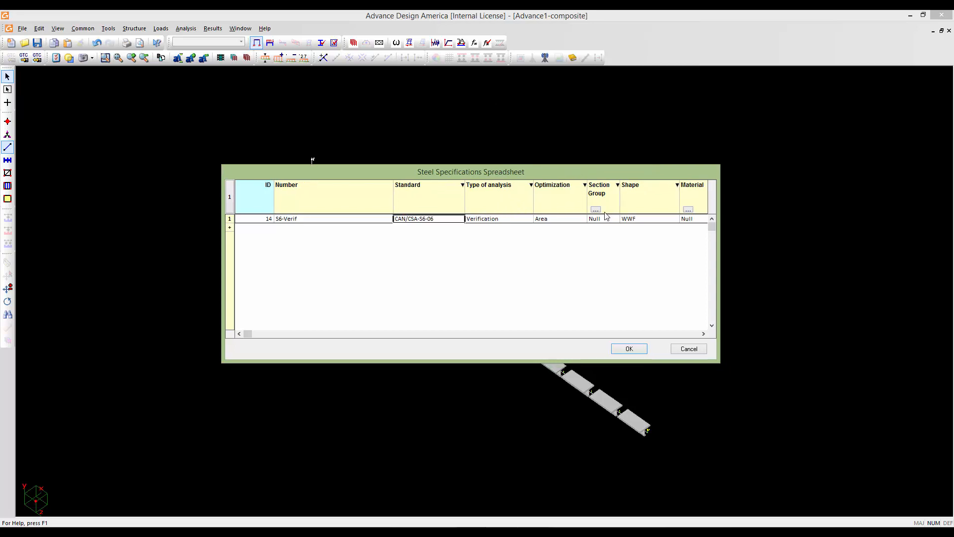
pyautogui.click(700, 333)
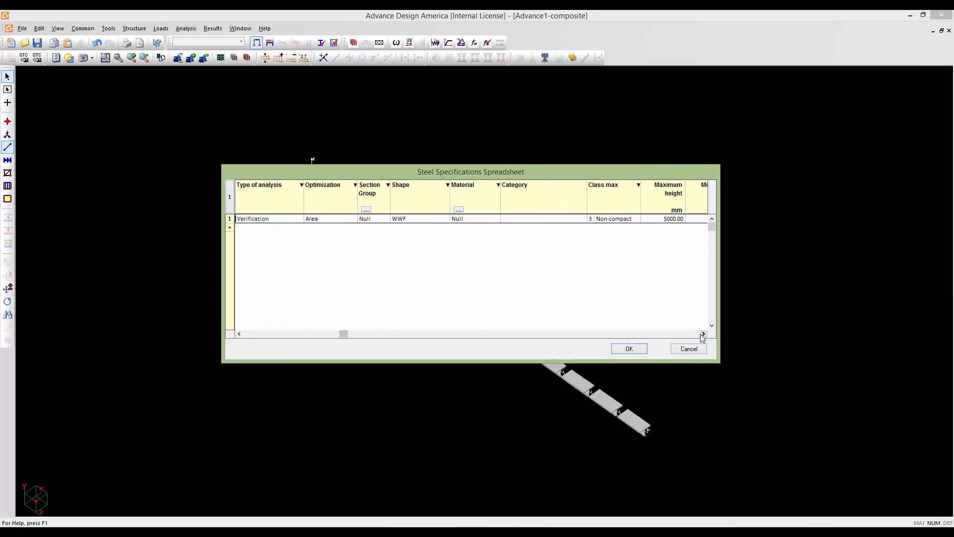
pyautogui.click(701, 334)
pyautogui.click(701, 334)
pyautogui.click(701, 333)
pyautogui.click(700, 333)
pyautogui.click(701, 334)
pyautogui.click(701, 334)
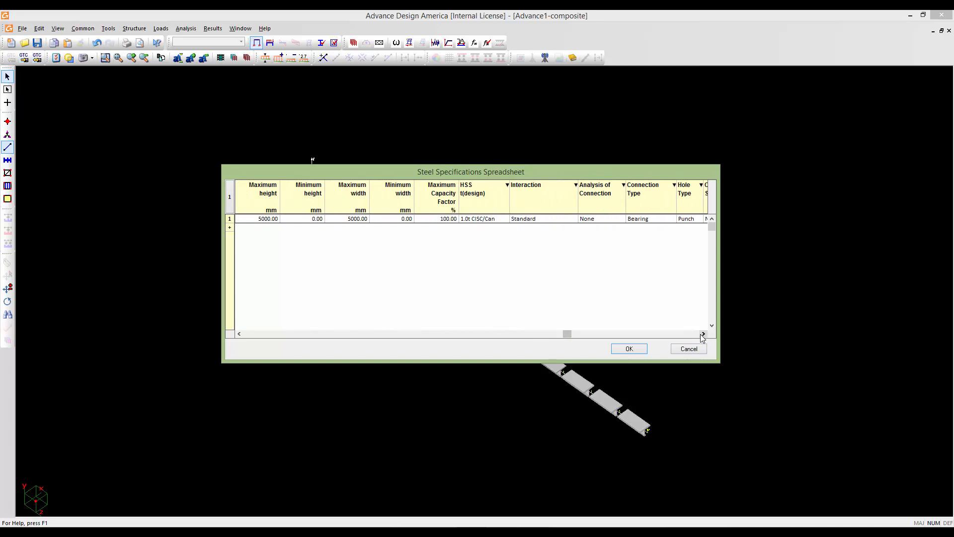
pyautogui.click(701, 334)
pyautogui.click(700, 333)
pyautogui.click(700, 334)
pyautogui.click(701, 334)
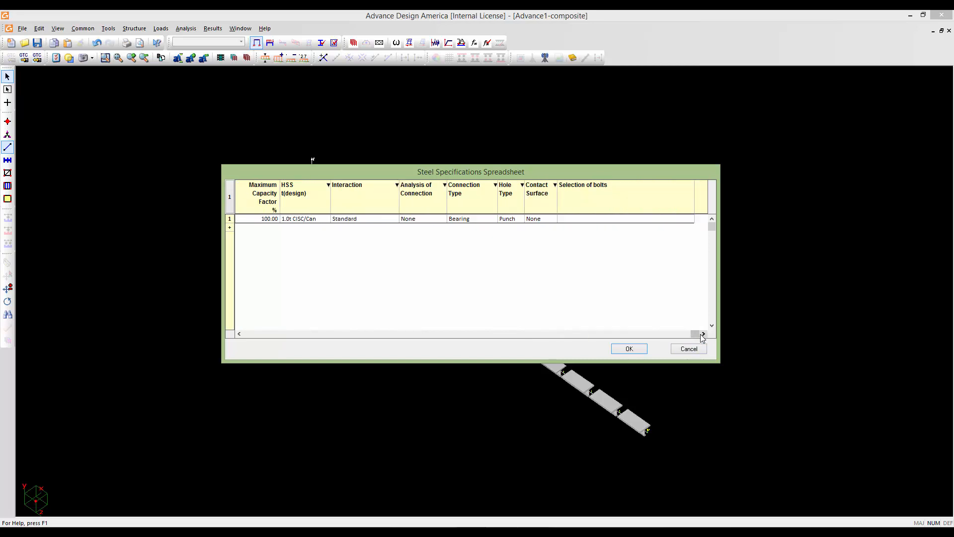
pyautogui.click(628, 348)
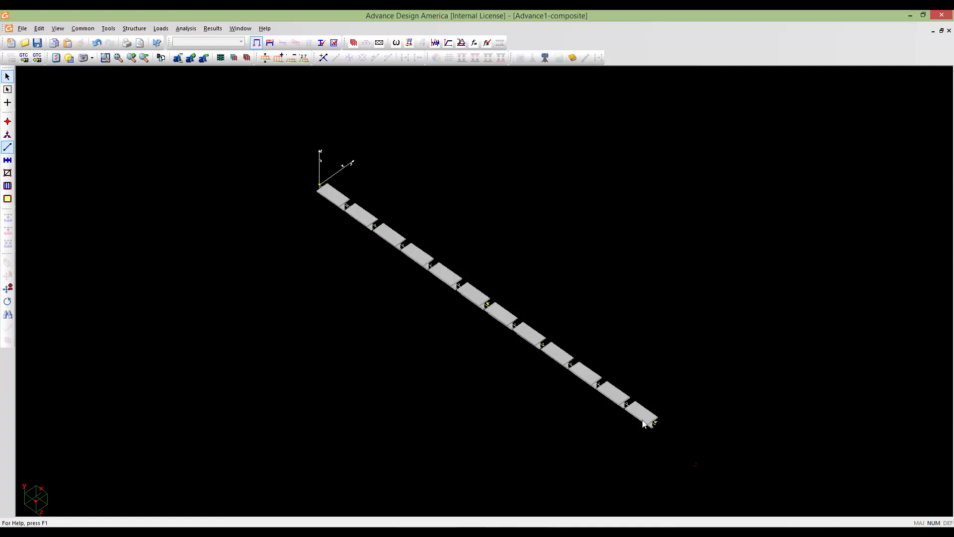
# - Select all twelve beam segments and assign the S6-Verif specification to them in their steel design data
pyautogui.moveTo(696, 466); pyautogui.dragTo(236, 153)
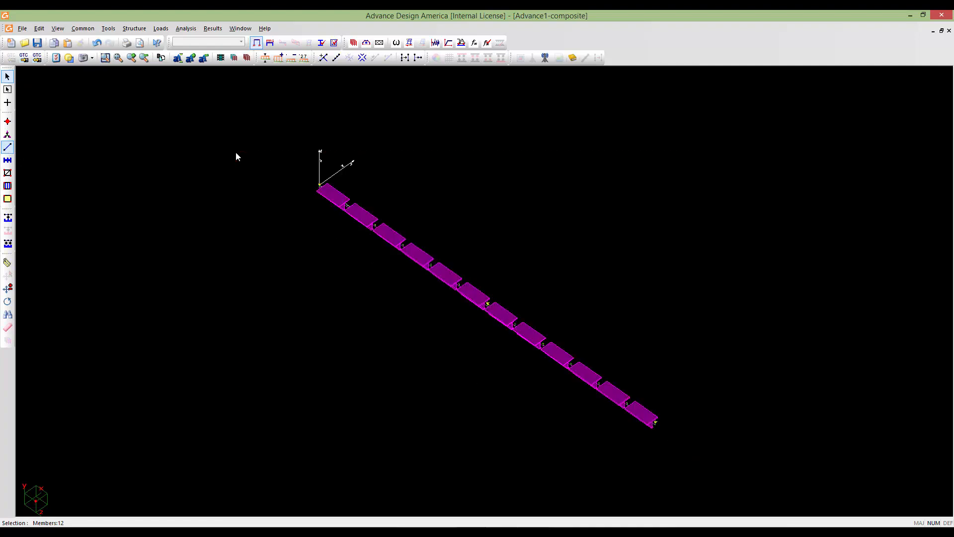
pyautogui.doubleClick(242, 187)
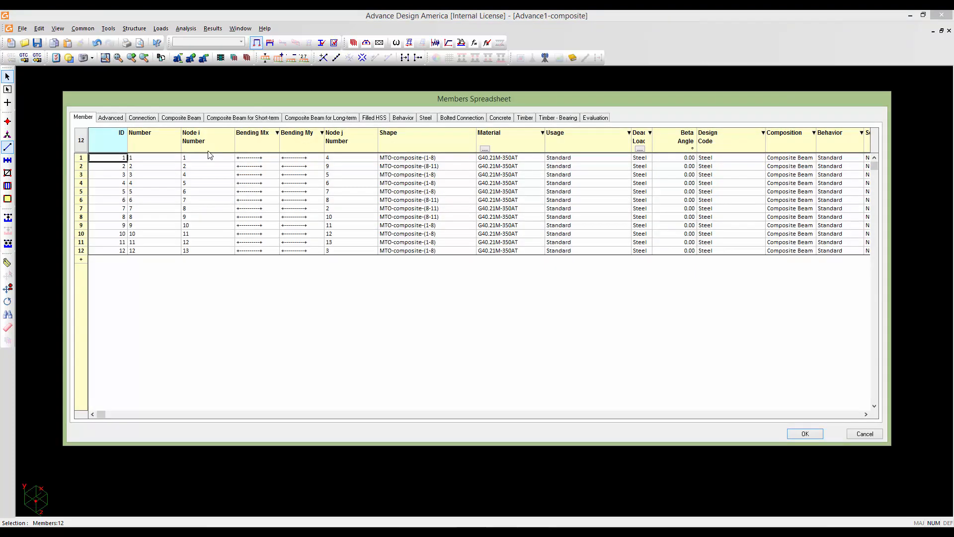
pyautogui.click(426, 119)
pyautogui.moveTo(420, 97); pyautogui.dragTo(422, 91)
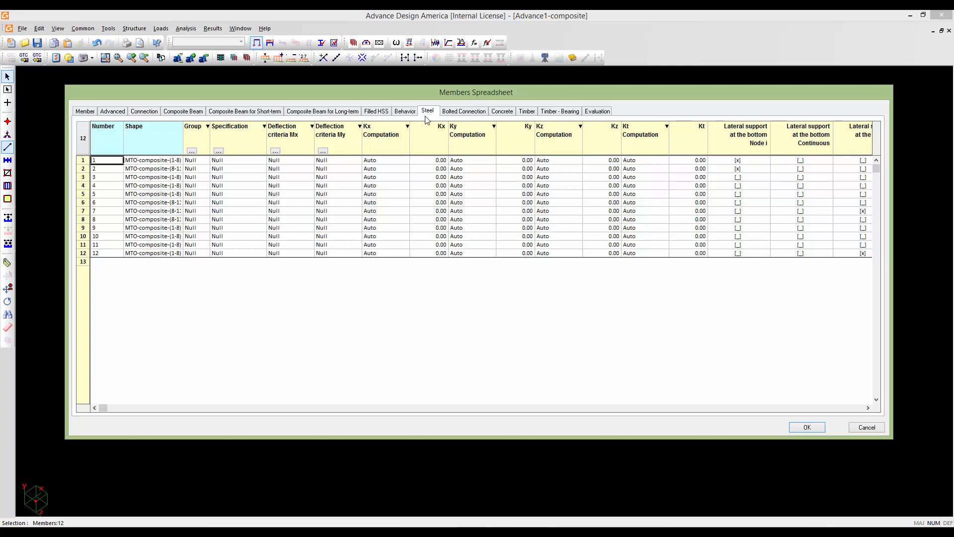
pyautogui.click(236, 144)
pyautogui.rightClick(239, 186)
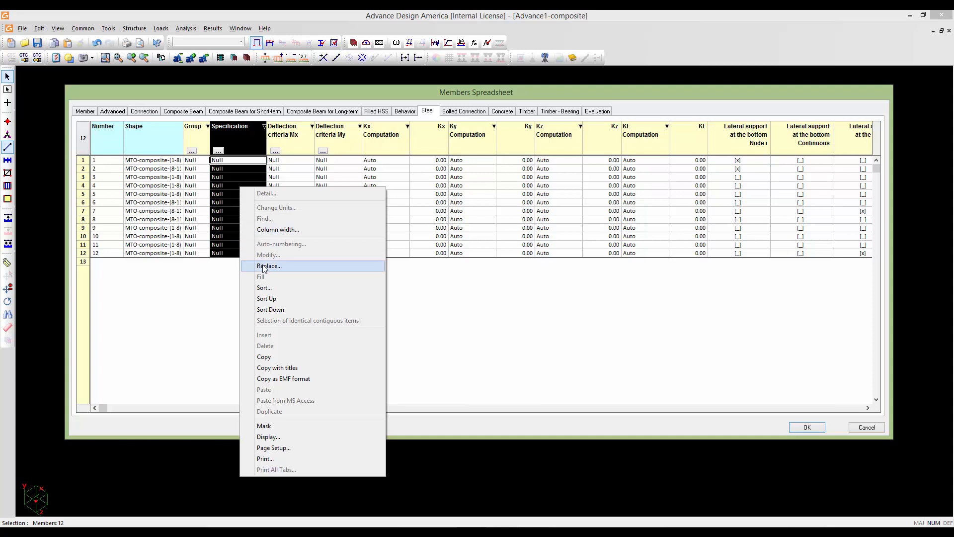
pyautogui.click(262, 264)
pyautogui.click(535, 251)
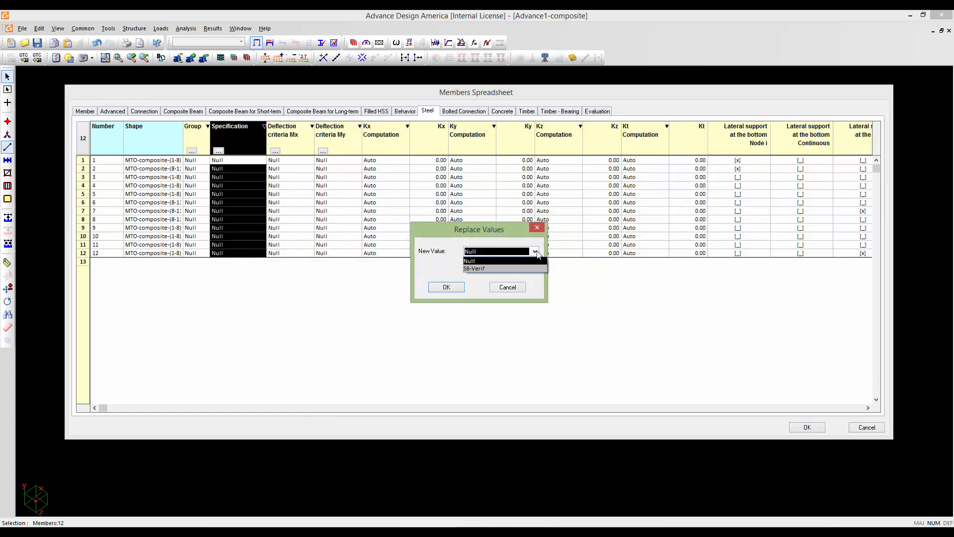
pyautogui.click(482, 268)
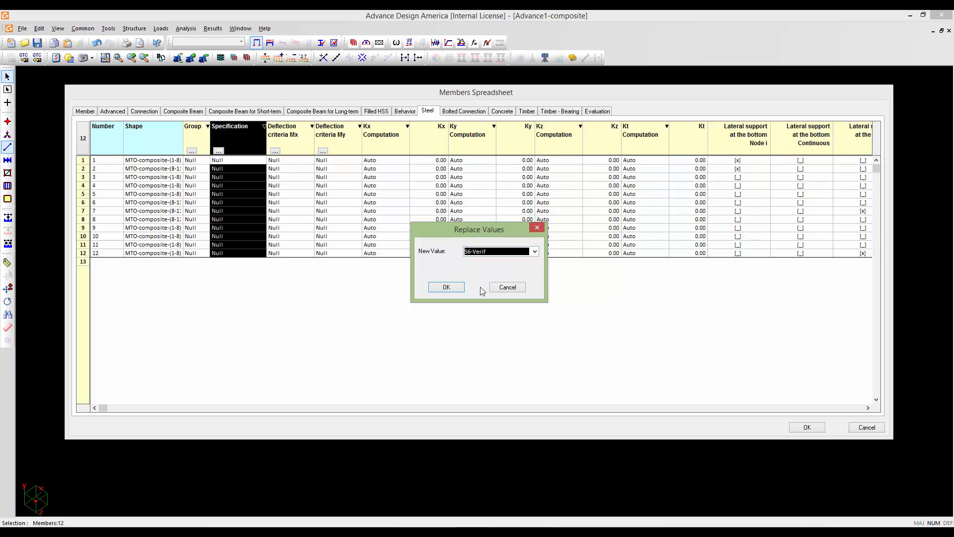
pyautogui.click(455, 288)
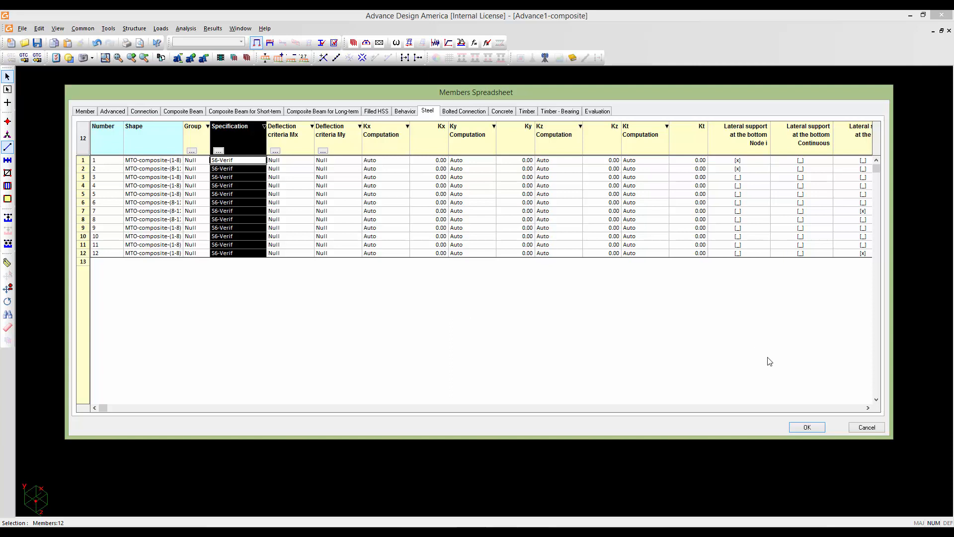
# - Enable lateral support at the bottom at node i for all twelve members in their steel design data
pyautogui.click(867, 407)
pyautogui.click(867, 407)
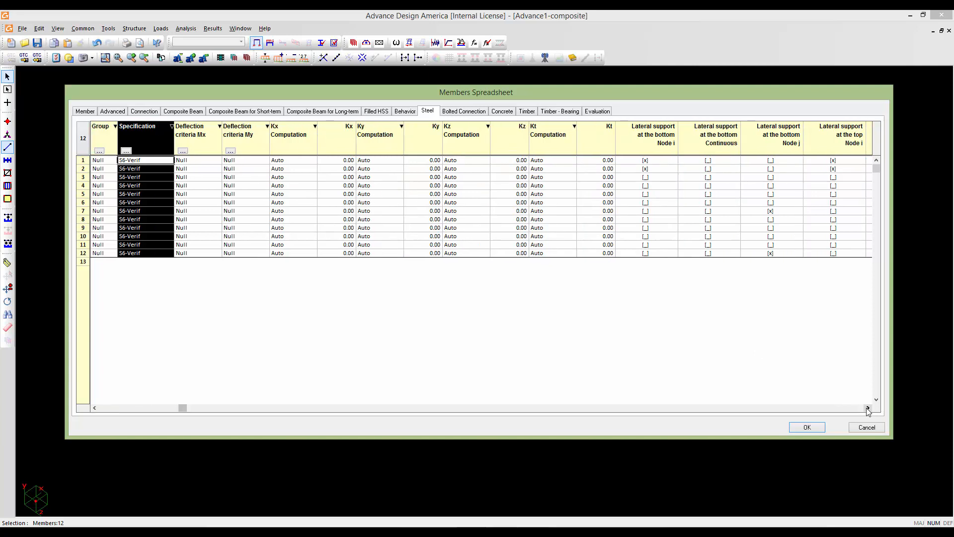
pyautogui.click(866, 407)
pyautogui.click(867, 407)
pyautogui.click(867, 407)
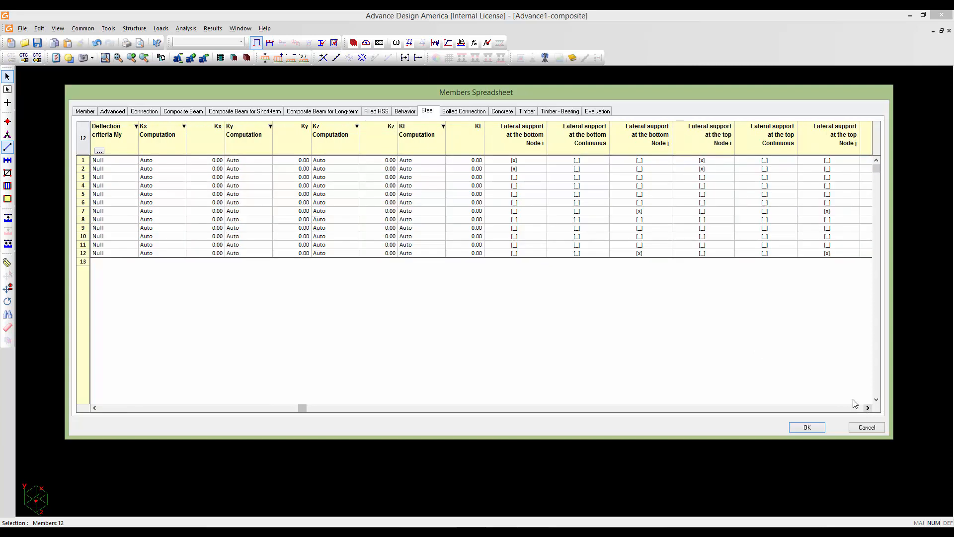
pyautogui.click(514, 148)
pyautogui.rightClick(514, 151)
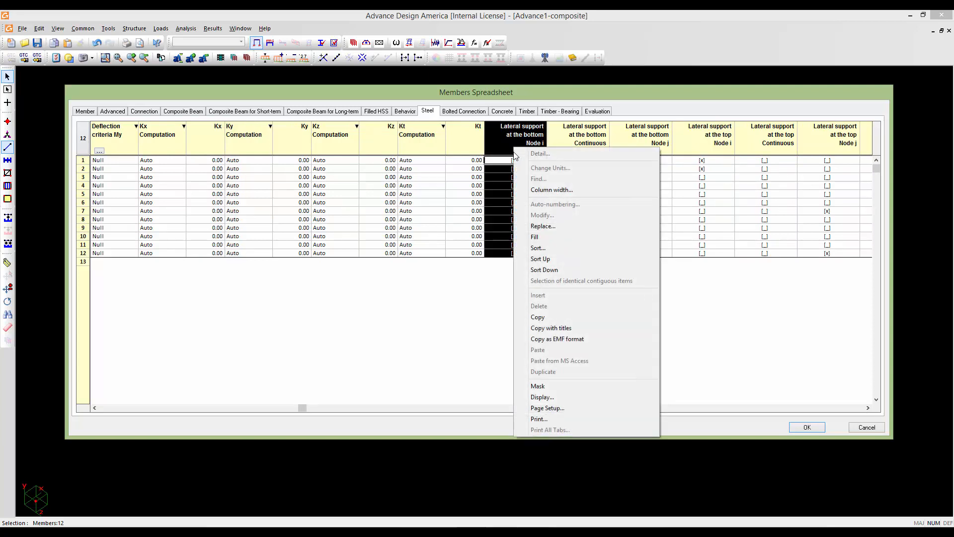
pyautogui.click(522, 209)
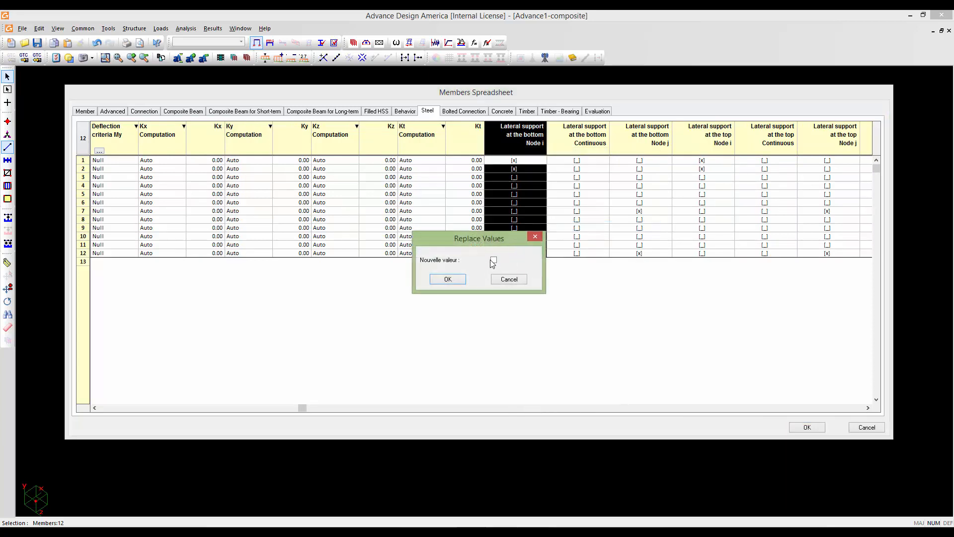
pyautogui.click(493, 260)
pyautogui.click(449, 279)
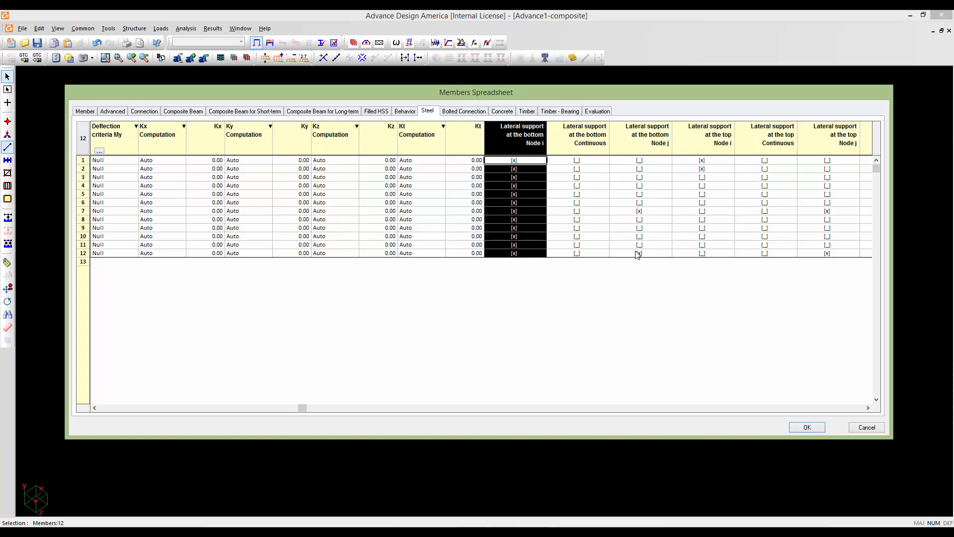
# - Enable lateral support at the bottom at node j for all twelve members
pyautogui.click(635, 145)
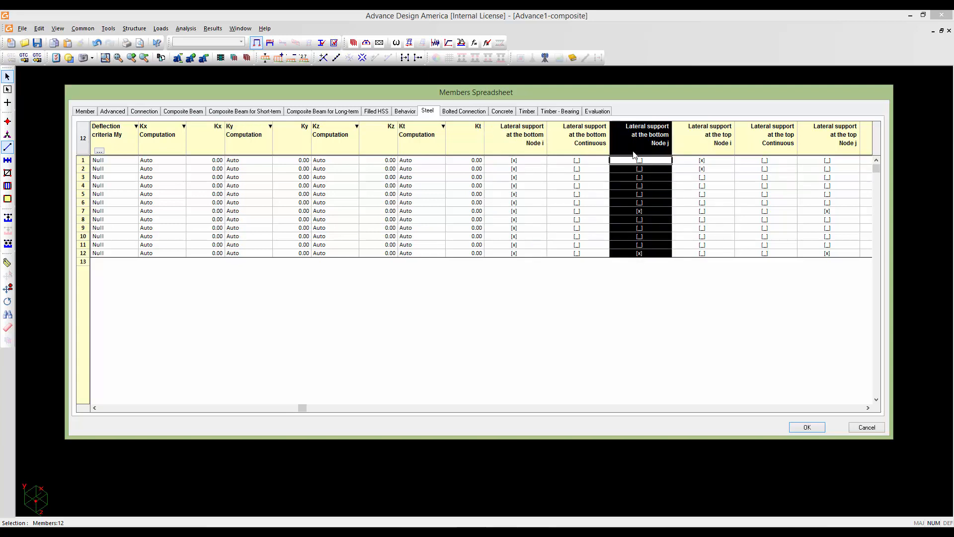
pyautogui.rightClick(640, 185)
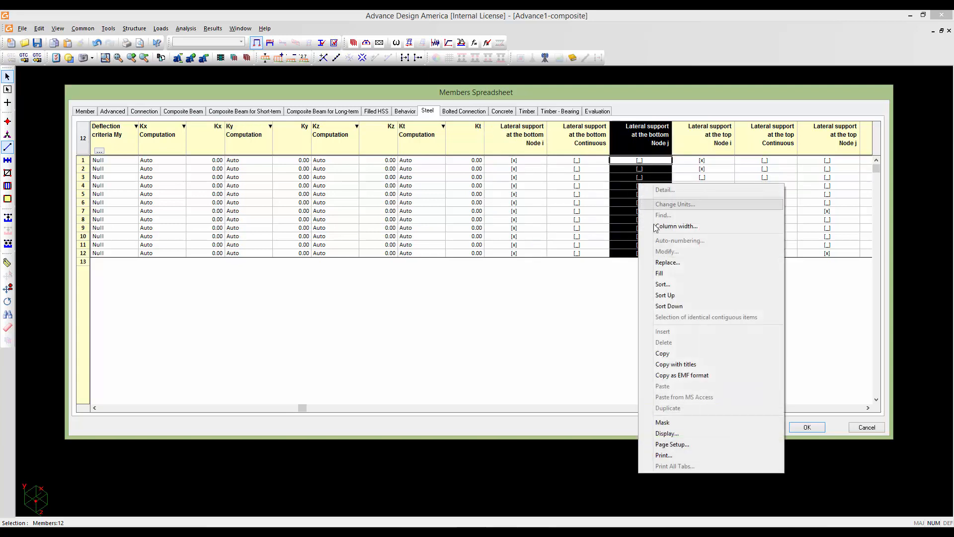
pyautogui.click(650, 260)
pyautogui.click(495, 261)
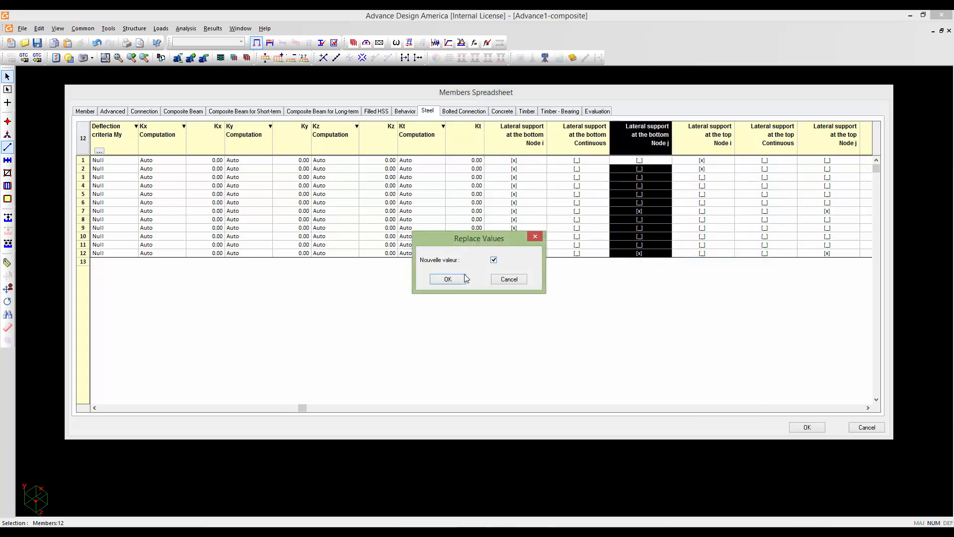
pyautogui.click(446, 279)
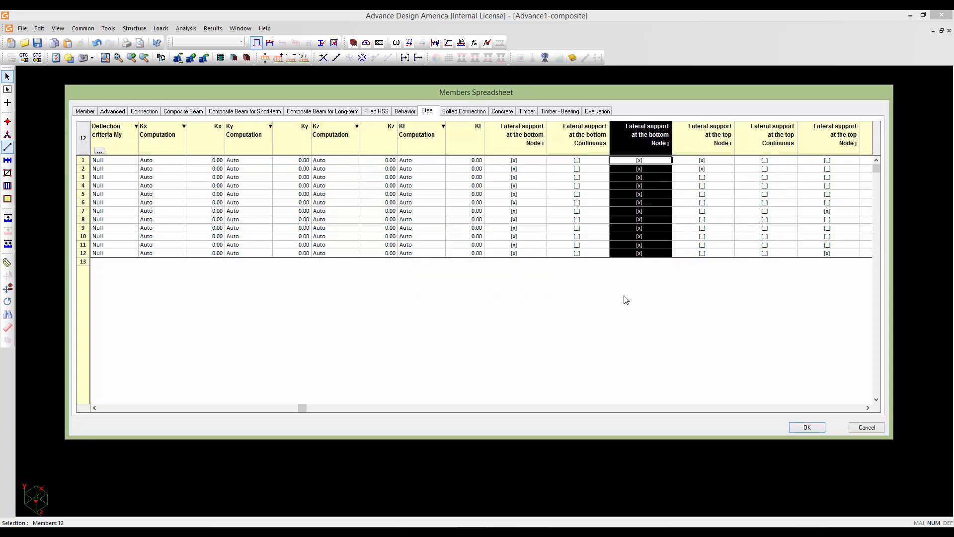
# - Enable lateral support at the top at node i for all twelve members
pyautogui.click(700, 142)
pyautogui.rightClick(701, 141)
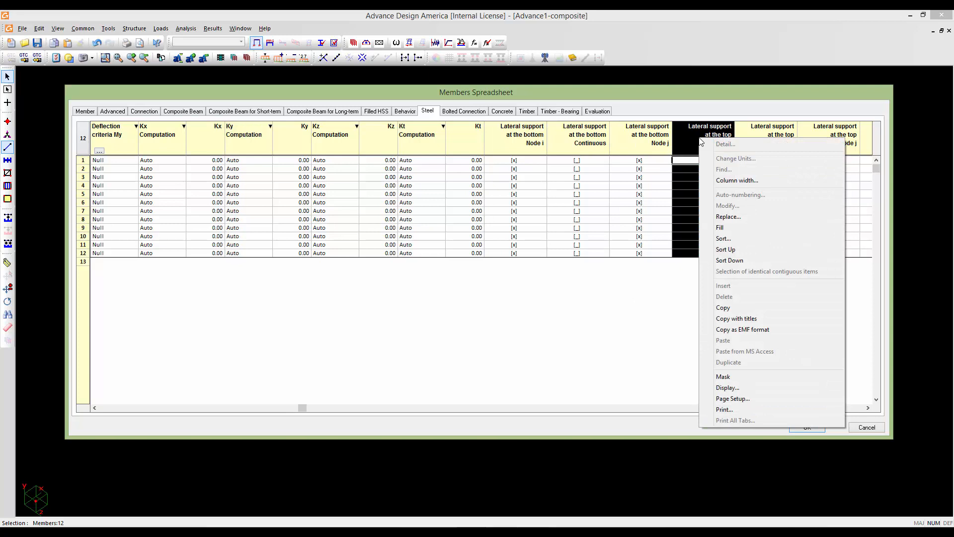
pyautogui.click(715, 219)
pyautogui.click(493, 259)
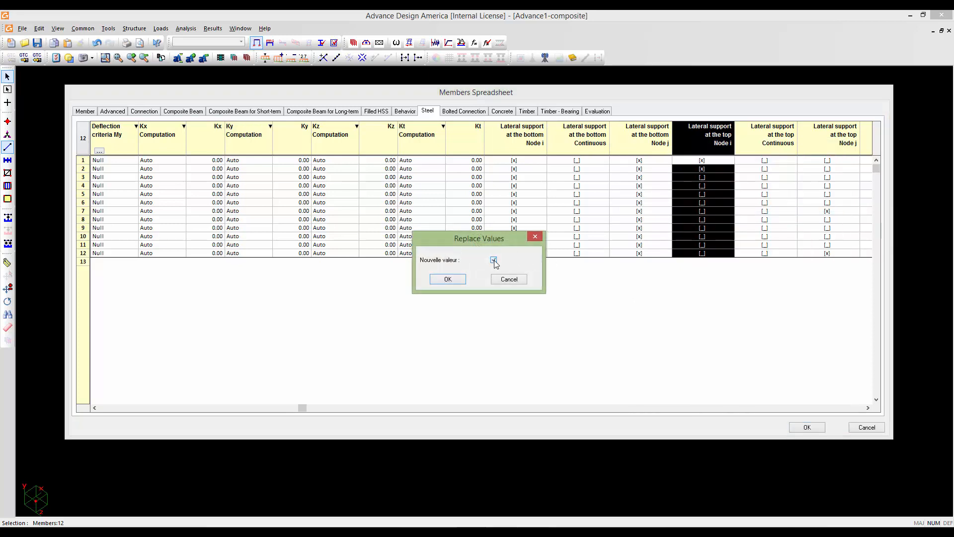
pyautogui.click(457, 279)
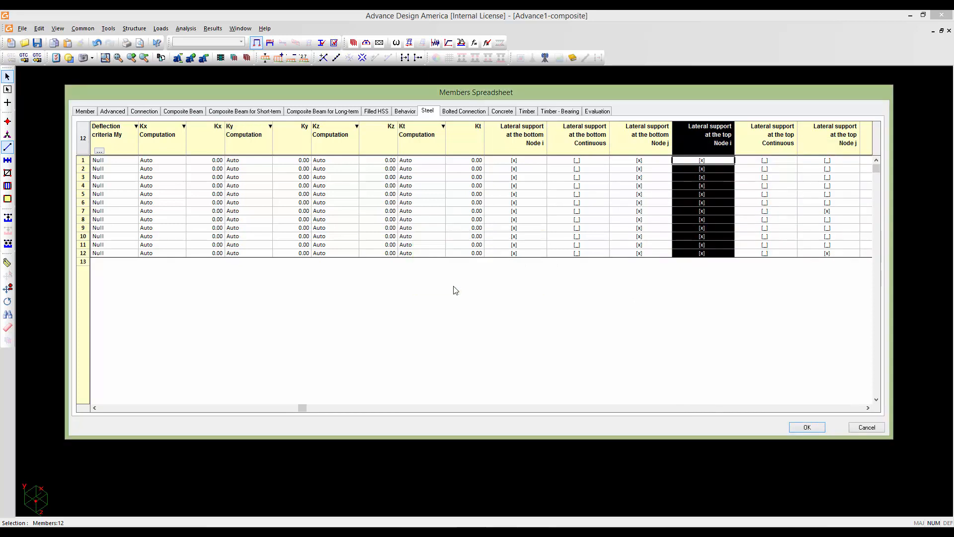
# - Enable lateral support at the top at node j for all twelve members
pyautogui.rightClick(815, 150)
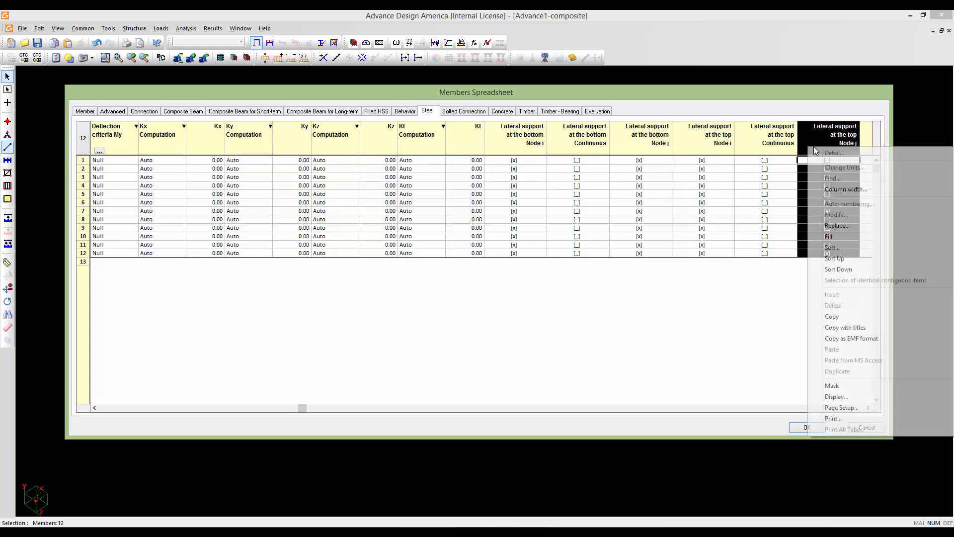
pyautogui.click(830, 226)
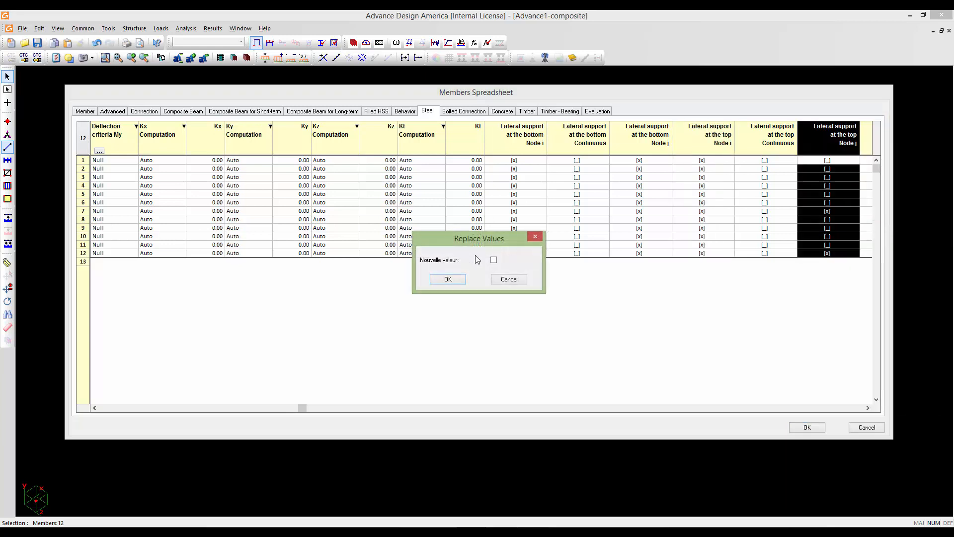
pyautogui.click(494, 259)
pyautogui.click(459, 279)
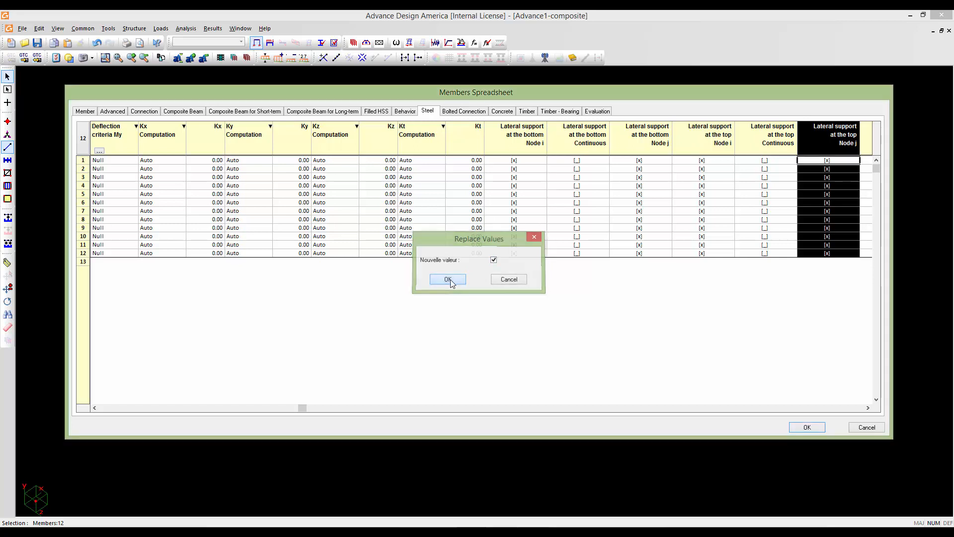
# - Review the remaining steel design parameters of the members, from hole diameters and stiffeners through to the position of load
pyautogui.click(867, 408)
pyautogui.click(867, 408)
pyautogui.click(867, 408)
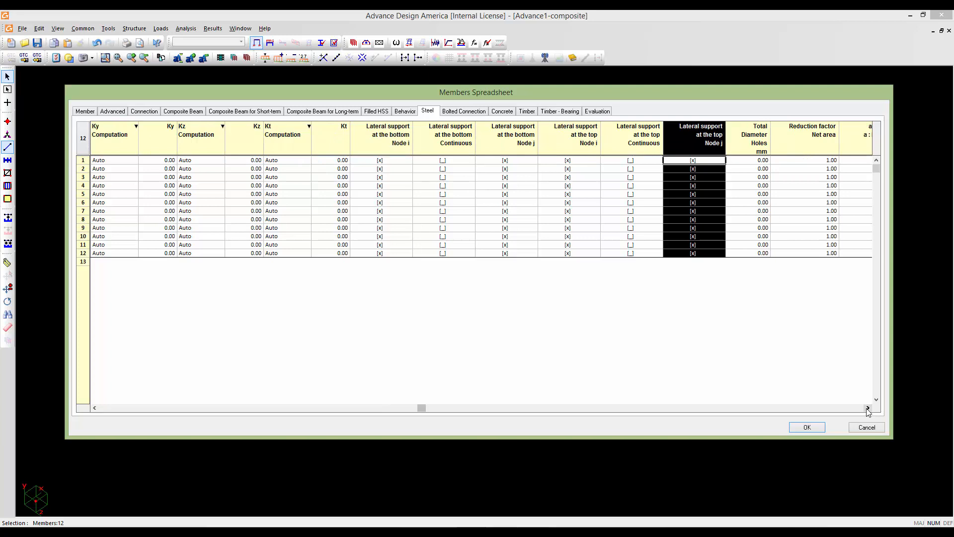
pyautogui.click(867, 408)
pyautogui.click(867, 408)
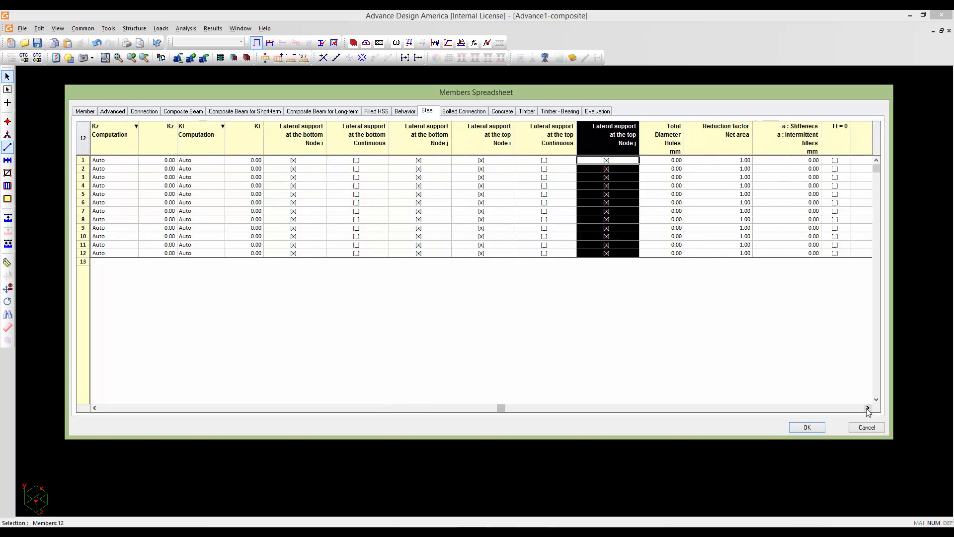
pyautogui.click(867, 408)
pyautogui.click(867, 408)
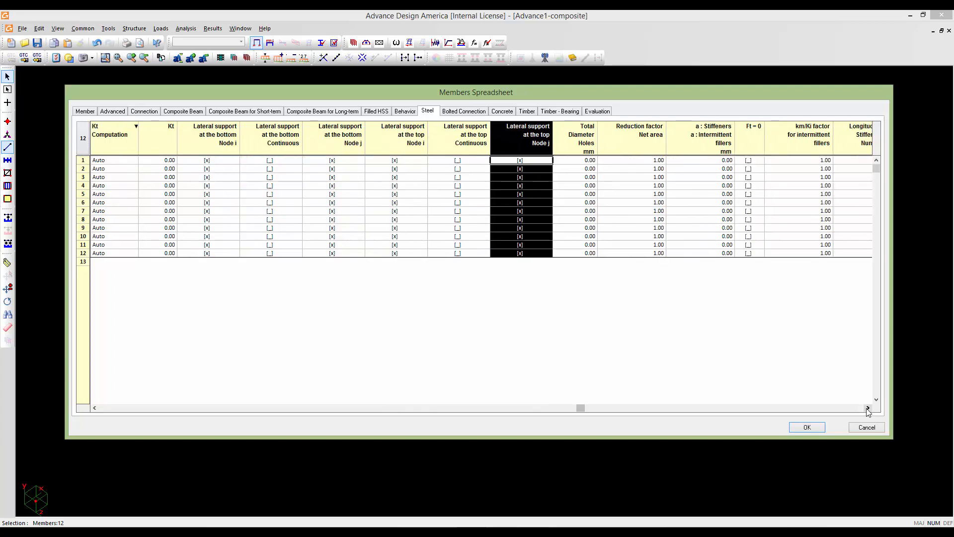
pyautogui.click(867, 408)
pyautogui.click(867, 408)
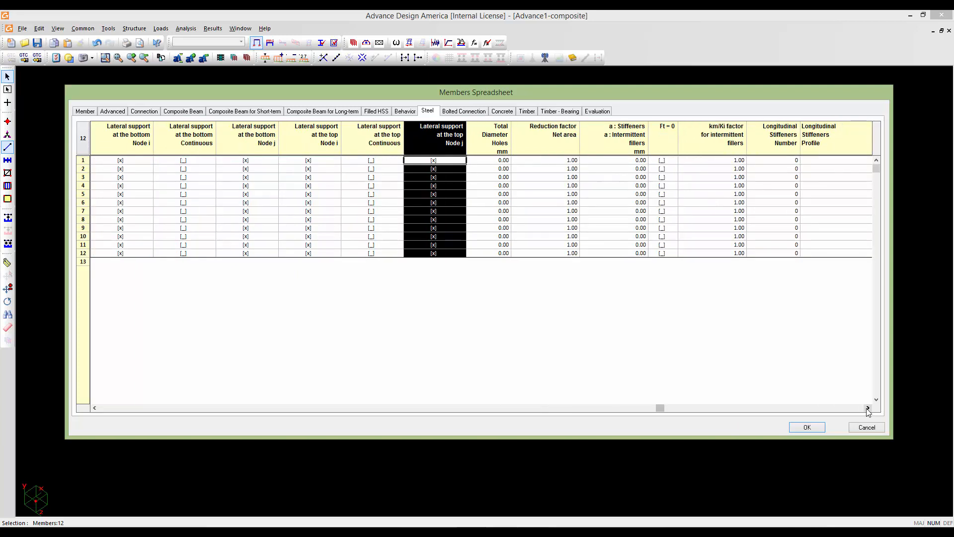
pyautogui.click(867, 408)
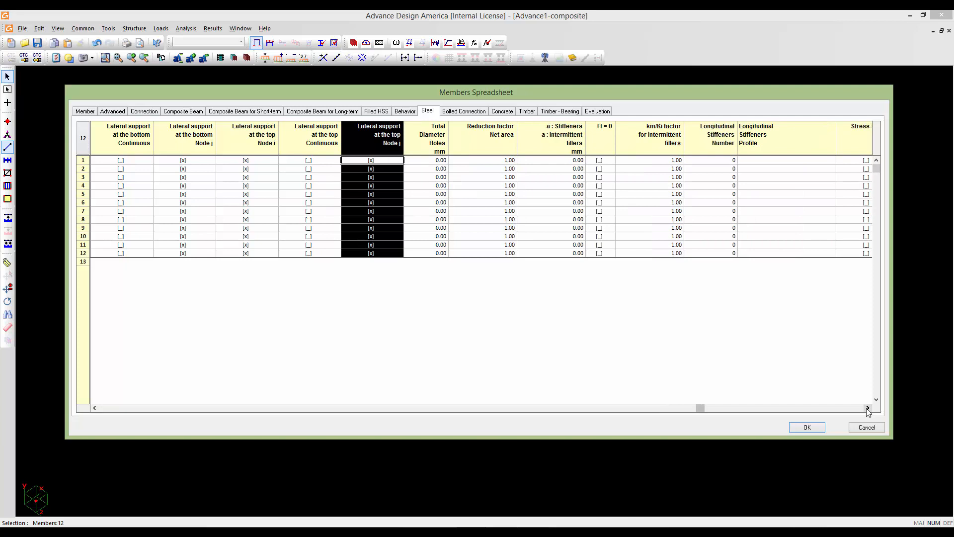
pyautogui.click(867, 408)
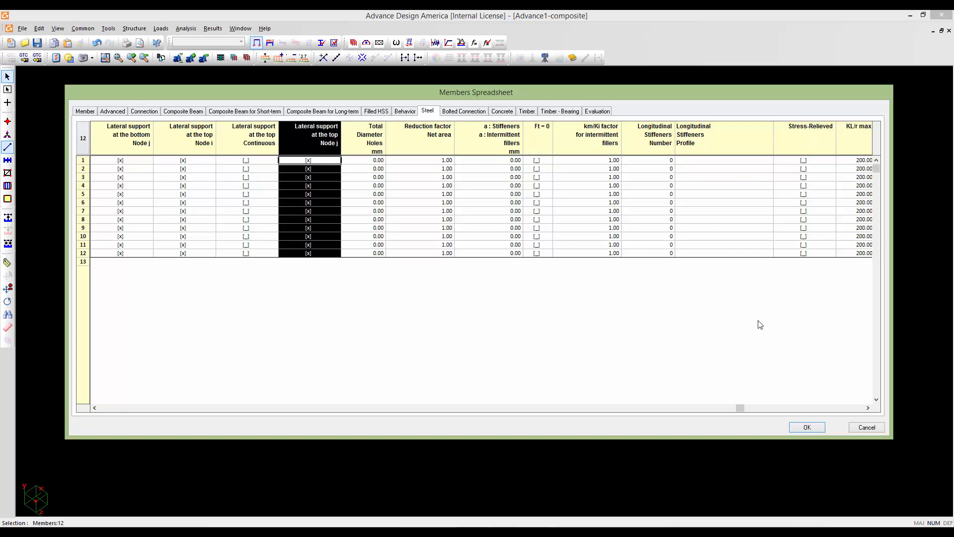
pyautogui.click(868, 408)
pyautogui.click(868, 408)
pyautogui.click(868, 407)
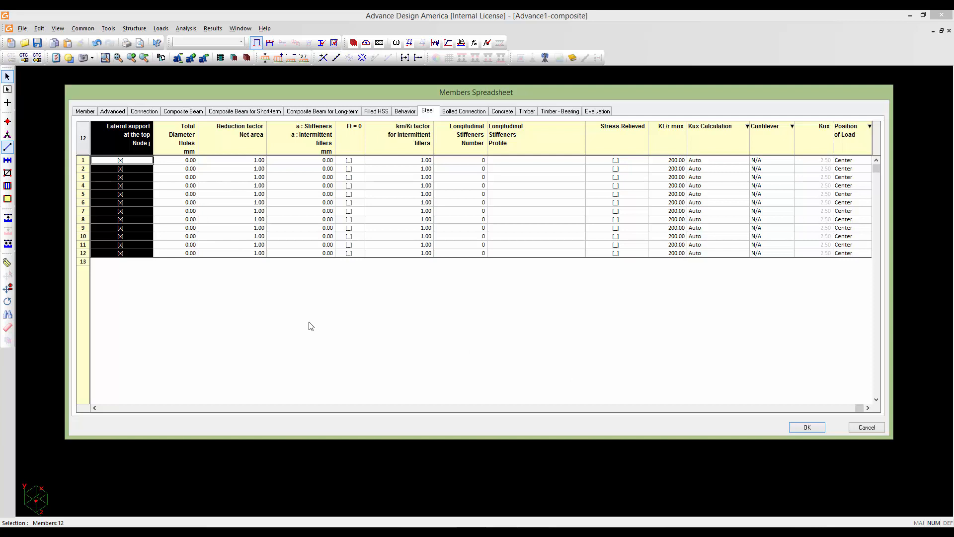
# - Set the stiffener spacing to 8000 mm for all twelve members and accept the members spreadsheet
pyautogui.click(94, 407)
pyautogui.click(94, 407)
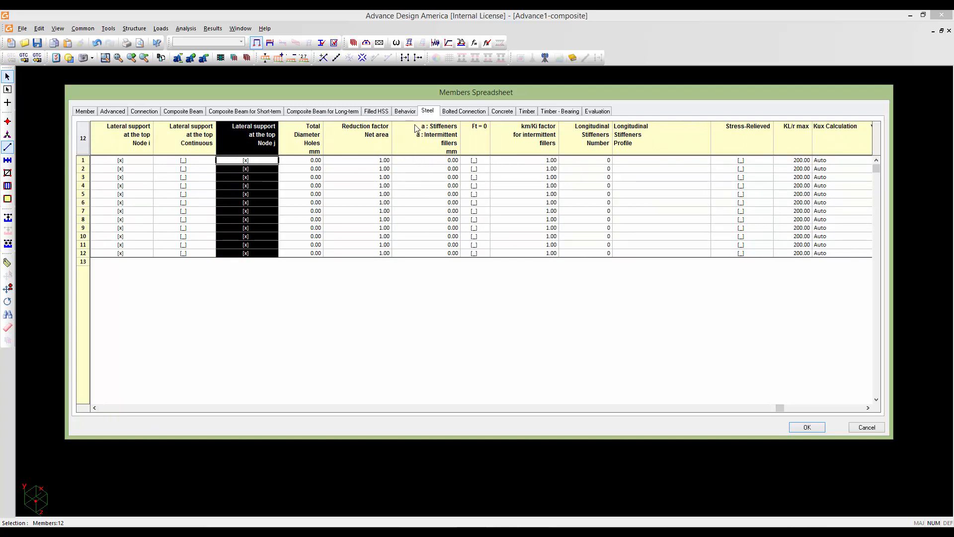
pyautogui.click(419, 152)
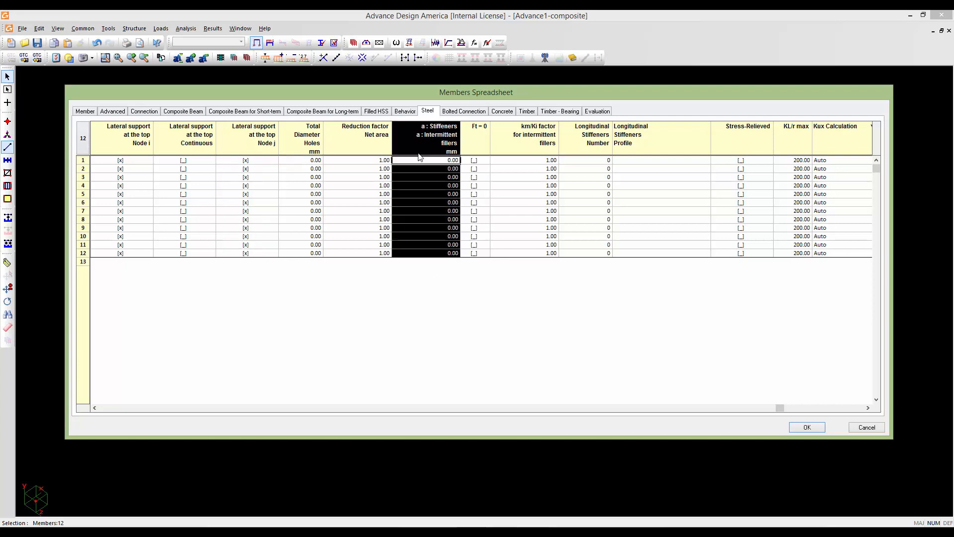
pyautogui.rightClick(434, 202)
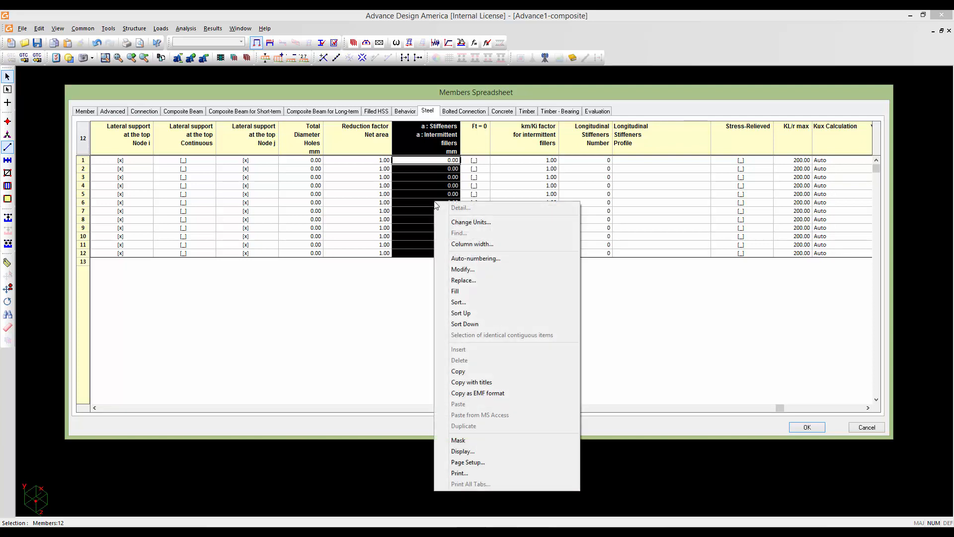
pyautogui.click(464, 281)
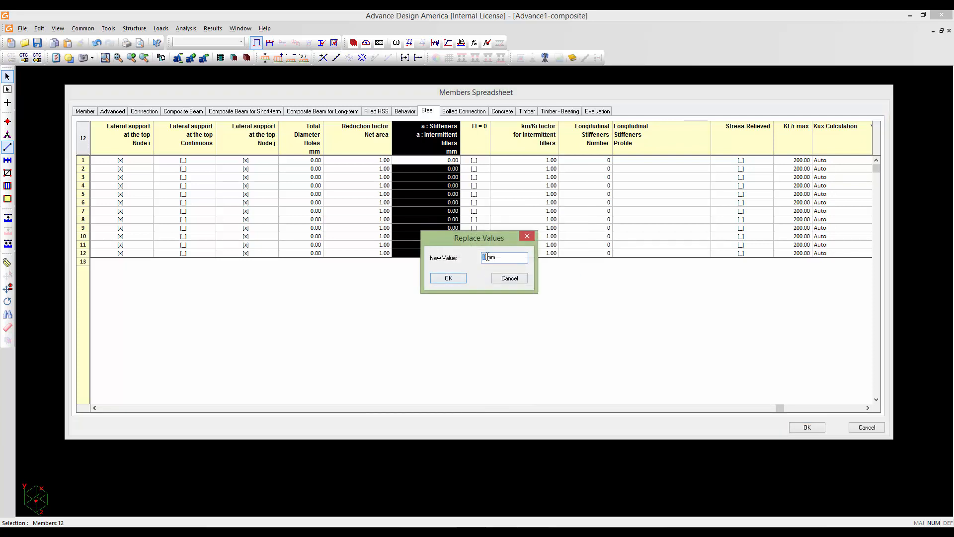
pyautogui.write('8000')
pyautogui.click(449, 277)
pyautogui.click(804, 428)
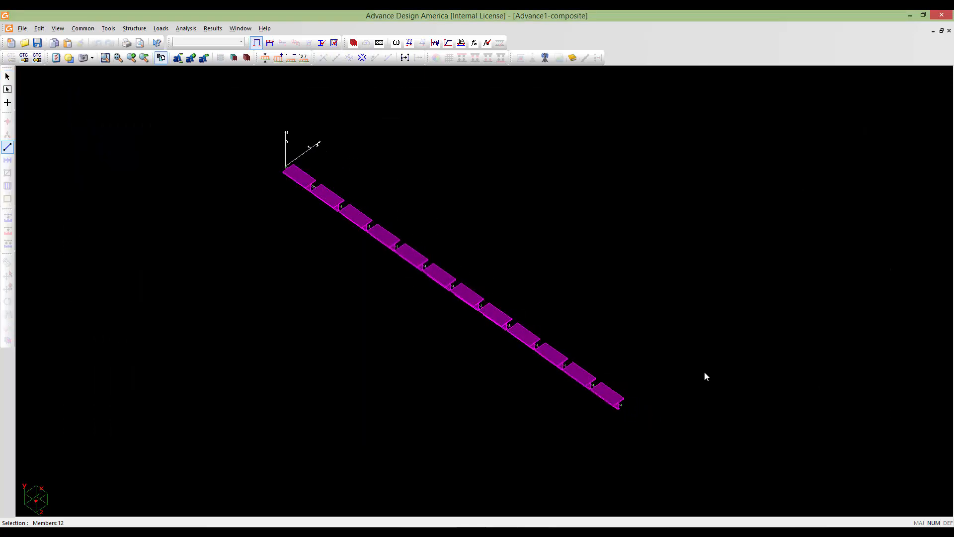
# - Examine the steel design characteristics of the second-to-last segment of the second span, and close its member data
pyautogui.scroll(5, 638, 371)
pyautogui.doubleClick(526, 372)
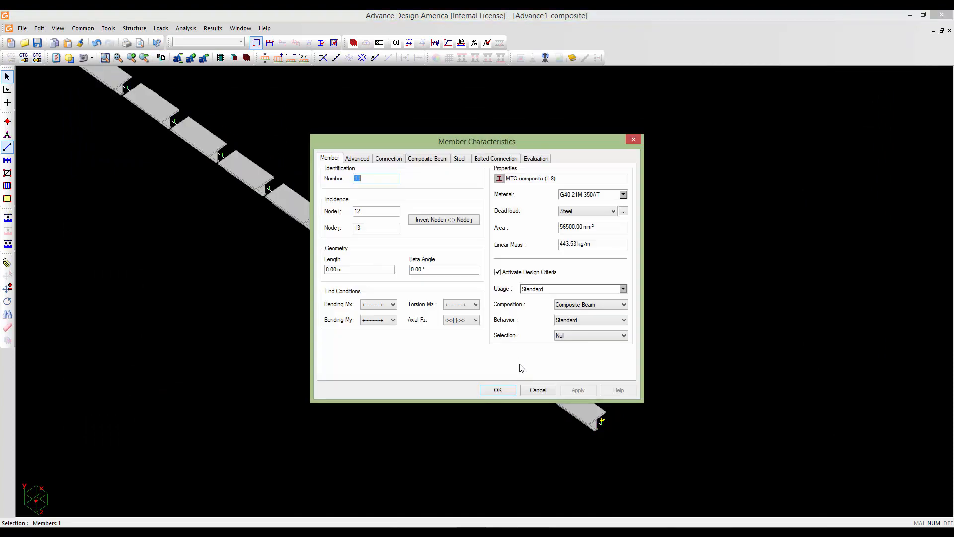
pyautogui.click(461, 159)
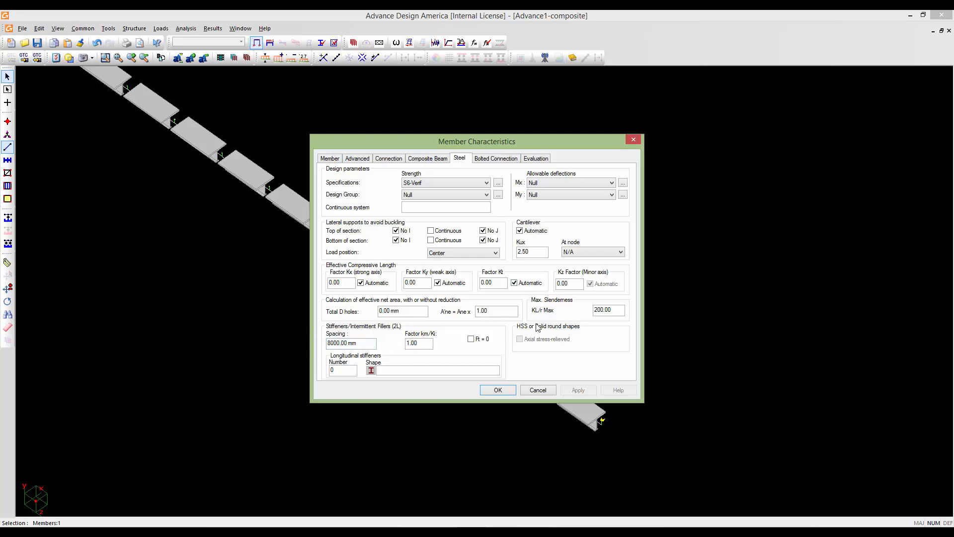
pyautogui.click(511, 391)
# - Select the four segments around the middle support and open their steel design data in the members spreadsheet
pyautogui.moveTo(249, 330); pyautogui.dragTo(406, 362, button='middle')
pyautogui.scroll(-1, 447, 336)
pyautogui.moveTo(447, 312); pyautogui.dragTo(451, 345, button='middle')
pyautogui.scroll(1, 451, 345)
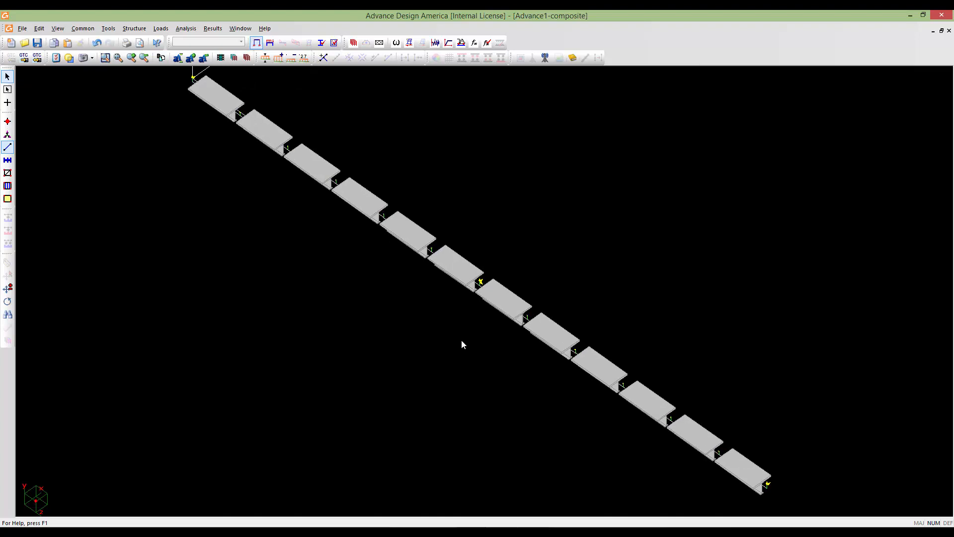
pyautogui.click(416, 247)
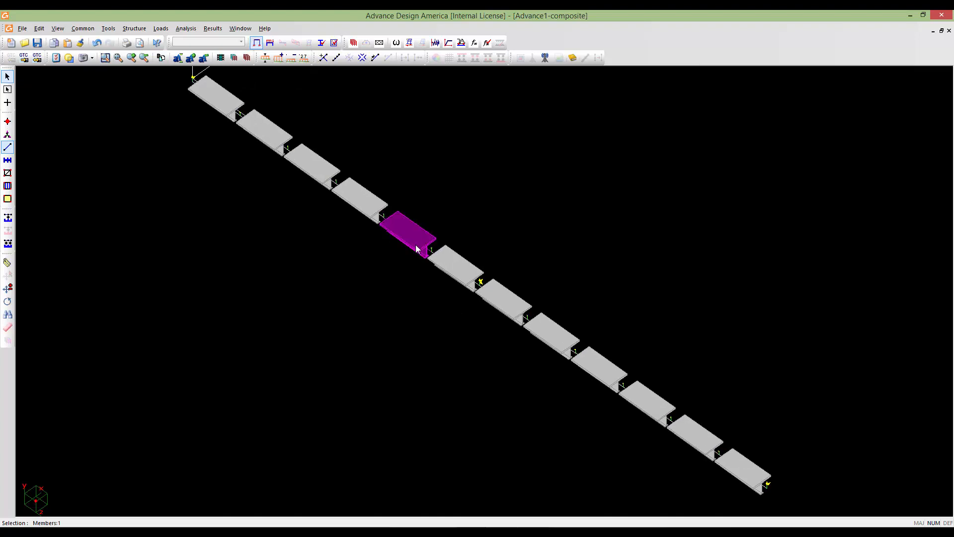
pyautogui.click(454, 265)
pyautogui.click(504, 311)
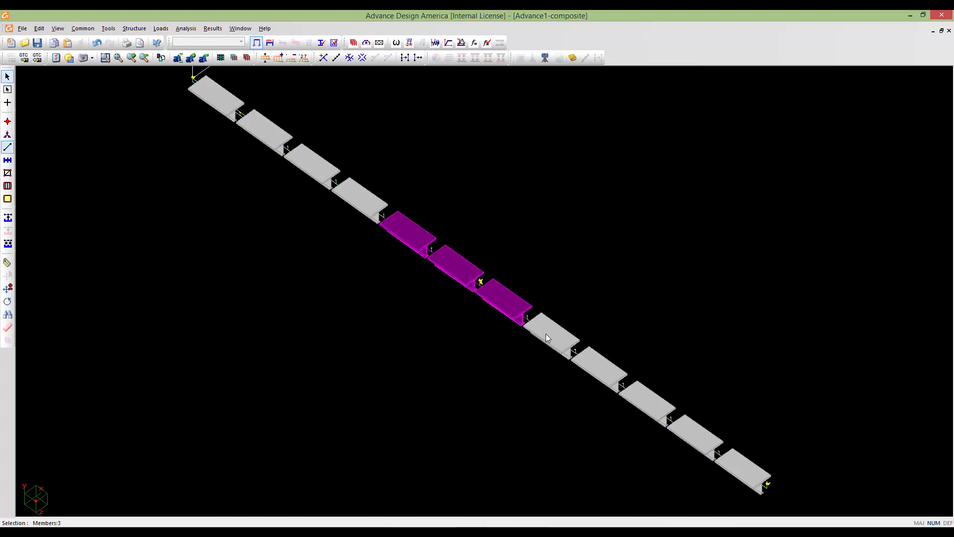
pyautogui.click(542, 333)
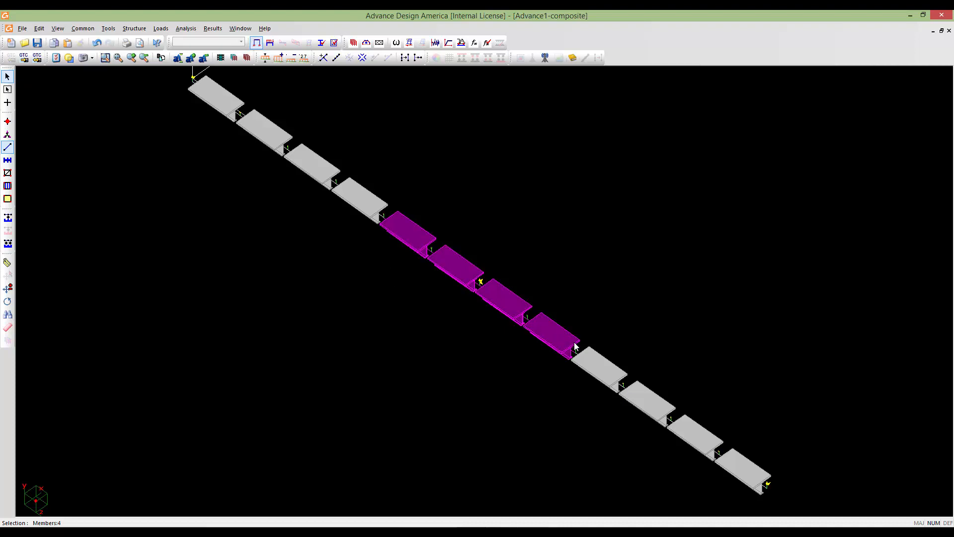
pyautogui.press('Return')
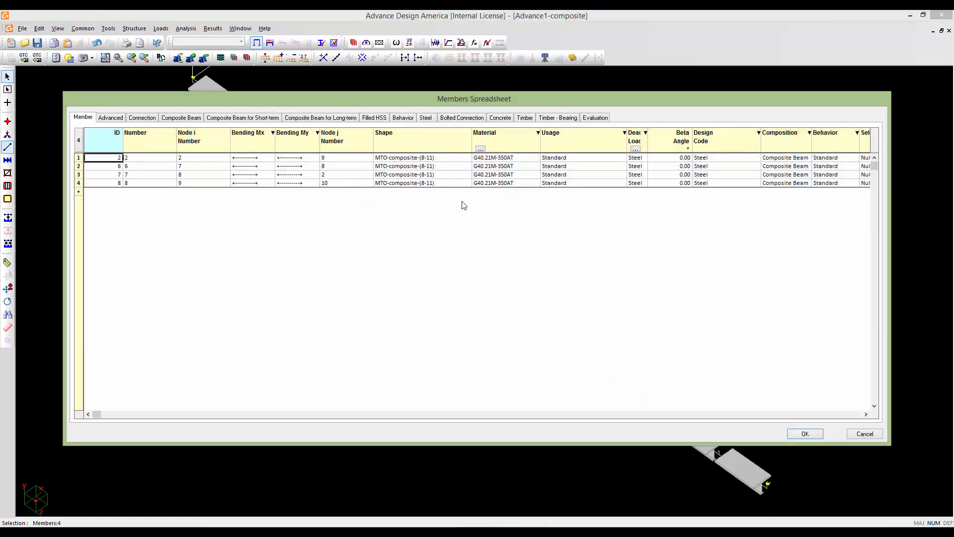
pyautogui.click(426, 118)
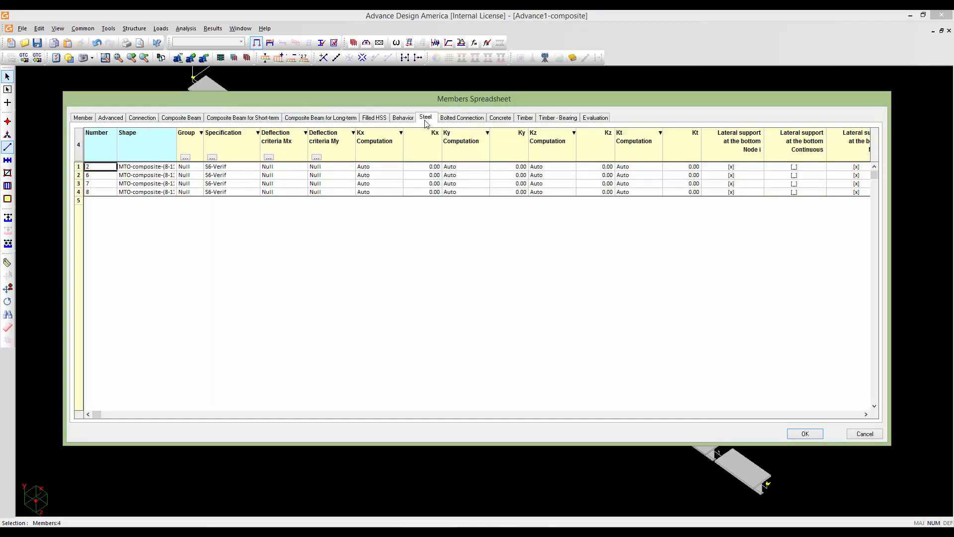
# - Set the stiffener spacing to 2600 mm for all four listed members in the steel data of the Members Spreadsheet
pyautogui.click(866, 414)
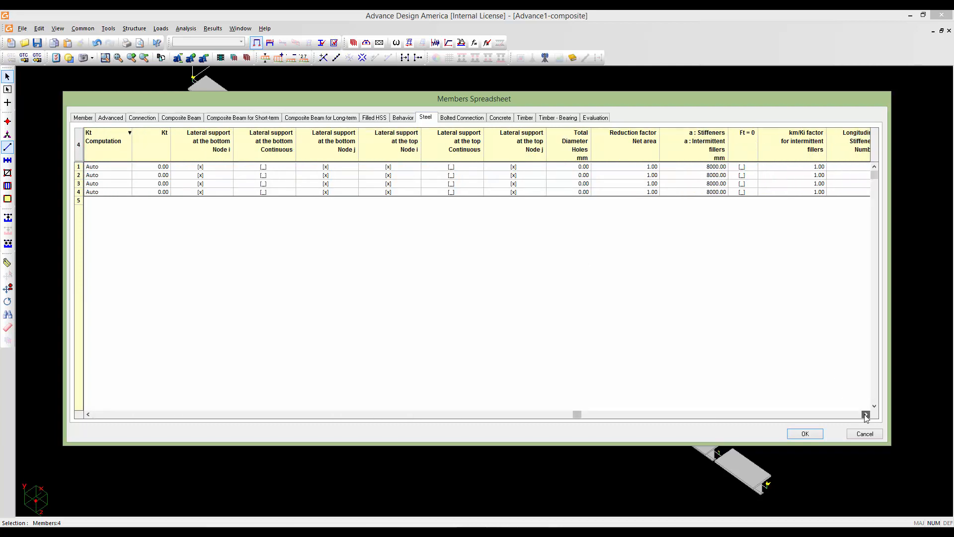
pyautogui.rightClick(617, 148)
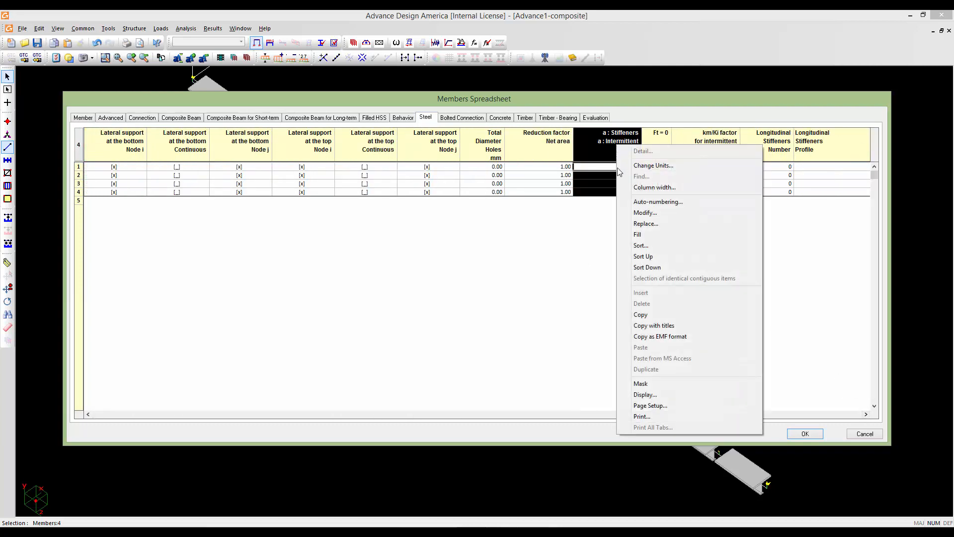
pyautogui.click(641, 224)
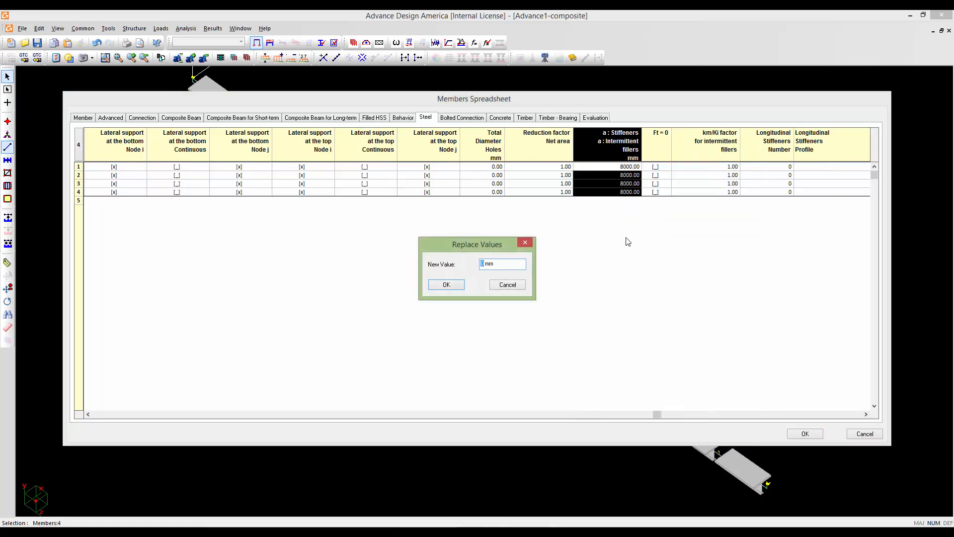
pyautogui.write('260')
pyautogui.click(452, 286)
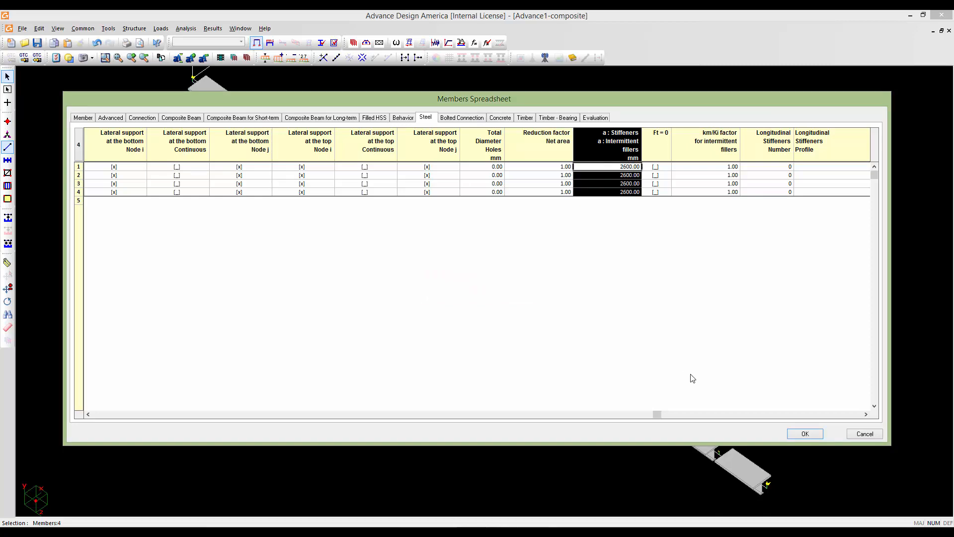
pyautogui.click(803, 434)
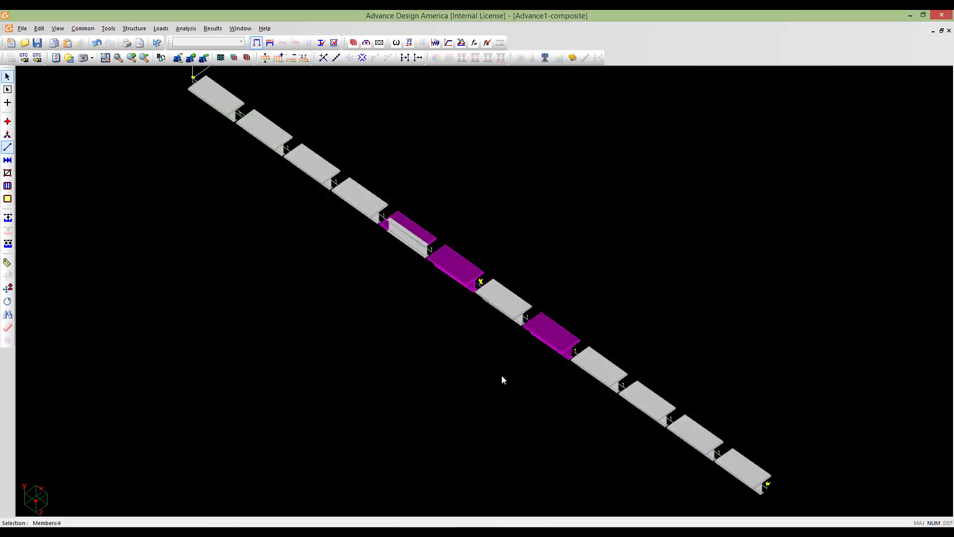
# - Check the steel design parameters and stiffener spacing of the member just after the middle support
pyautogui.click(501, 374)
pyautogui.scroll(3, 518, 293)
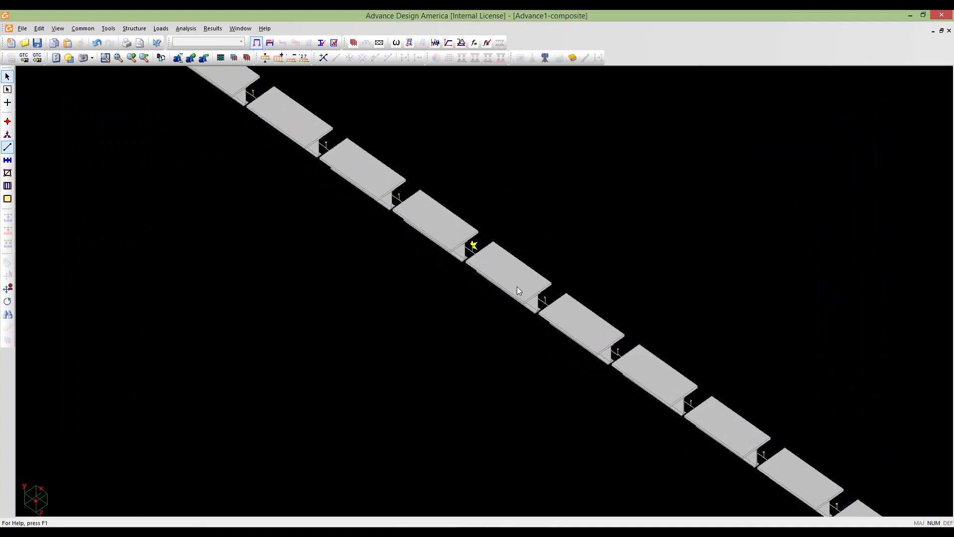
pyautogui.doubleClick(517, 288)
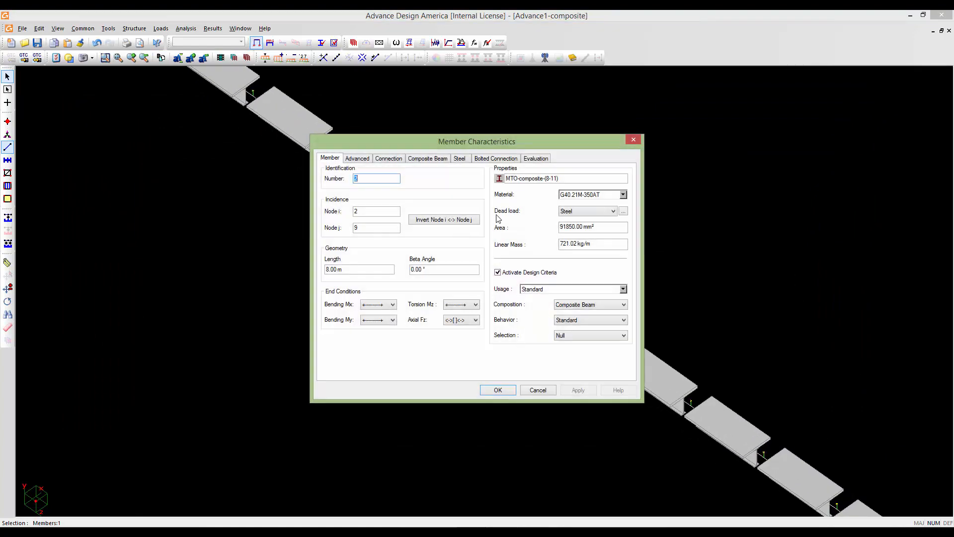
pyautogui.click(459, 158)
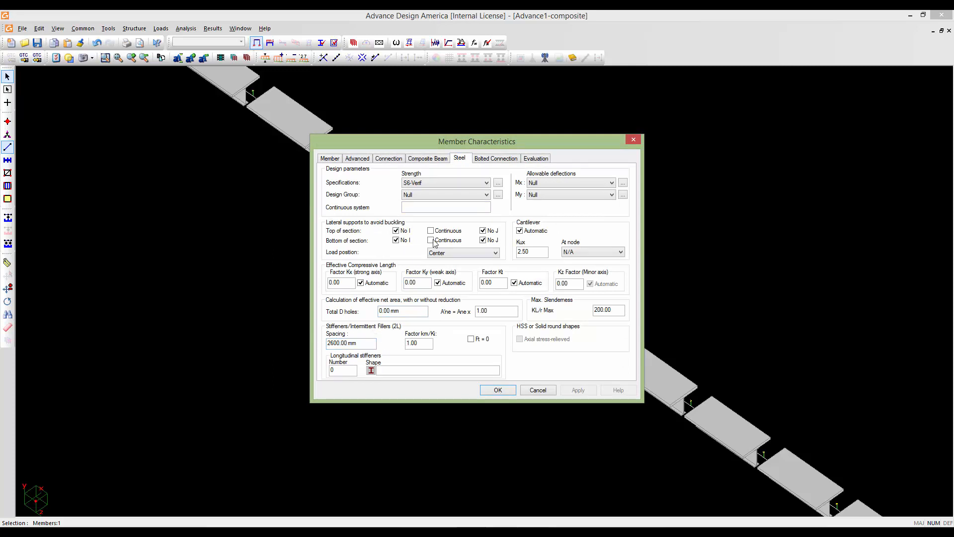
pyautogui.click(497, 390)
pyautogui.scroll(-3, 497, 390)
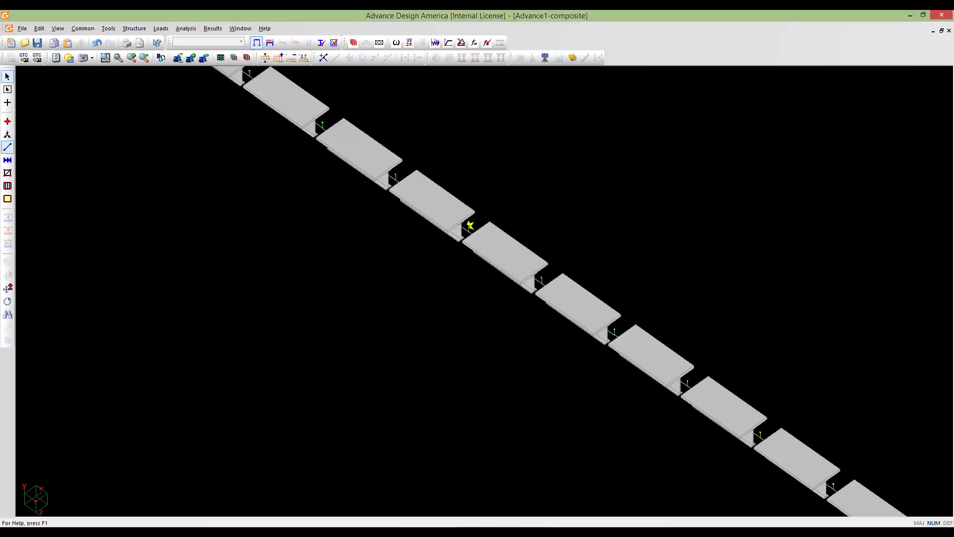
pyautogui.scroll(-3, 502, 375)
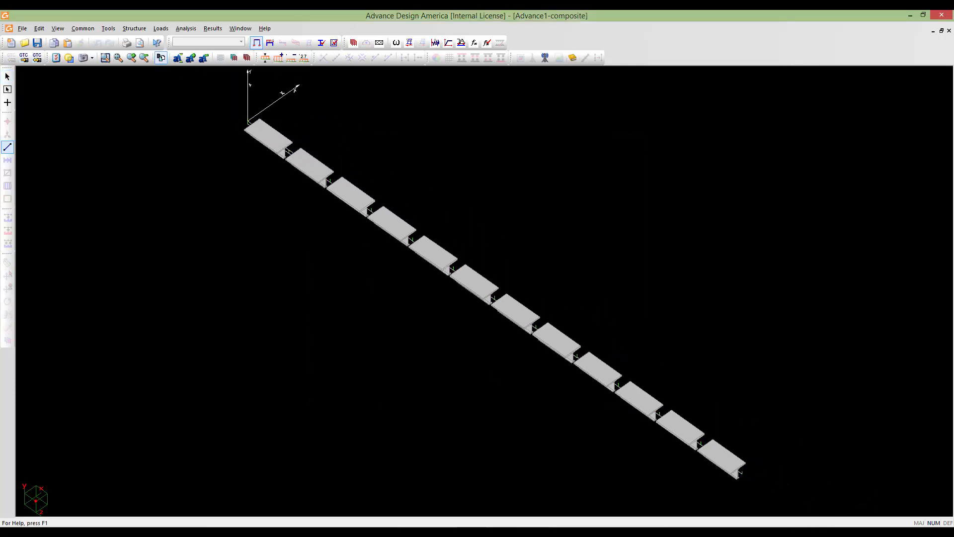
pyautogui.moveTo(513, 381); pyautogui.dragTo(511, 381, button='middle')
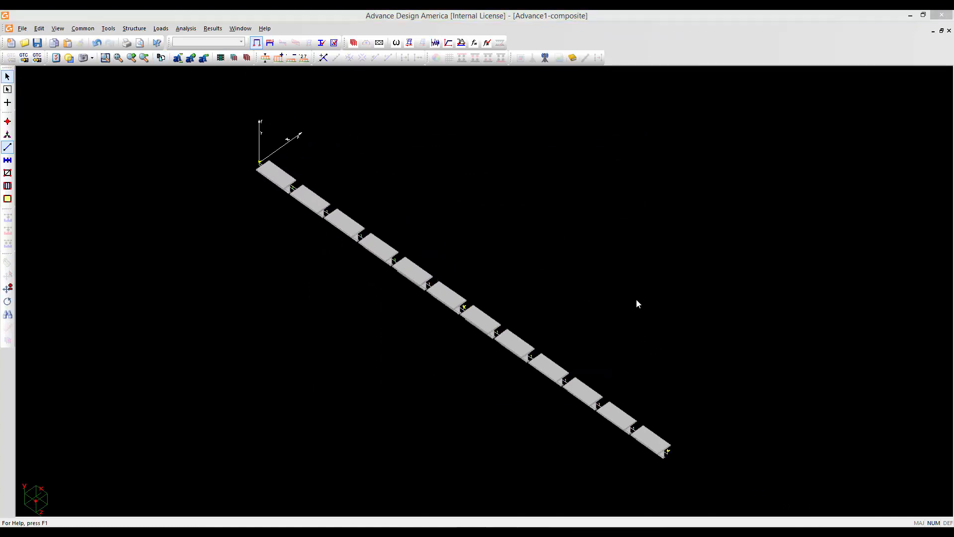
pyautogui.click(636, 300)
pyautogui.moveTo(638, 318)
pyautogui.mouseDown(button='middle')
pyautogui.moveTo(646, 329)
pyautogui.moveTo(625, 320)
pyautogui.mouseUp(button='middle')
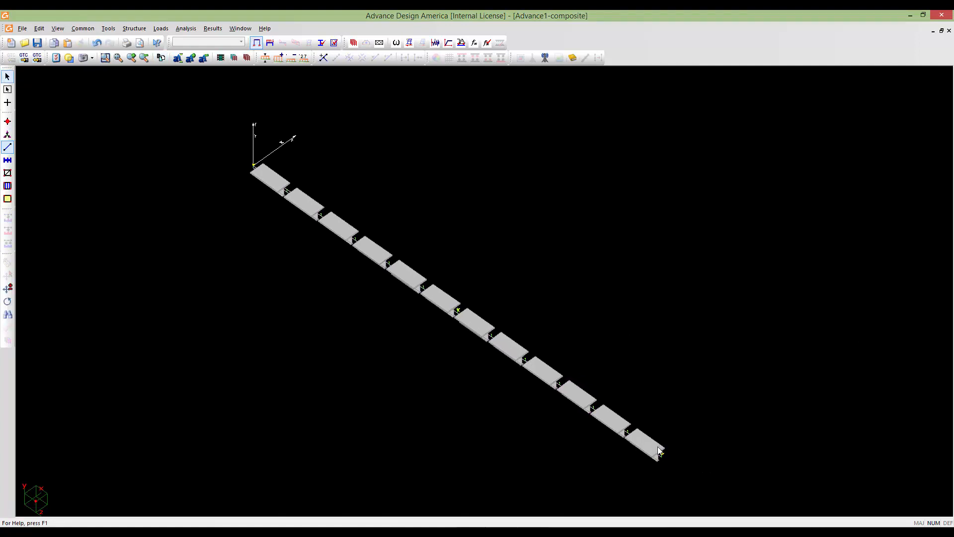
pyautogui.moveTo(529, 352); pyautogui.dragTo(512, 363, button='middle')
pyautogui.scroll(-2, 508, 321)
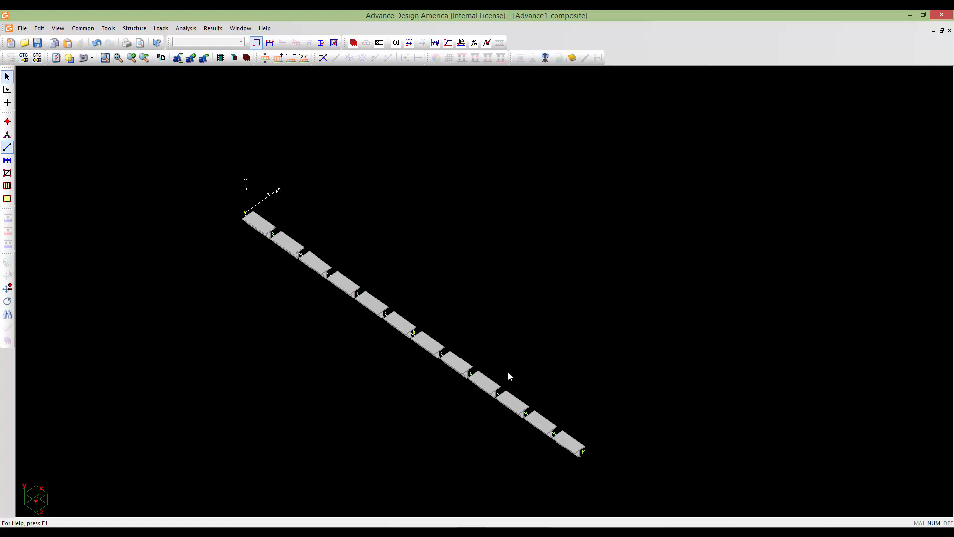
pyautogui.moveTo(506, 362); pyautogui.dragTo(494, 350, button='middle')
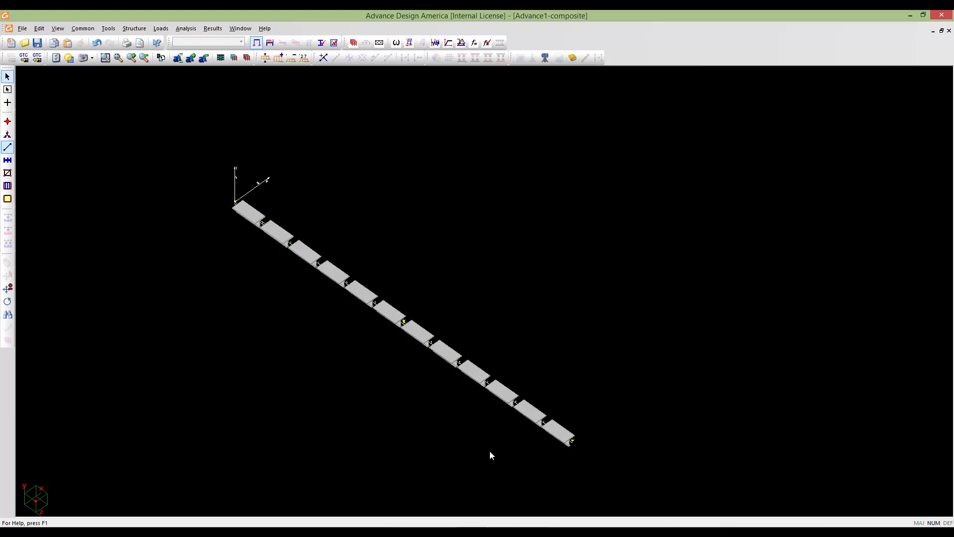
# - Select all members and supports of the girder line and copy them by translation with Dx set to 3 m
pyautogui.hotkey('ctrl', 'a')
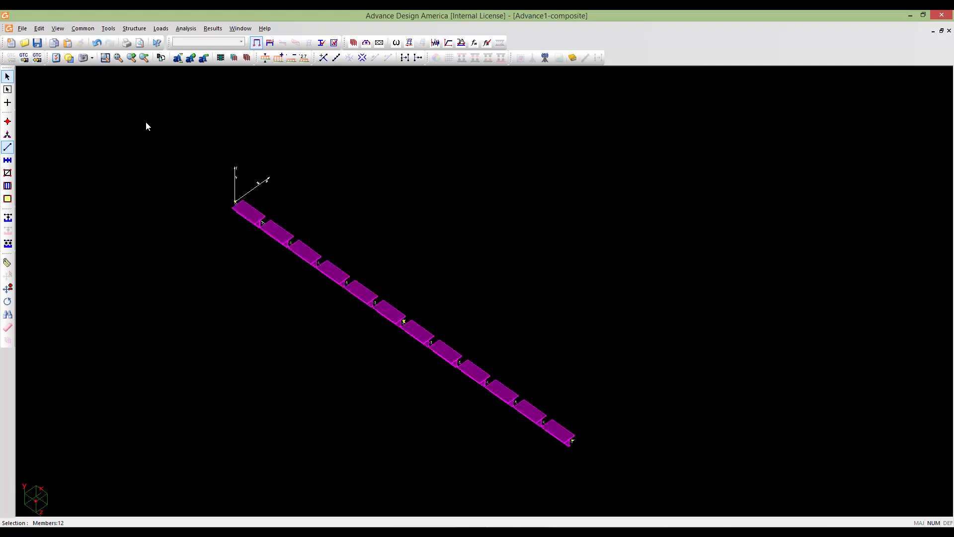
pyautogui.click(8, 135)
pyautogui.moveTo(626, 484); pyautogui.dragTo(183, 176)
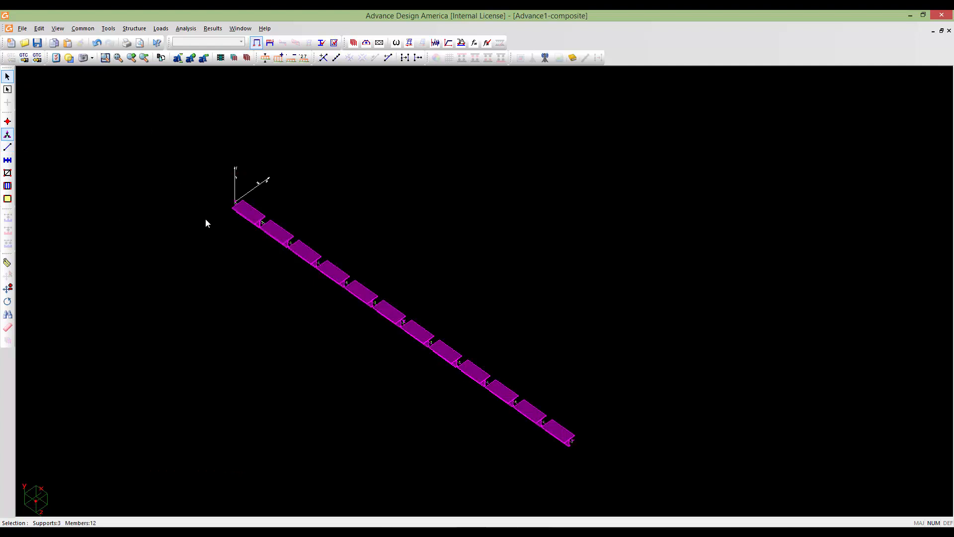
pyautogui.hotkey('ctrl', 'v')
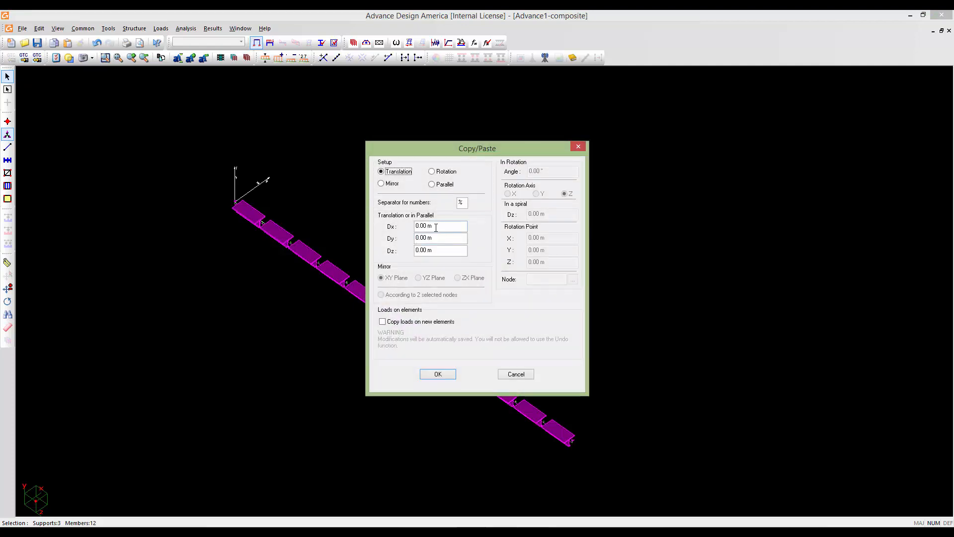
pyautogui.moveTo(434, 227); pyautogui.dragTo(413, 228)
pyautogui.write('3')
pyautogui.click(438, 376)
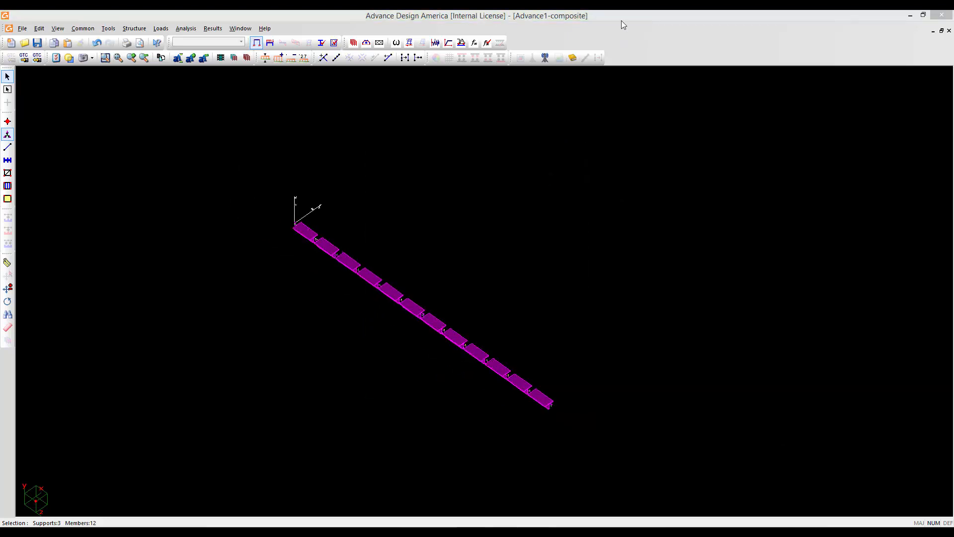
pyautogui.click(621, 21)
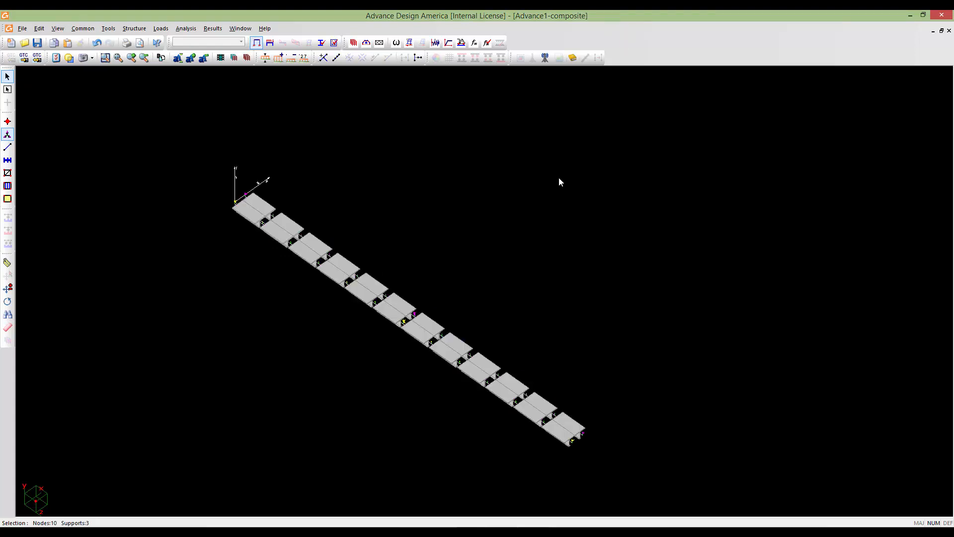
# - Repeat the translated copy of the girder line and its supports twice to make four parallel lines
pyautogui.moveTo(559, 187); pyautogui.dragTo(534, 176, button='middle')
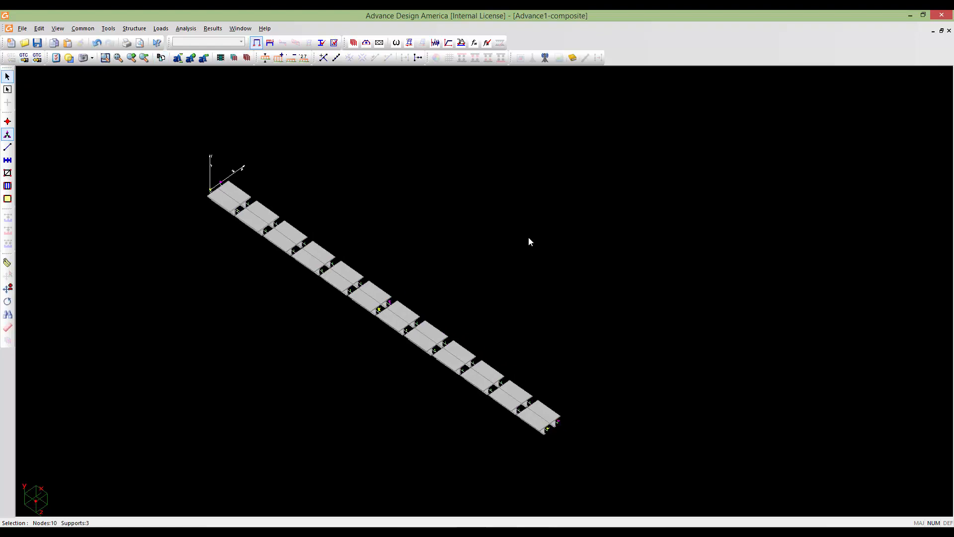
pyautogui.scroll(3, 509, 249)
pyautogui.moveTo(502, 250); pyautogui.dragTo(502, 258, button='middle')
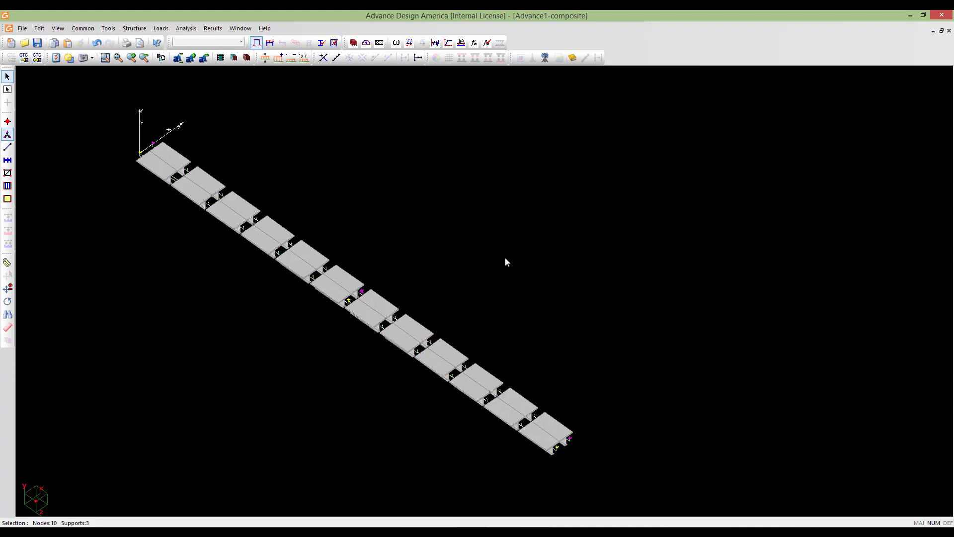
pyautogui.hotkey('ctrl', 'v')
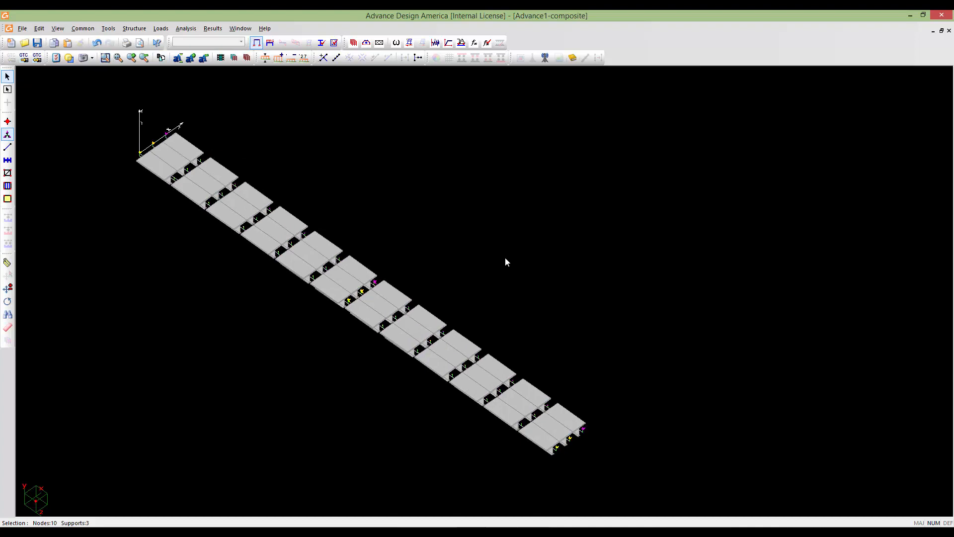
pyautogui.hotkey('ctrl', 'v')
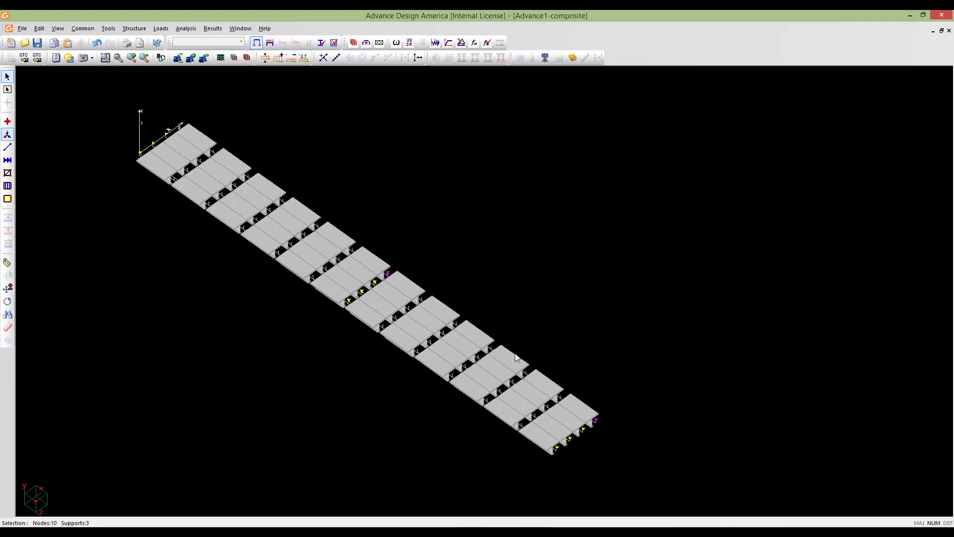
# - Examine the four-girder bridge model from several angles, including the end and middle supports
pyautogui.moveTo(517, 366); pyautogui.dragTo(517, 315, button='middle')
pyautogui.moveTo(515, 386); pyautogui.dragTo(507, 330, button='middle')
pyautogui.click(437, 357)
pyautogui.scroll(4, 507, 331)
pyautogui.scroll(-5, 507, 331)
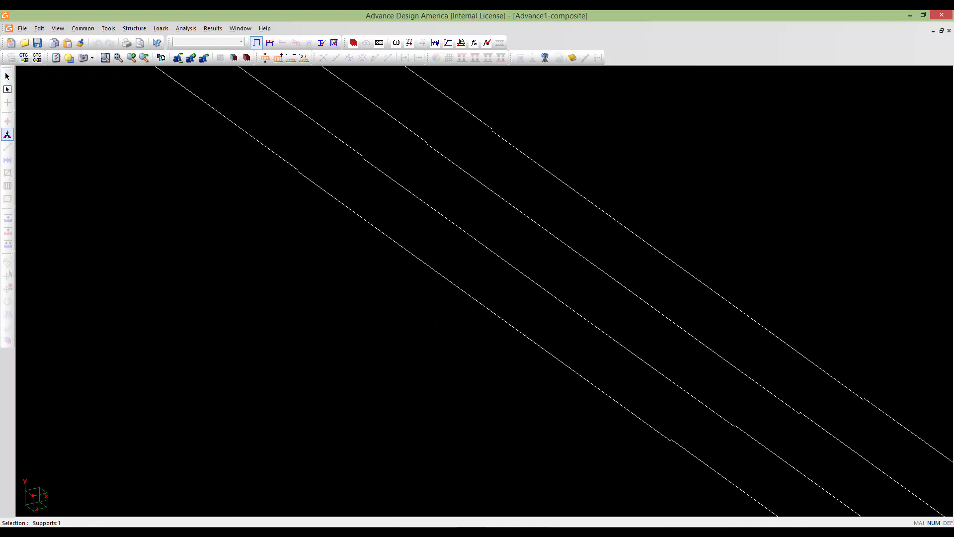
pyautogui.moveTo(617, 397); pyautogui.dragTo(517, 343, button='middle')
pyautogui.scroll(4, 525, 343)
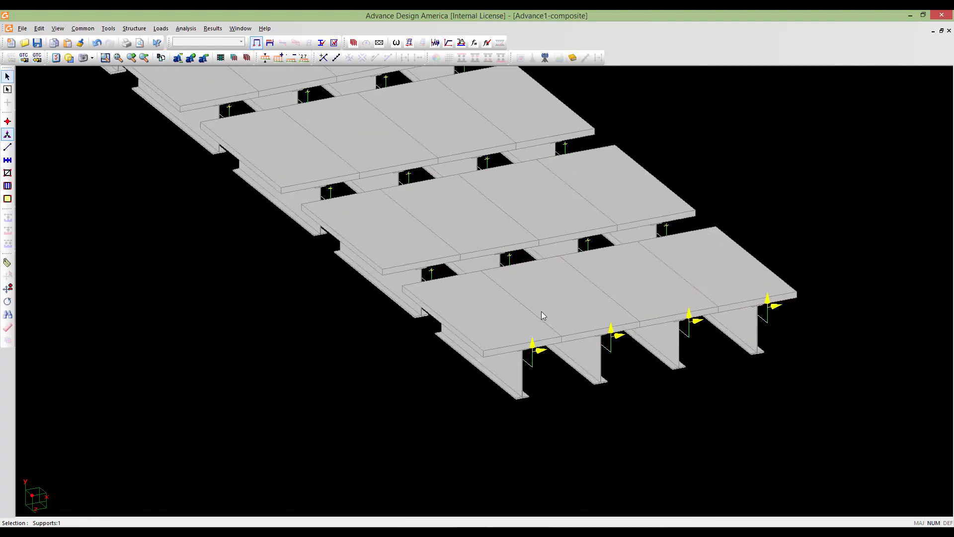
pyautogui.scroll(-5, 542, 315)
pyautogui.moveTo(426, 256); pyautogui.dragTo(472, 318, button='middle')
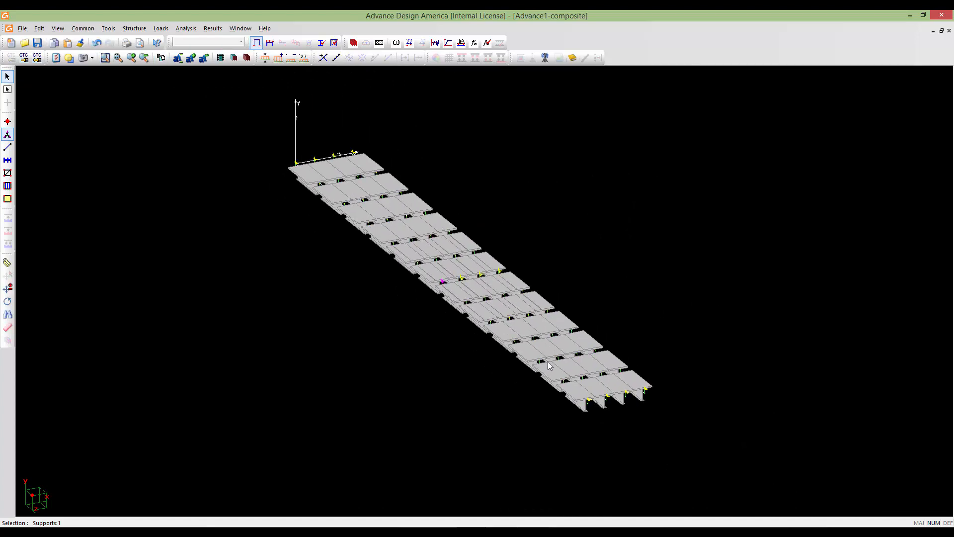
pyautogui.scroll(4, 547, 361)
pyautogui.scroll(-1, 500, 321)
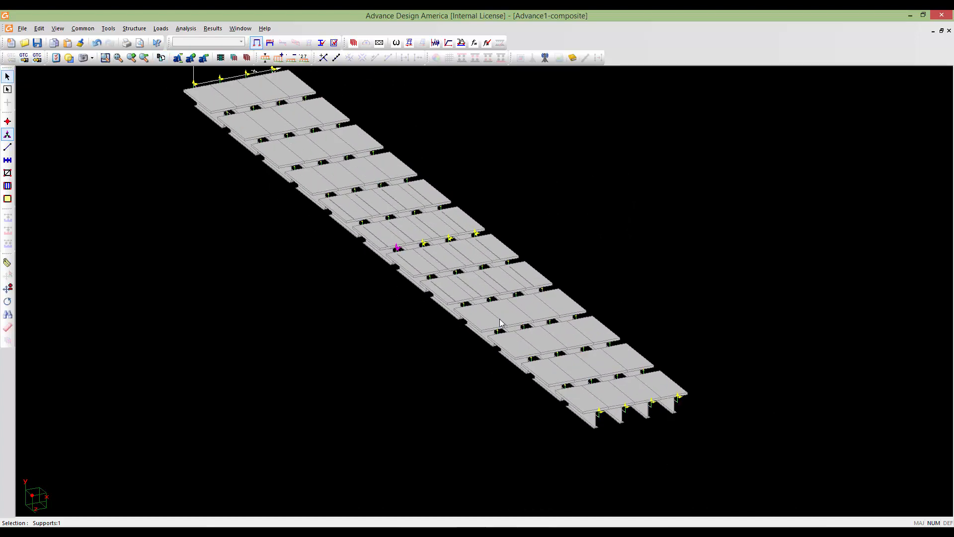
pyautogui.moveTo(400, 274); pyautogui.dragTo(502, 312, button='middle')
pyautogui.scroll(-1, 490, 314)
pyautogui.scroll(-1, 490, 314)
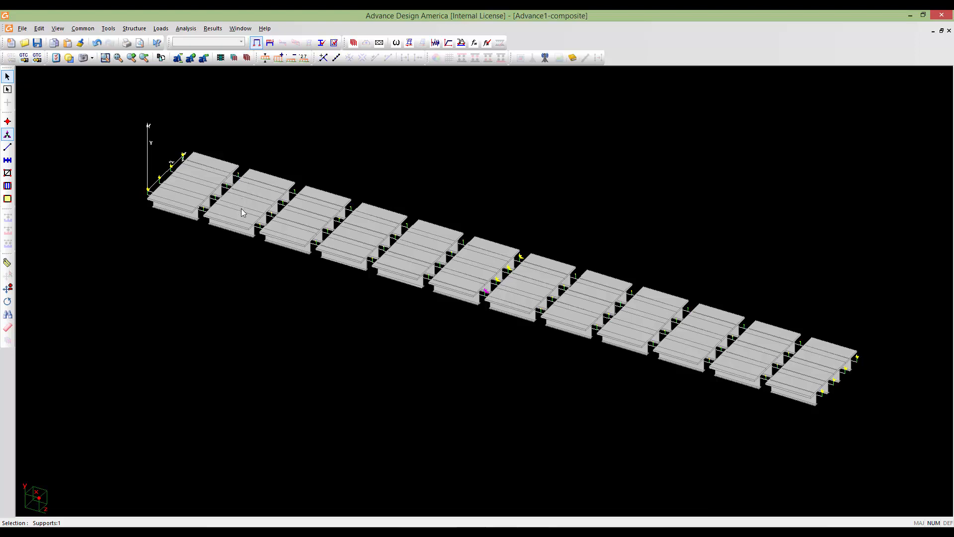
pyautogui.moveTo(283, 287); pyautogui.dragTo(314, 288, button='middle')
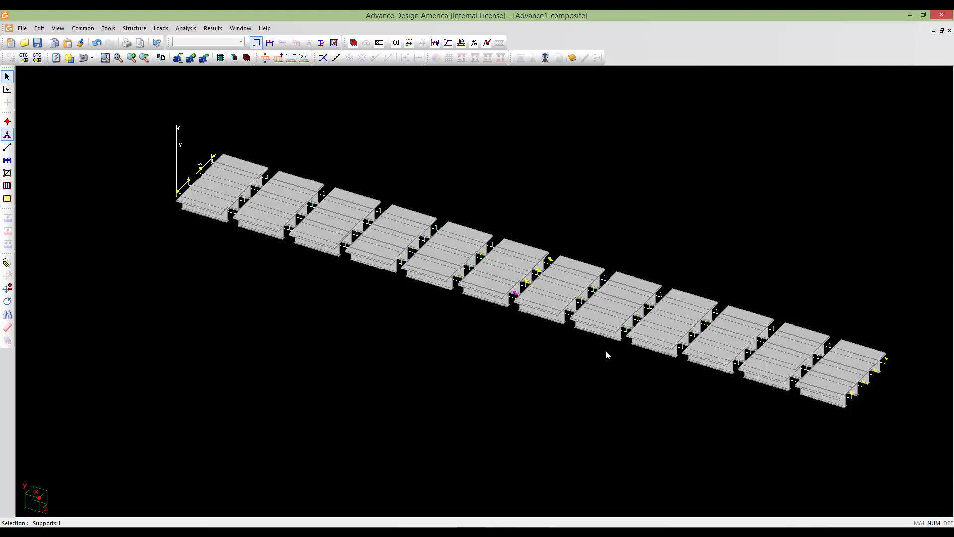
pyautogui.moveTo(683, 385); pyautogui.dragTo(682, 399, button='middle')
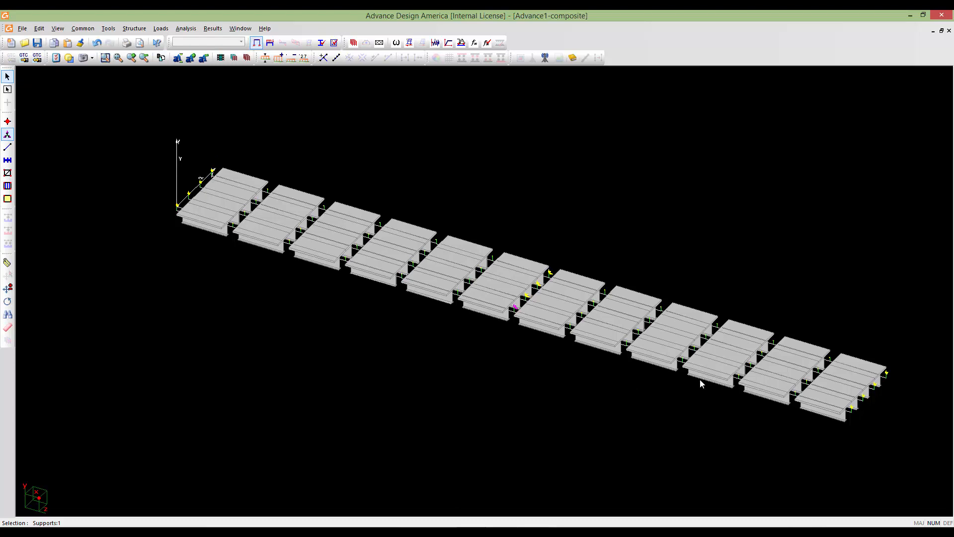
pyautogui.scroll(5, 509, 333)
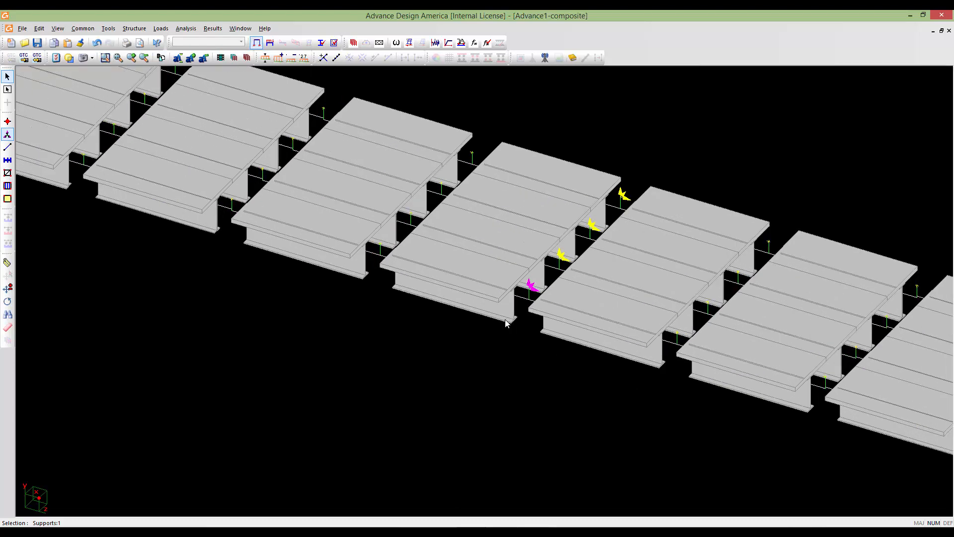
pyautogui.scroll(-8, 506, 323)
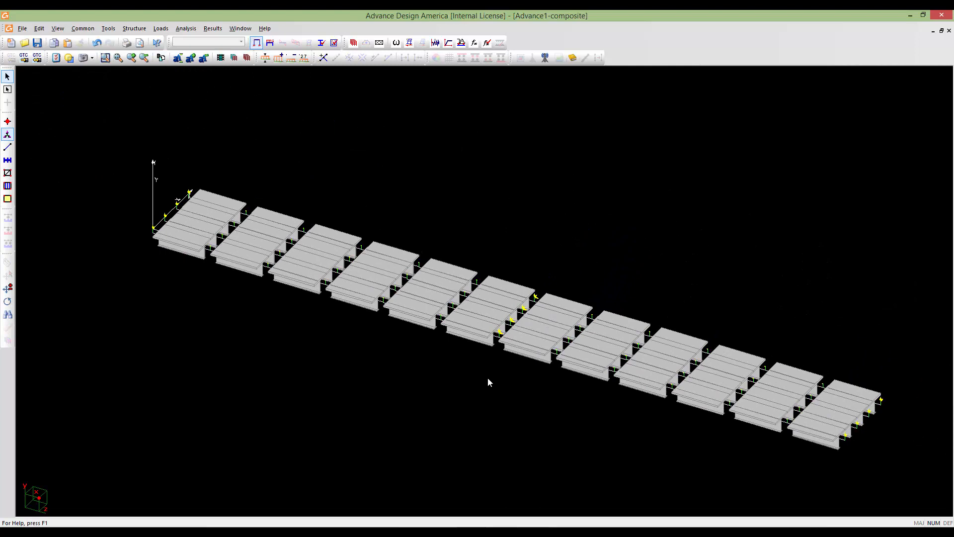
pyautogui.moveTo(488, 378); pyautogui.dragTo(483, 370, button='middle')
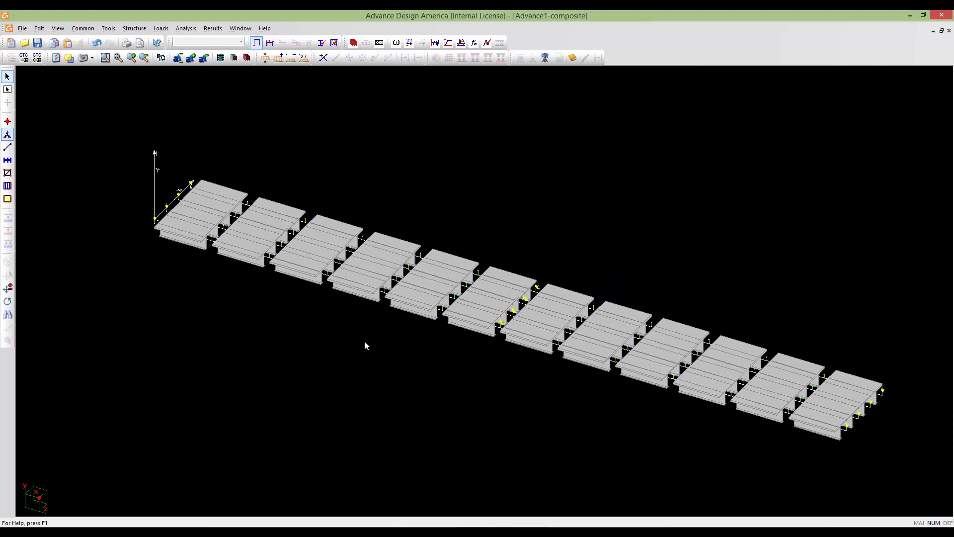
# - Select all members of the four girder lines and save them as a selection named "beams"
pyautogui.click(7, 147)
pyautogui.moveTo(902, 465); pyautogui.dragTo(535, 273)
pyautogui.moveTo(174, 132); pyautogui.dragTo(136, 122)
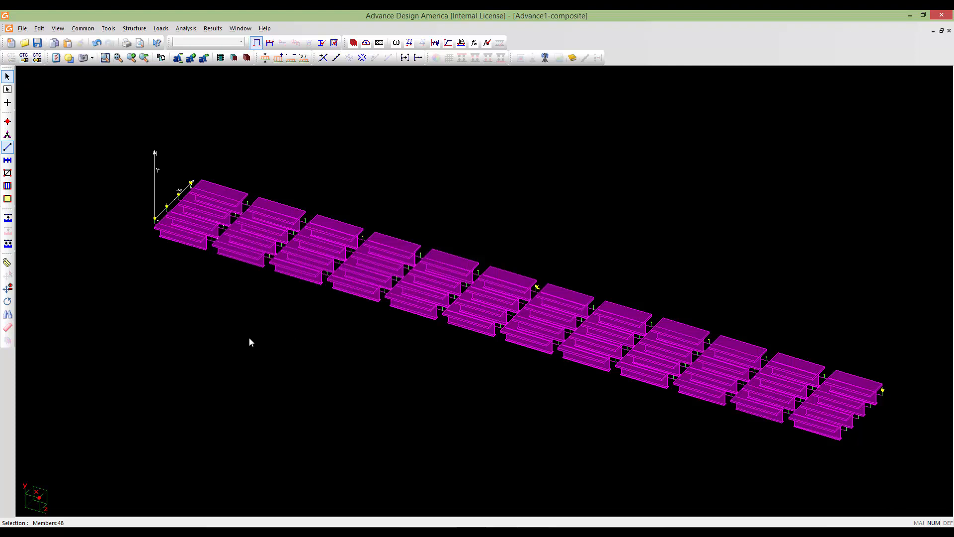
pyautogui.hotkey('ctrl', 'g')
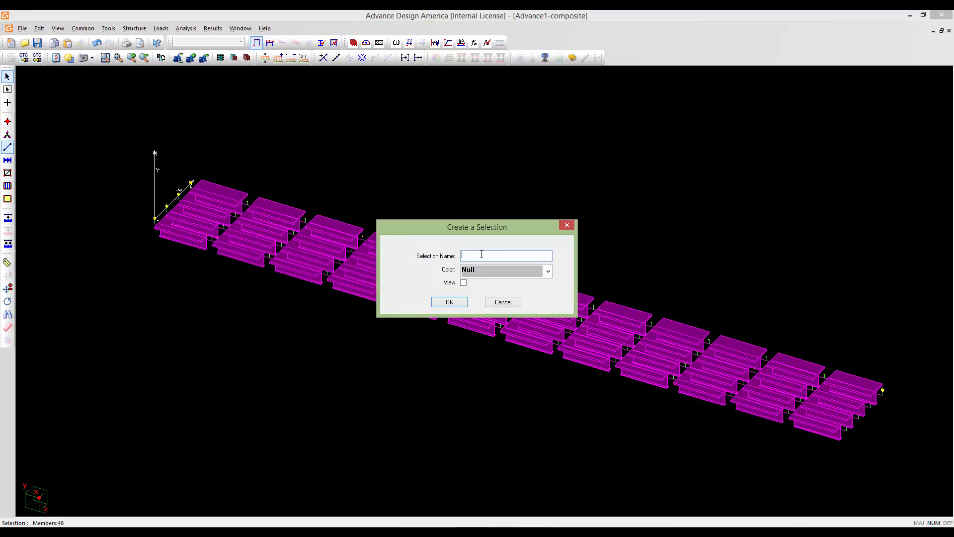
pyautogui.write('beams')
pyautogui.click(449, 302)
pyautogui.click(471, 386)
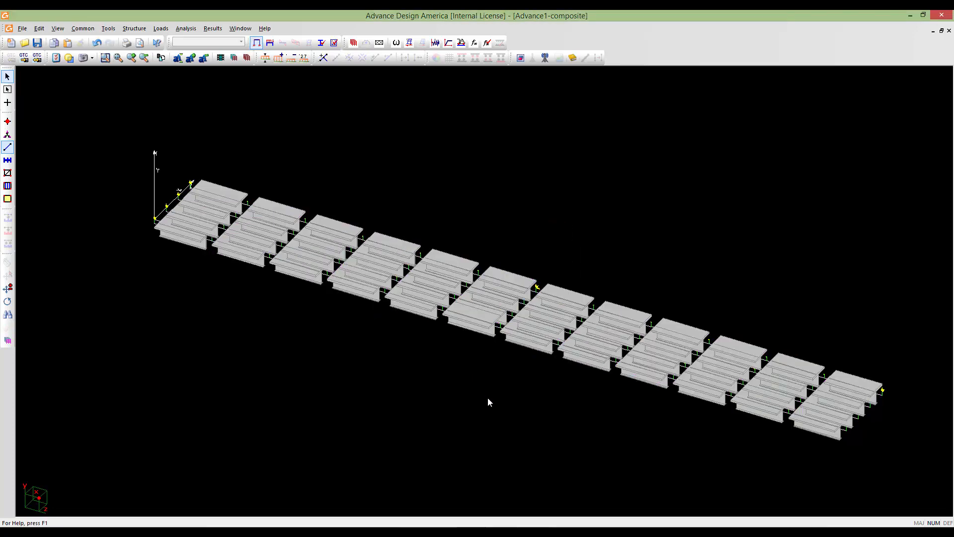
# - Recall the saved "beams" selection to check its members, and clear the selection
pyautogui.moveTo(490, 399); pyautogui.dragTo(482, 390, button='middle')
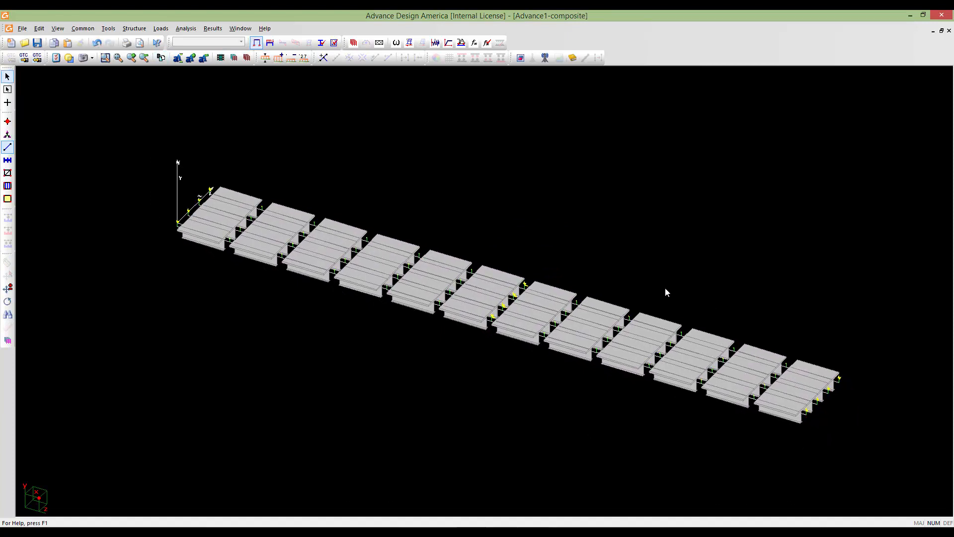
pyautogui.press('s')
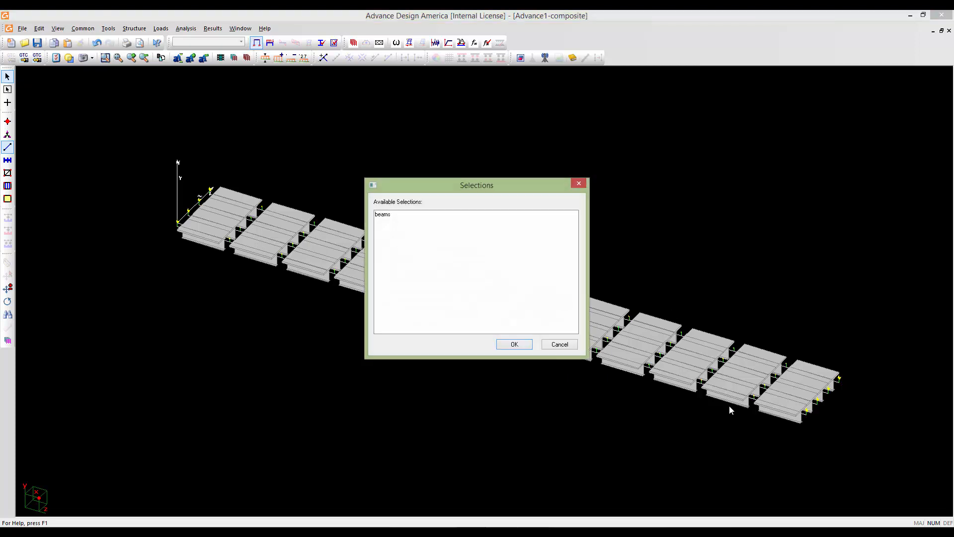
pyautogui.click(380, 215)
pyautogui.click(514, 345)
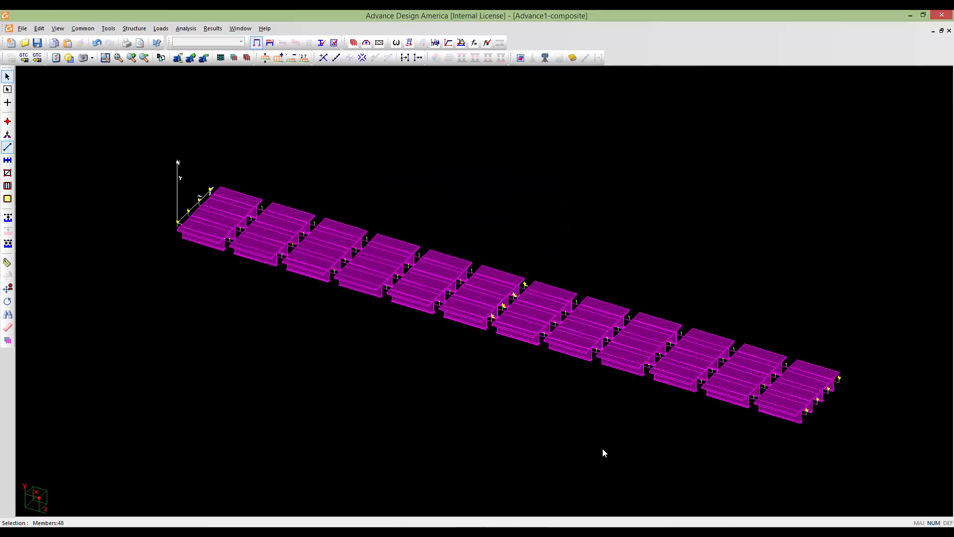
pyautogui.press('Escape')
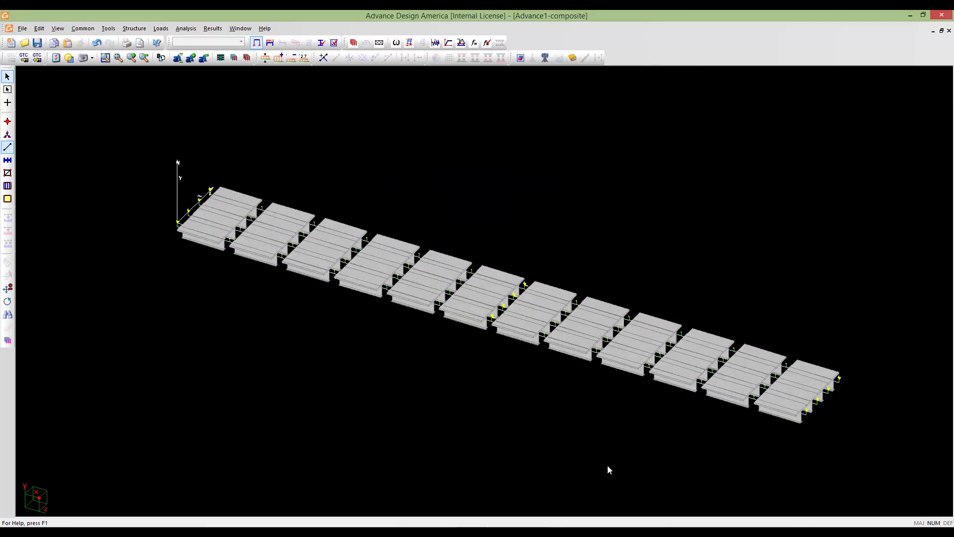
# - Split all the girder members into 4 subdivisions each, with the option to split members along with loads
pyautogui.moveTo(890, 457); pyautogui.dragTo(66, 135)
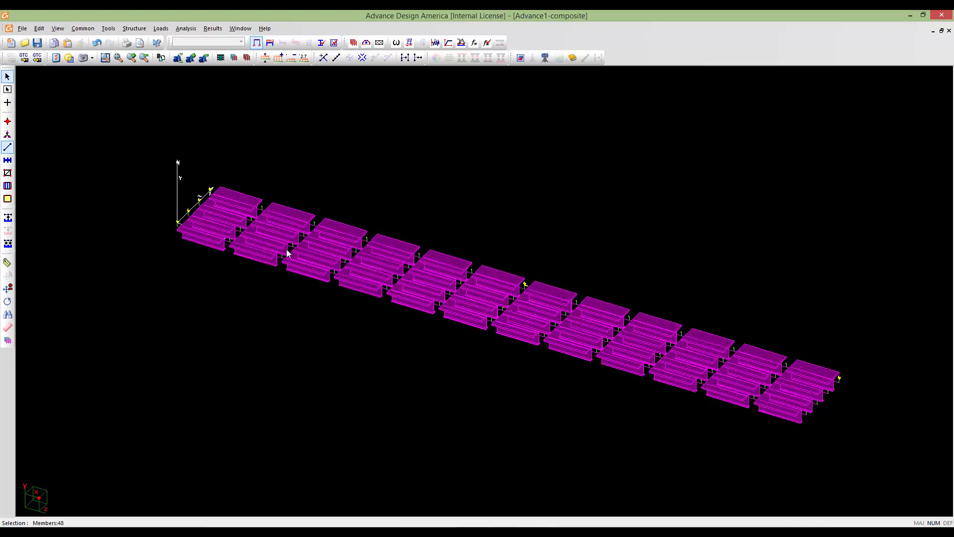
pyautogui.click(336, 57)
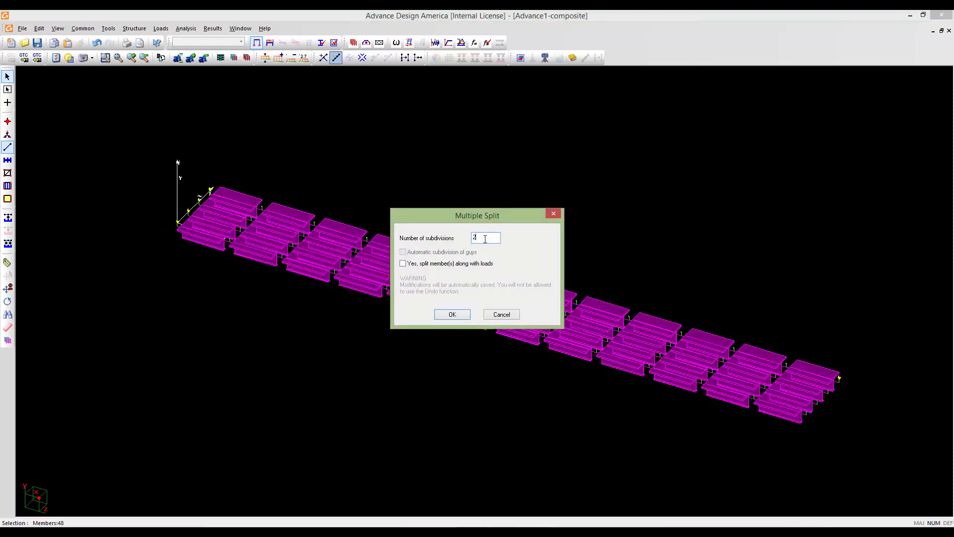
pyautogui.write('4')
pyautogui.click(403, 263)
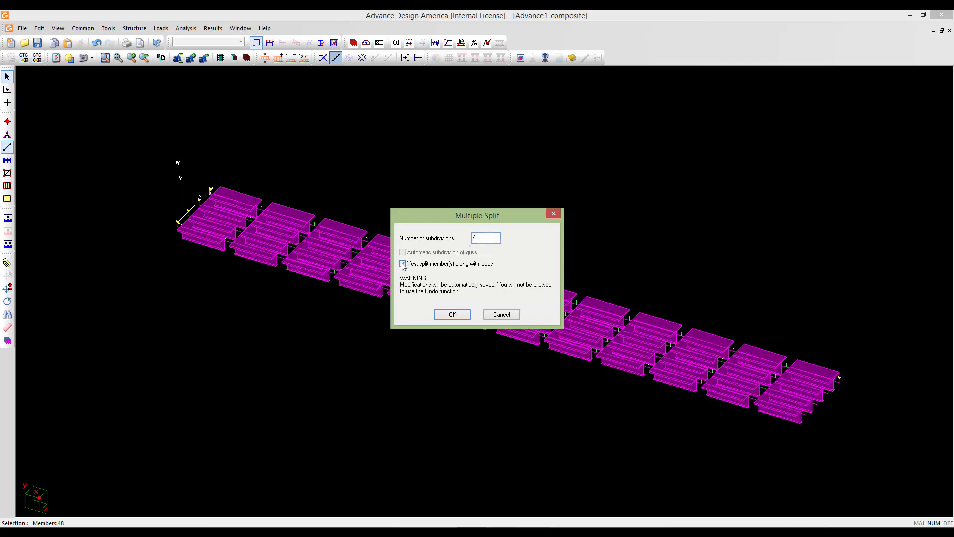
pyautogui.click(451, 314)
# - Examine the subdivided girders from the start supports along the first span
pyautogui.scroll(6, 566, 331)
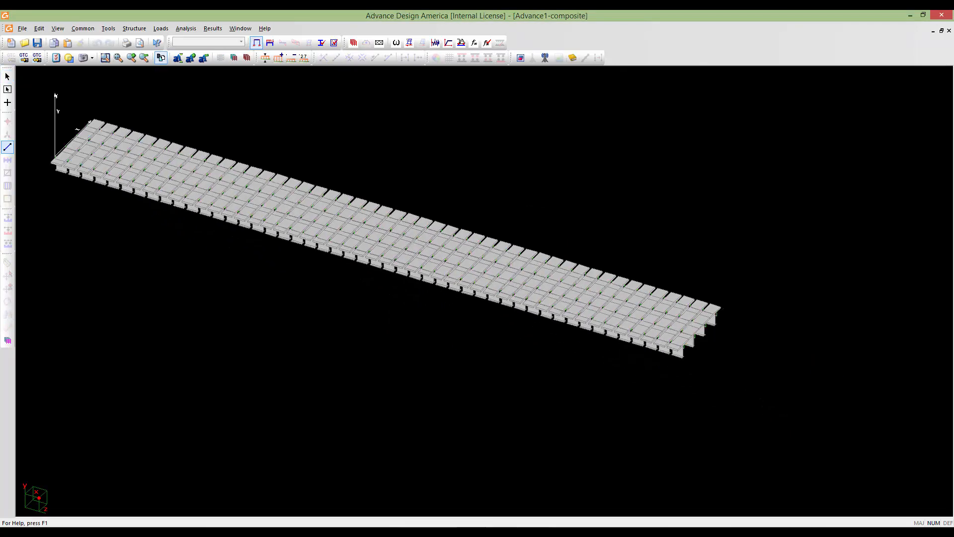
pyautogui.scroll(-1, 500, 367)
pyautogui.moveTo(500, 363); pyautogui.dragTo(832, 445, button='middle')
pyautogui.moveTo(251, 283); pyautogui.dragTo(670, 413, button='middle')
pyautogui.moveTo(75, 231); pyautogui.dragTo(374, 291, button='middle')
pyautogui.scroll(-2, 378, 298)
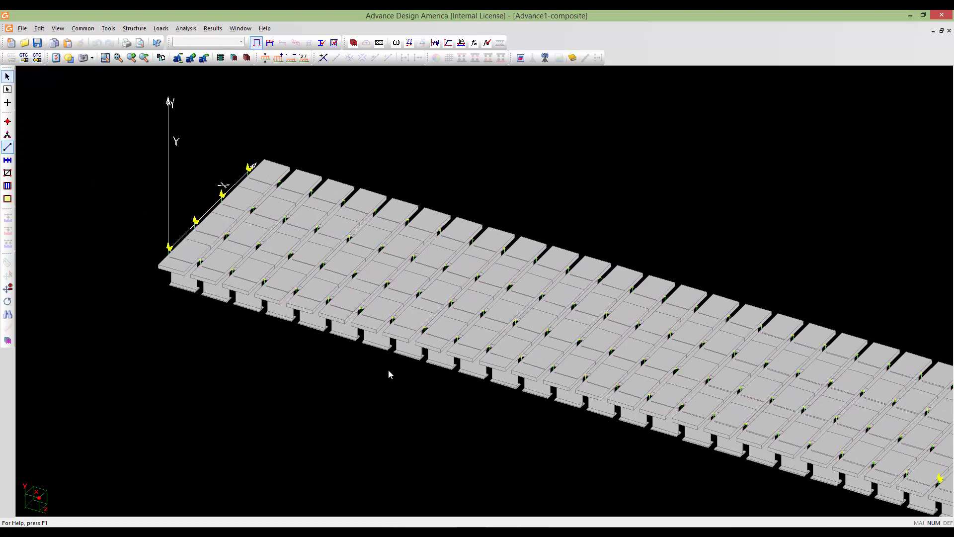
pyautogui.scroll(3, 295, 298)
pyautogui.scroll(1, 296, 300)
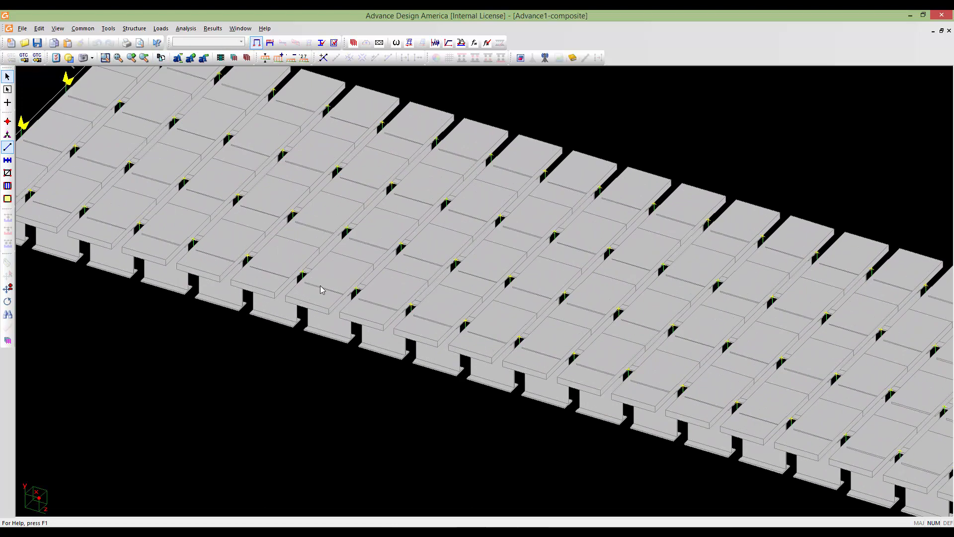
# - Check the connection, composite beam and steel design parameters of a split edge-girder member in the first span
pyautogui.click(326, 291)
pyautogui.doubleClick(326, 291)
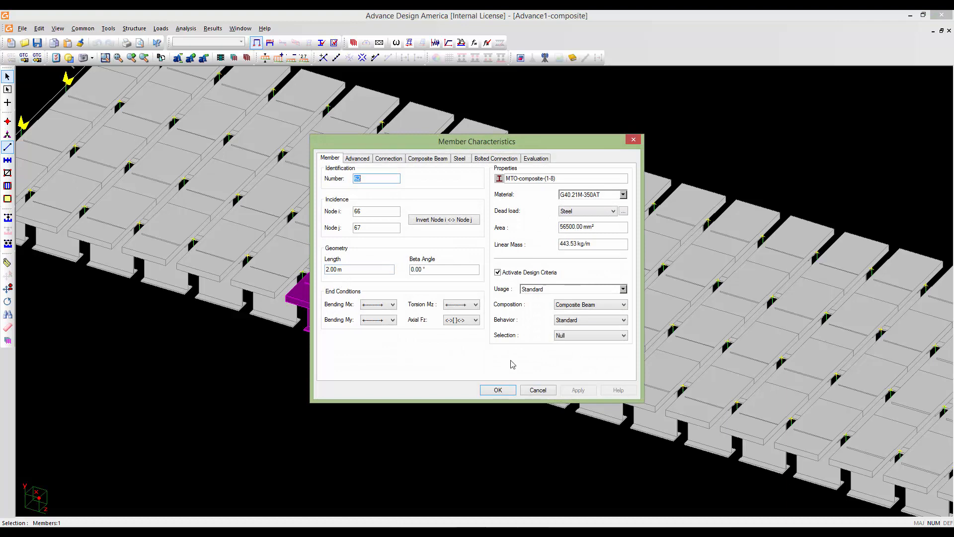
pyautogui.click(357, 159)
pyautogui.click(384, 159)
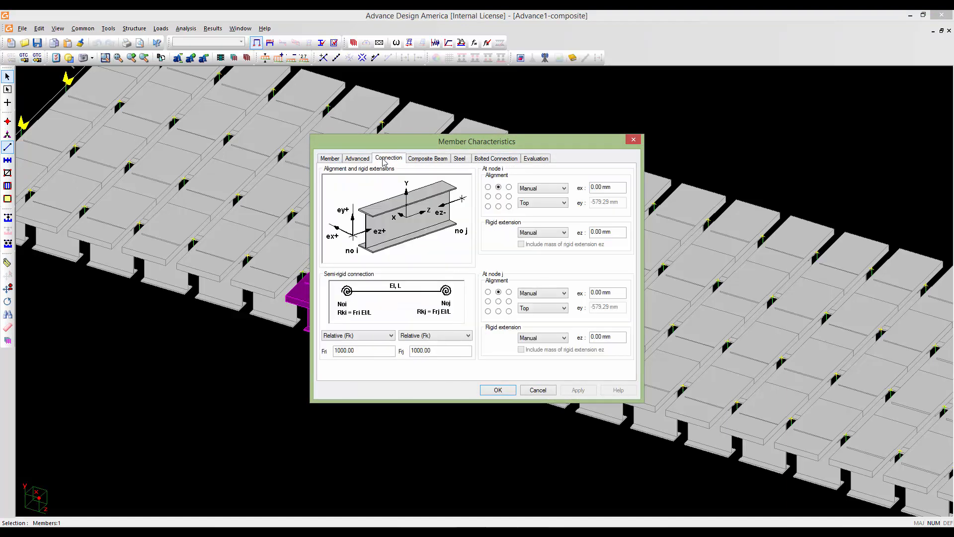
pyautogui.click(416, 159)
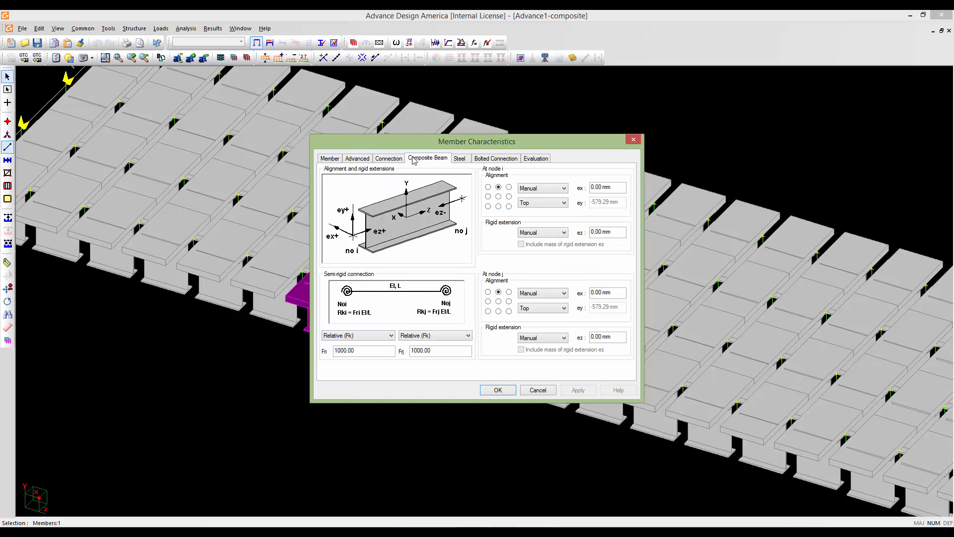
pyautogui.click(458, 160)
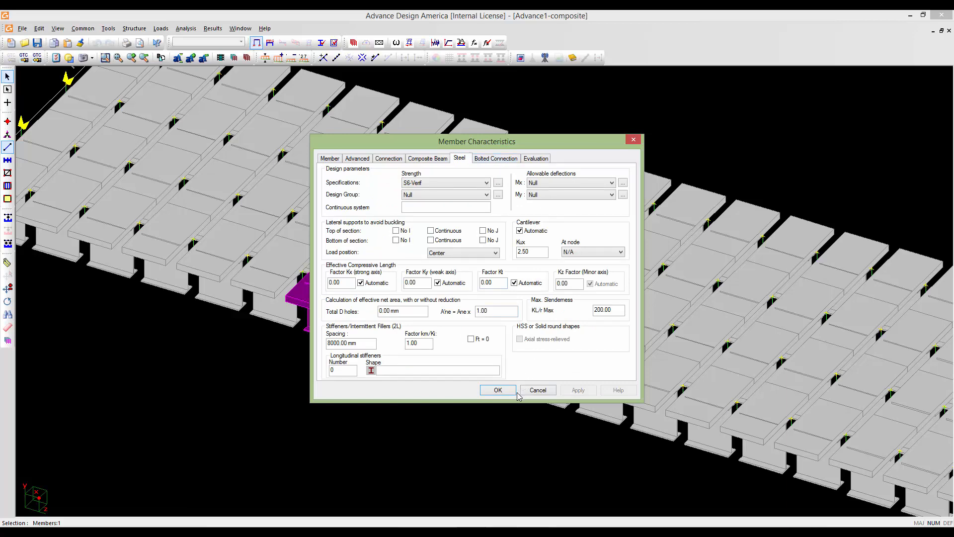
pyautogui.click(497, 390)
# - Examine the subdivided deck from the first span past the middle supports to the far end
pyautogui.scroll(-1, 444, 363)
pyautogui.scroll(-2, 477, 387)
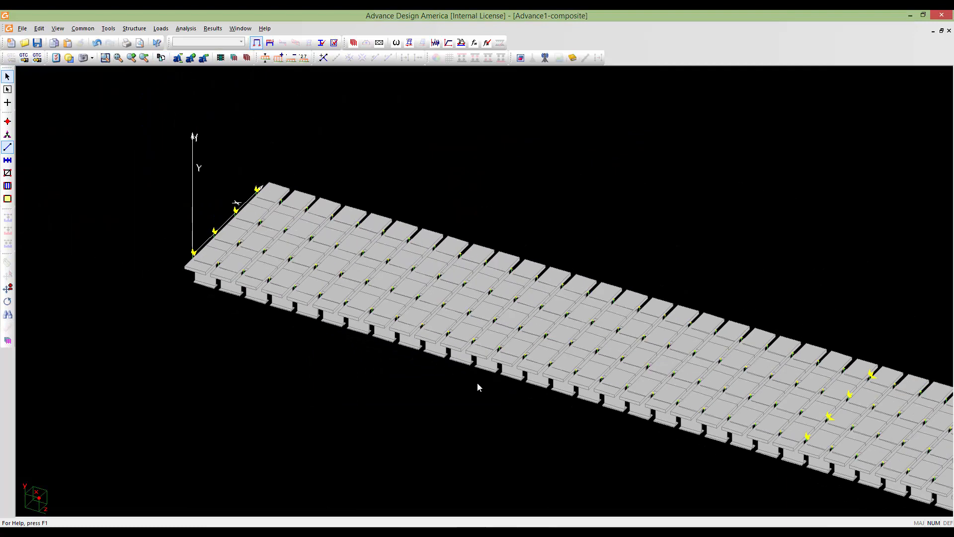
pyautogui.scroll(2, 448, 350)
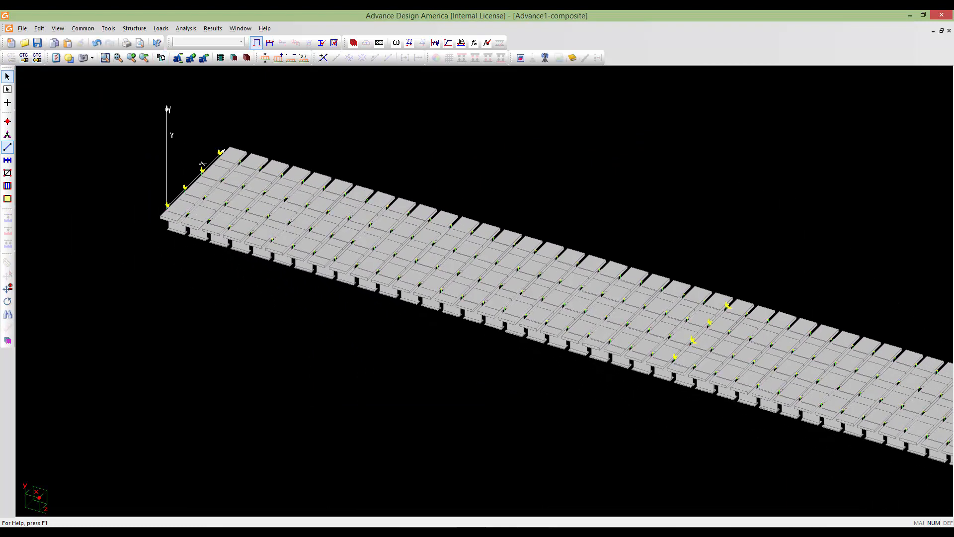
pyautogui.moveTo(425, 325); pyautogui.dragTo(418, 319, button='middle')
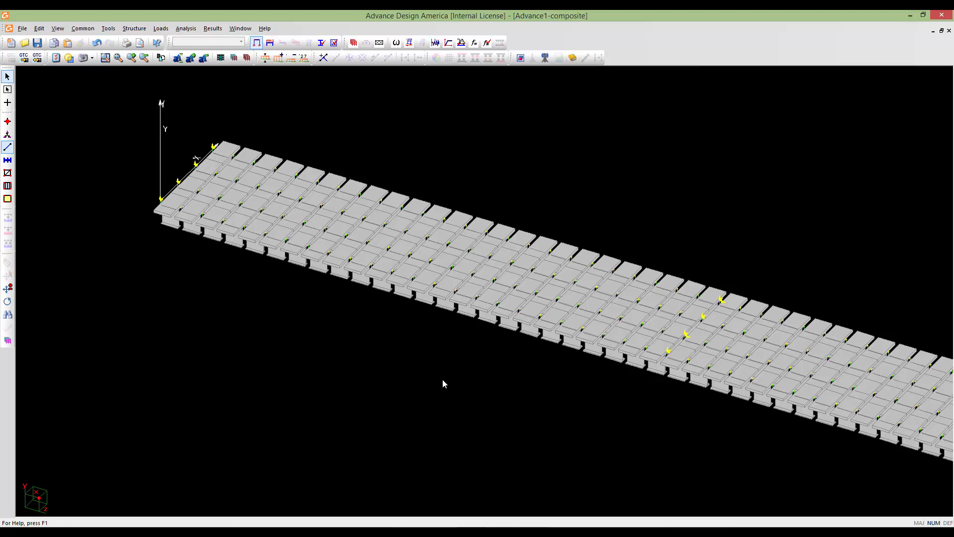
pyautogui.moveTo(455, 373); pyautogui.dragTo(410, 338, button='middle')
pyautogui.scroll(-1, 410, 338)
pyautogui.moveTo(540, 370); pyautogui.dragTo(484, 349, button='middle')
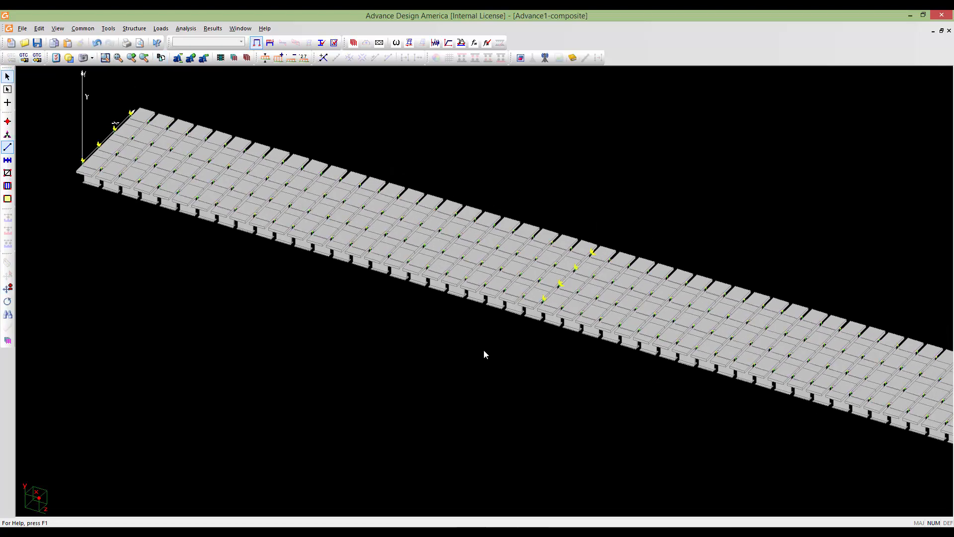
pyautogui.moveTo(927, 444); pyautogui.dragTo(794, 372, button='middle')
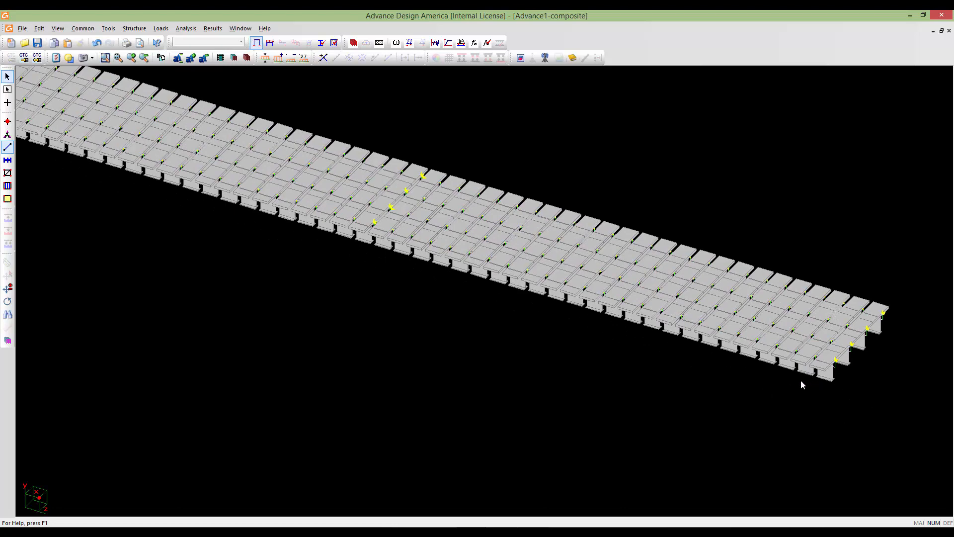
pyautogui.scroll(1, 810, 371)
pyautogui.scroll(8, 810, 371)
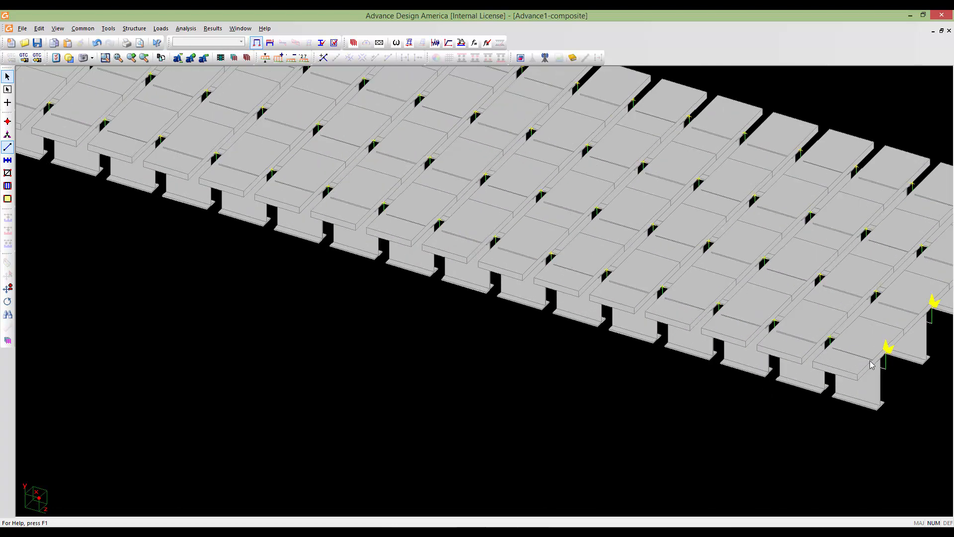
pyautogui.scroll(-2, 852, 380)
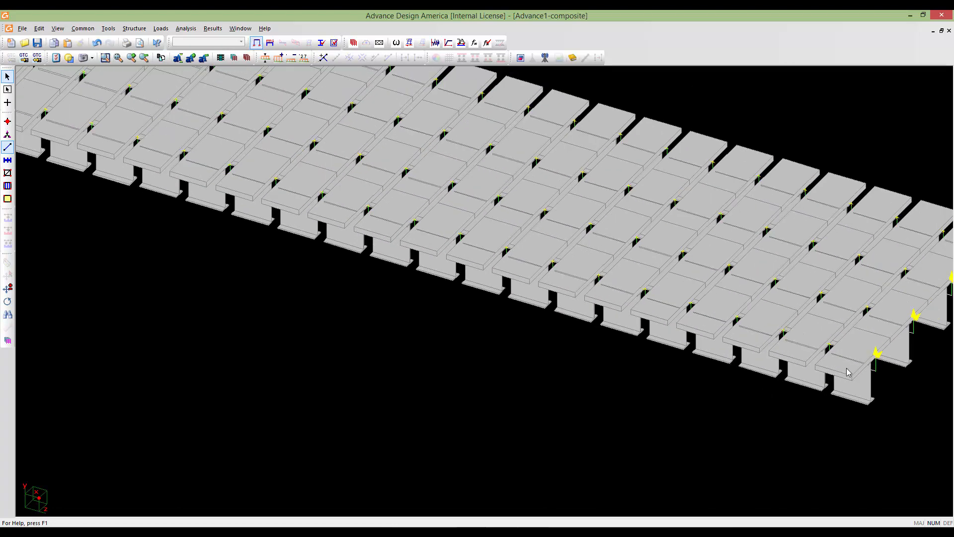
# - Look back along the split girders from the far end to the start supports
pyautogui.moveTo(457, 311); pyautogui.dragTo(585, 366, button='middle')
pyautogui.scroll(-1, 586, 366)
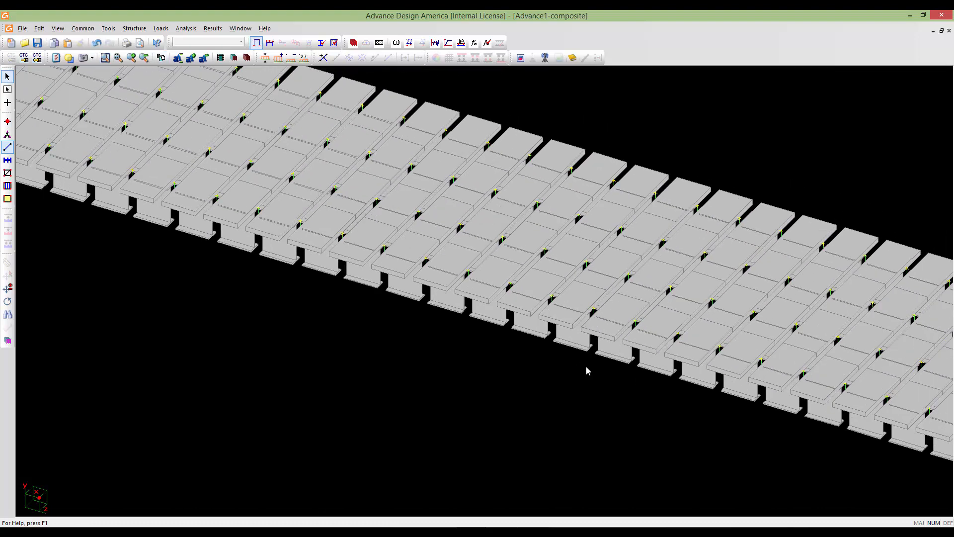
pyautogui.moveTo(467, 369); pyautogui.dragTo(561, 378, button='middle')
pyautogui.moveTo(324, 306); pyautogui.dragTo(600, 404, button='middle')
pyautogui.moveTo(234, 300); pyautogui.dragTo(480, 390, button='middle')
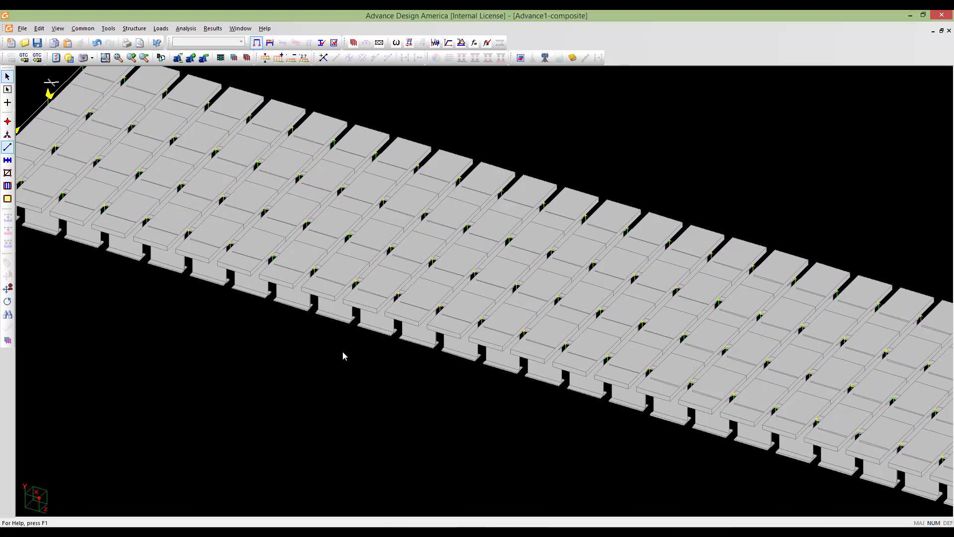
pyautogui.moveTo(251, 308); pyautogui.dragTo(545, 376, button='middle')
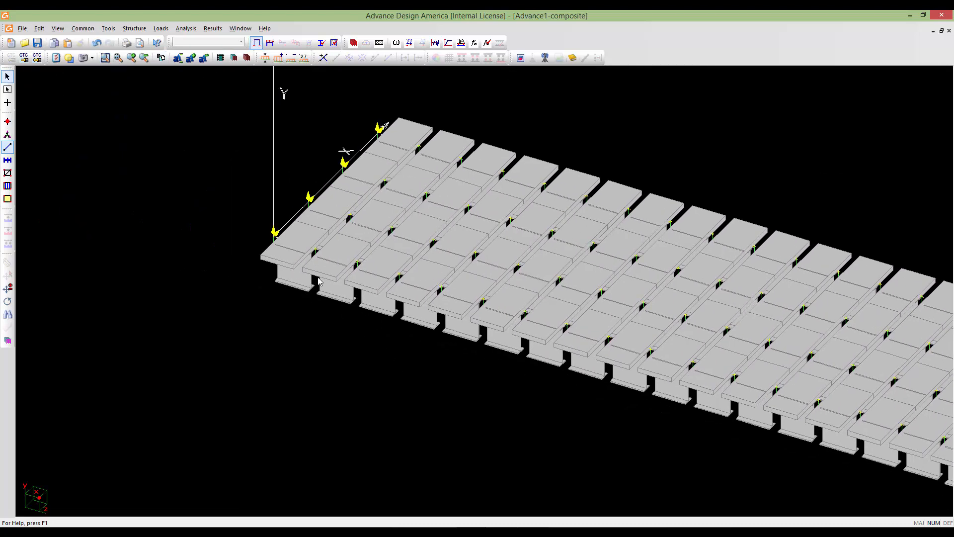
pyautogui.moveTo(314, 267); pyautogui.dragTo(317, 304, button='middle')
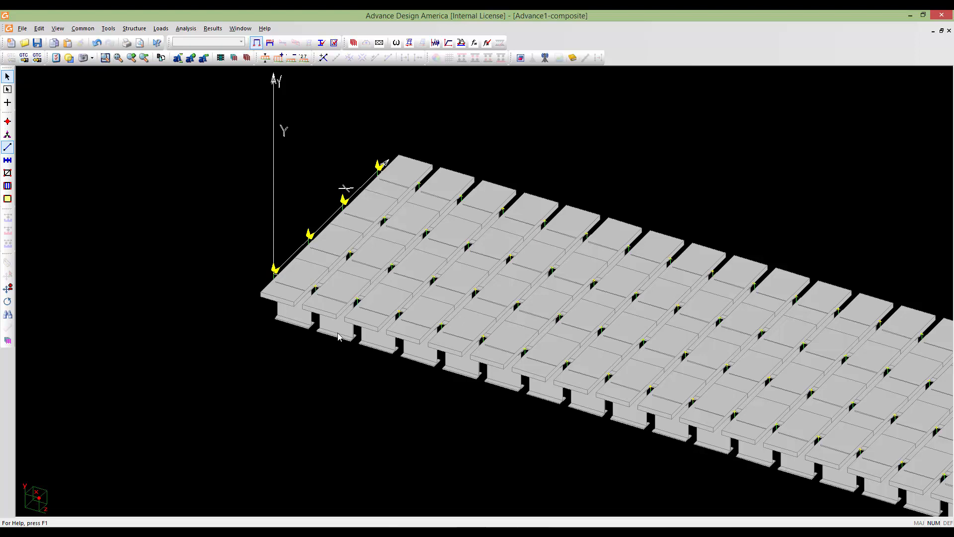
pyautogui.moveTo(338, 337); pyautogui.dragTo(302, 319, button='middle')
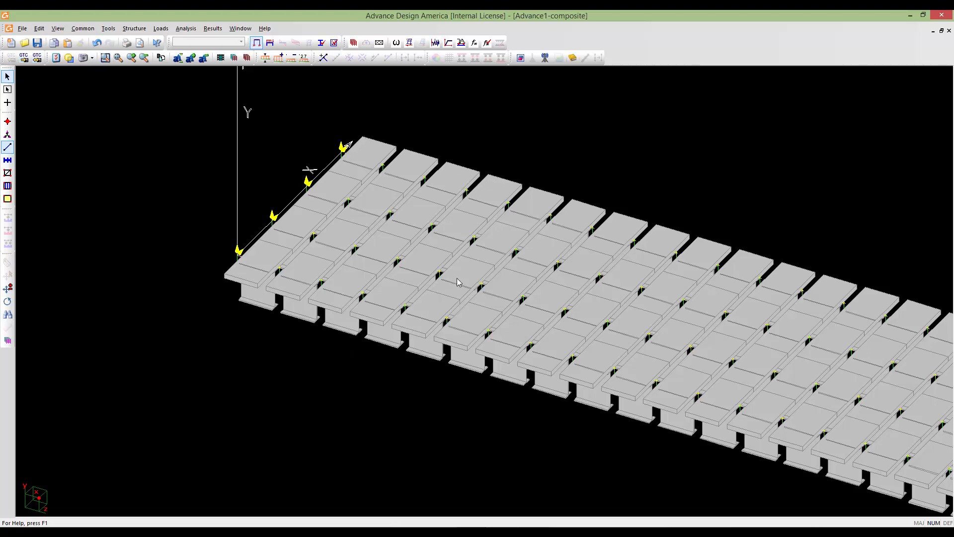
# - Inspect the member subdivisions along both spans again, with a close look at the end supports
pyautogui.moveTo(446, 278); pyautogui.dragTo(356, 247, button='middle')
pyautogui.scroll(-2, 358, 256)
pyautogui.moveTo(400, 297); pyautogui.dragTo(271, 236, button='middle')
pyautogui.moveTo(616, 355); pyautogui.dragTo(420, 257, button='middle')
pyautogui.moveTo(556, 293); pyautogui.dragTo(470, 288, button='middle')
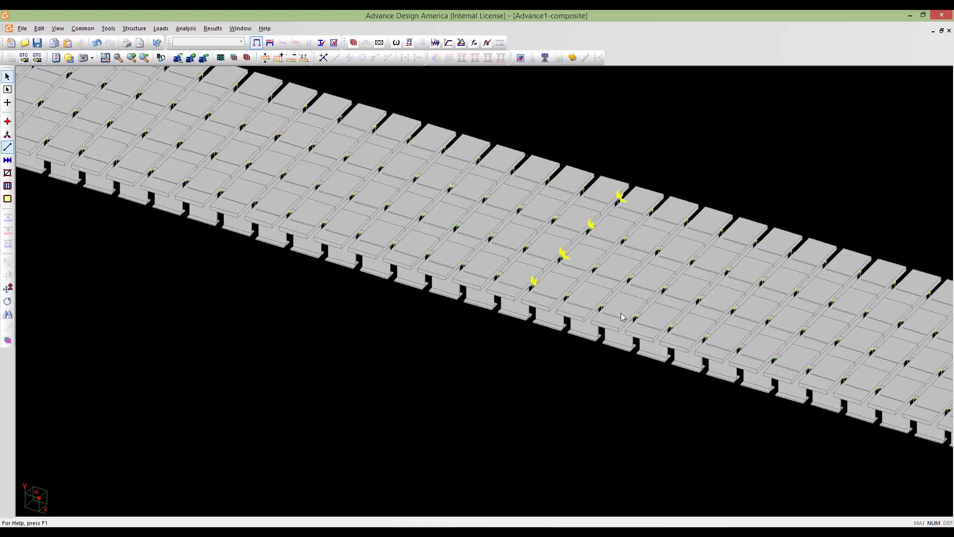
pyautogui.moveTo(621, 315); pyautogui.dragTo(416, 237, button='middle')
pyautogui.moveTo(582, 294); pyautogui.dragTo(342, 247, button='middle')
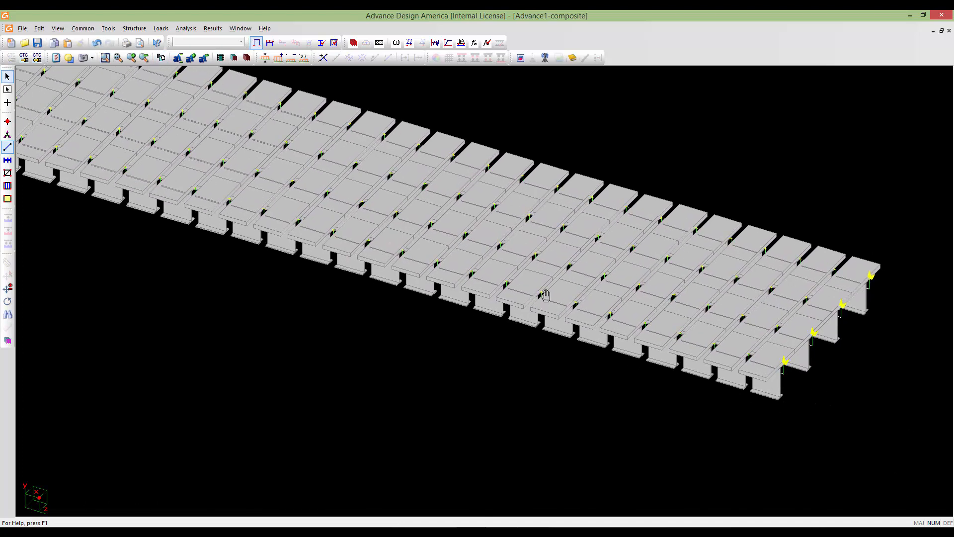
pyautogui.moveTo(543, 297); pyautogui.dragTo(462, 264, button='middle')
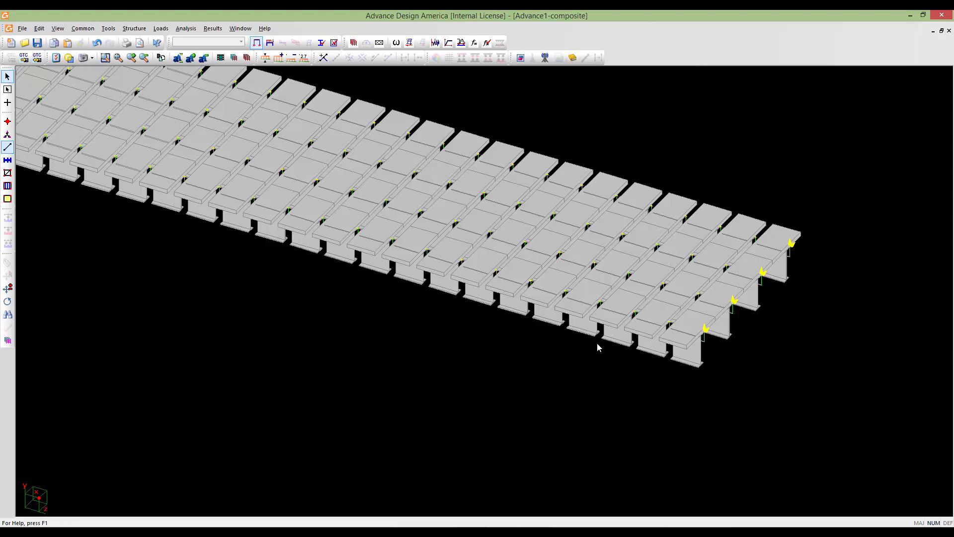
pyautogui.scroll(3, 626, 361)
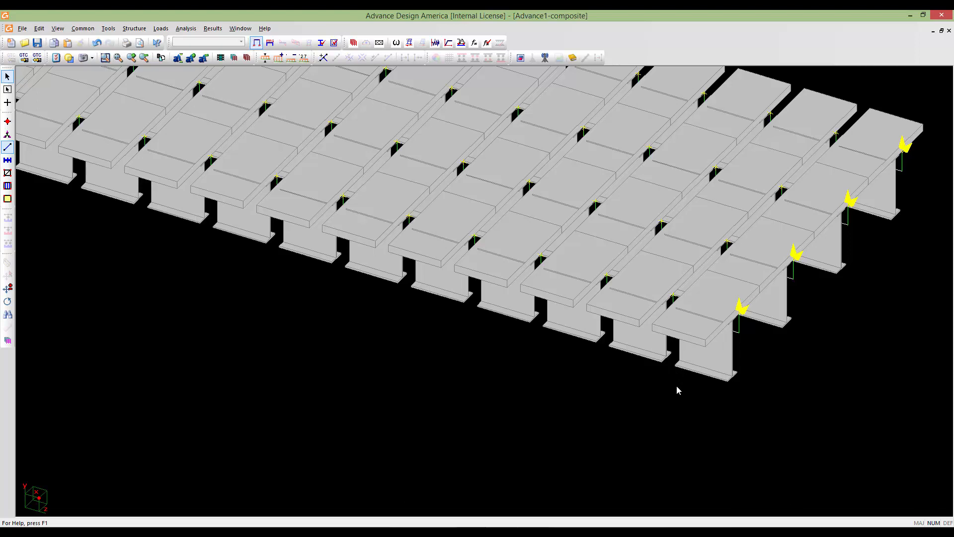
pyautogui.moveTo(636, 371); pyautogui.dragTo(614, 385, button='middle')
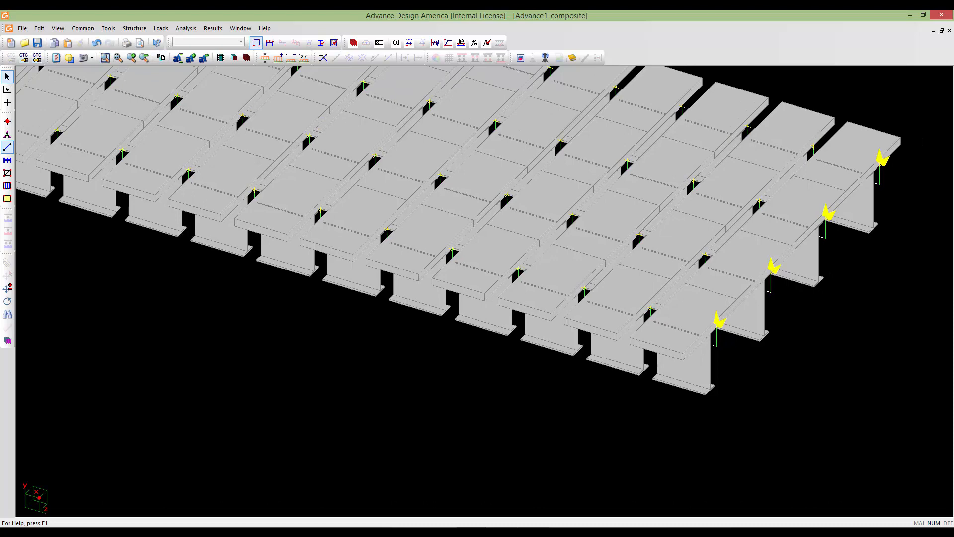
pyautogui.scroll(-3, 604, 388)
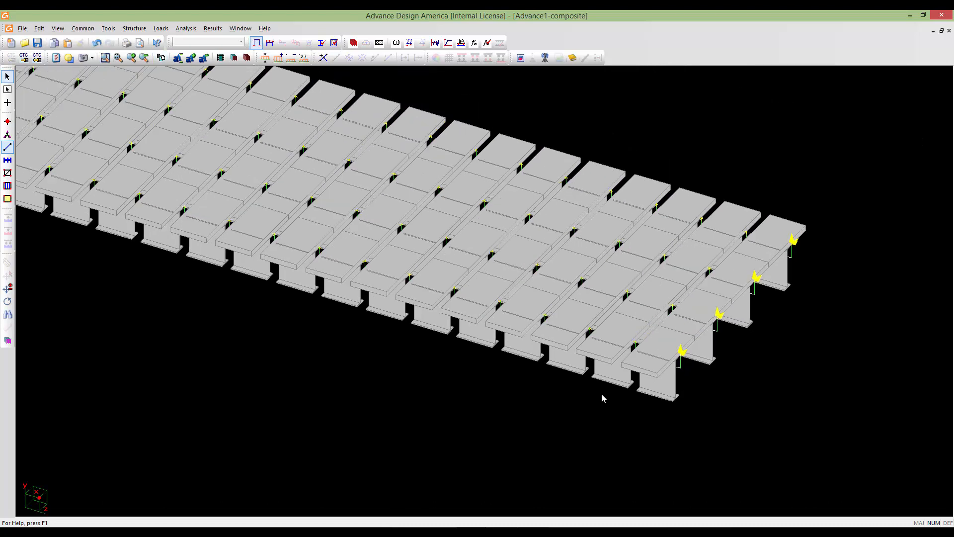
# - Make nodes the active element type for selection
pyautogui.moveTo(602, 397); pyautogui.dragTo(642, 400, button='middle')
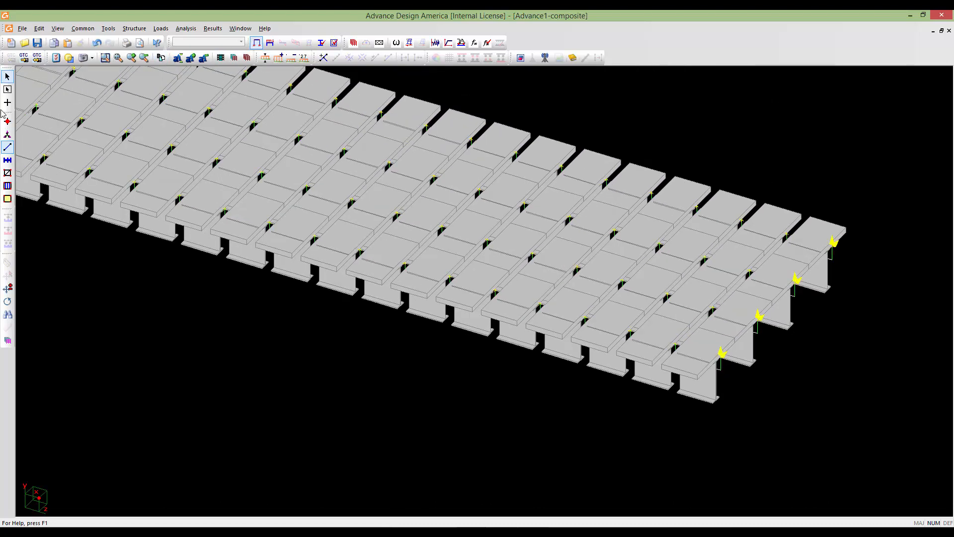
pyautogui.click(8, 120)
pyautogui.scroll(-3, 221, 328)
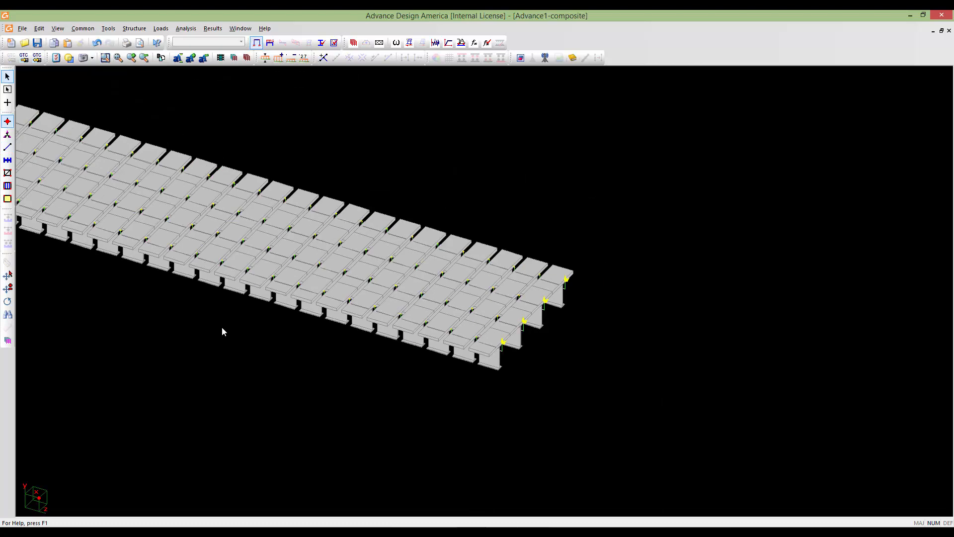
pyautogui.moveTo(222, 331); pyautogui.dragTo(458, 333, button='middle')
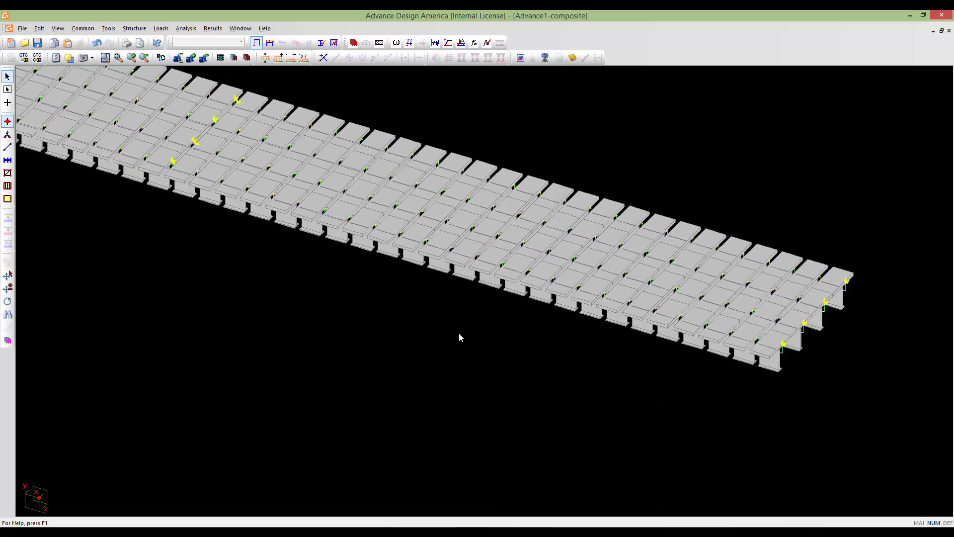
# - Try to copy the outer edge girder's two end supports by 1.5 m along X, and undo the copy
pyautogui.click(783, 344)
pyautogui.scroll(-3, 521, 341)
pyautogui.moveTo(373, 322); pyautogui.dragTo(588, 374, button='middle')
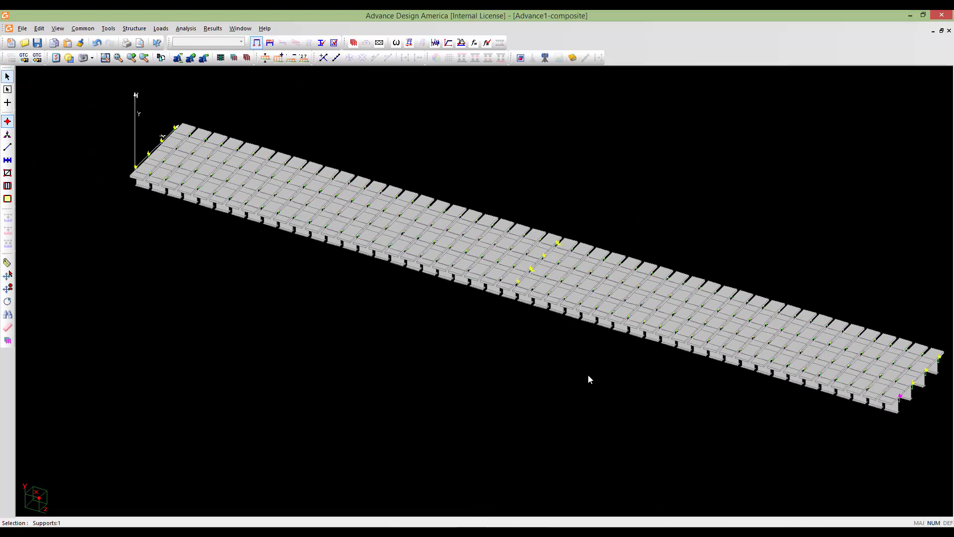
pyautogui.click(136, 167)
pyautogui.hotkey('ctrl', 'c')
pyautogui.hotkey('ctrl', 'v')
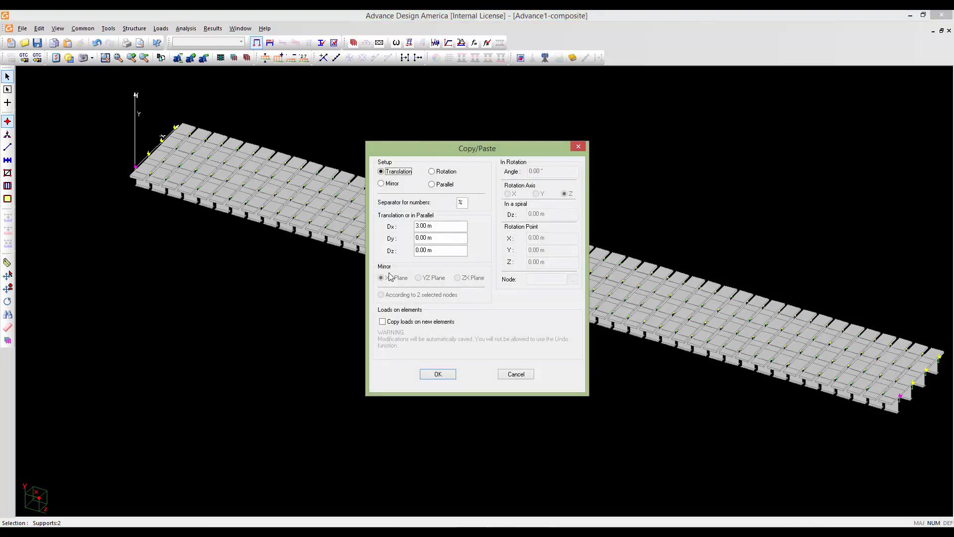
pyautogui.moveTo(434, 225); pyautogui.dragTo(406, 224)
pyautogui.write('0')
pyautogui.moveTo(426, 225); pyautogui.dragTo(416, 226)
pyautogui.click(437, 373)
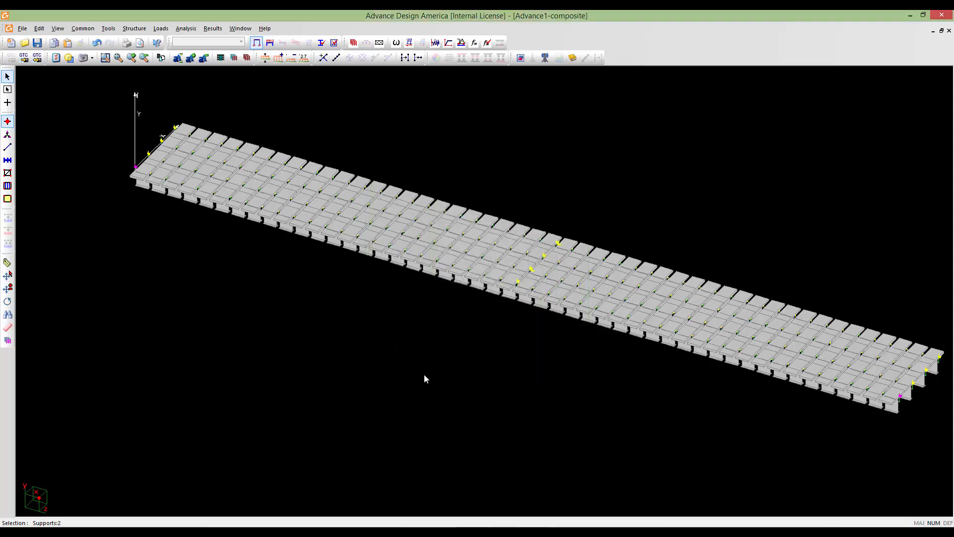
pyautogui.moveTo(424, 374); pyautogui.dragTo(382, 350, button='middle')
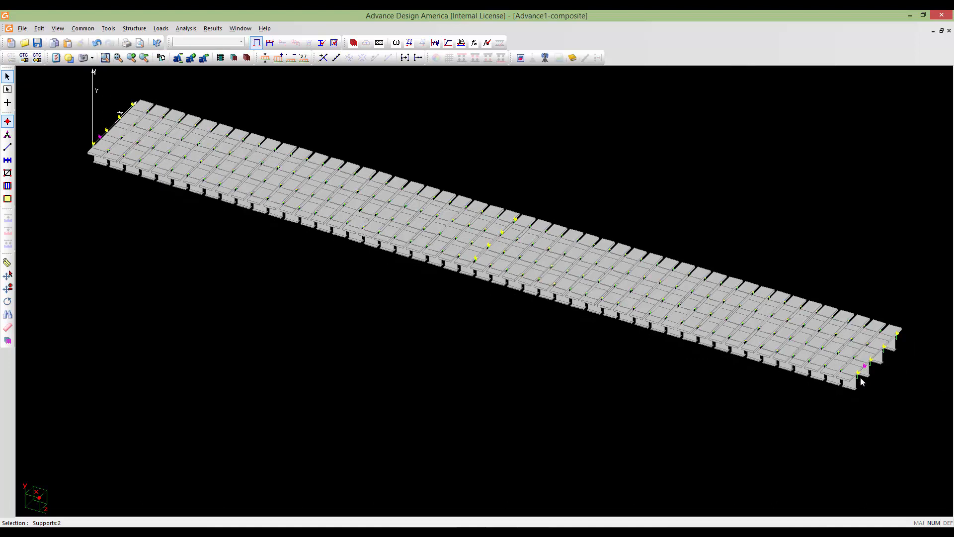
pyautogui.hotkey('ctrl', 'z')
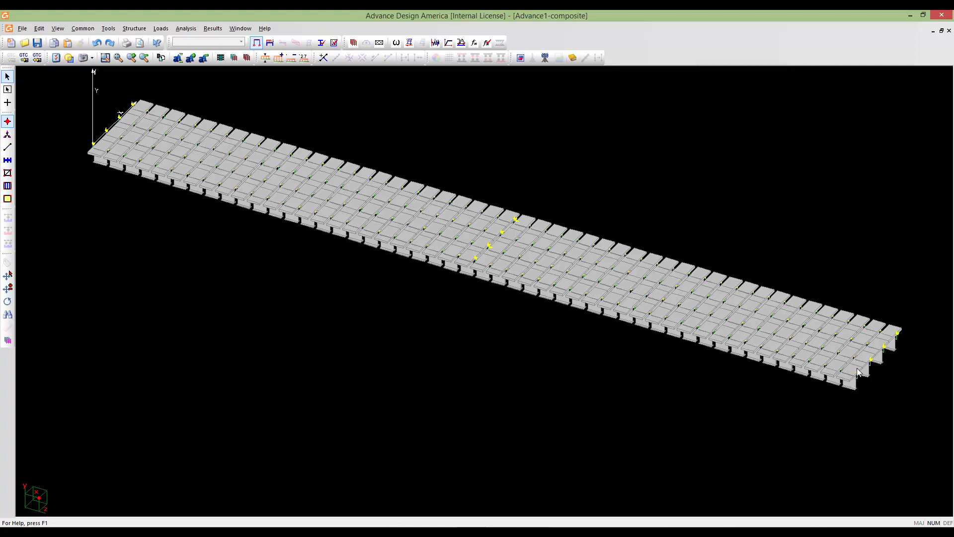
# - Copy the outer edge girder's start and far-end supports by -1.5 m along X
pyautogui.click(856, 373)
pyautogui.click(93, 142)
pyautogui.hotkey('ctrl', 'v')
pyautogui.click(416, 225)
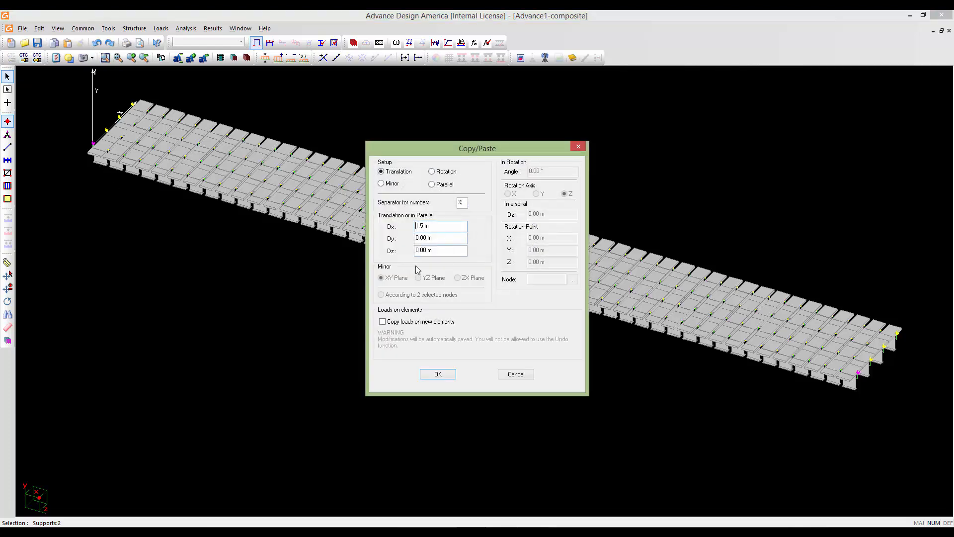
pyautogui.write('-')
pyautogui.click(437, 374)
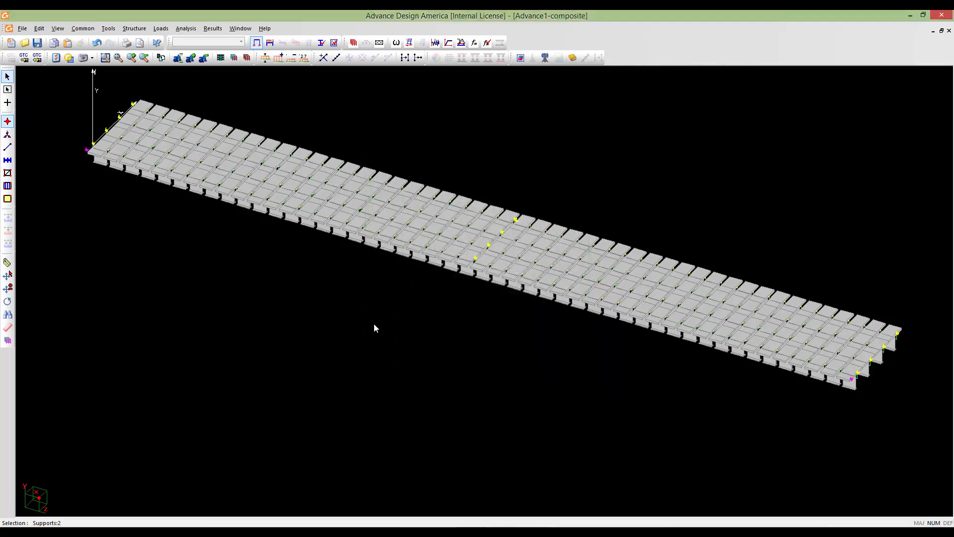
# - Examine the position of the copied supports relative to the slab edge at both ends of the bridge
pyautogui.scroll(5, 211, 225)
pyautogui.scroll(2, 211, 224)
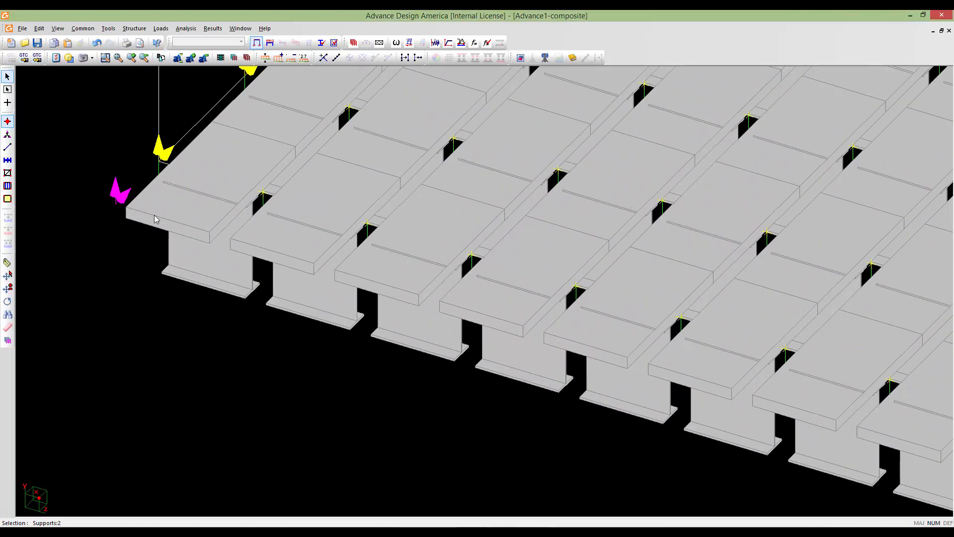
pyautogui.scroll(-3, 130, 215)
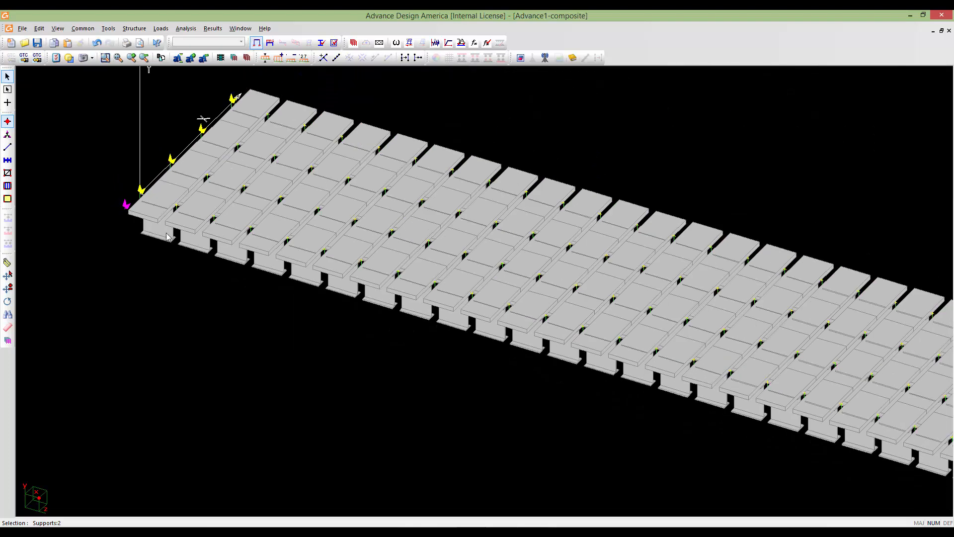
pyautogui.moveTo(168, 229); pyautogui.dragTo(219, 246, button='middle')
pyautogui.keyDown('shift'); pyautogui.moveTo(377, 273); pyautogui.dragTo(318, 274, button='middle'); pyautogui.keyUp('shift')
pyautogui.moveTo(495, 425)
pyautogui.mouseDown(button='middle')
pyautogui.moveTo(333, 229)
pyautogui.moveTo(448, 384)
pyautogui.mouseUp(button='middle')
pyautogui.scroll(2, 469, 321)
pyautogui.scroll(-5, 422, 270)
pyautogui.scroll(-1, 449, 385)
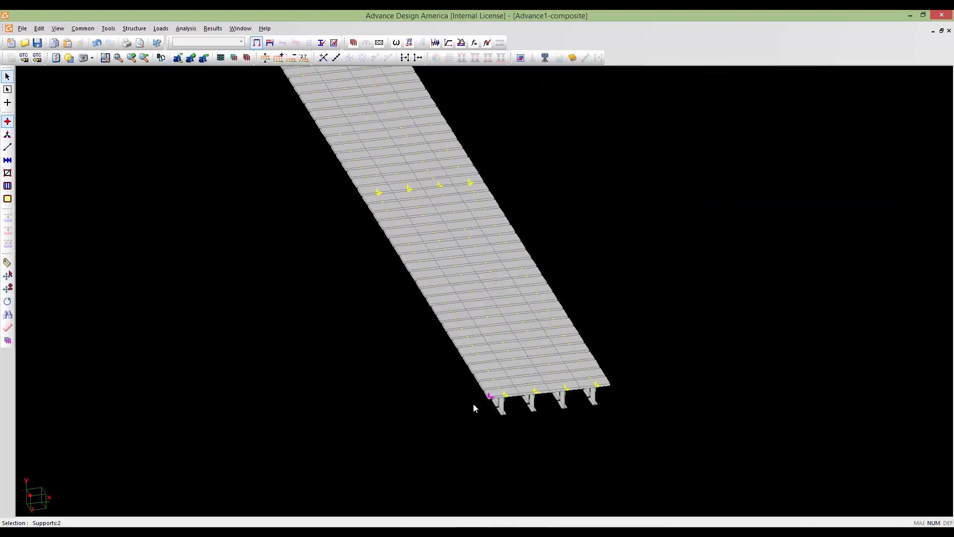
pyautogui.press('Escape')
# - Change the type of the two copied slab-edge nodes from supports to Normal in the Nodes Spreadsheet
pyautogui.scroll(-7, 442, 372)
pyautogui.moveTo(356, 276); pyautogui.dragTo(389, 332, button='middle')
pyautogui.scroll(3, 389, 332)
pyautogui.click(531, 480)
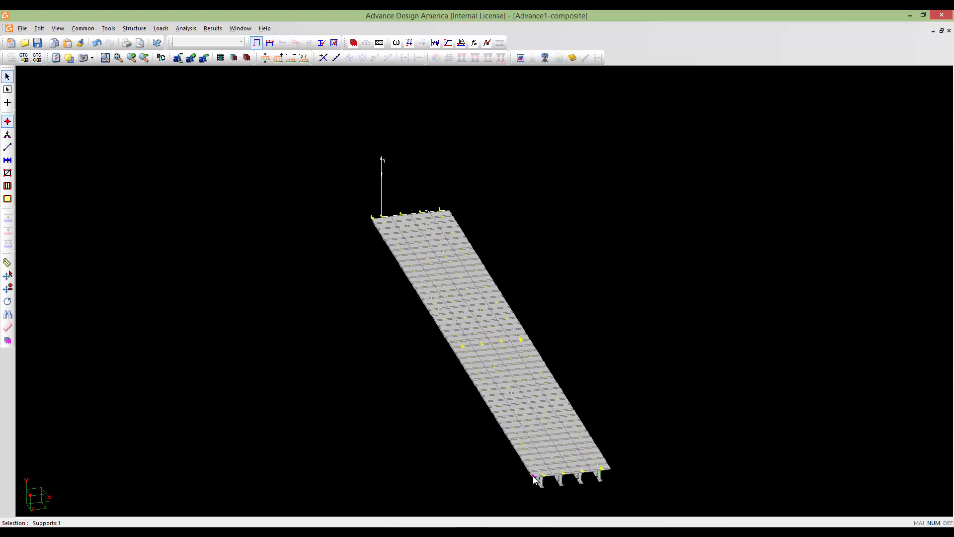
pyautogui.click(371, 217)
pyautogui.doubleClick(373, 270)
pyautogui.moveTo(329, 144); pyautogui.dragTo(329, 163)
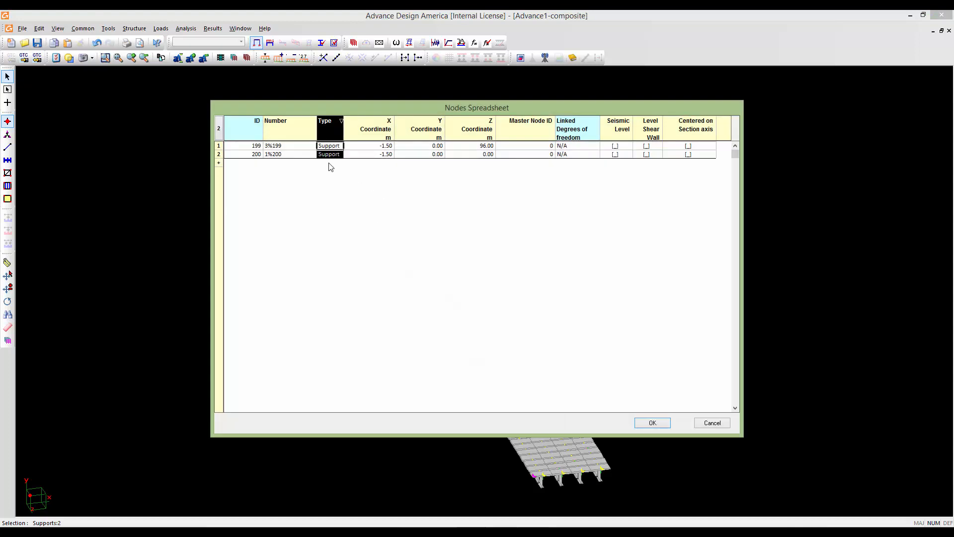
pyautogui.rightClick(327, 154)
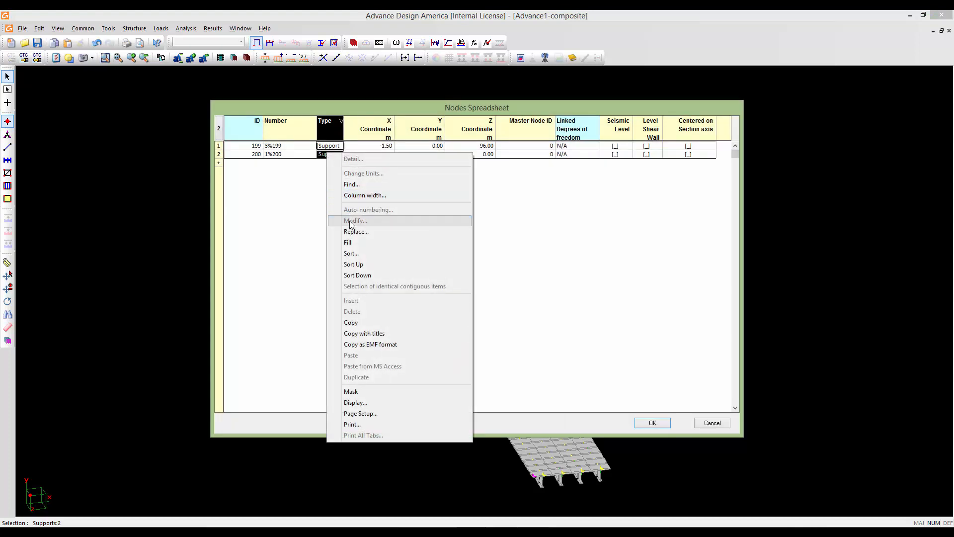
pyautogui.click(355, 231)
pyautogui.click(486, 257)
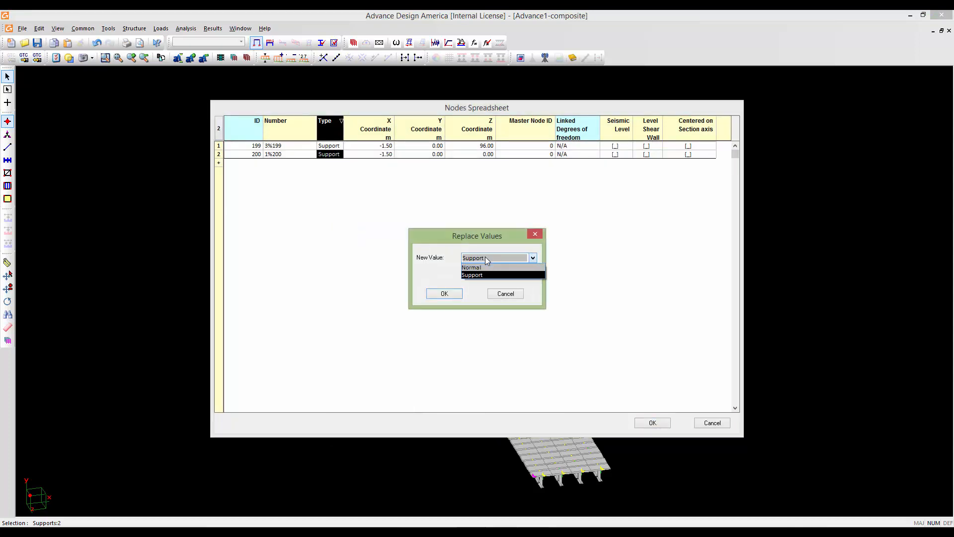
pyautogui.click(481, 267)
pyautogui.click(445, 293)
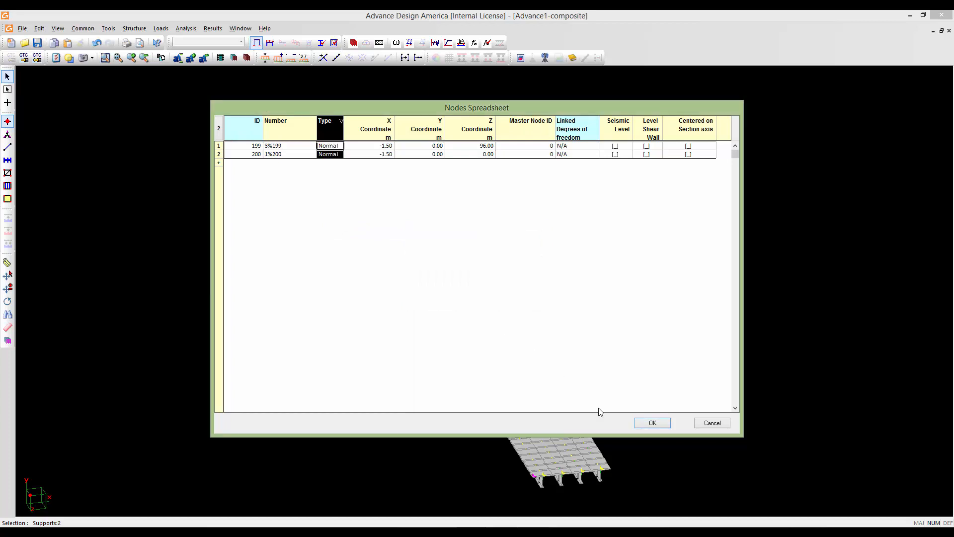
pyautogui.click(651, 423)
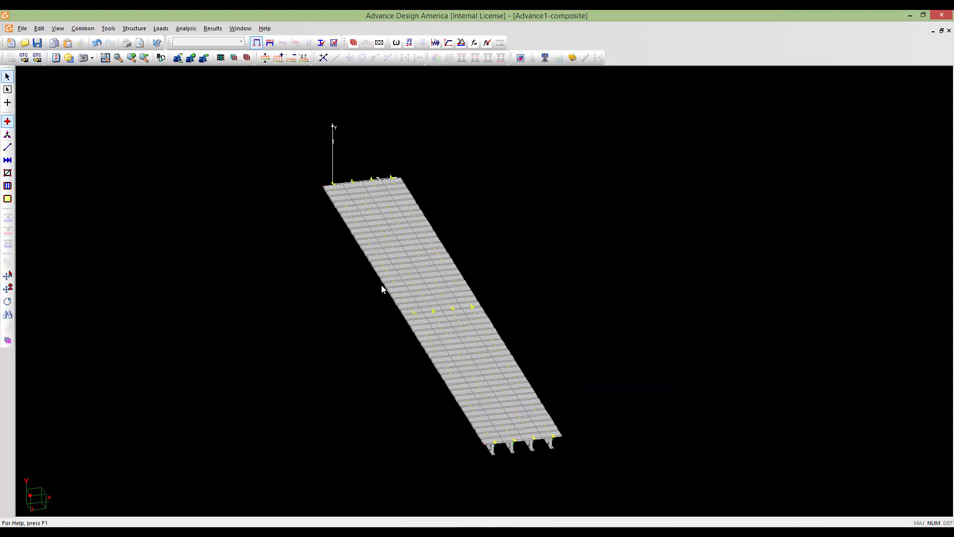
# - Copy the two slab-edge end nodes by 12 m along X to the opposite side of the deck
pyautogui.moveTo(362, 285); pyautogui.dragTo(352, 273, button='middle')
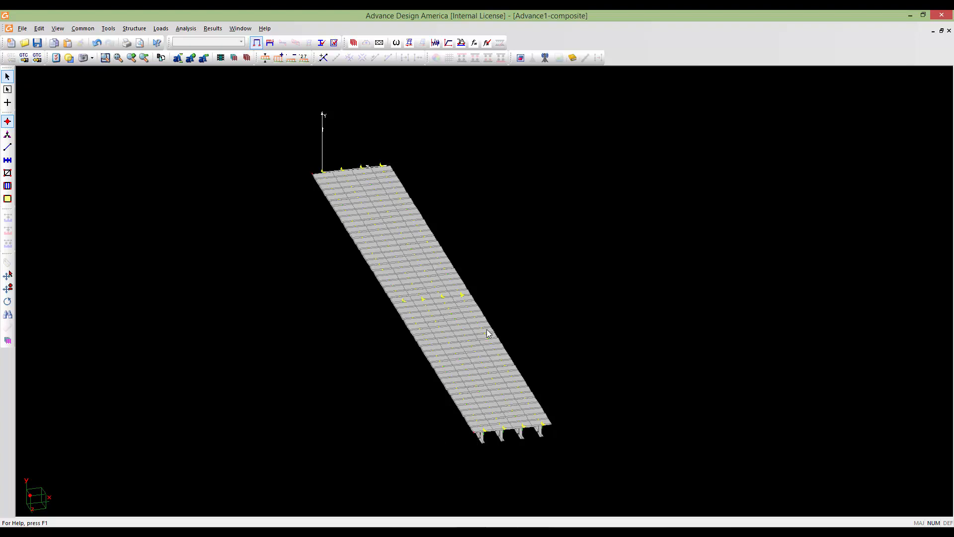
pyautogui.click(310, 174)
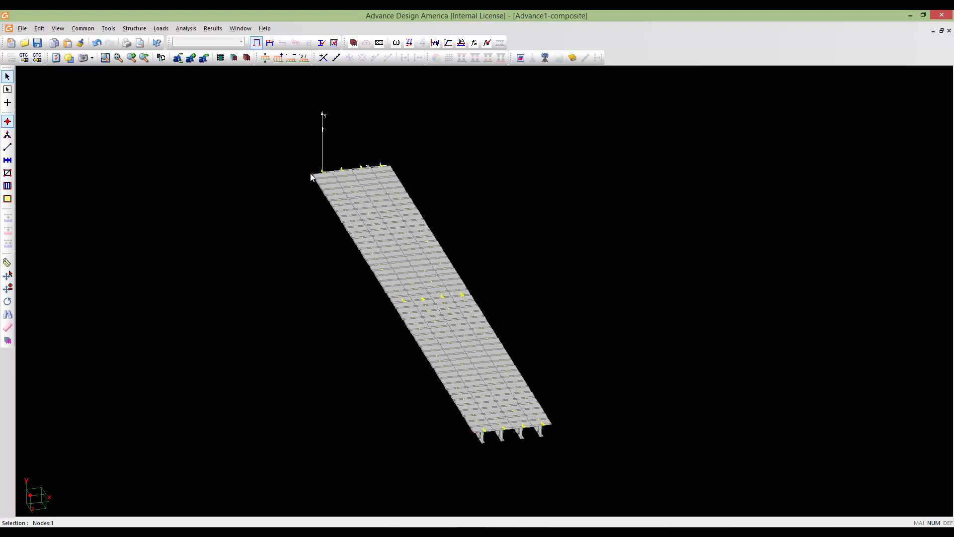
pyautogui.keyDown('ctrl'); pyautogui.click(474, 432); pyautogui.keyUp('ctrl')
pyautogui.hotkey('ctrl', 'v')
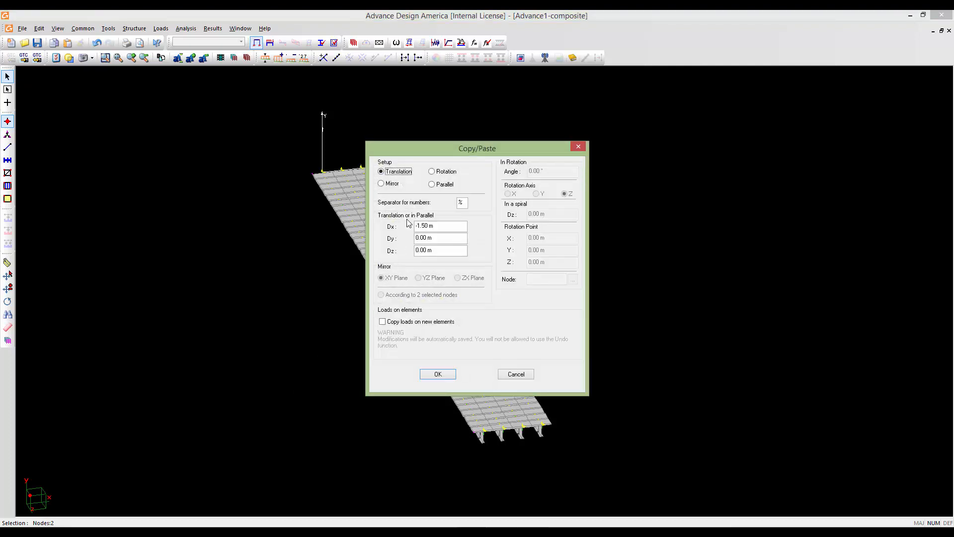
pyautogui.moveTo(423, 148); pyautogui.dragTo(557, 146)
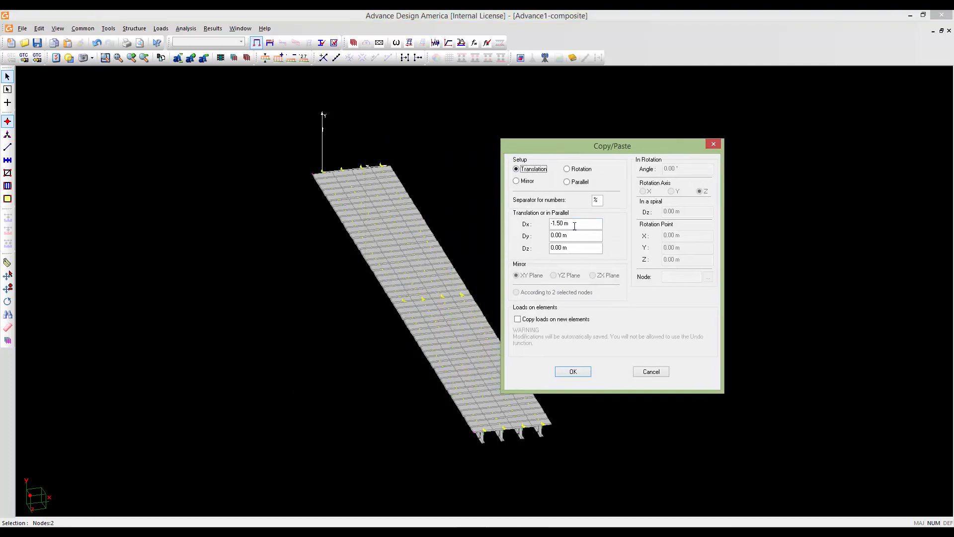
pyautogui.moveTo(573, 225); pyautogui.dragTo(546, 226)
pyautogui.click(575, 223)
pyautogui.moveTo(576, 223); pyautogui.dragTo(555, 221)
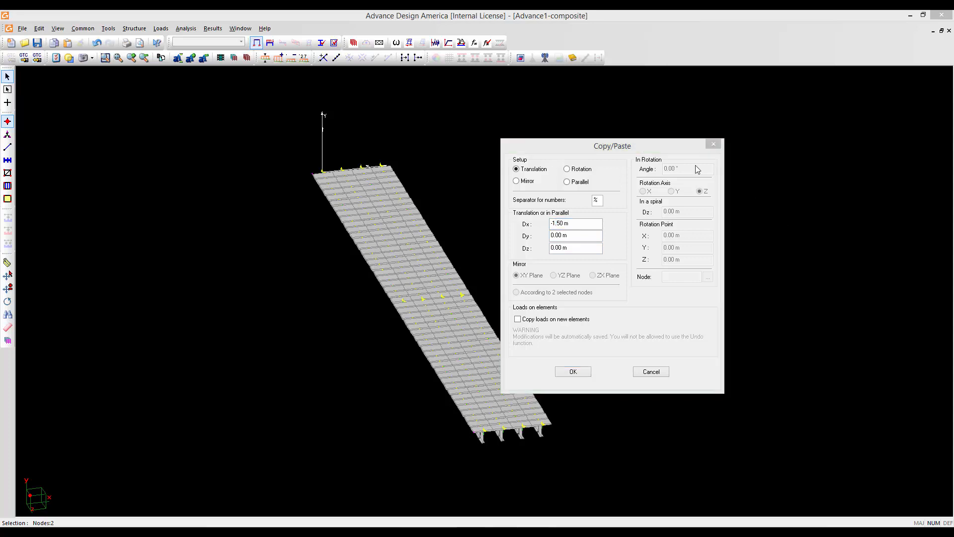
pyautogui.click(645, 142)
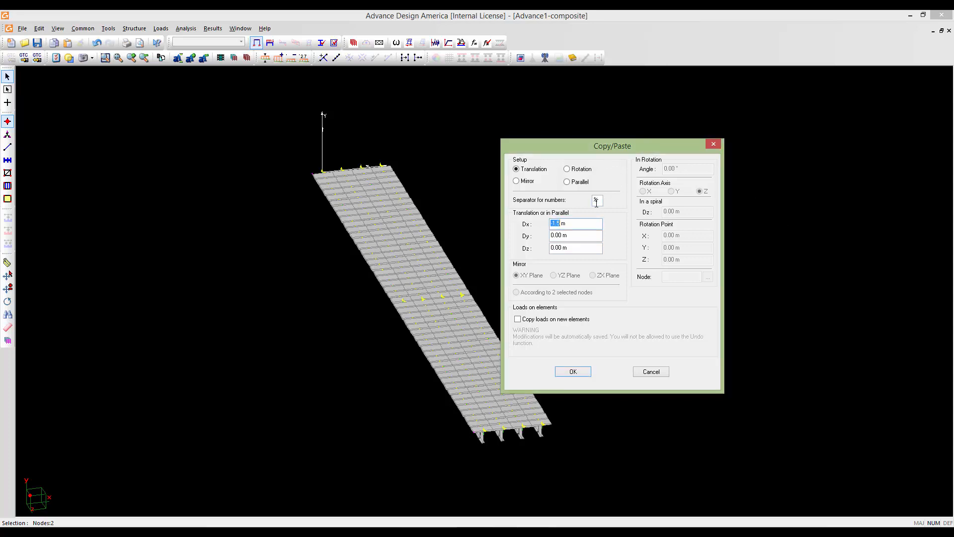
pyautogui.write('12')
pyautogui.click(573, 372)
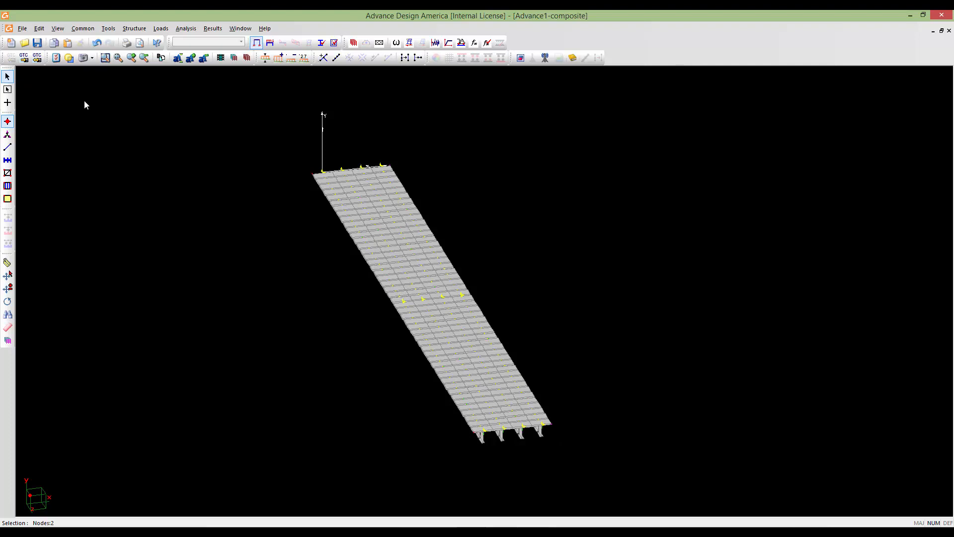
# - Draw a new member along the slab edge between the two end nodes at X = -1.50 m
pyautogui.click(7, 147)
pyautogui.click(7, 103)
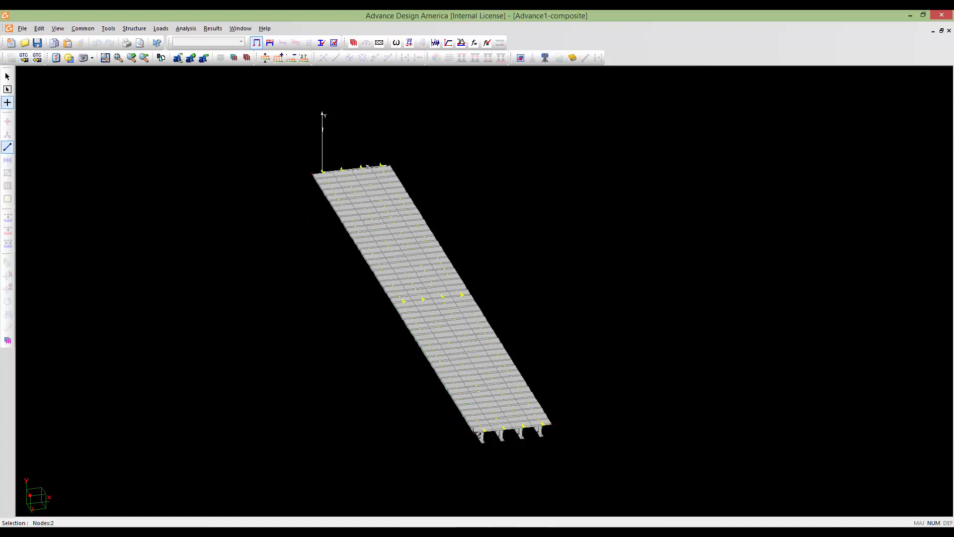
pyautogui.click(473, 432)
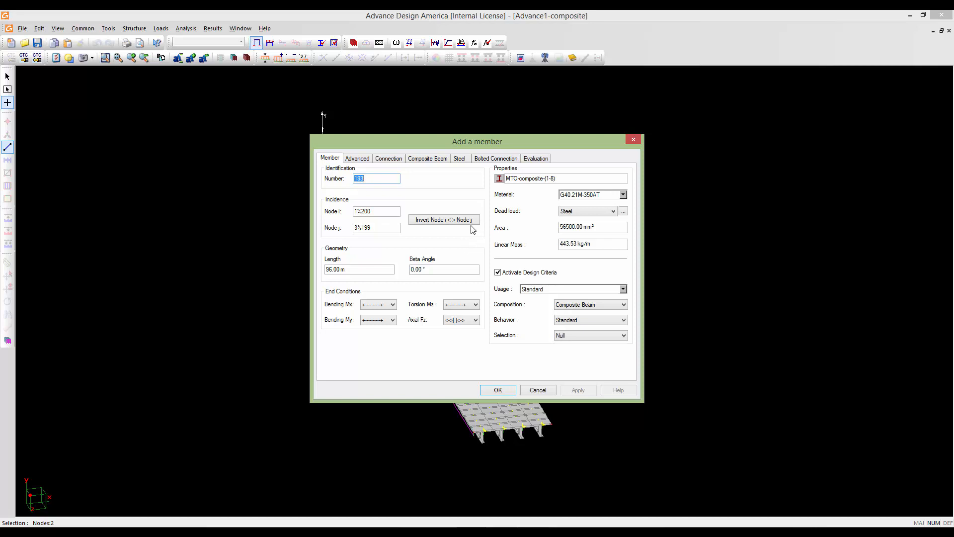
# - Assign the special steel section TransNJ to the new slab-edge member
pyautogui.click(499, 180)
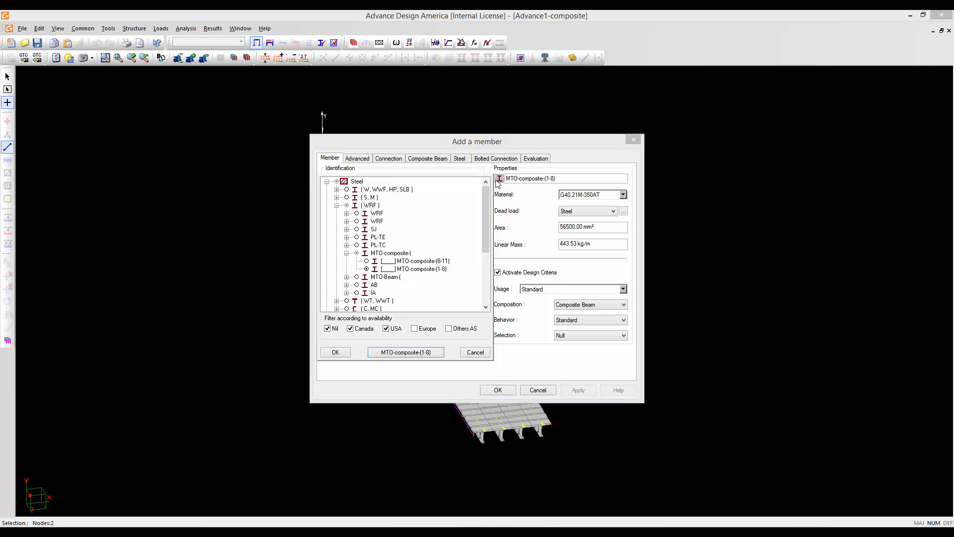
pyautogui.scroll(-1, 486, 224)
pyautogui.scroll(-2, 482, 246)
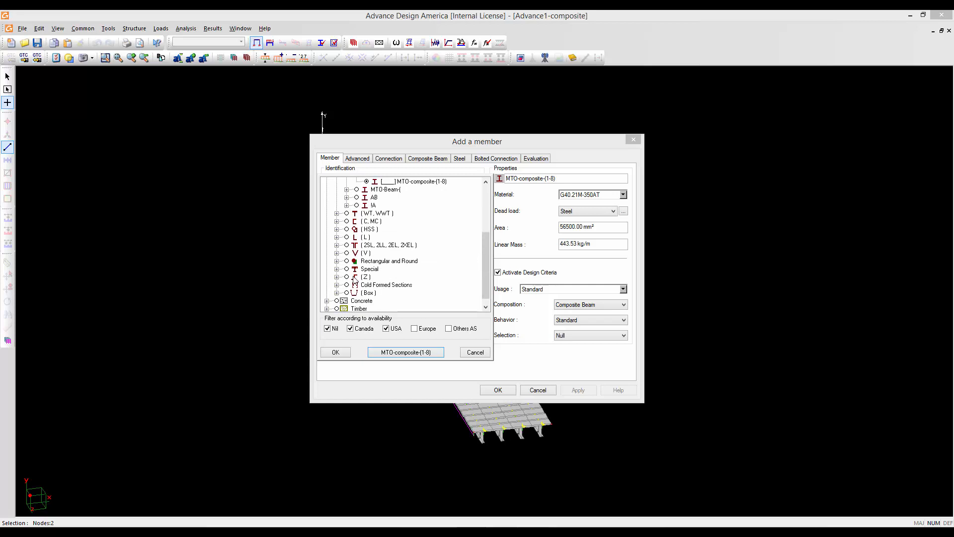
pyautogui.click(336, 269)
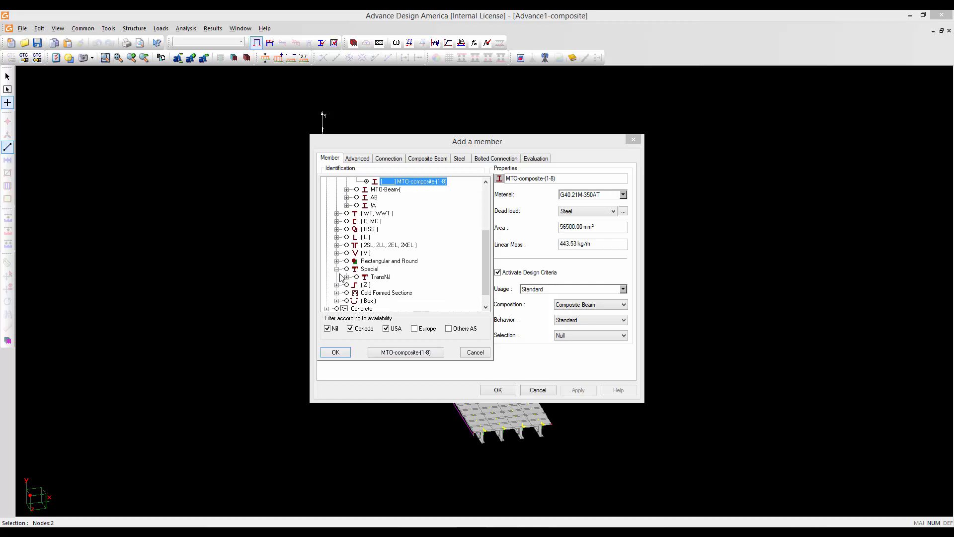
pyautogui.click(347, 277)
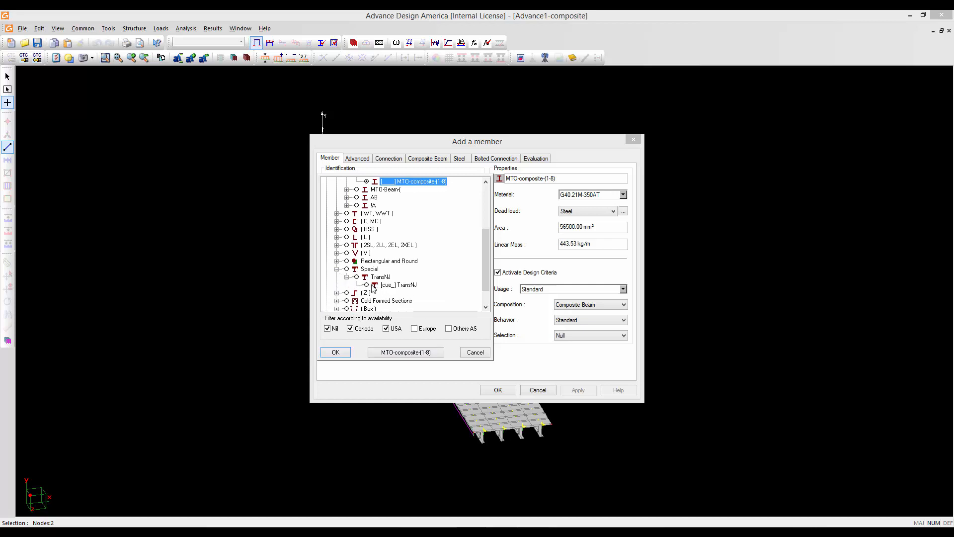
pyautogui.click(367, 284)
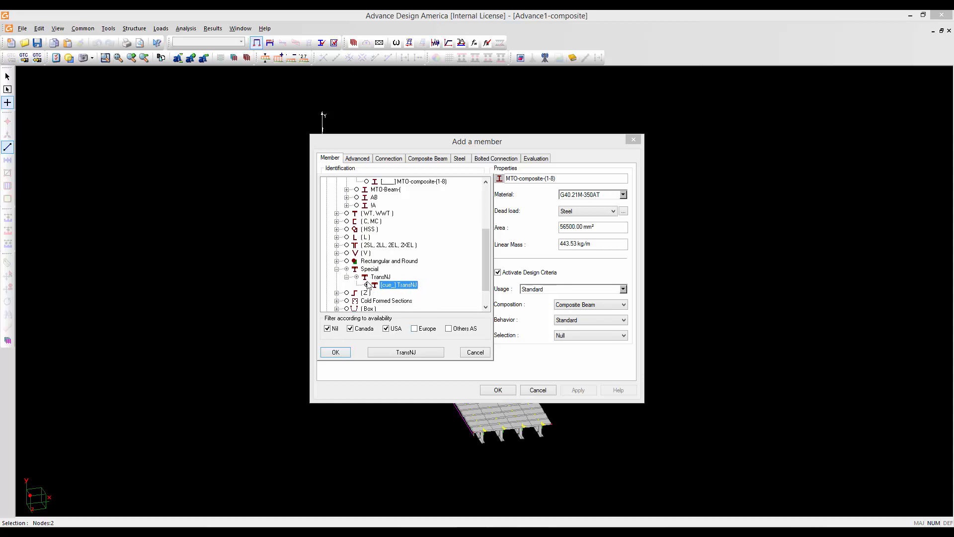
pyautogui.click(340, 352)
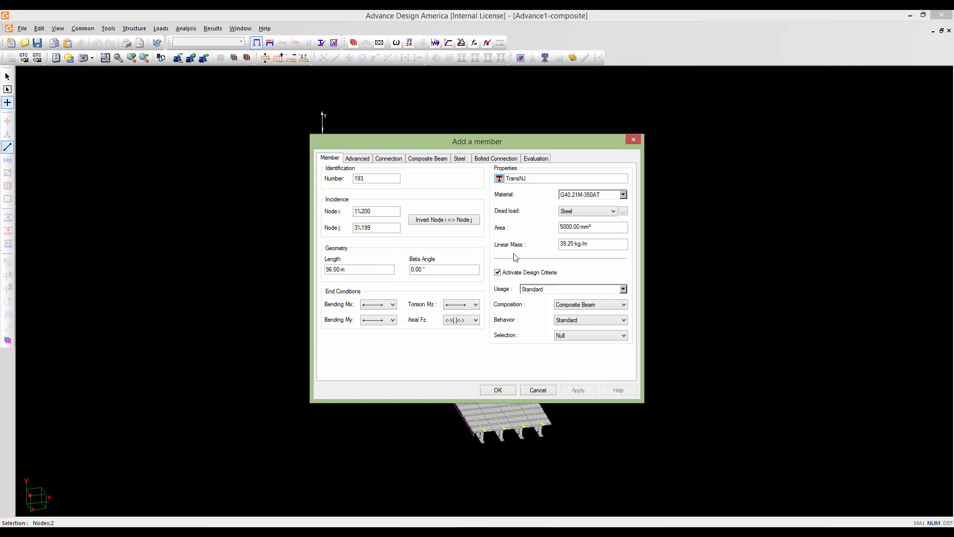
# - Set the slab-edge member's dead load to Null, deactivate its design criteria, and set its composition to Standard
pyautogui.click(602, 213)
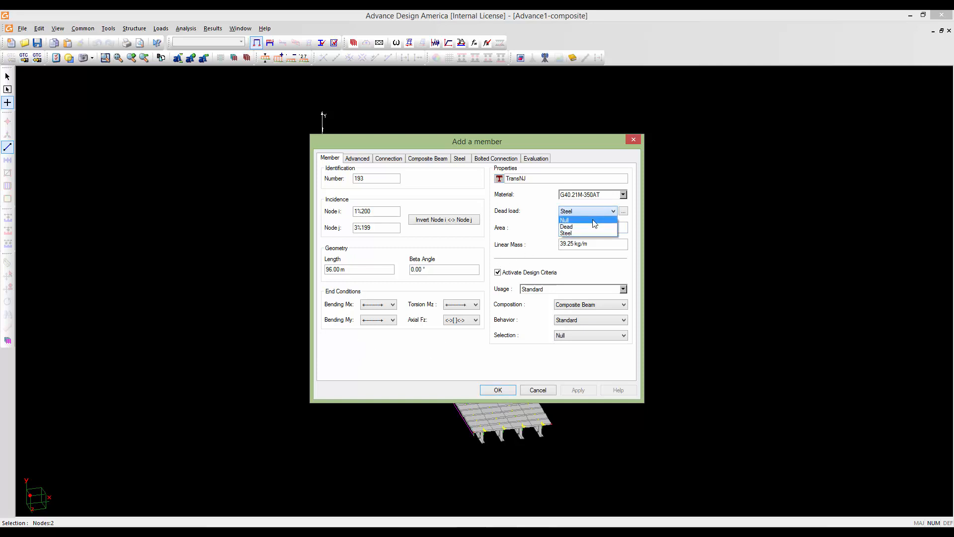
pyautogui.click(593, 220)
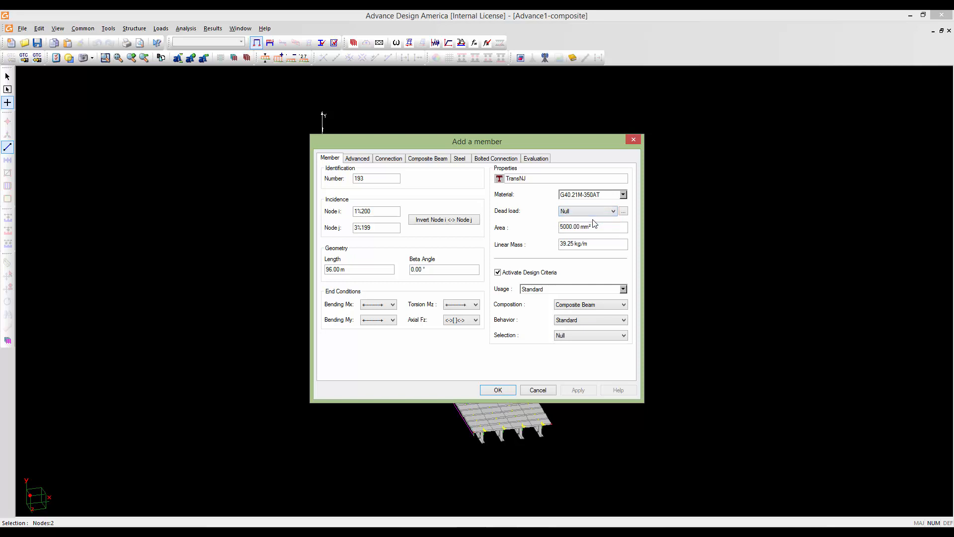
pyautogui.click(498, 272)
pyautogui.click(579, 306)
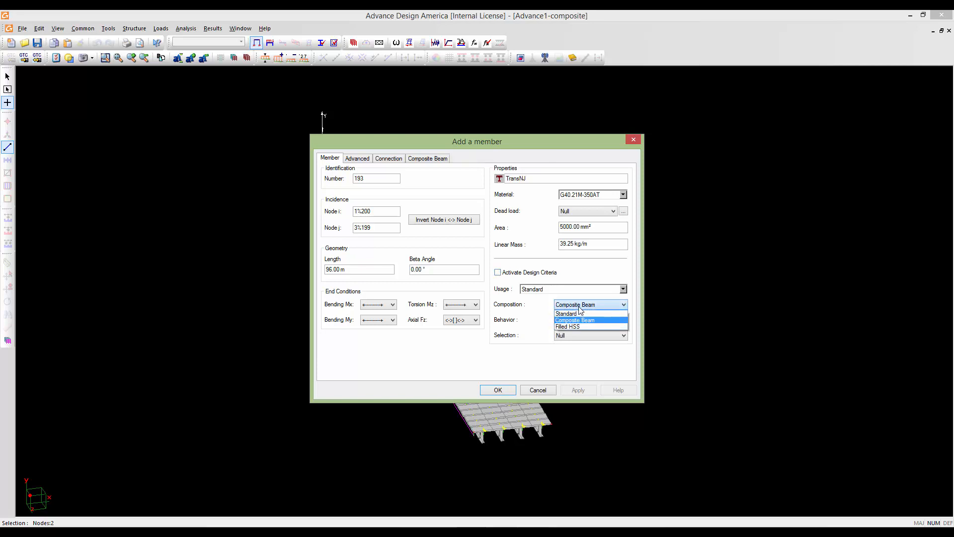
pyautogui.click(578, 314)
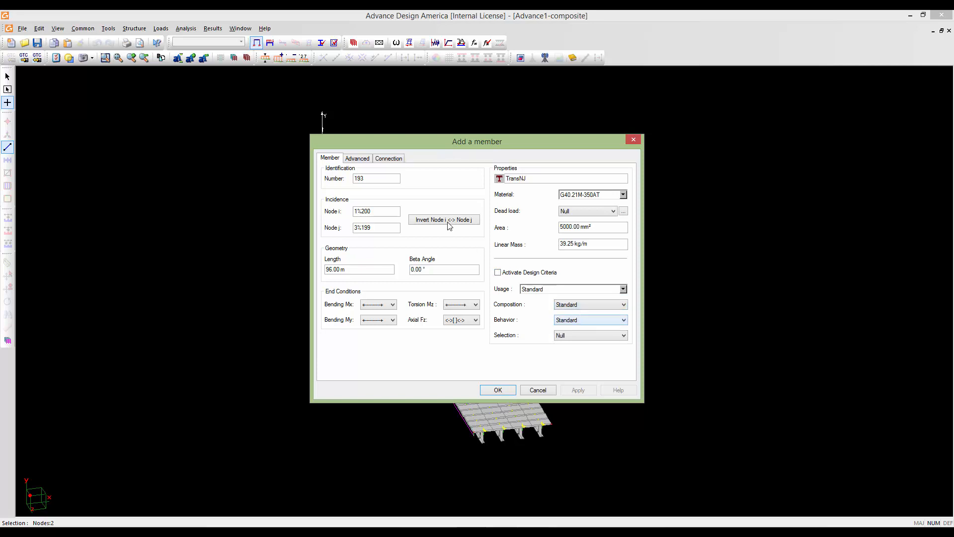
# - Set the construction stage at which the slab-edge member becomes effective to Stage n/a
pyautogui.click(358, 159)
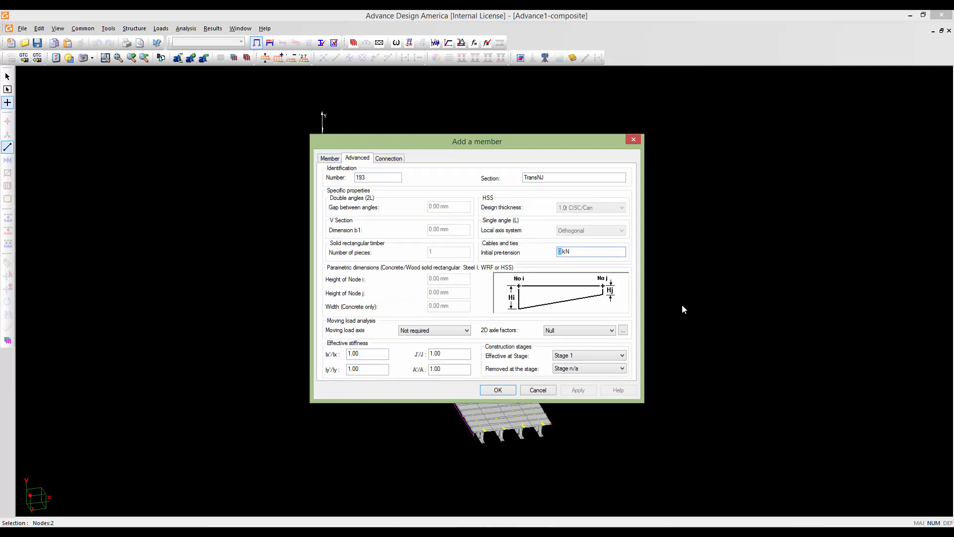
pyautogui.click(621, 355)
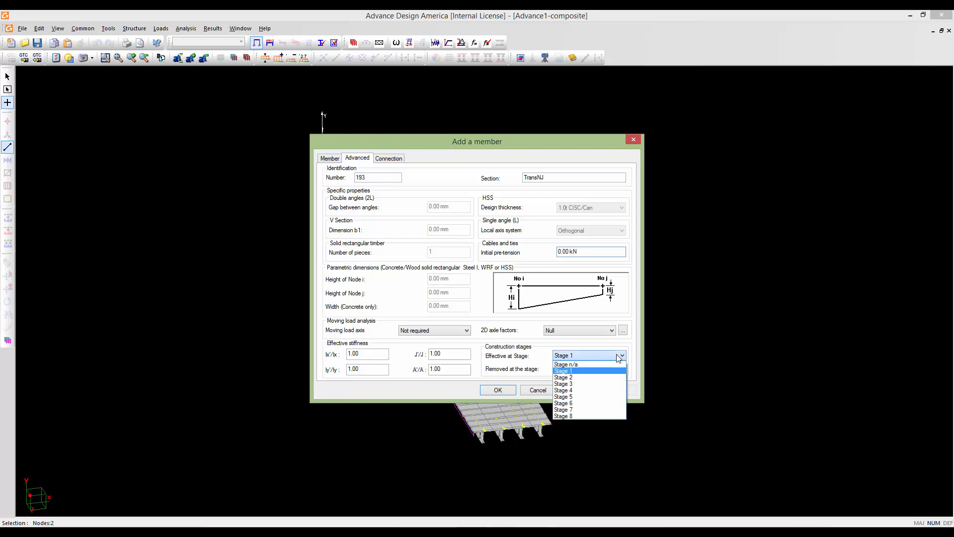
pyautogui.click(585, 366)
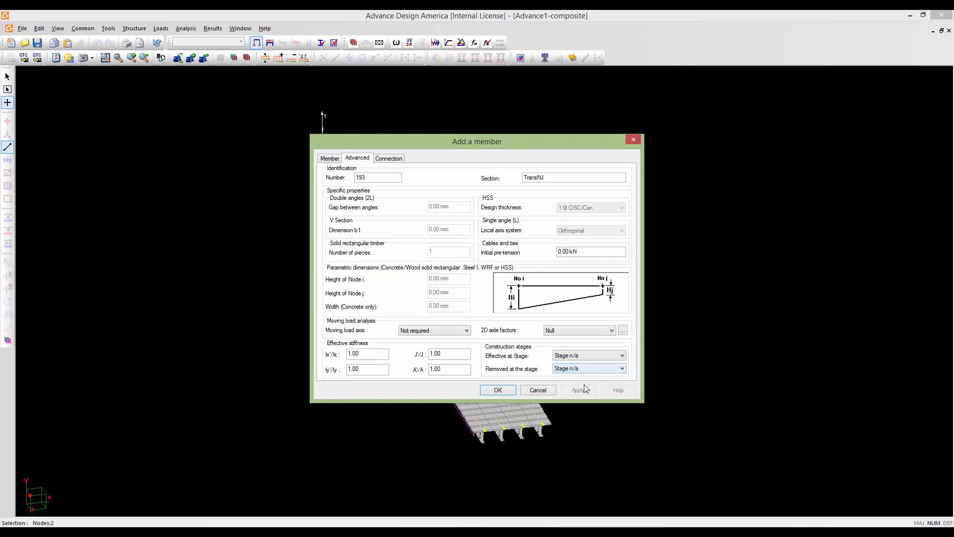
# - Centre the slab-edge member's alignment at both node i and node j, and create the member
pyautogui.click(393, 161)
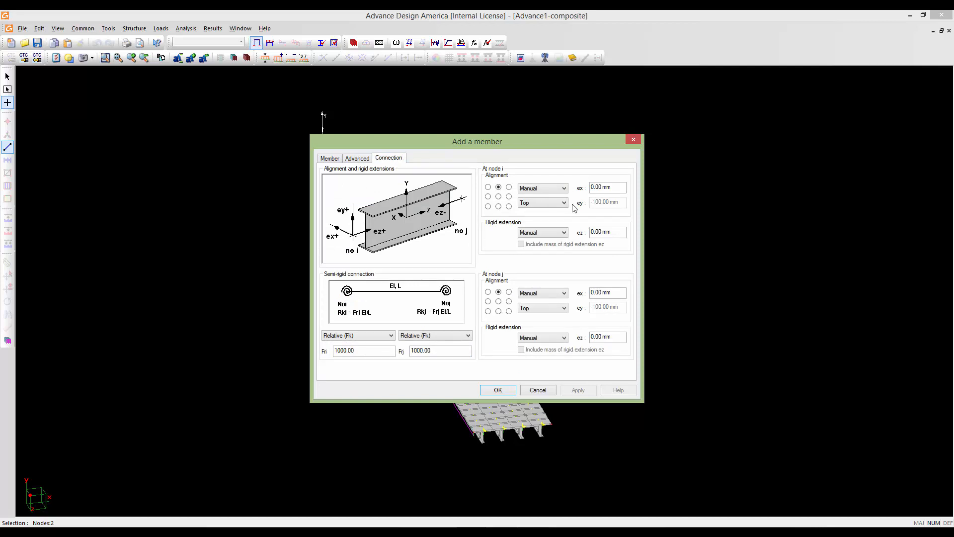
pyautogui.click(498, 197)
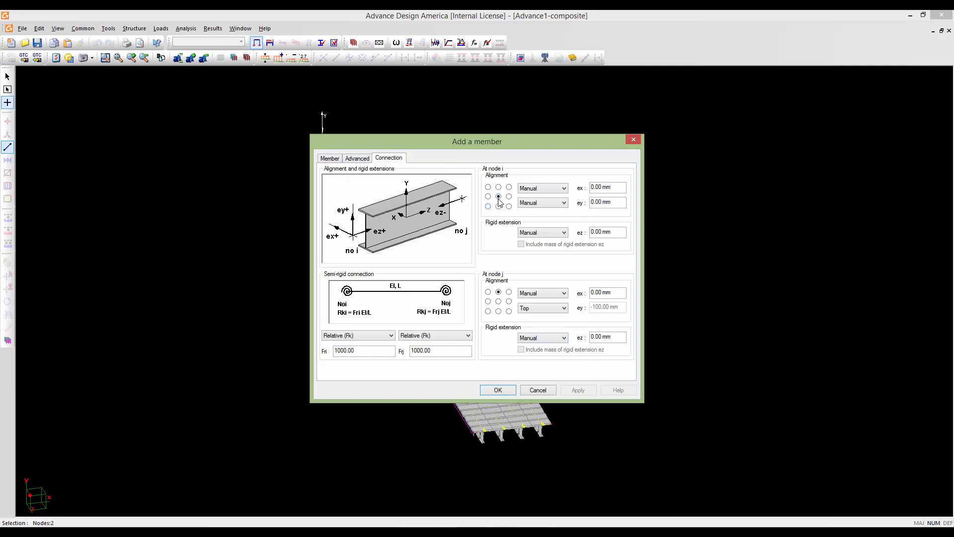
pyautogui.click(498, 301)
pyautogui.click(358, 158)
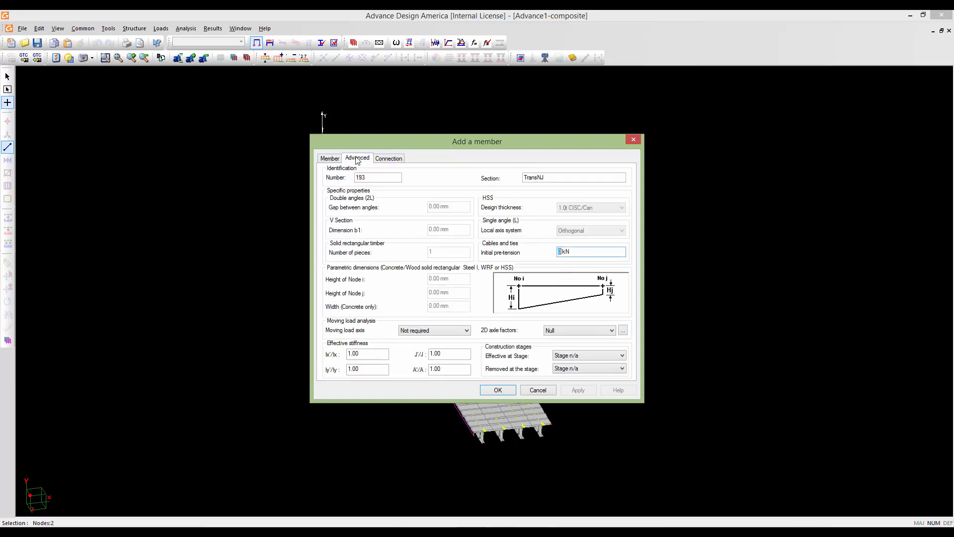
pyautogui.click(338, 159)
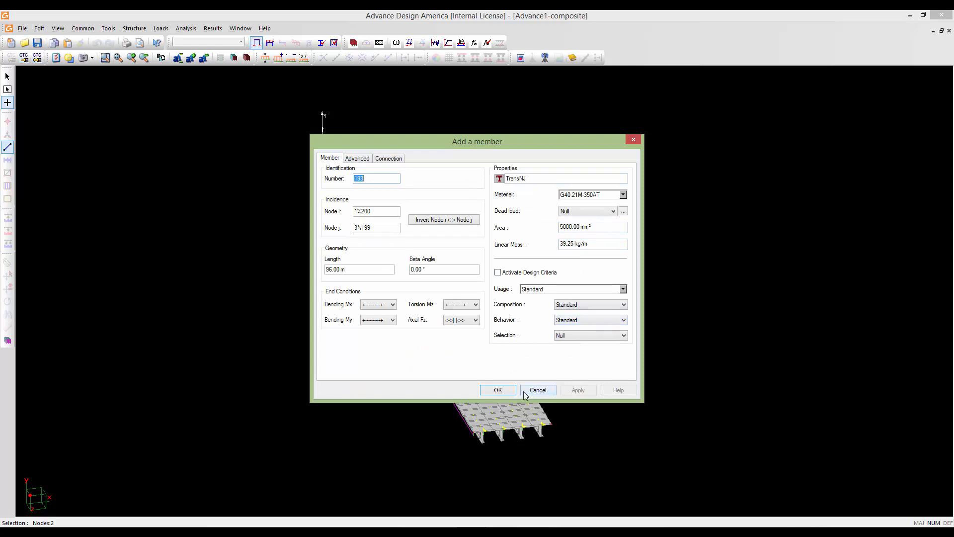
pyautogui.click(496, 391)
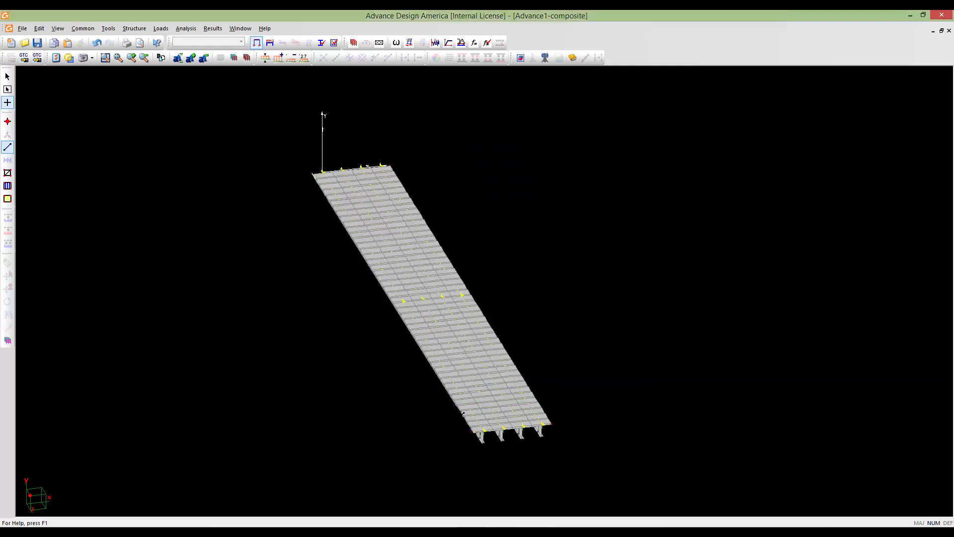
# - Examine the new TransNJ member's position along the slab edge
pyautogui.moveTo(461, 418); pyautogui.dragTo(482, 376, button='middle')
pyautogui.scroll(8, 483, 376)
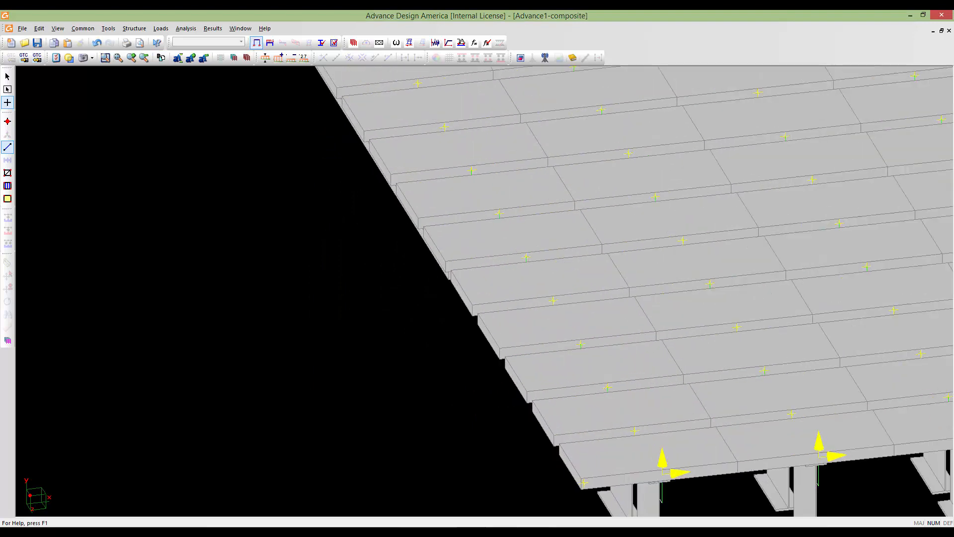
pyautogui.scroll(-6, 541, 396)
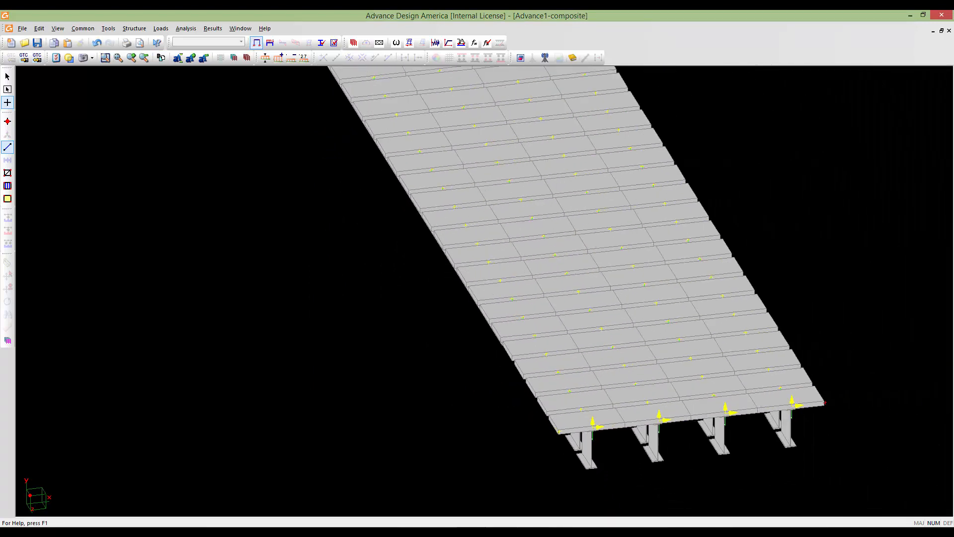
pyautogui.click(7, 76)
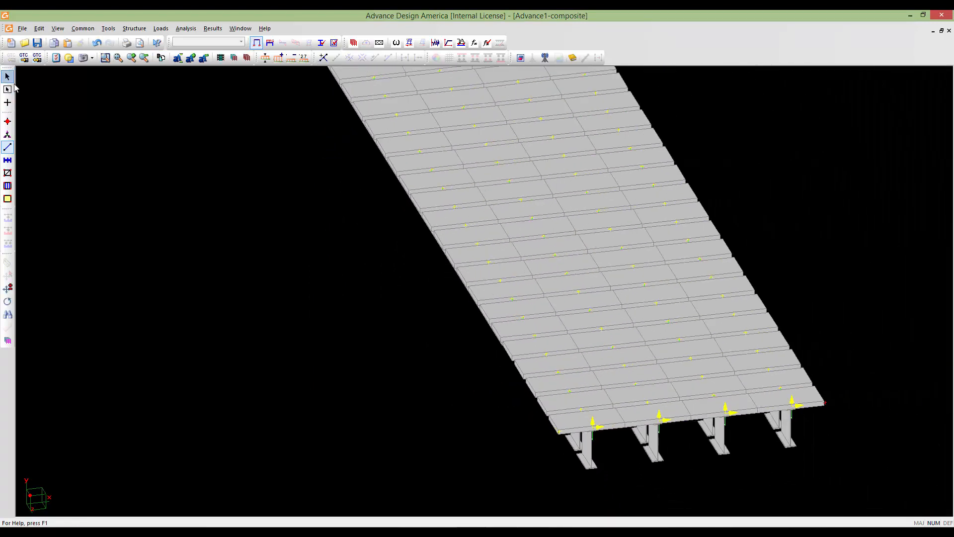
pyautogui.click(515, 363)
pyautogui.scroll(-2, 500, 354)
pyautogui.scroll(5, 488, 346)
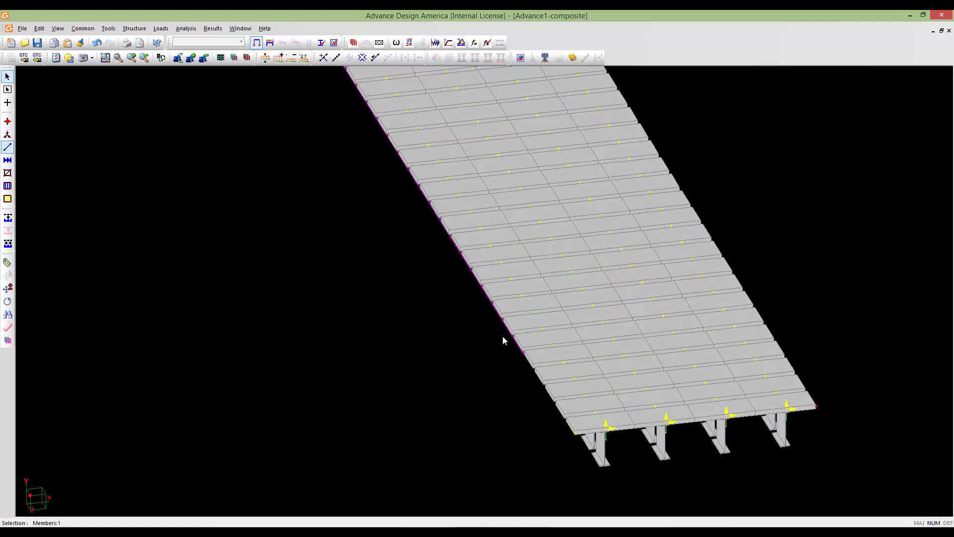
pyautogui.press('Escape')
pyautogui.scroll(3, 526, 347)
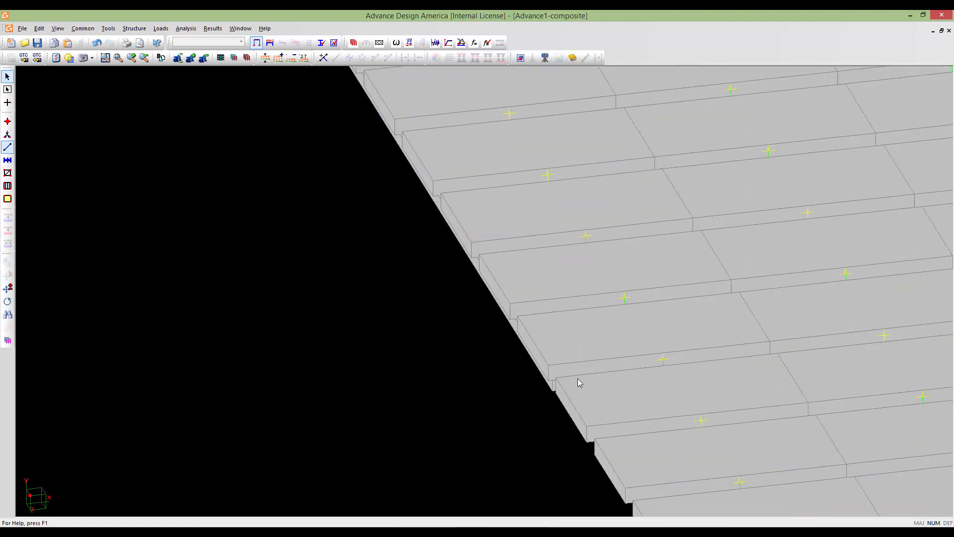
# - Split the slab-edge member into 48 subdivisions with the option to split members along with loads enabled
pyautogui.click(547, 370)
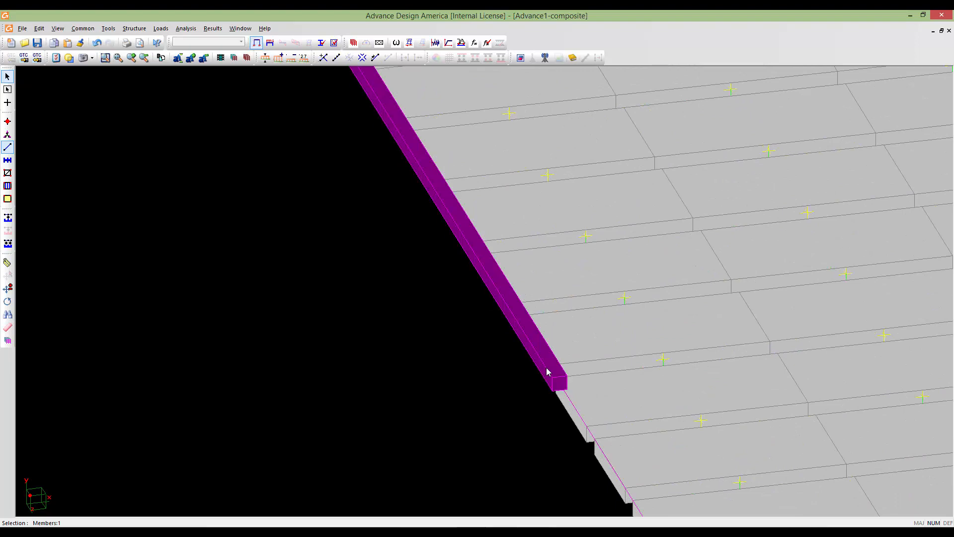
pyautogui.scroll(-5, 546, 370)
pyautogui.scroll(1, 519, 390)
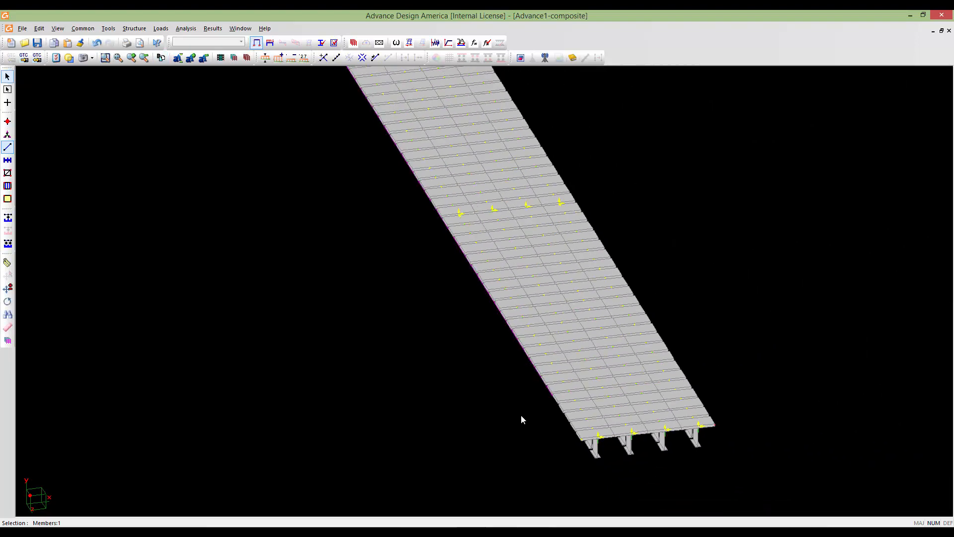
pyautogui.moveTo(521, 415); pyautogui.dragTo(558, 415, button='middle')
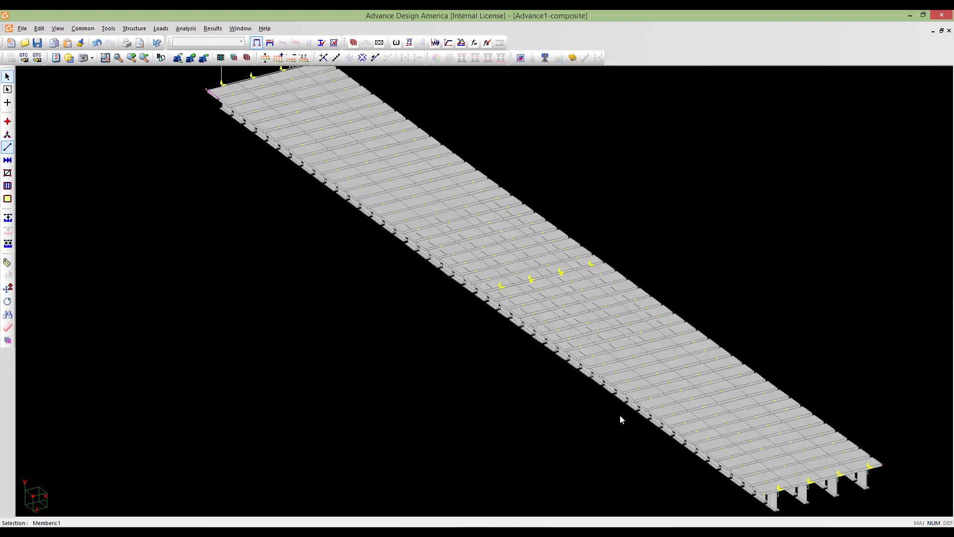
pyautogui.scroll(4, 620, 412)
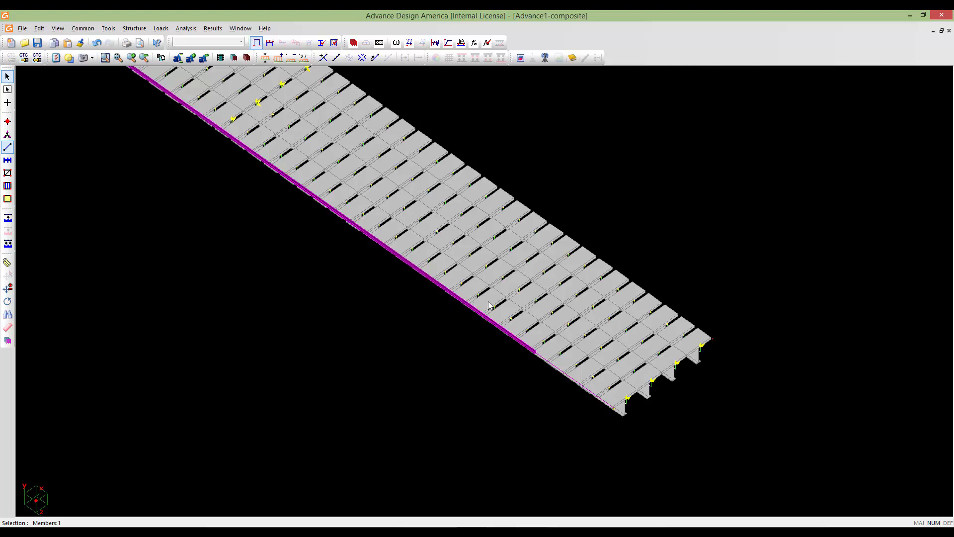
pyautogui.click(336, 58)
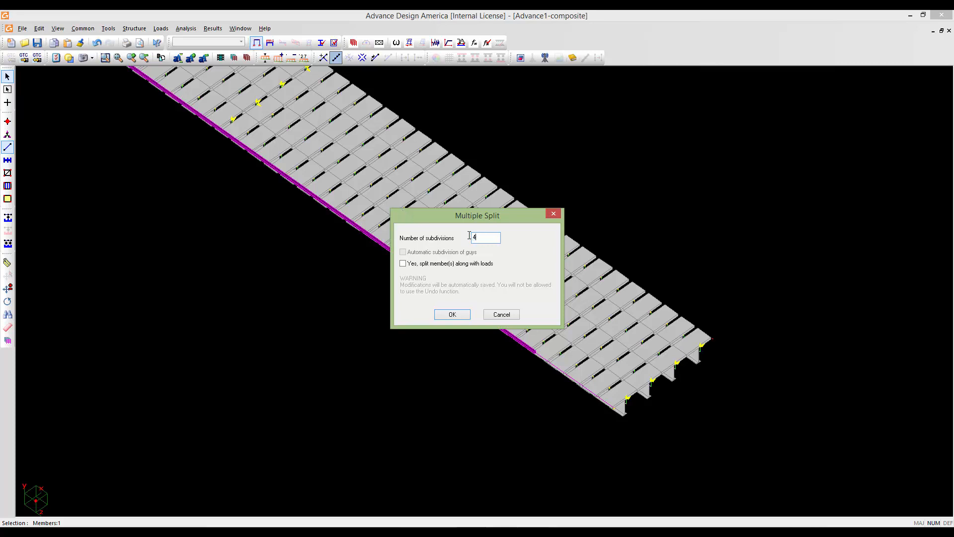
pyautogui.click(440, 264)
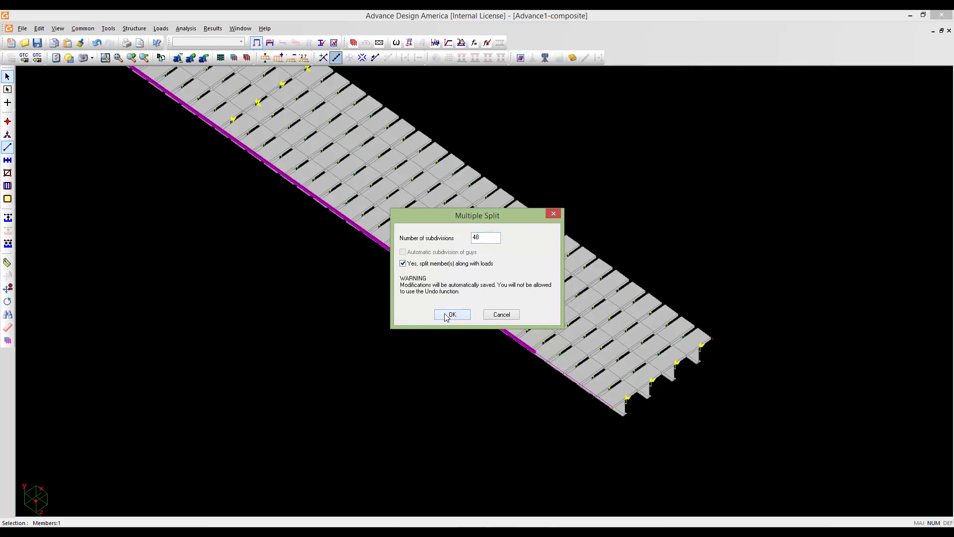
pyautogui.click(450, 314)
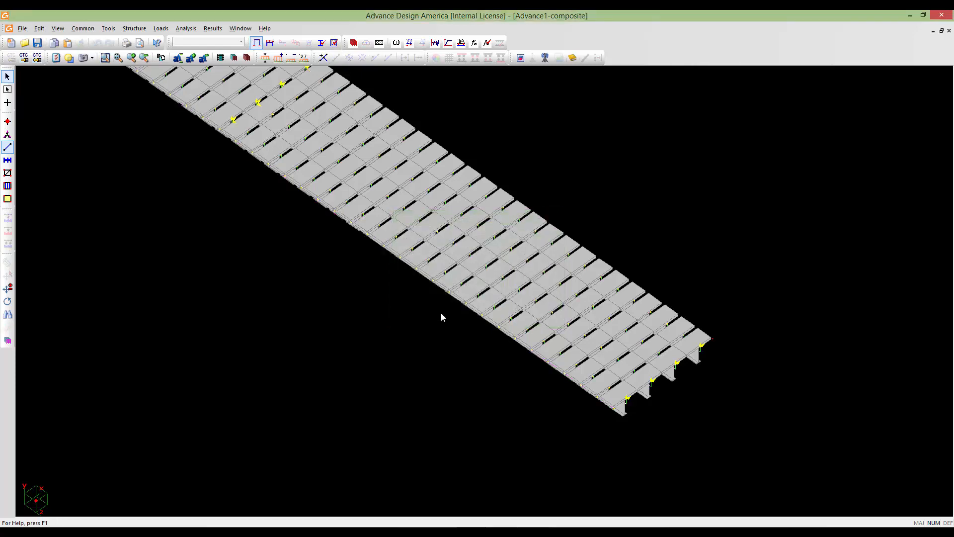
# - Examine the subdivision nodes along the split slab-edge member over the length of the deck
pyautogui.scroll(5, 496, 311)
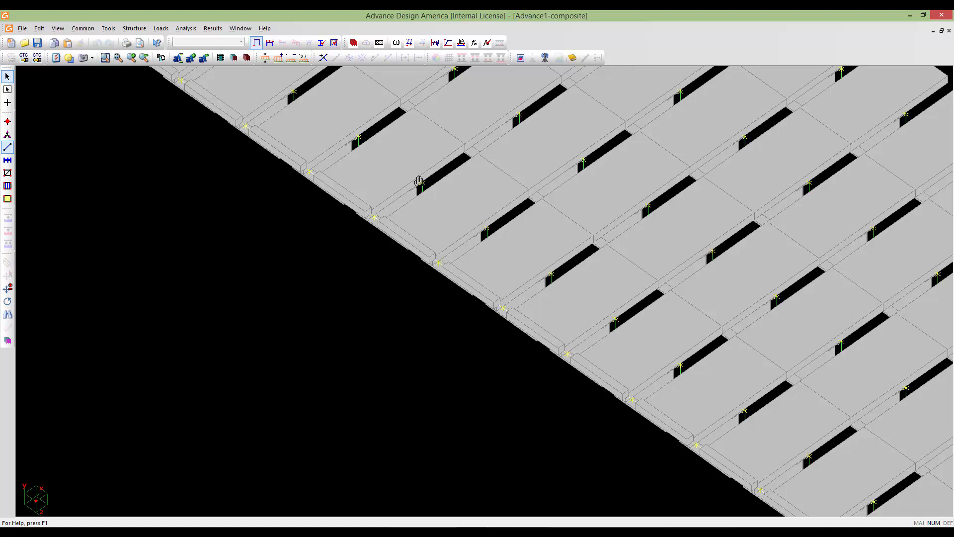
pyautogui.moveTo(419, 180); pyautogui.dragTo(406, 221, button='middle')
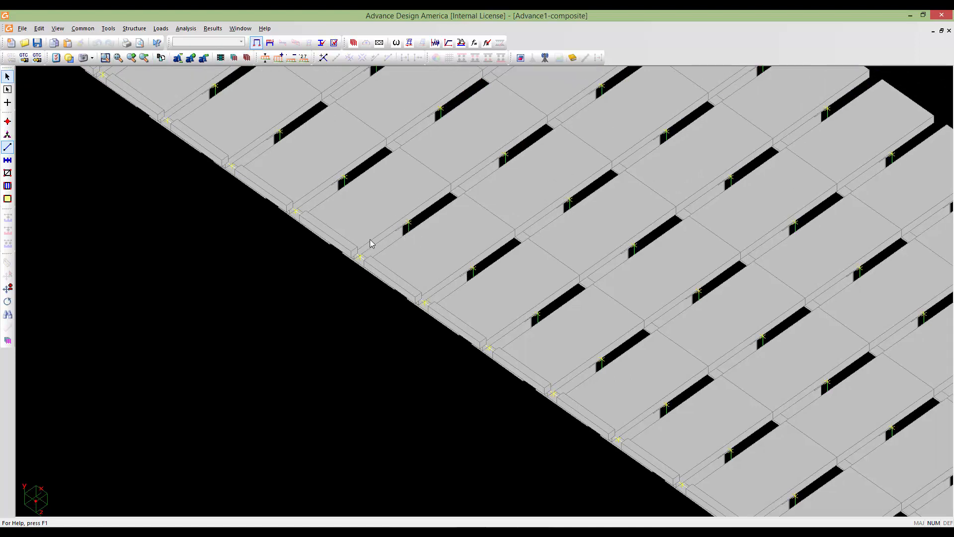
pyautogui.scroll(-5, 342, 214)
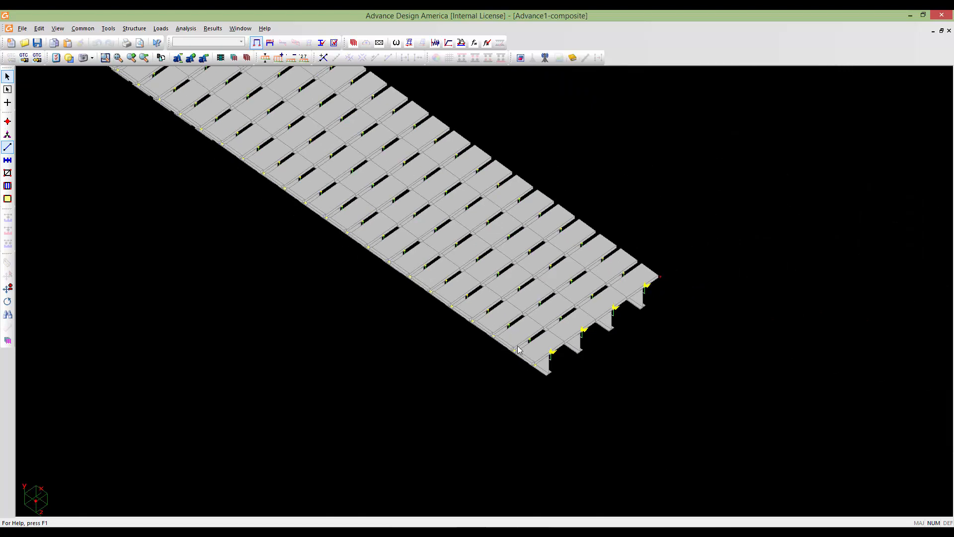
pyautogui.scroll(3, 545, 370)
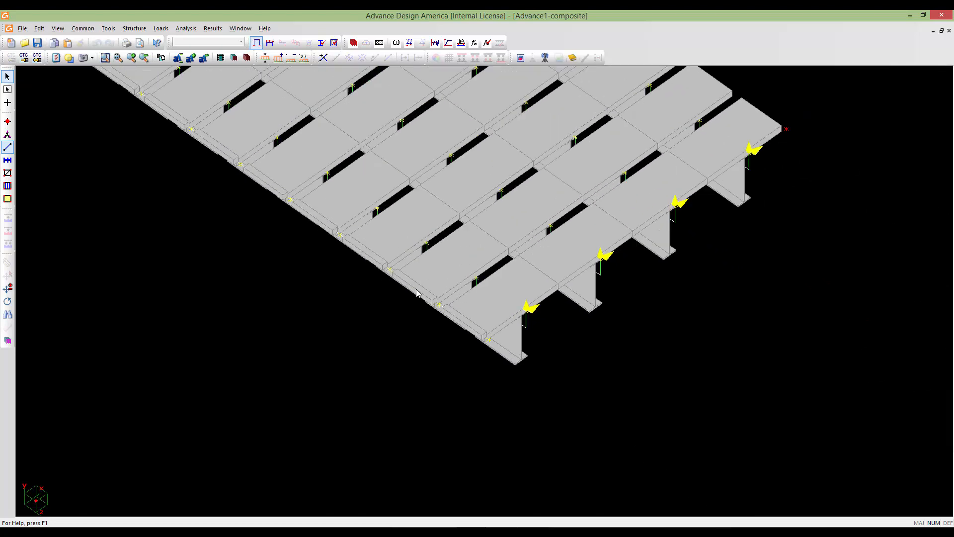
pyautogui.scroll(-2, 338, 278)
pyautogui.scroll(1, 315, 322)
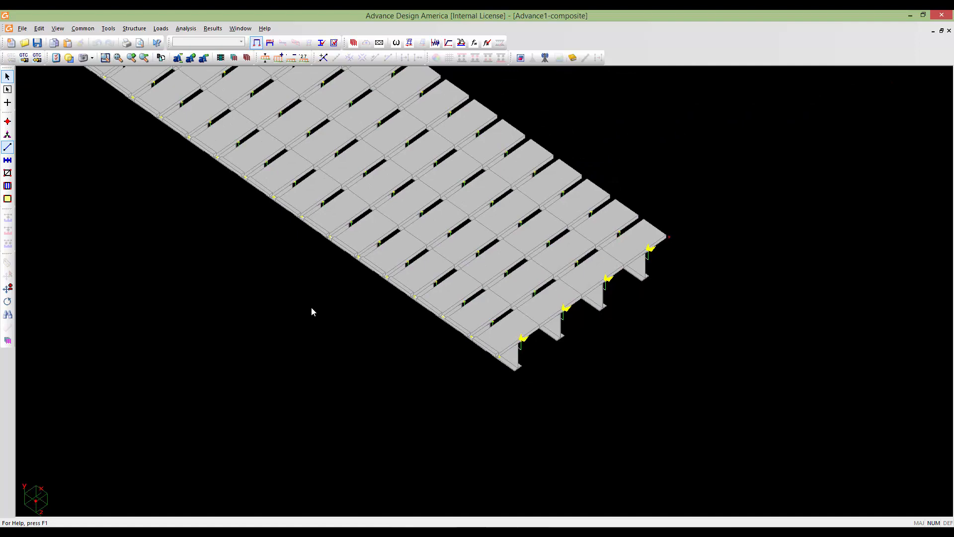
pyautogui.moveTo(311, 306); pyautogui.dragTo(402, 387, button='middle')
pyautogui.scroll(-1, 376, 350)
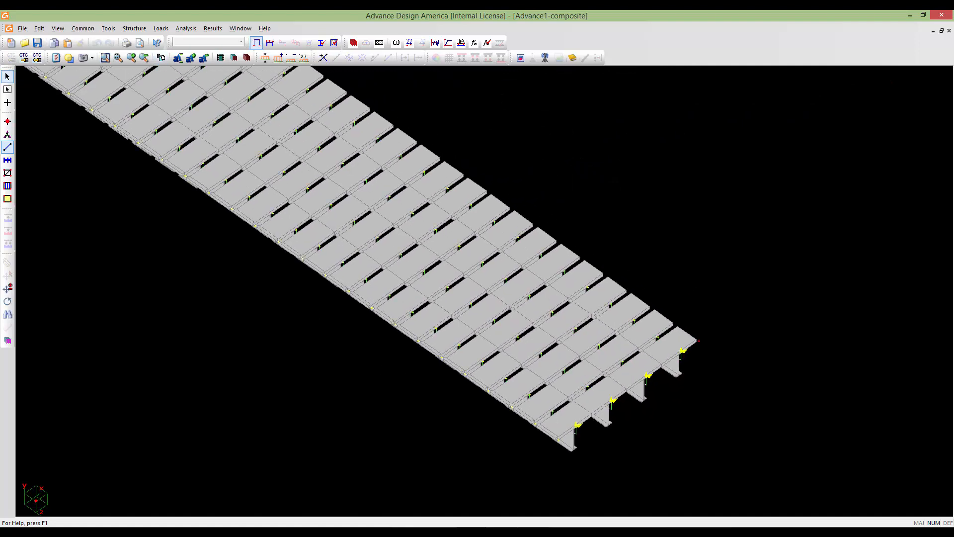
pyautogui.moveTo(358, 339); pyautogui.dragTo(413, 397, button='middle')
pyautogui.scroll(-3, 413, 397)
pyautogui.moveTo(364, 371); pyautogui.dragTo(400, 400, button='middle')
pyautogui.scroll(-2, 401, 401)
pyautogui.scroll(-4, 366, 348)
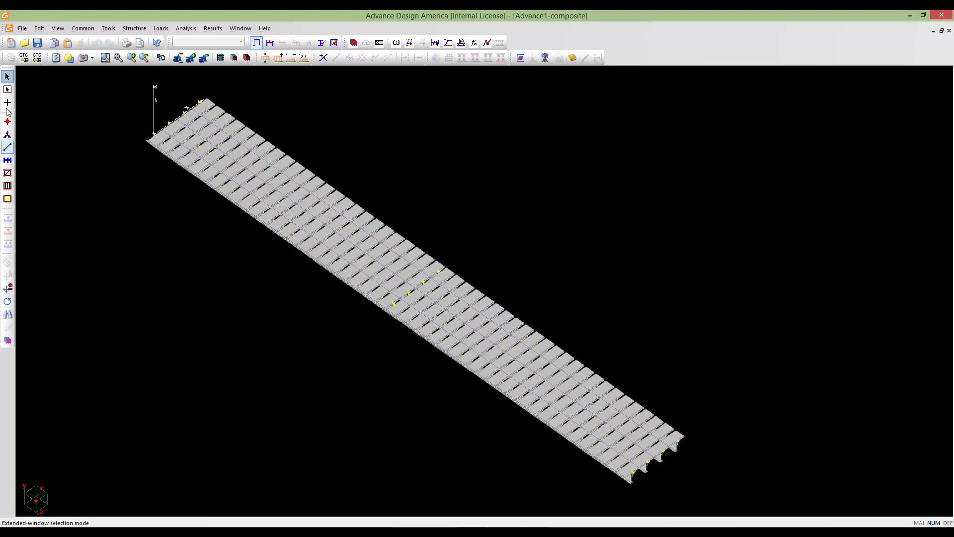
# - Add a TransNJ member between the two end nodes of the opposite slab edge, keeping the same properties
pyautogui.click(8, 147)
pyautogui.click(8, 102)
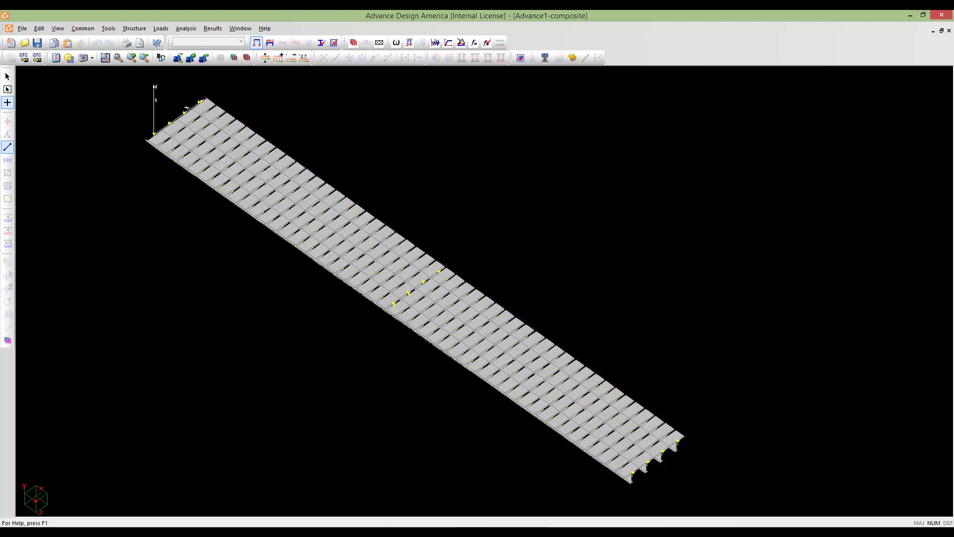
pyautogui.click(685, 435)
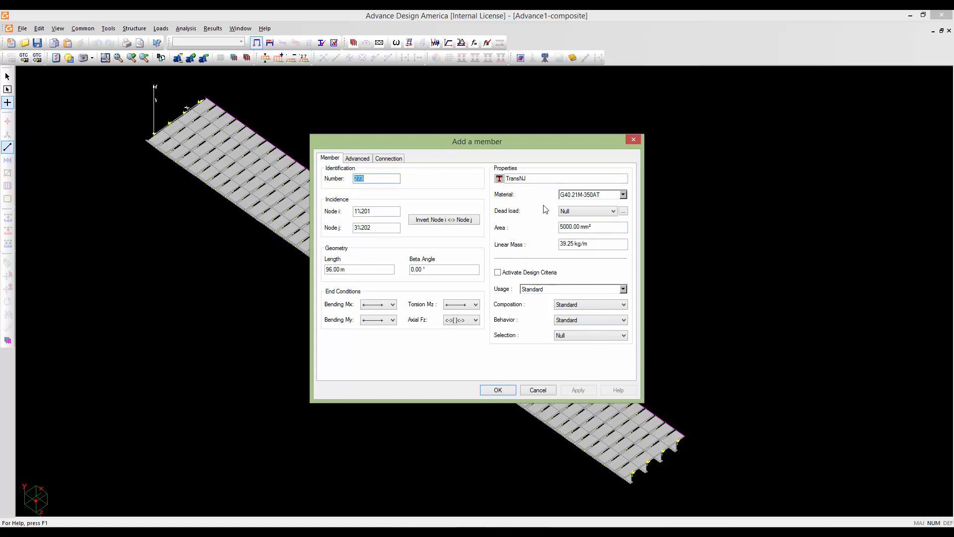
pyautogui.click(495, 389)
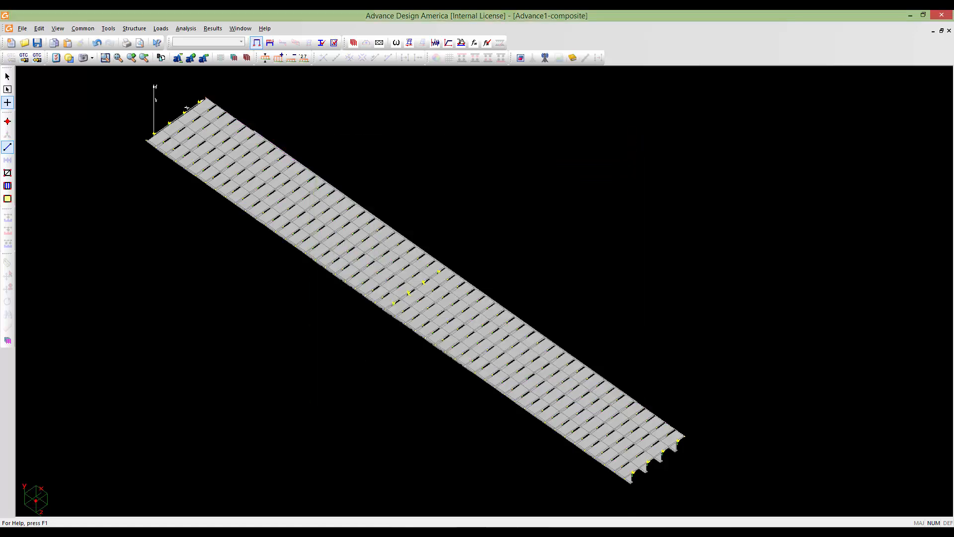
# - Split the opposite slab-edge member into 48 subdivisions with the option to split members along with loads enabled
pyautogui.click(8, 76)
pyautogui.click(463, 282)
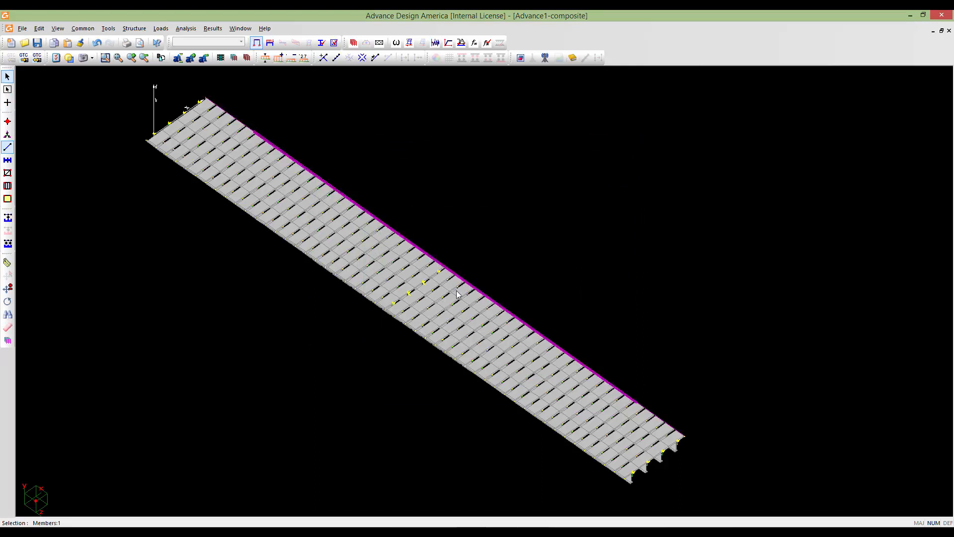
pyautogui.click(336, 58)
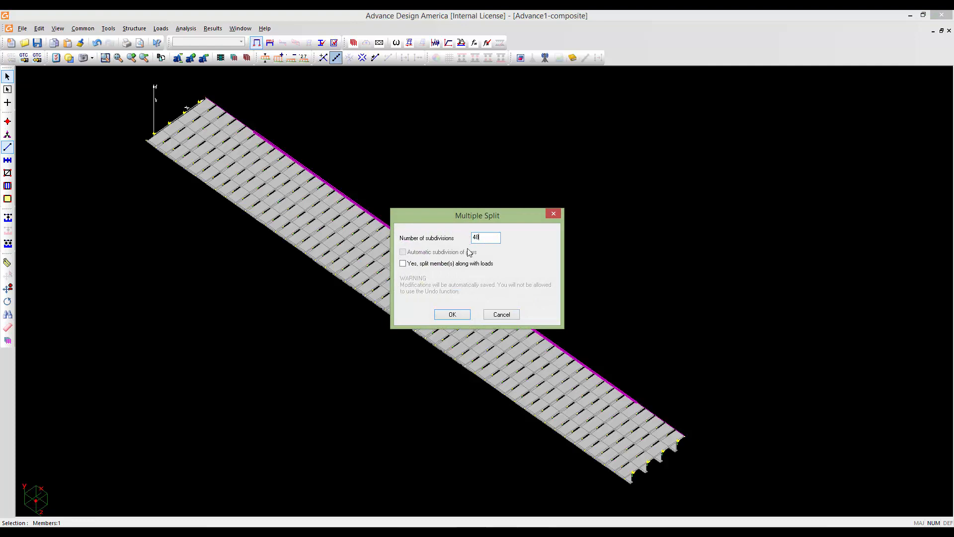
pyautogui.write('48')
pyautogui.click(463, 264)
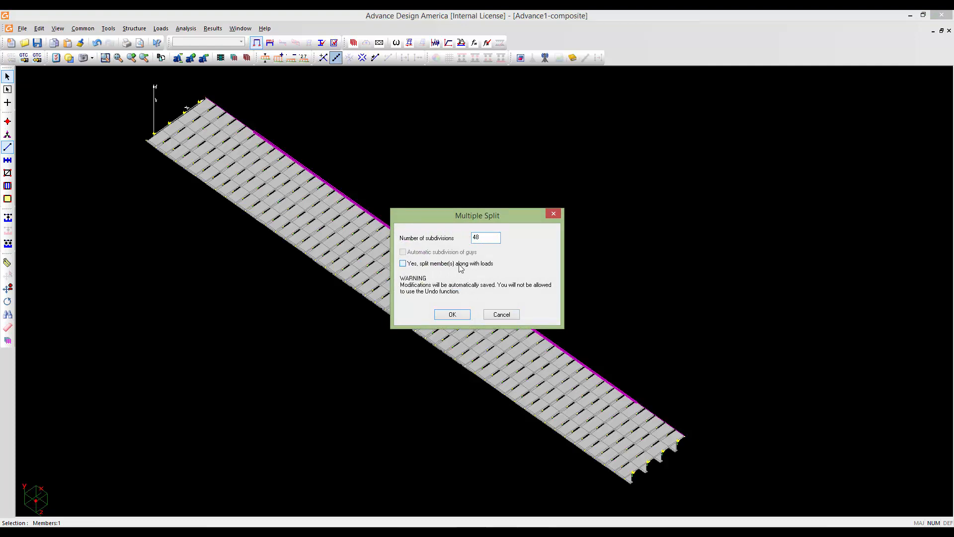
pyautogui.click(452, 314)
# - Examine the subdivided members along both slab edges over the full length of the bridge
pyautogui.scroll(4, 375, 298)
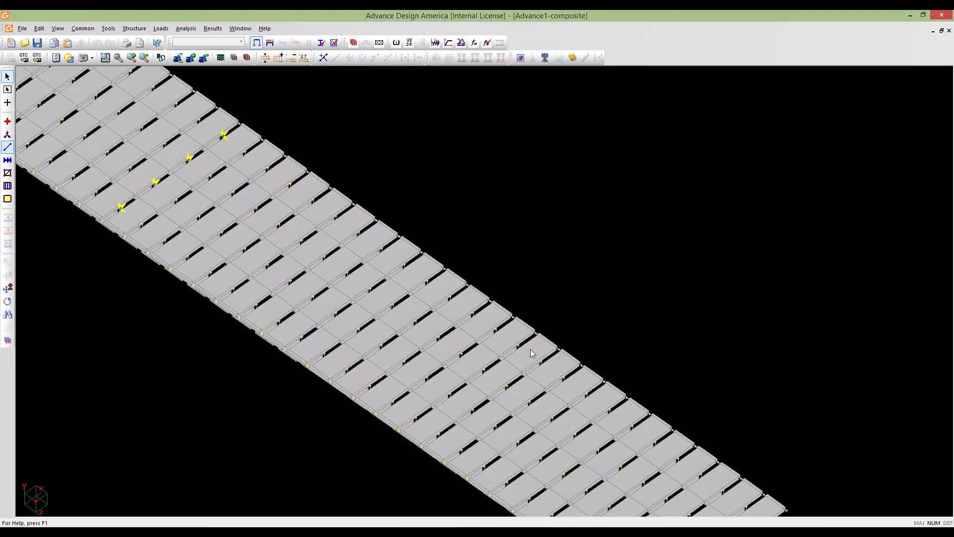
pyautogui.scroll(2, 531, 353)
pyautogui.scroll(-5, 457, 295)
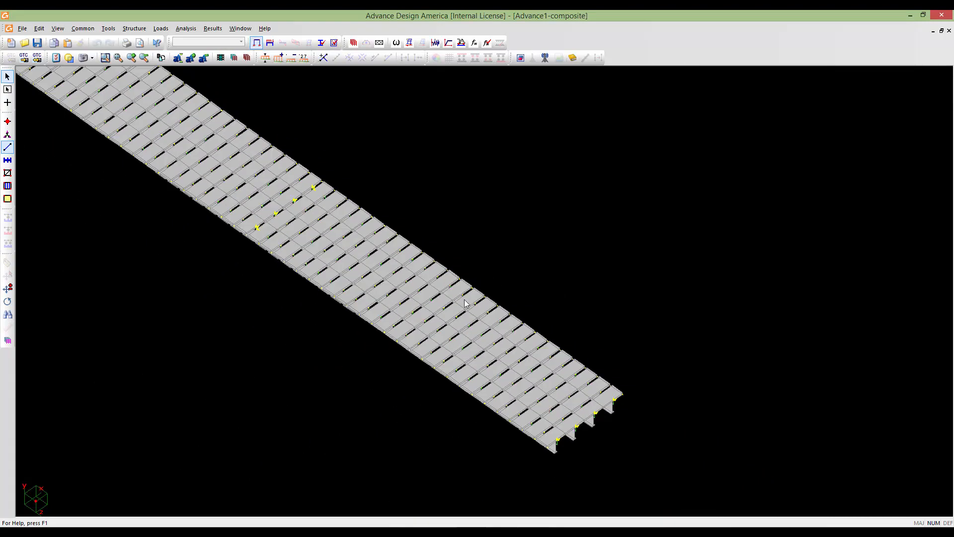
pyautogui.moveTo(298, 284); pyautogui.dragTo(364, 307, button='middle')
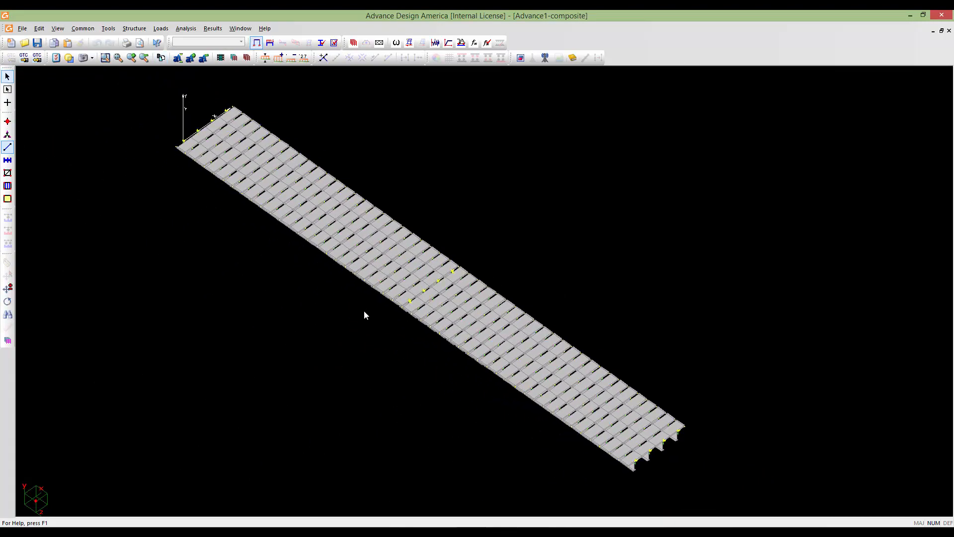
pyautogui.keyDown('shift'); pyautogui.moveTo(373, 317); pyautogui.dragTo(497, 323, button='middle'); pyautogui.keyUp('shift')
pyautogui.scroll(3, 451, 301)
pyautogui.scroll(-3, 452, 301)
pyautogui.scroll(4, 485, 309)
pyautogui.scroll(-2, 485, 309)
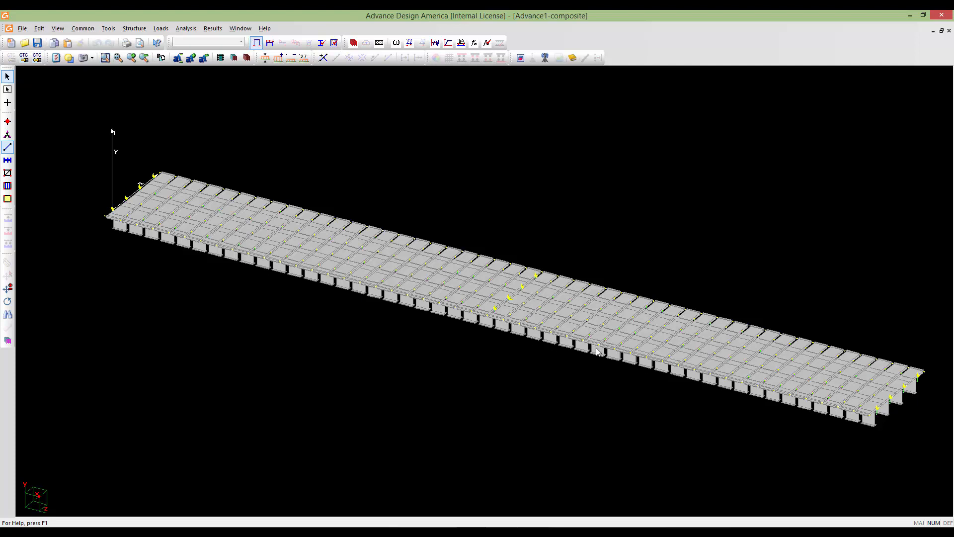
# - Select only the split TransNJ members along both slab edges in plan view and isolate them
pyautogui.press('y')
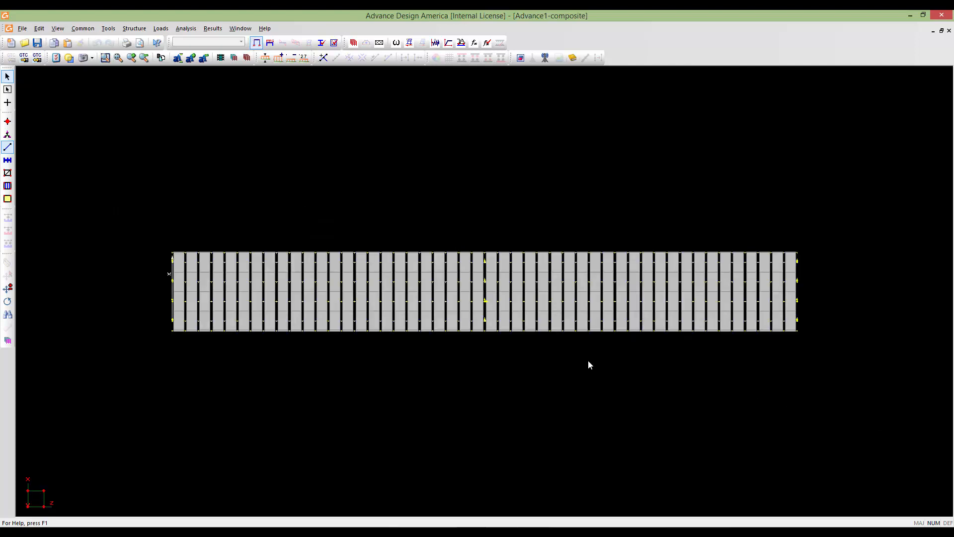
pyautogui.moveTo(588, 364); pyautogui.dragTo(536, 346, button='middle')
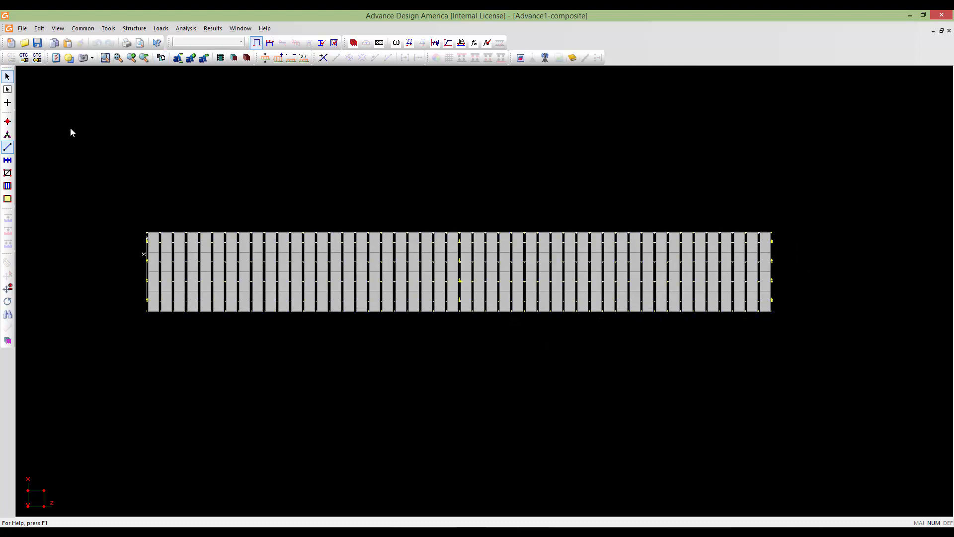
pyautogui.click(11, 91)
pyautogui.moveTo(775, 343); pyautogui.dragTo(778, 343)
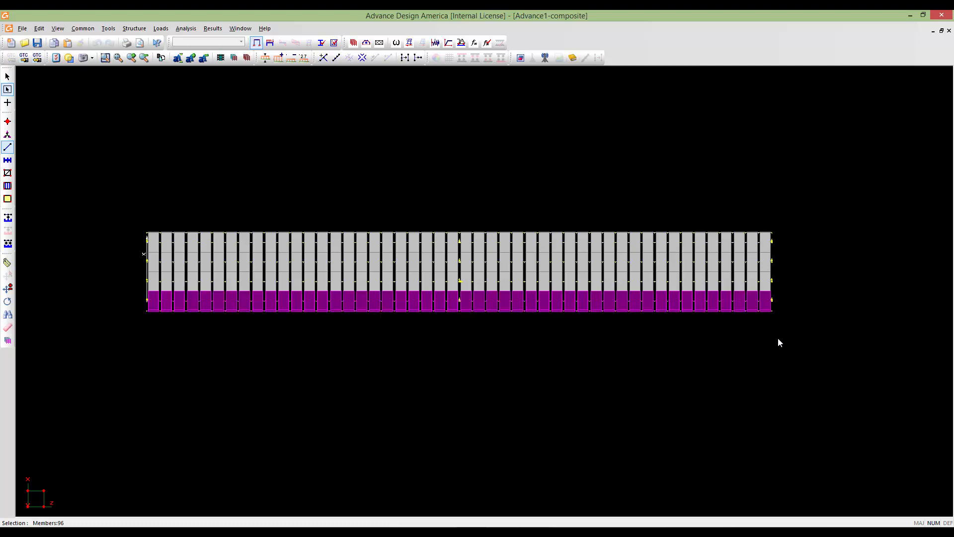
pyautogui.press('Escape')
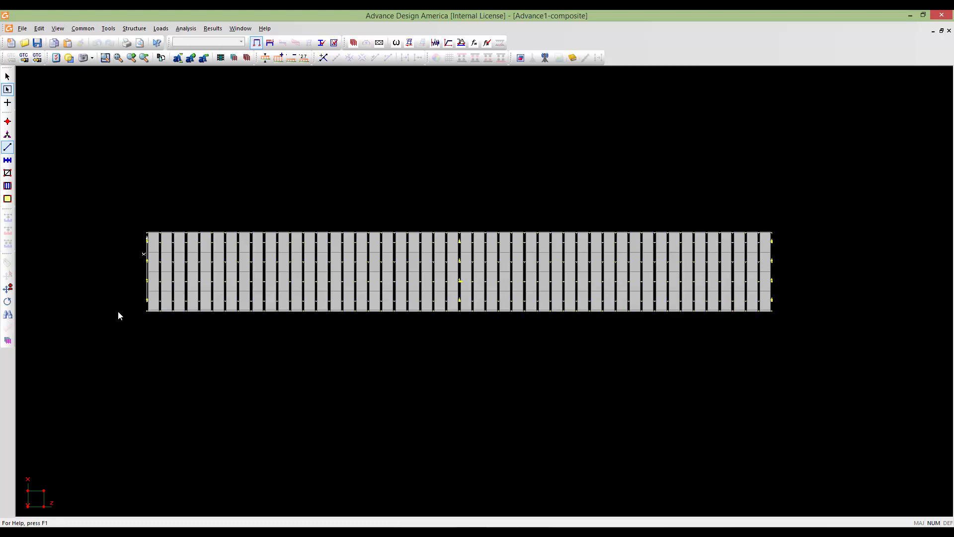
pyautogui.moveTo(134, 312); pyautogui.dragTo(778, 342)
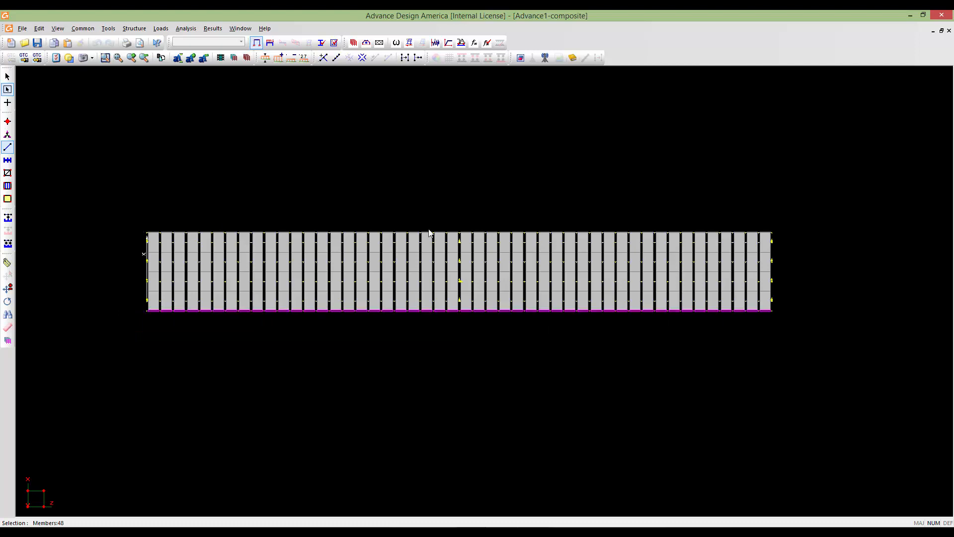
pyautogui.moveTo(754, 243); pyautogui.dragTo(778, 242)
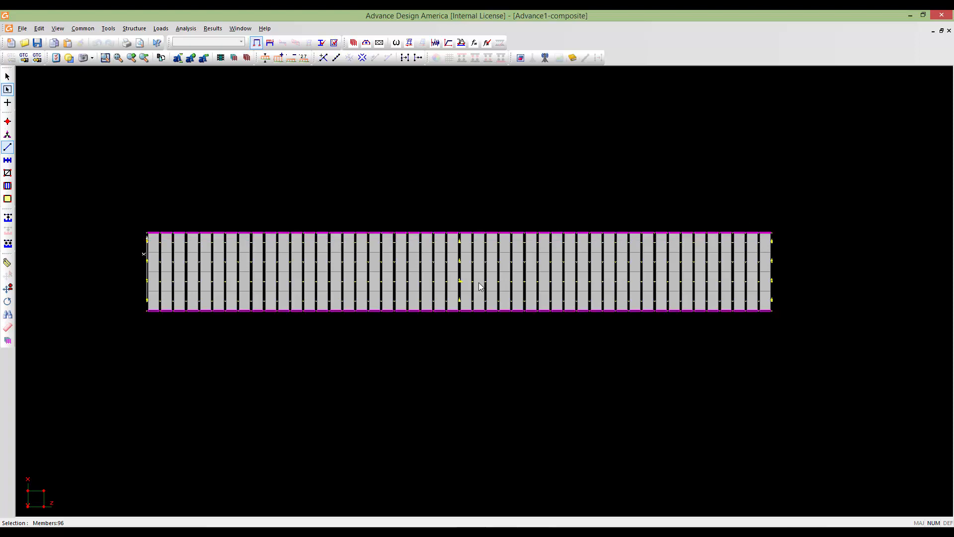
pyautogui.hotkey('ctrl', 'i')
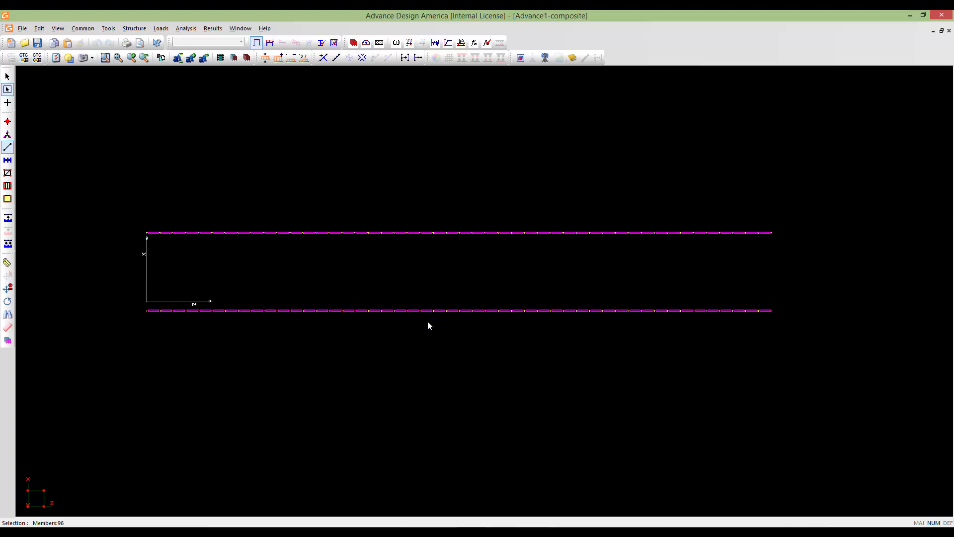
pyautogui.press('Home')
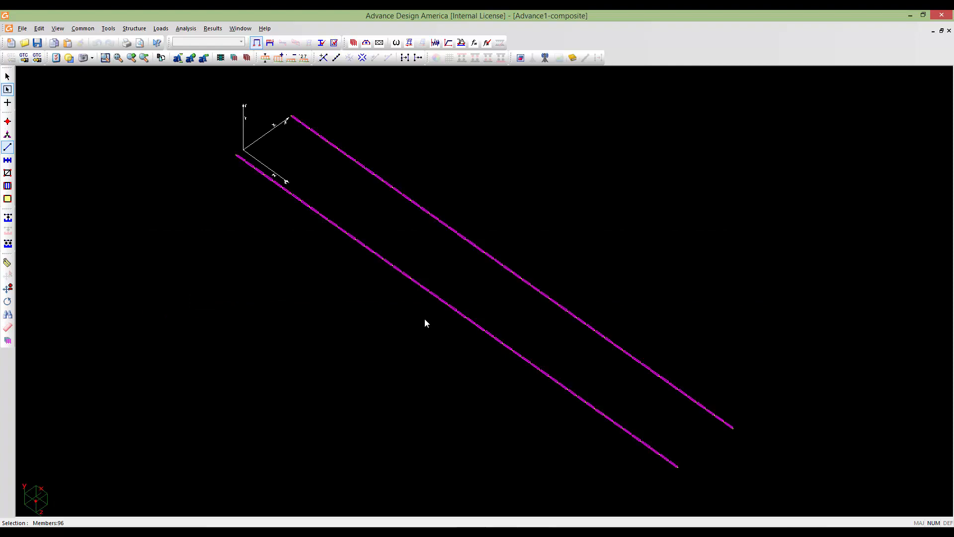
# - Save the isolated slab-edge members as a selection named edge-members and show the whole model again
pyautogui.hotkey('ctrl', 'g')
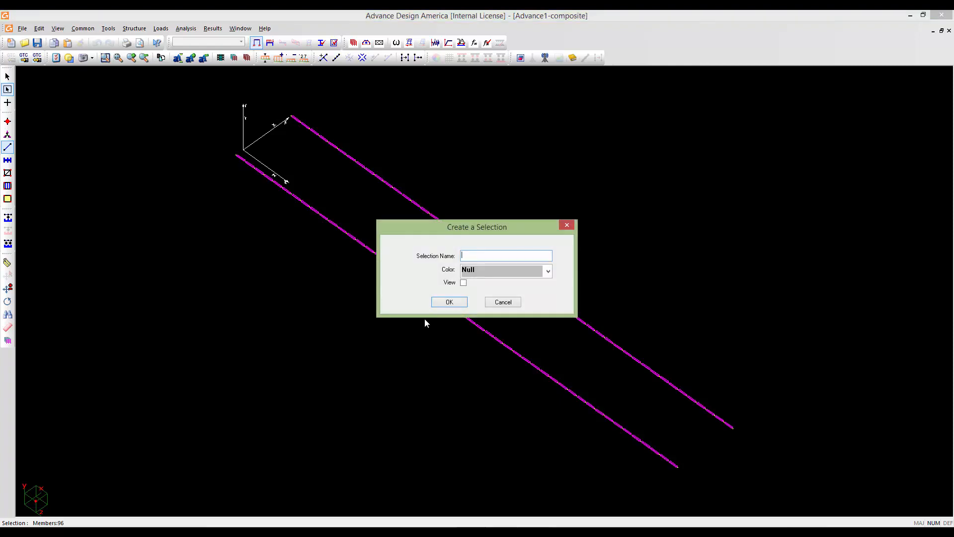
pyautogui.write('edge-members')
pyautogui.click(446, 303)
pyautogui.click(391, 357)
pyautogui.scroll(-1, 302, 296)
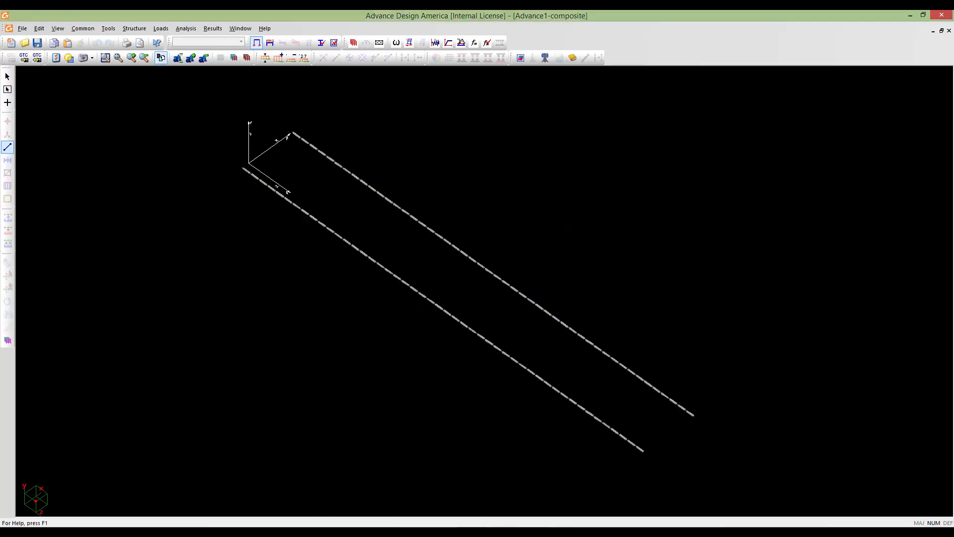
pyautogui.scroll(2, 431, 387)
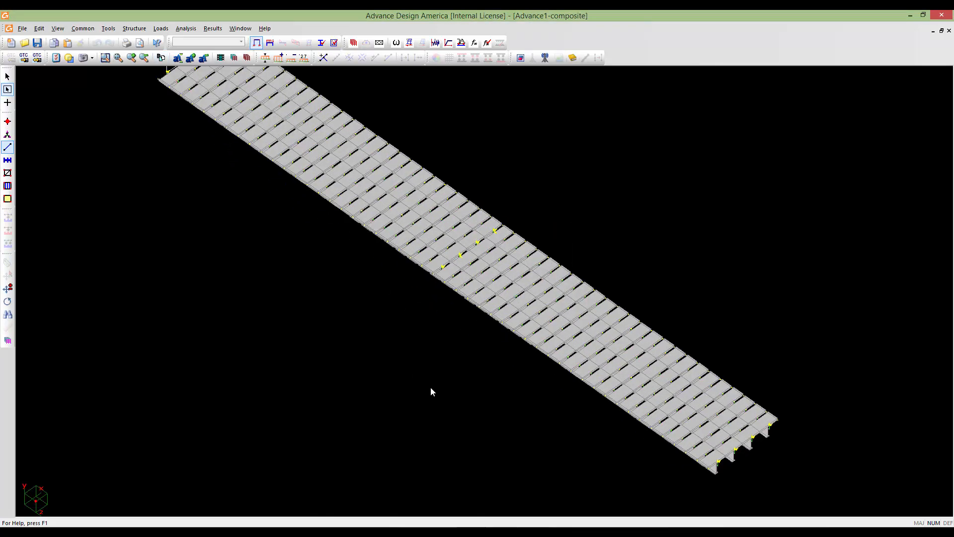
# - Examine the whole bridge model in 3D, including the deck surface and the girder ends at the far support
pyautogui.moveTo(430, 387)
pyautogui.keyDown('shift'); pyautogui.mouseDown(button='middle')
pyautogui.moveTo(455, 354)
pyautogui.moveTo(608, 333)
pyautogui.moveTo(594, 341)
pyautogui.mouseUp(button='middle'); pyautogui.keyUp('shift')
pyautogui.scroll(3, 600, 332)
pyautogui.scroll(1, 546, 367)
pyautogui.moveTo(530, 363); pyautogui.dragTo(511, 359, button='middle')
pyautogui.scroll(-3, 520, 359)
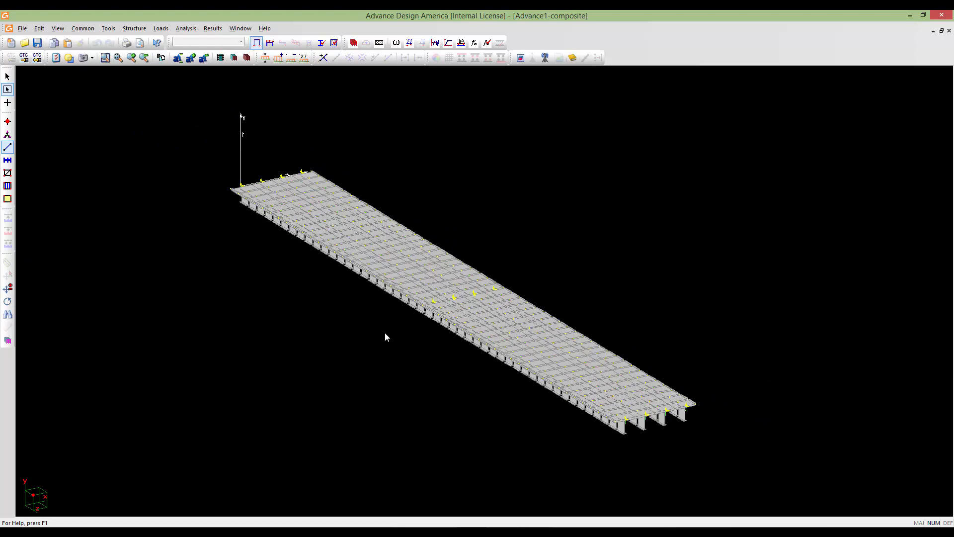
pyautogui.moveTo(386, 333)
pyautogui.keyDown('shift'); pyautogui.mouseDown(button='middle')
pyautogui.moveTo(417, 331)
pyautogui.moveTo(417, 308)
pyautogui.mouseUp(button='middle'); pyautogui.keyUp('shift')
pyautogui.moveTo(499, 308)
pyautogui.keyDown('shift'); pyautogui.mouseDown(button='middle')
pyautogui.moveTo(499, 338)
pyautogui.moveTo(534, 338)
pyautogui.moveTo(521, 308)
pyautogui.mouseUp(button='middle'); pyautogui.keyUp('shift')
pyautogui.scroll(2, 525, 320)
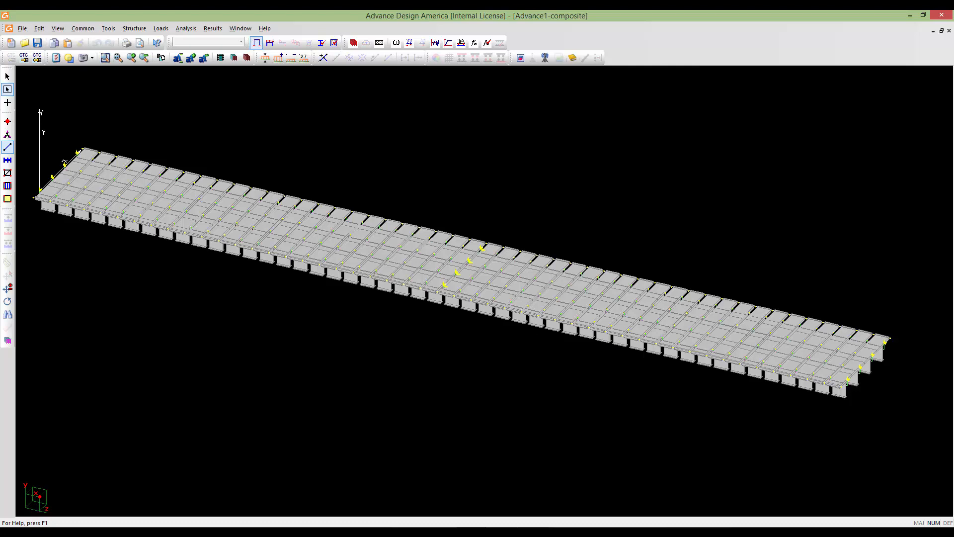
pyautogui.scroll(-2, 507, 320)
pyautogui.moveTo(507, 320); pyautogui.dragTo(374, 323, button='middle')
pyautogui.scroll(5, 463, 328)
pyautogui.moveTo(452, 336); pyautogui.dragTo(400, 354, button='middle')
pyautogui.scroll(2, 436, 325)
# - Turn off the 3D display of members in the view options so the model is drawn as lines
pyautogui.rightClick(399, 355)
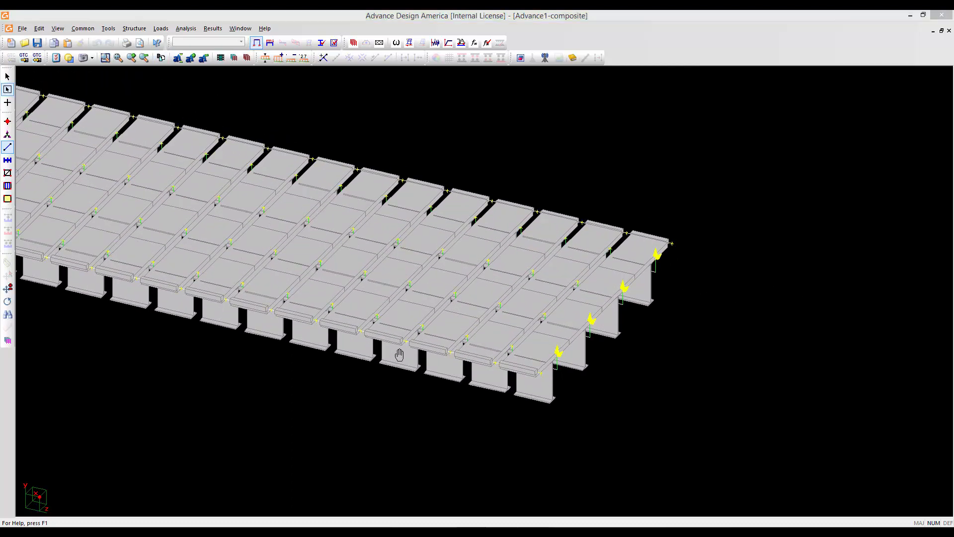
pyautogui.click(384, 277)
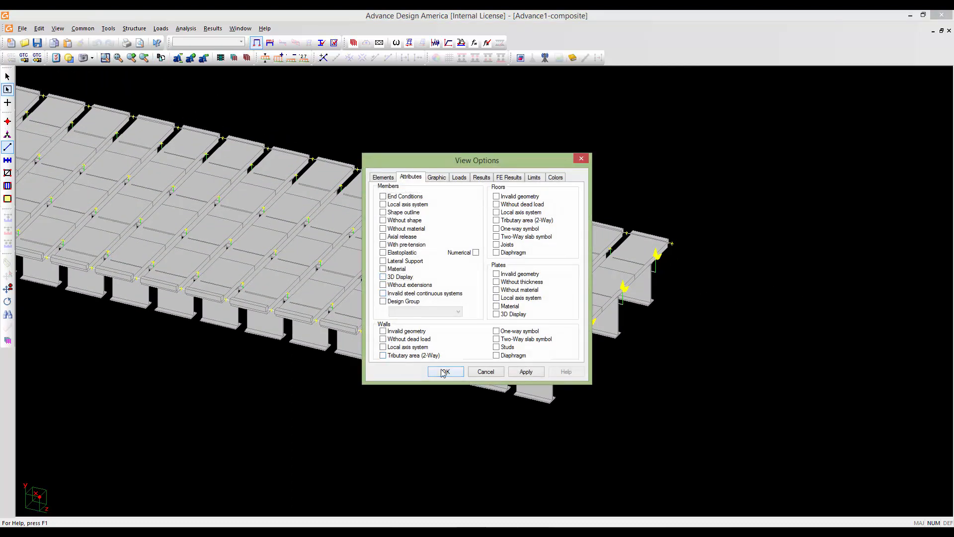
pyautogui.click(445, 372)
pyautogui.scroll(5, 541, 374)
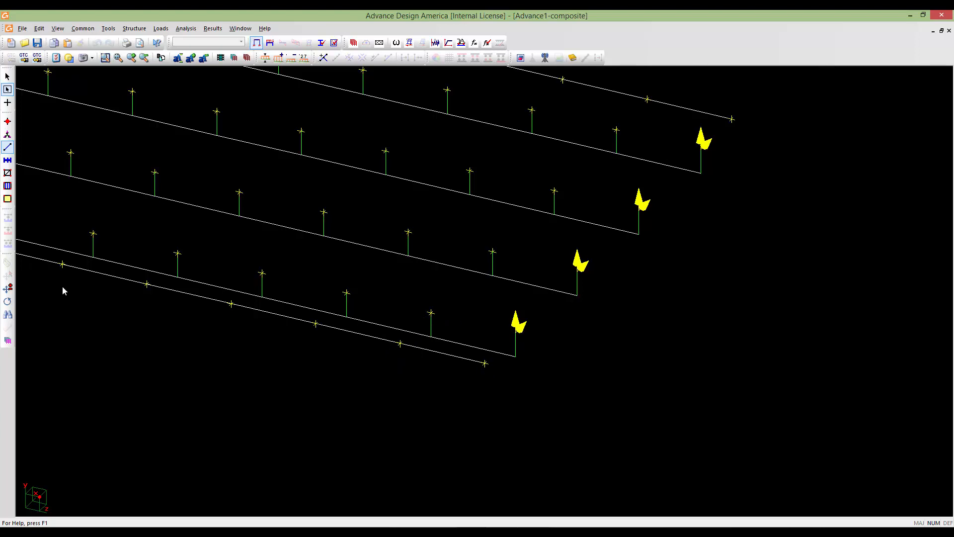
# - Outline a floor through the four nodes of the last bay between the slab-edge member and the outer girder
pyautogui.click(8, 103)
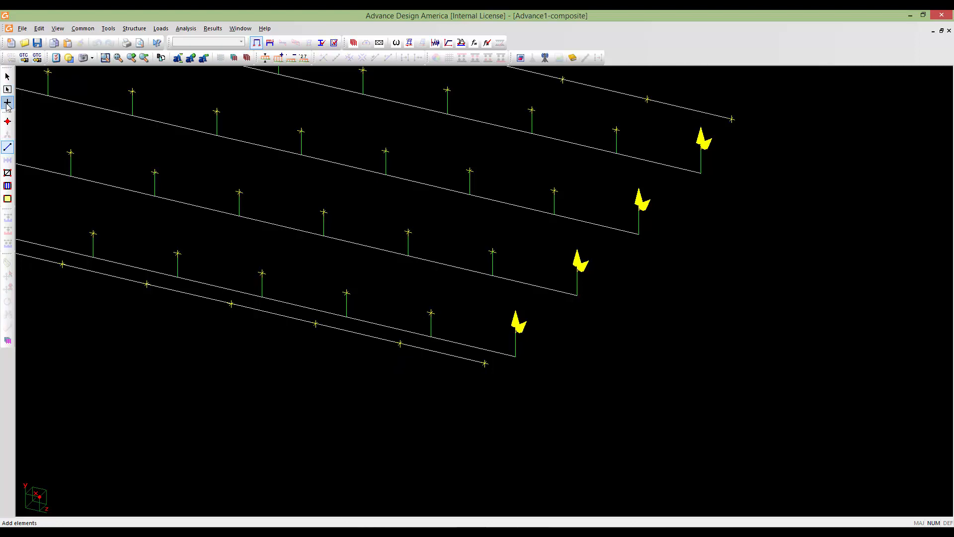
pyautogui.click(7, 190)
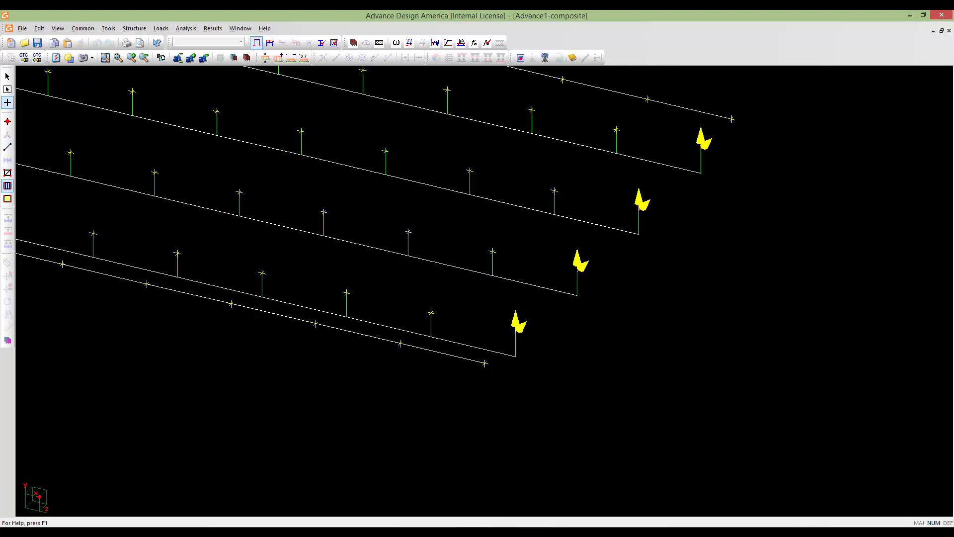
pyautogui.click(400, 344)
pyautogui.click(430, 313)
pyautogui.click(517, 328)
pyautogui.click(484, 363)
pyautogui.click(400, 343)
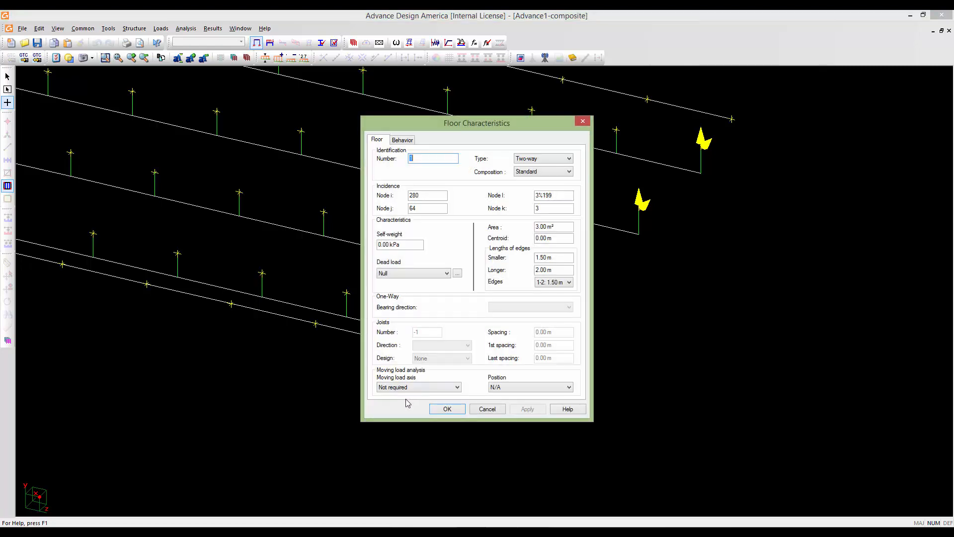
# - Set the floor's type to One-way with the bearing direction Bearing on jk and li, and create it
pyautogui.moveTo(525, 125); pyautogui.dragTo(551, 136)
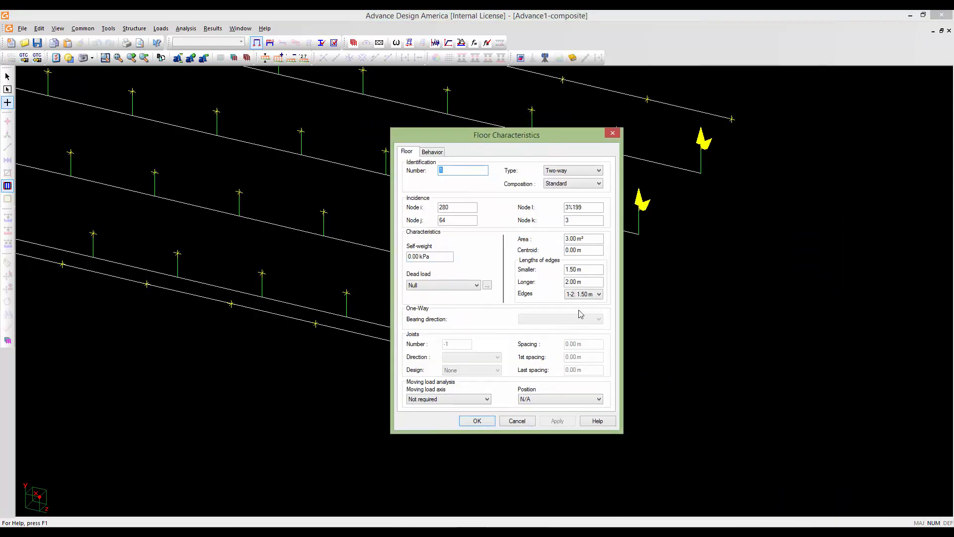
pyautogui.click(563, 172)
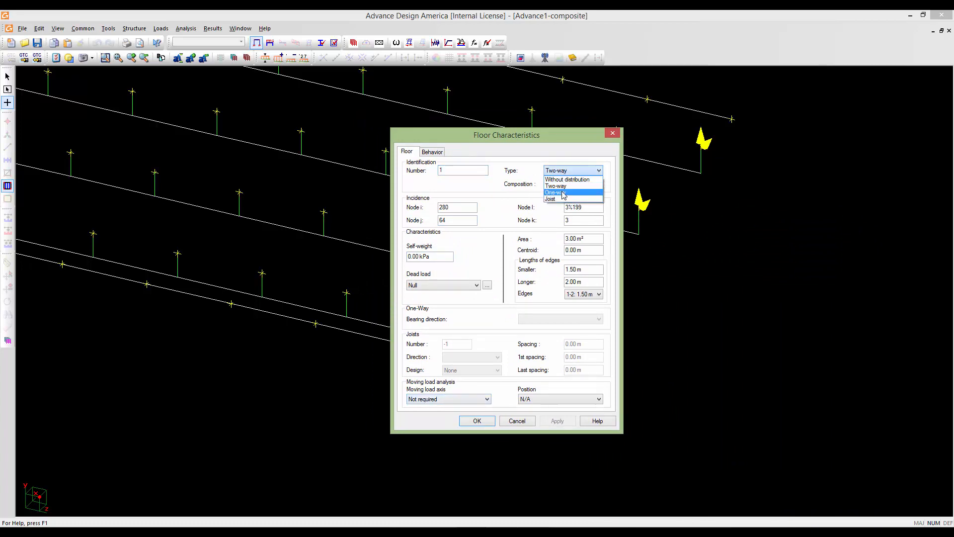
pyautogui.click(563, 194)
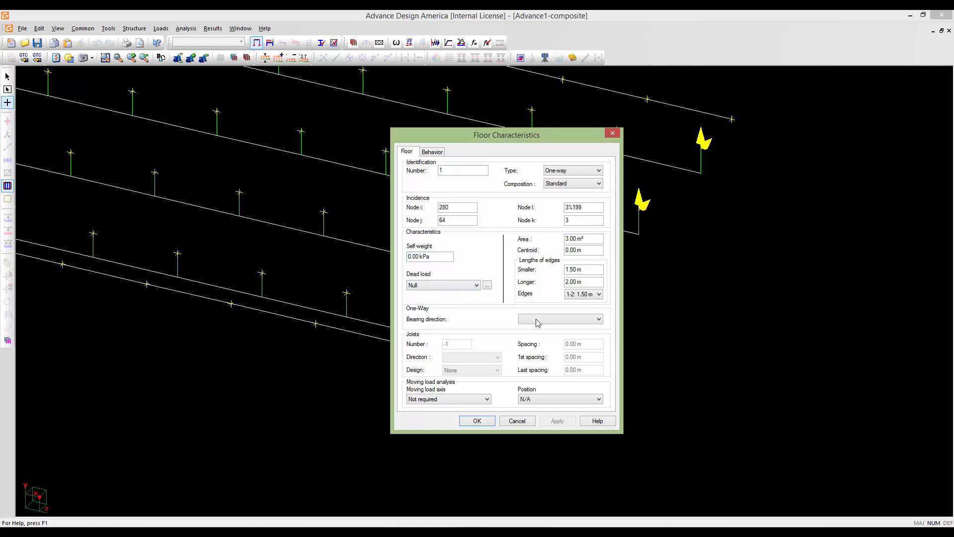
pyautogui.click(561, 319)
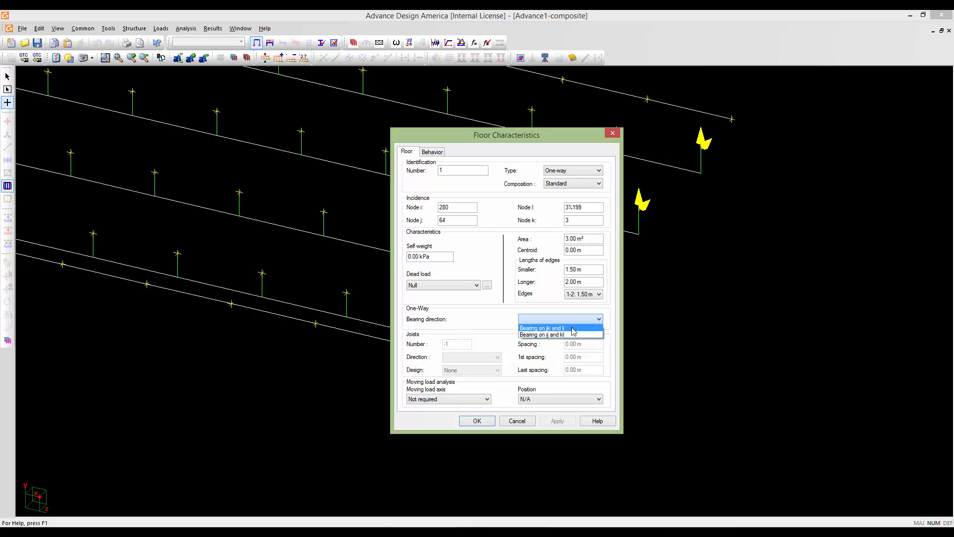
pyautogui.click(573, 329)
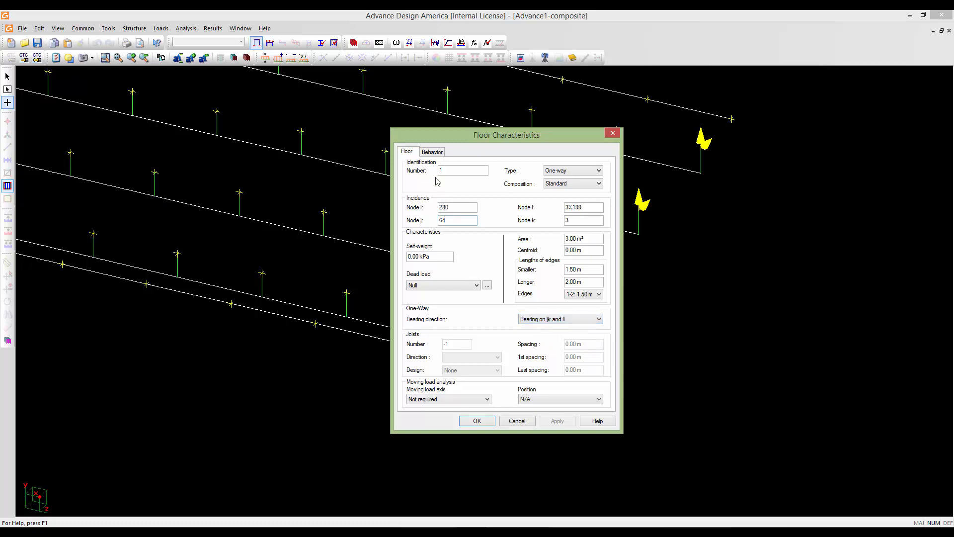
pyautogui.click(431, 152)
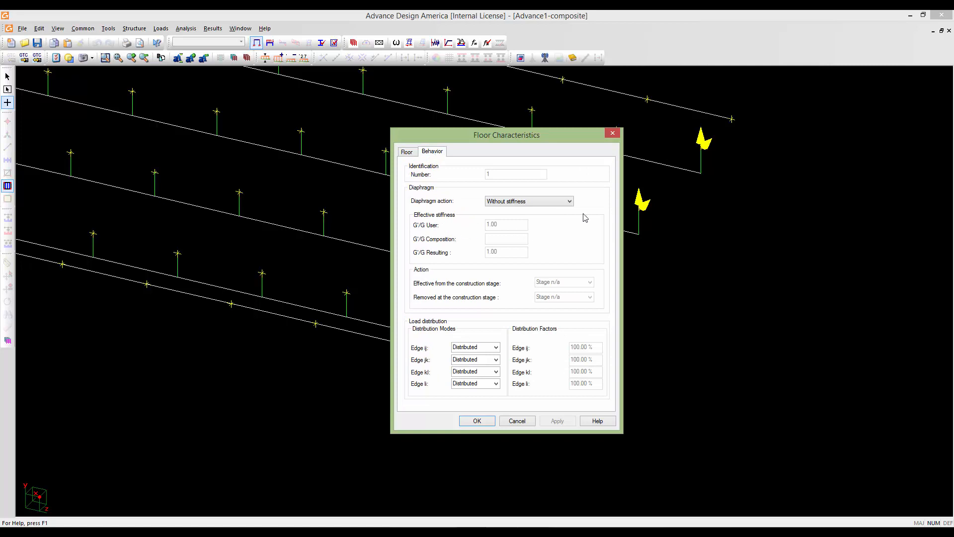
pyautogui.click(477, 420)
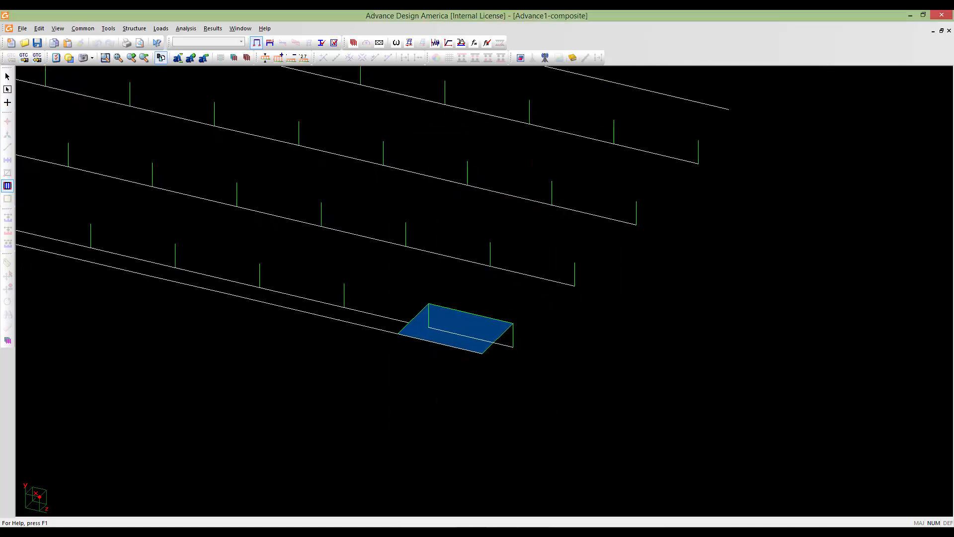
pyautogui.scroll(3, 570, 278)
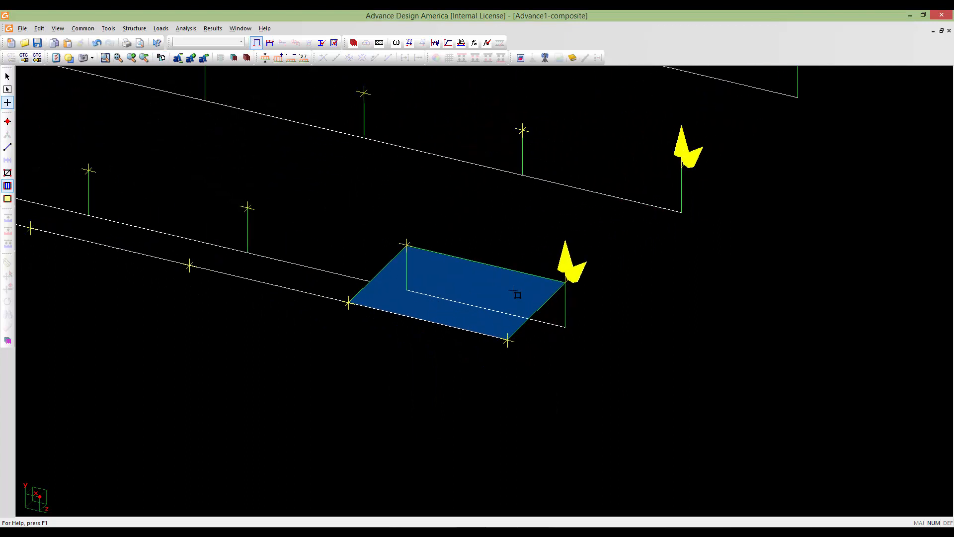
pyautogui.moveTo(518, 312); pyautogui.dragTo(507, 378, button='middle')
pyautogui.scroll(-1, 530, 378)
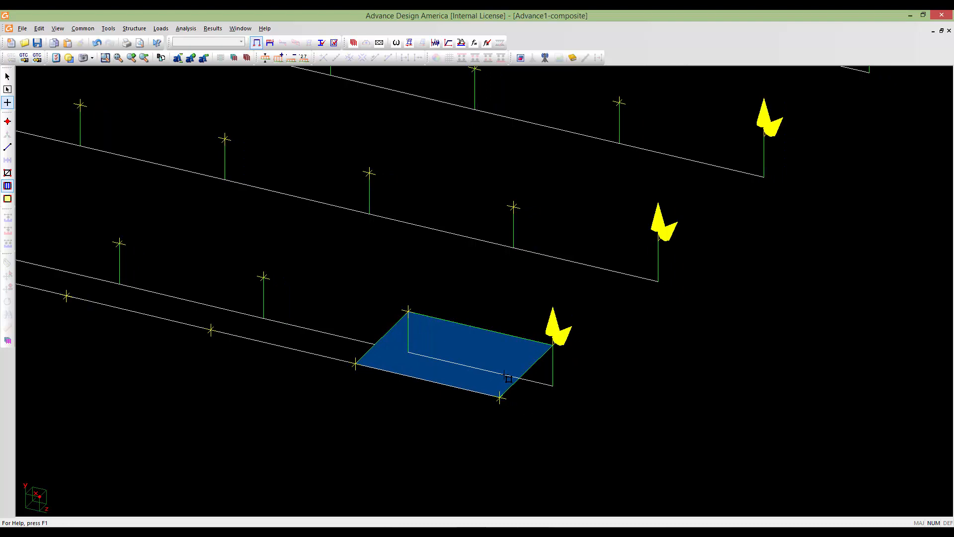
# - Turn on the display of the one-way symbol for floors in the view options
pyautogui.rightClick(462, 354)
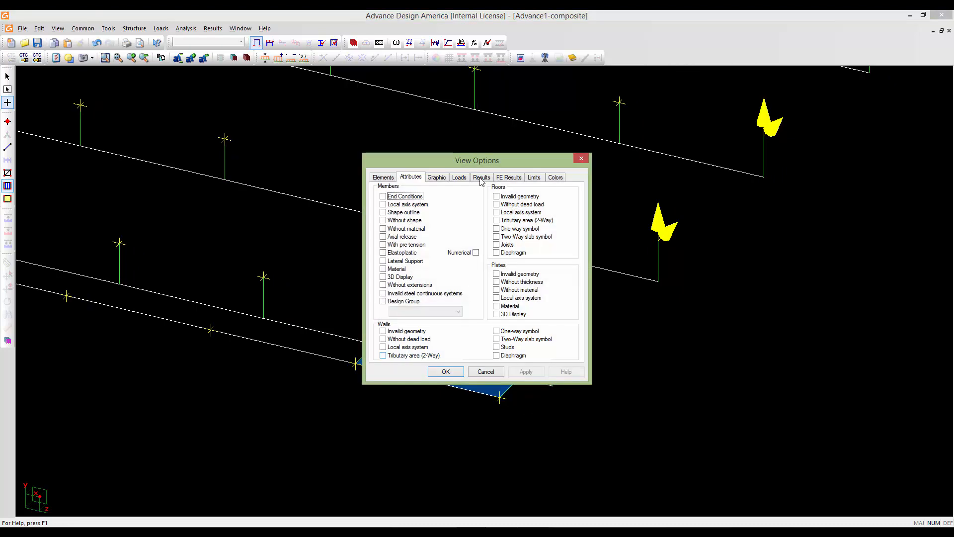
pyautogui.moveTo(472, 162); pyautogui.dragTo(617, 129)
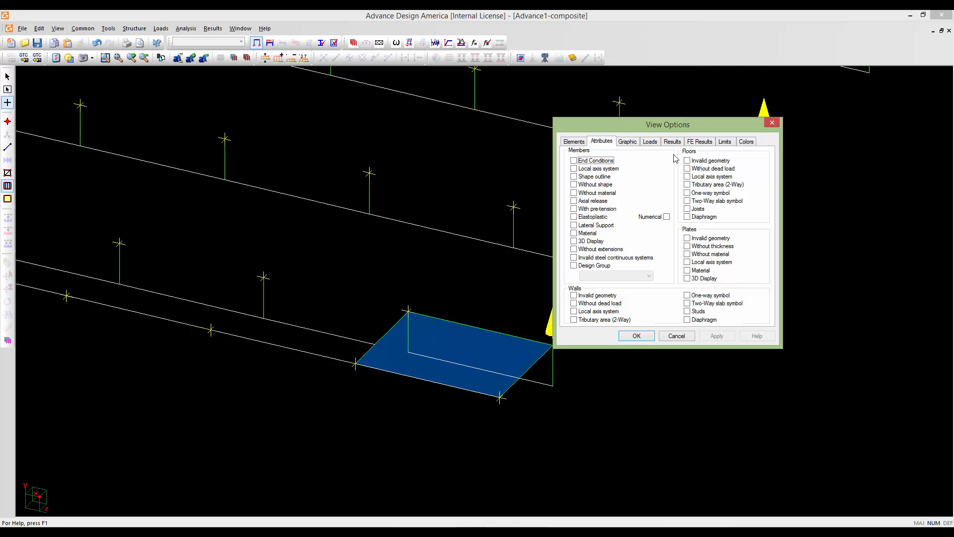
pyautogui.click(690, 193)
pyautogui.click(636, 335)
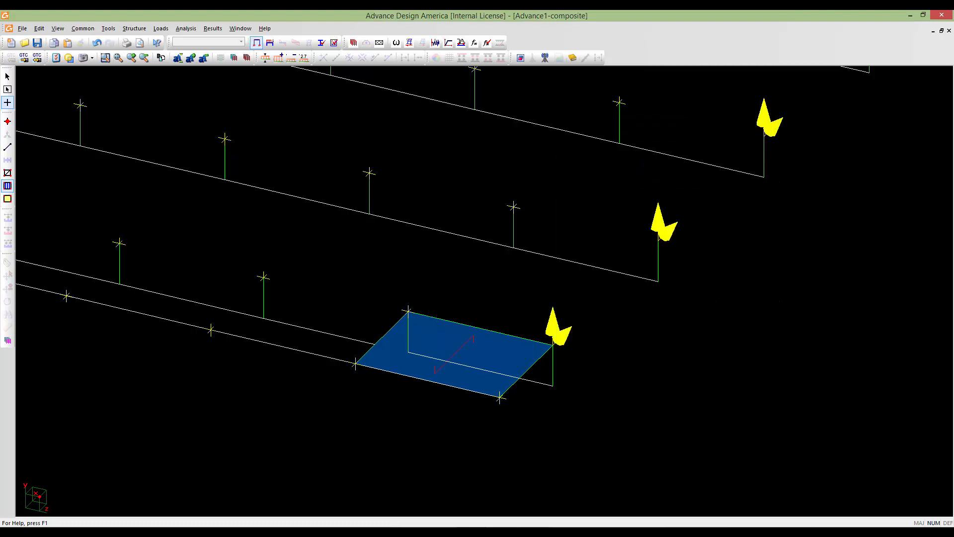
# - Create a one-way floor in the last bay between the outer girder next to the first floor and the second girder
pyautogui.scroll(3, 447, 382)
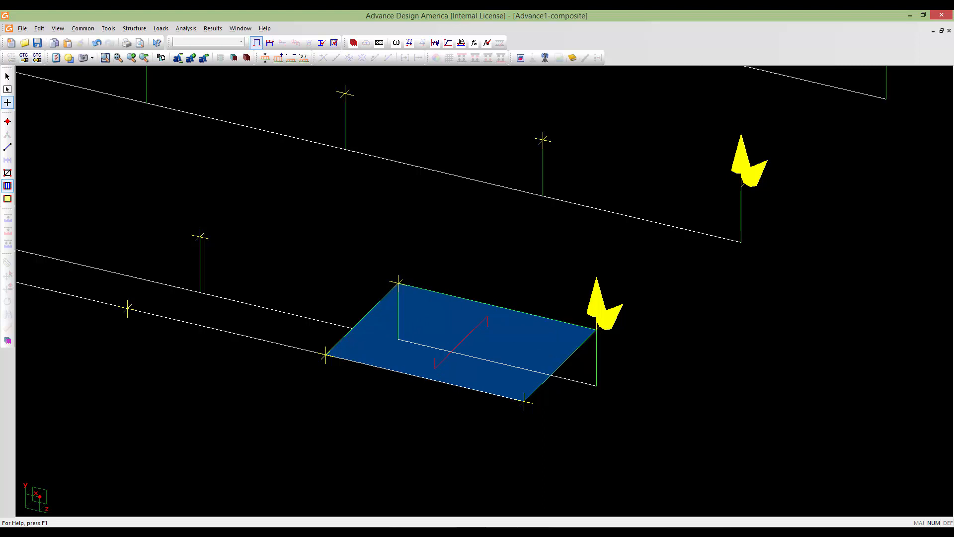
pyautogui.scroll(-2, 422, 375)
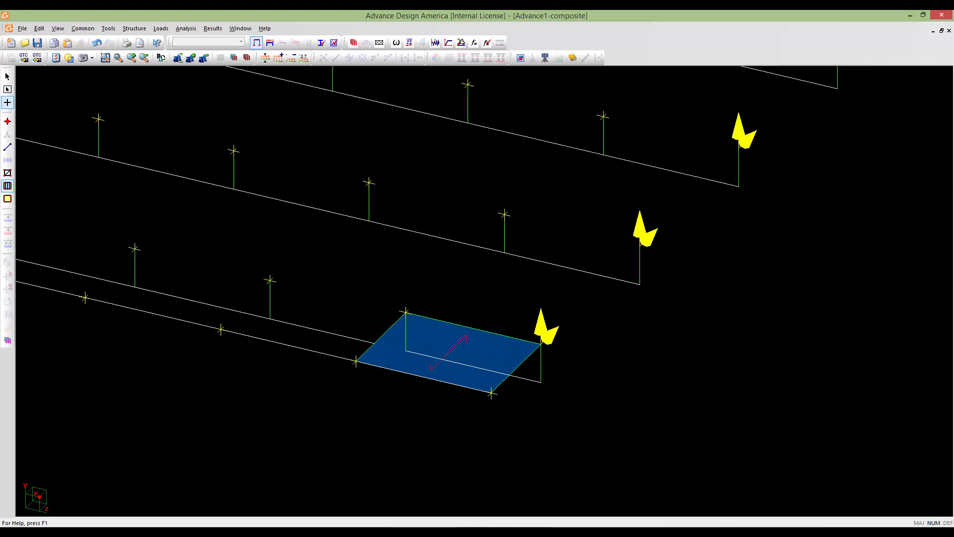
pyautogui.scroll(-3, 406, 318)
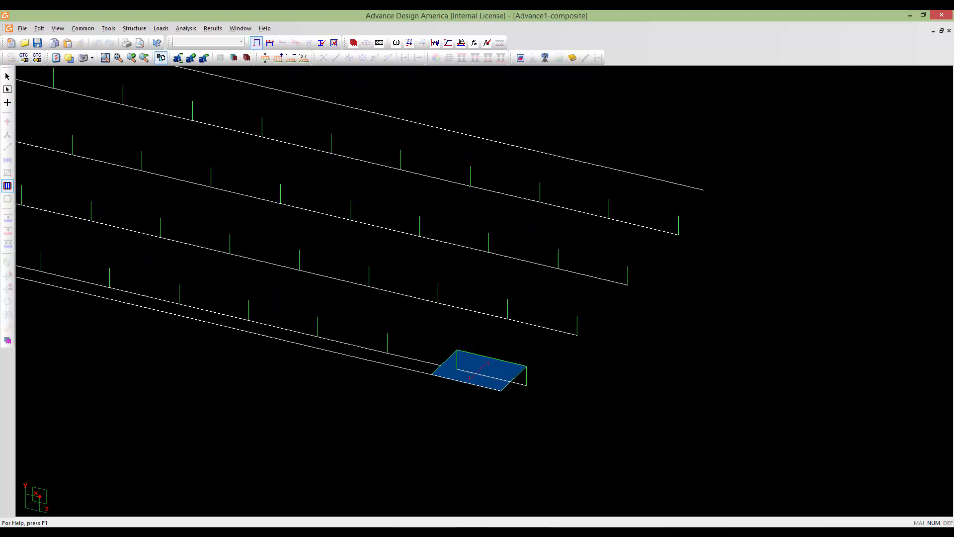
pyautogui.scroll(2, 746, 249)
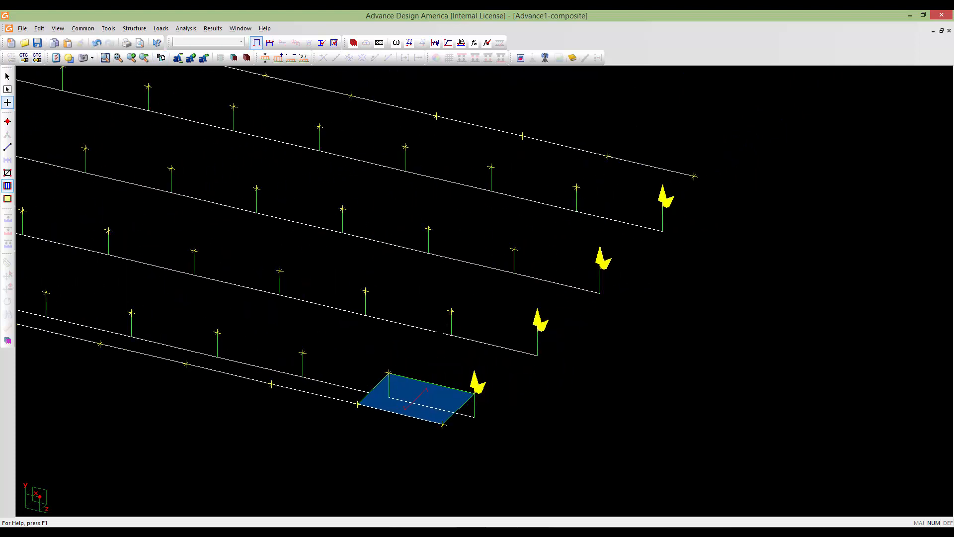
pyautogui.click(389, 373)
pyautogui.moveTo(450, 308); pyautogui.dragTo(549, 332)
pyautogui.click(474, 393)
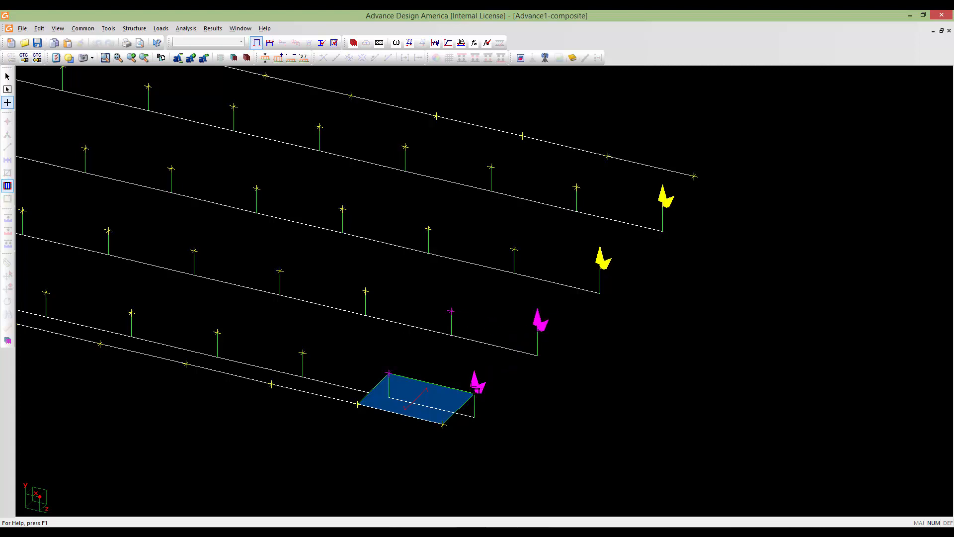
pyautogui.click(390, 374)
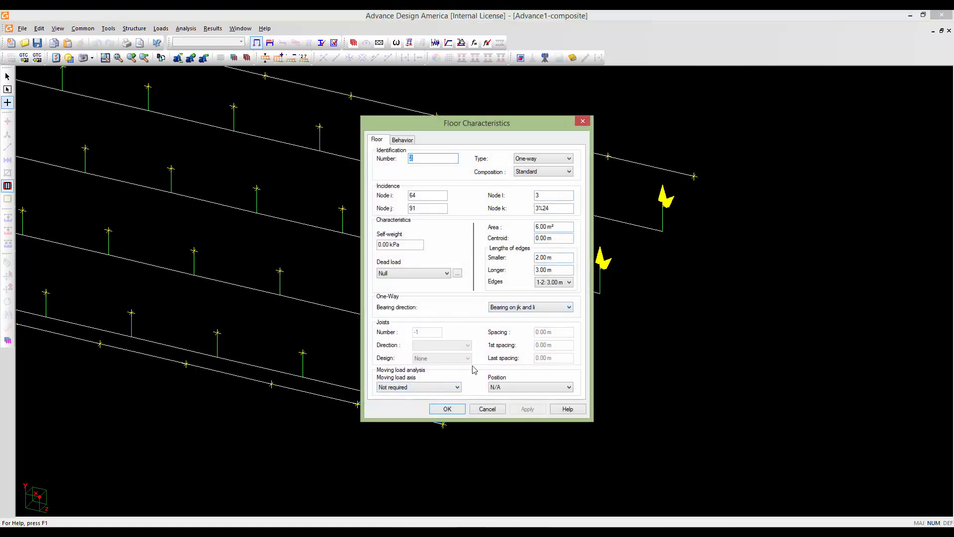
pyautogui.click(447, 409)
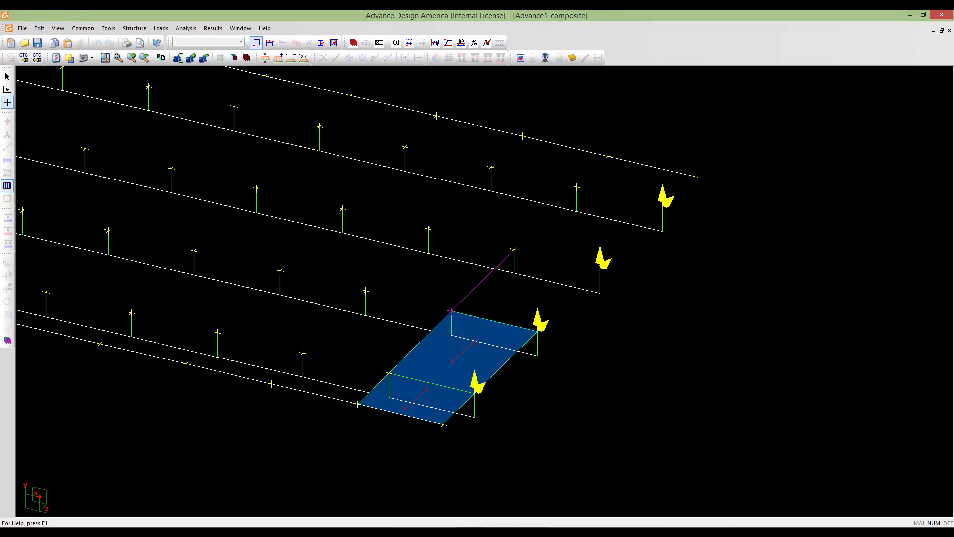
# - Create the next one-way floor in the last bay, between the second and third girders
pyautogui.click(600, 269)
pyautogui.click(537, 331)
pyautogui.click(451, 311)
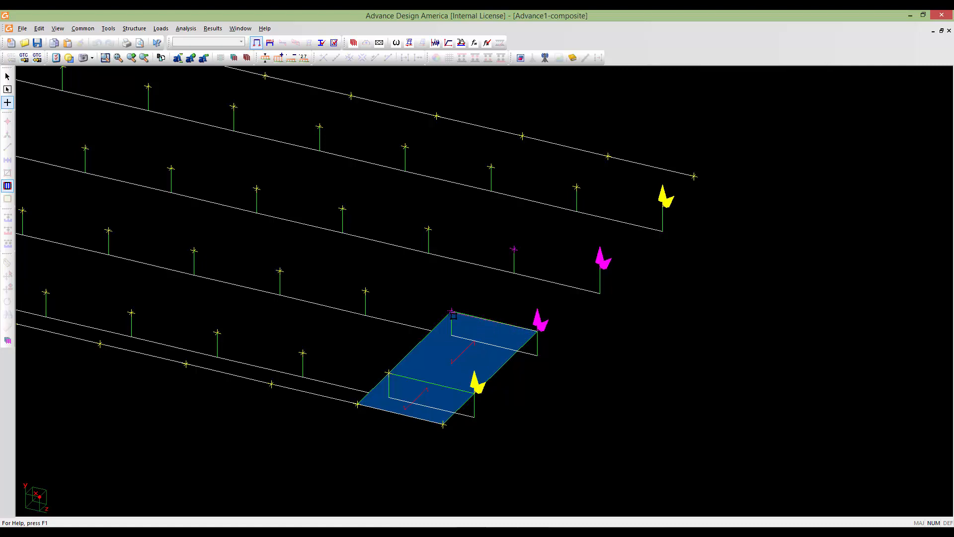
pyautogui.click(434, 409)
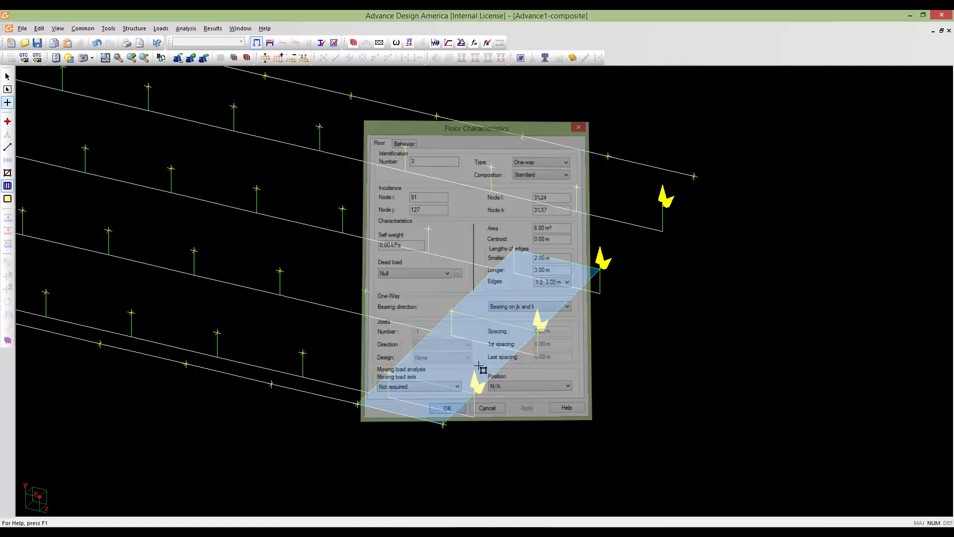
# - Create a one-way floor in the last bay through the four end nodes of the third and fourth girders
pyautogui.click(514, 249)
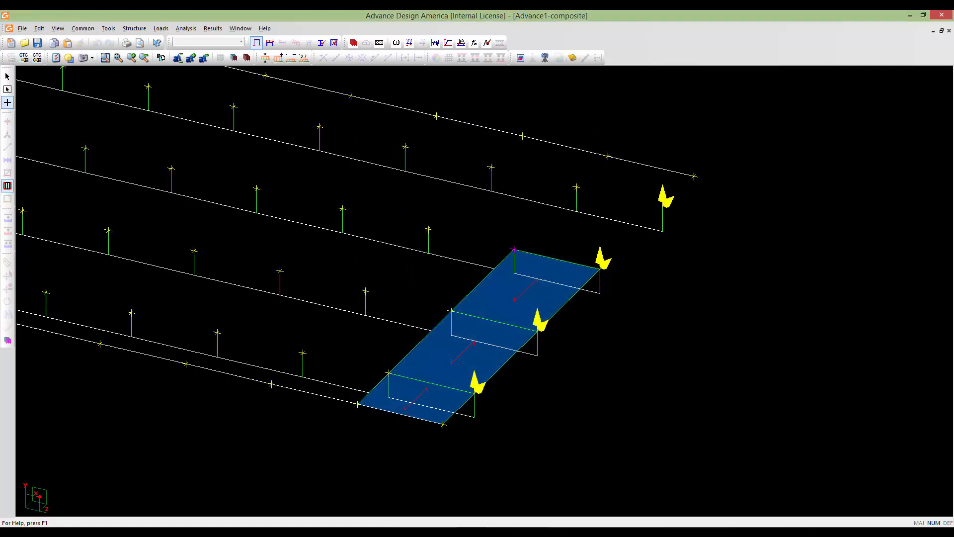
pyautogui.click(576, 186)
pyautogui.click(661, 200)
pyautogui.click(602, 260)
pyautogui.click(517, 253)
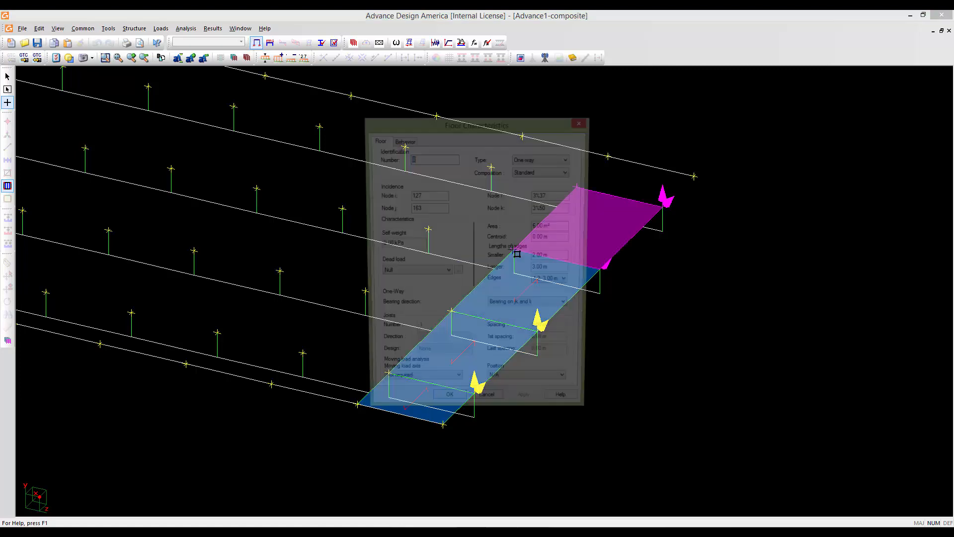
pyautogui.click(447, 409)
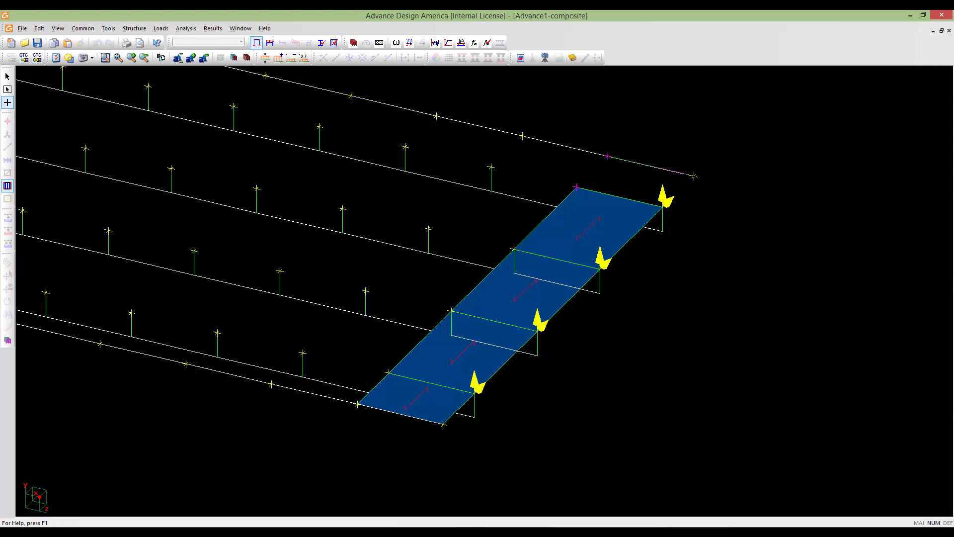
# - Complete the end row with a one-way floor between the fourth girder and the far slab-edge member
pyautogui.click(694, 176)
pyautogui.click(576, 188)
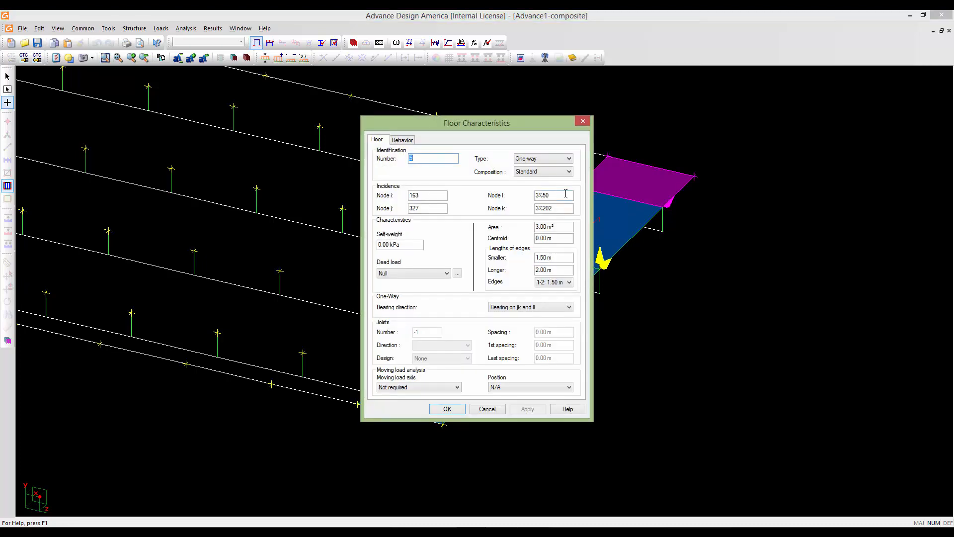
pyautogui.click(449, 408)
# - Examine the row of floors at the bridge end from several angles and against the full bridge length
pyautogui.scroll(-2, 437, 352)
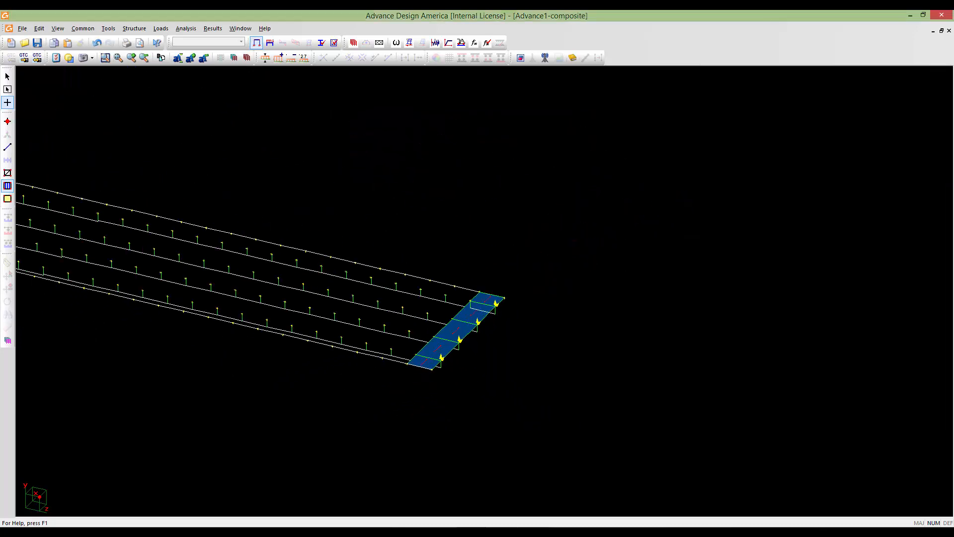
pyautogui.moveTo(436, 352); pyautogui.dragTo(598, 320, button='middle')
pyautogui.scroll(10, 614, 351)
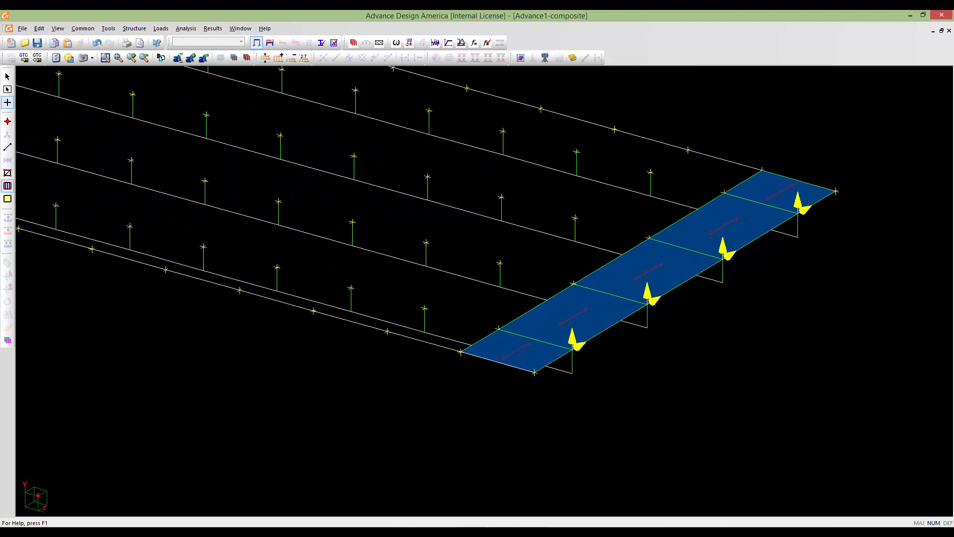
pyautogui.keyDown('shift'); pyautogui.moveTo(590, 328); pyautogui.dragTo(562, 292, button='middle'); pyautogui.keyUp('shift')
pyautogui.moveTo(765, 362); pyautogui.dragTo(579, 313, button='middle')
pyautogui.moveTo(770, 342); pyautogui.dragTo(702, 352, button='middle')
pyautogui.scroll(5, 702, 352)
pyautogui.scroll(2, 702, 352)
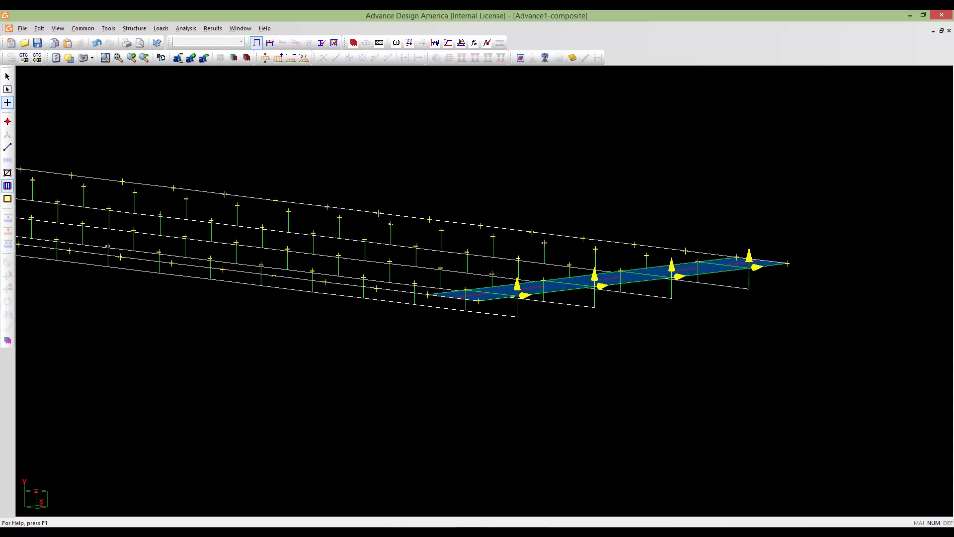
pyautogui.scroll(-2, 625, 330)
pyautogui.keyDown('shift'); pyautogui.moveTo(625, 329); pyautogui.dragTo(639, 389, button='middle'); pyautogui.keyUp('shift')
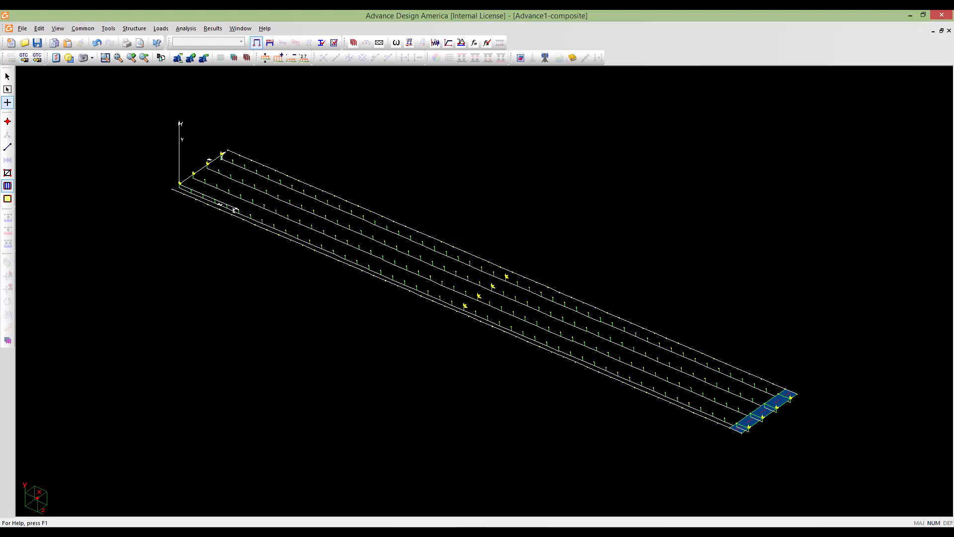
pyautogui.scroll(3, 777, 414)
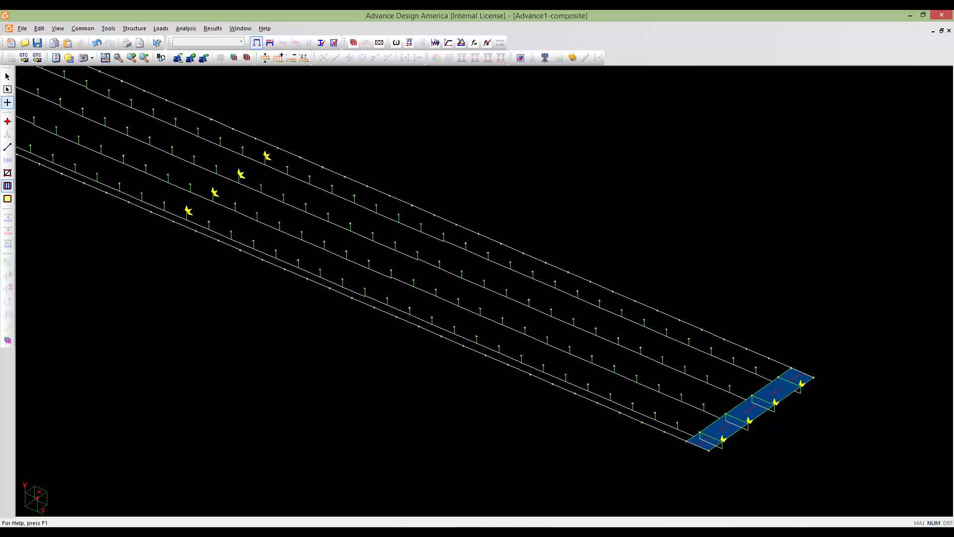
pyautogui.scroll(-3, 777, 417)
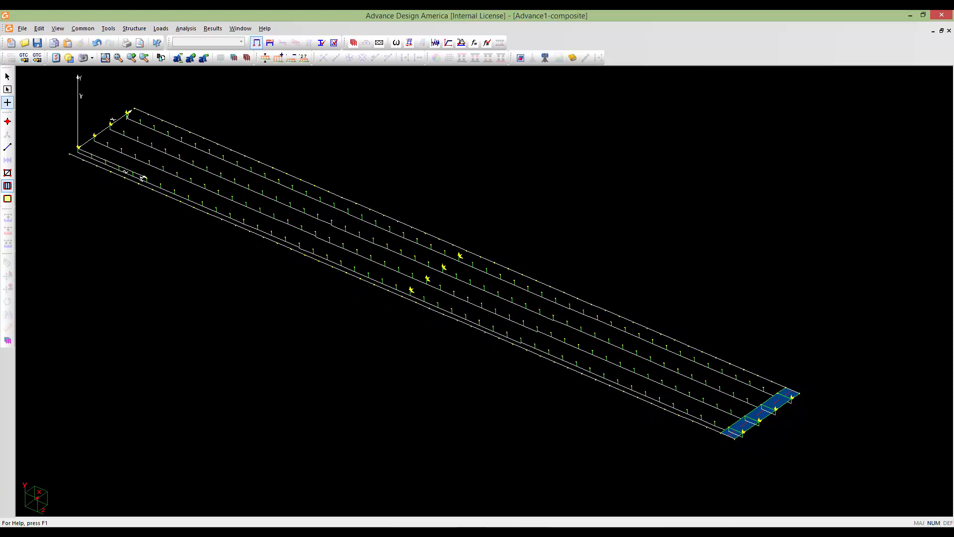
# - Copy the five end-bay floors by translation along Z, with Dx set to 0, to cover the whole deck
pyautogui.click(8, 76)
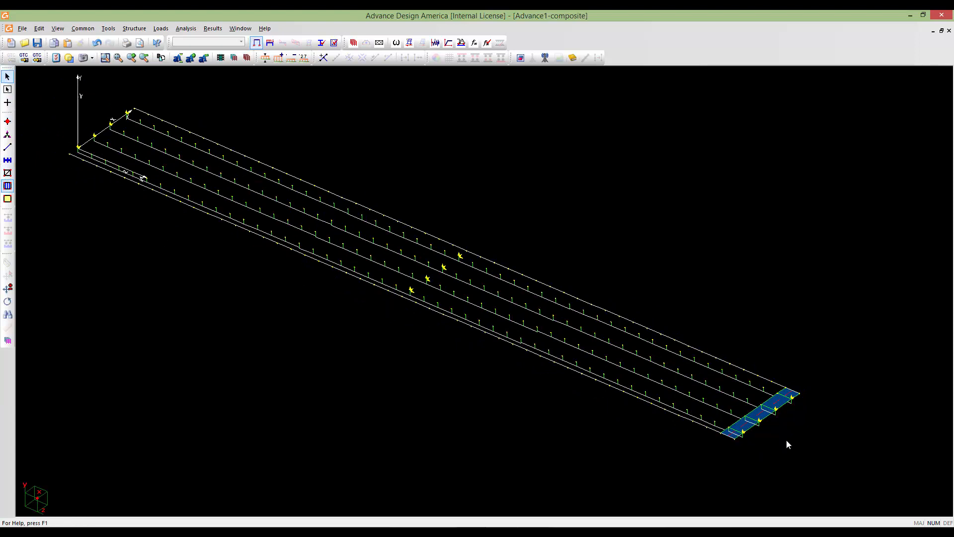
pyautogui.moveTo(819, 472); pyautogui.dragTo(708, 370)
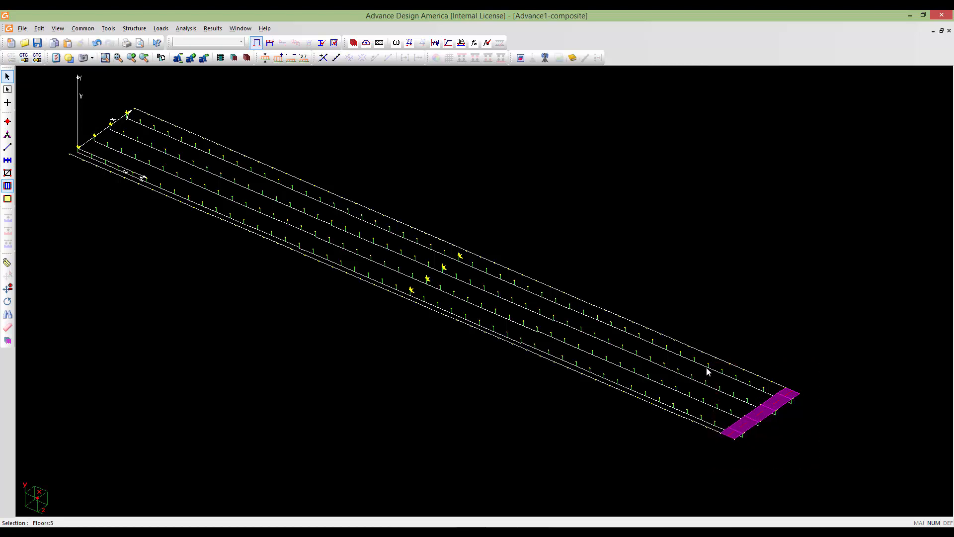
pyautogui.hotkey('ctrl', 'c')
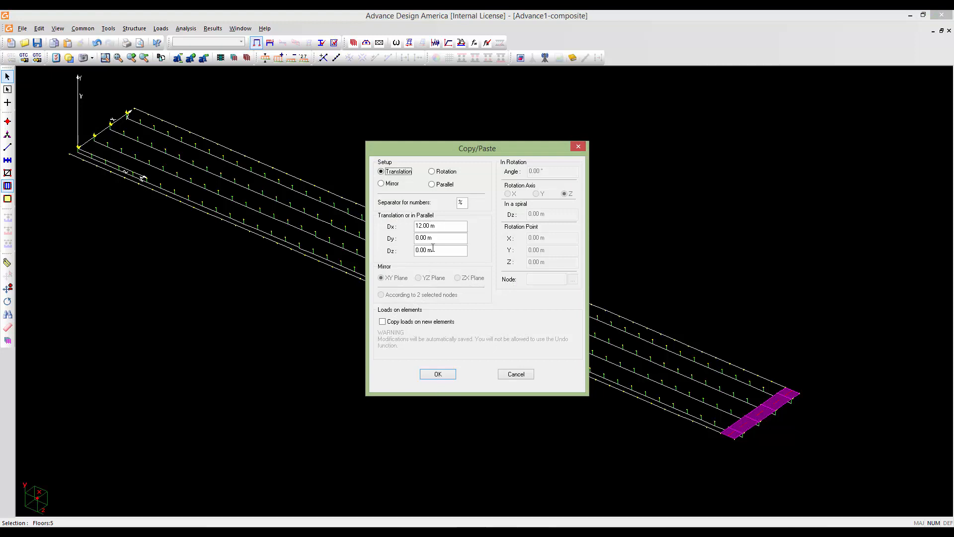
pyautogui.click(436, 227)
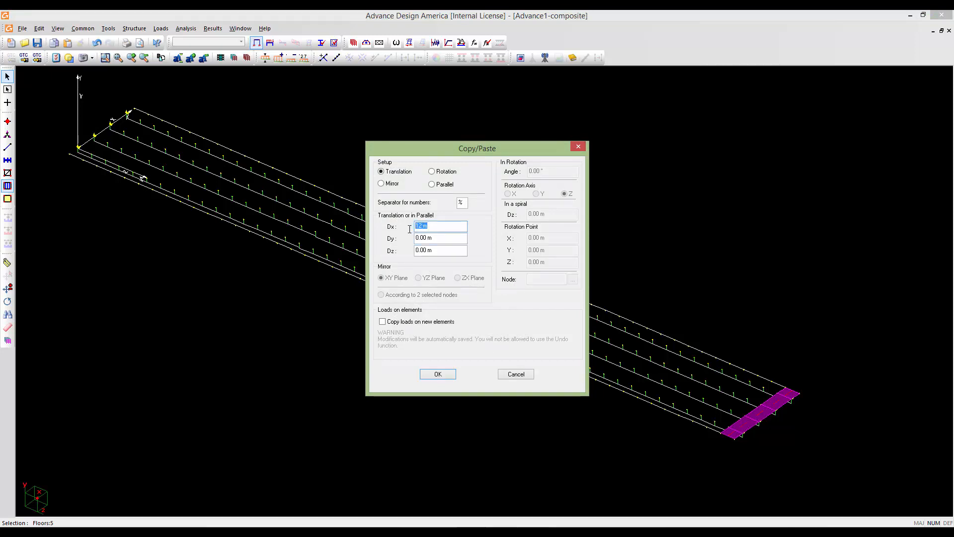
pyautogui.write('0')
pyautogui.click(438, 251)
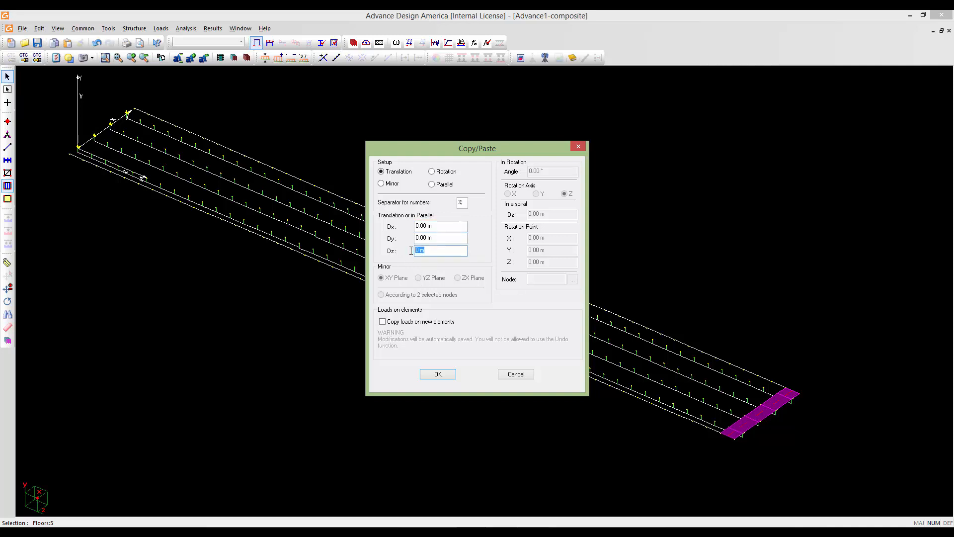
pyautogui.press('BackSpace')
pyautogui.click(437, 375)
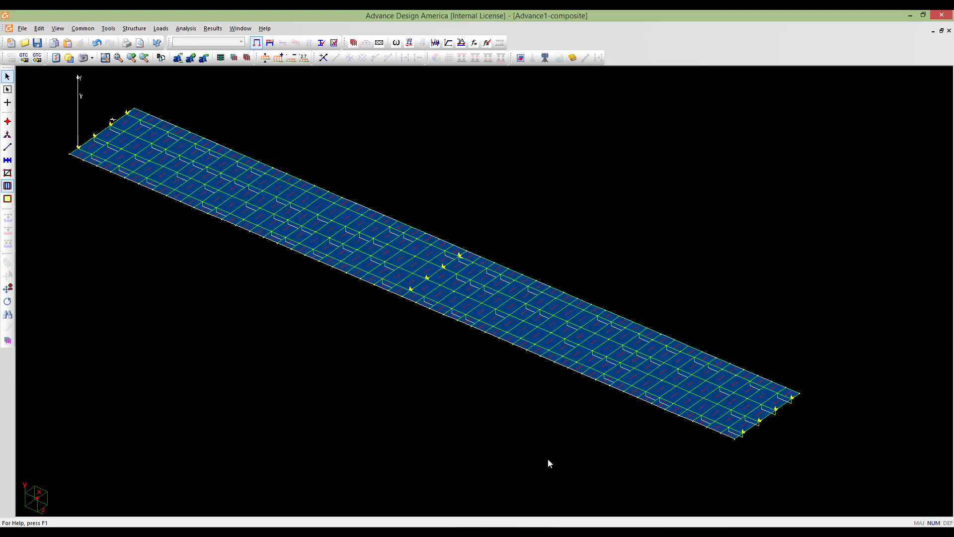
# - Select all the deck floors and save them as a selection named floors
pyautogui.moveTo(583, 460); pyautogui.dragTo(641, 377, button='middle')
pyautogui.scroll(2, 641, 375)
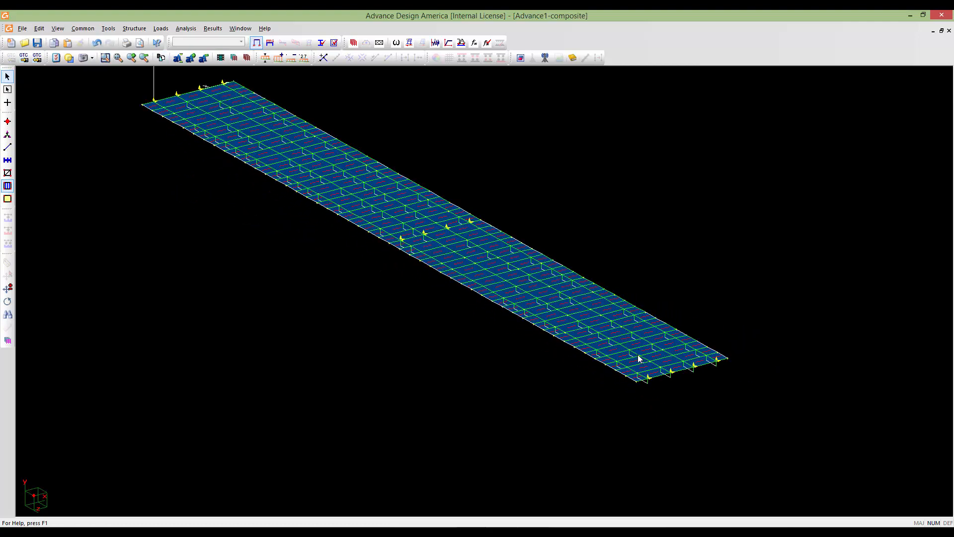
pyautogui.scroll(3, 637, 362)
pyautogui.scroll(-3, 636, 361)
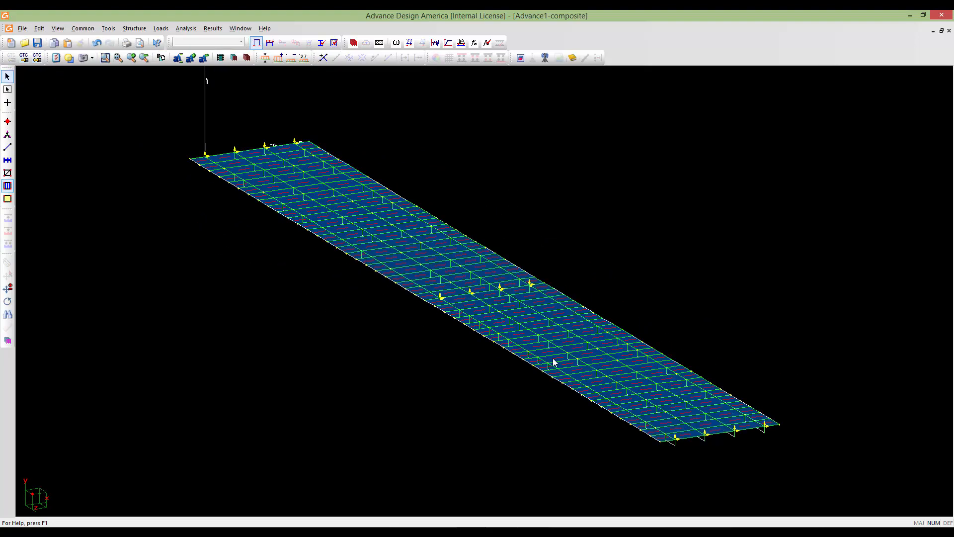
pyautogui.moveTo(472, 359); pyautogui.dragTo(485, 359, button='middle')
pyautogui.scroll(-2, 486, 359)
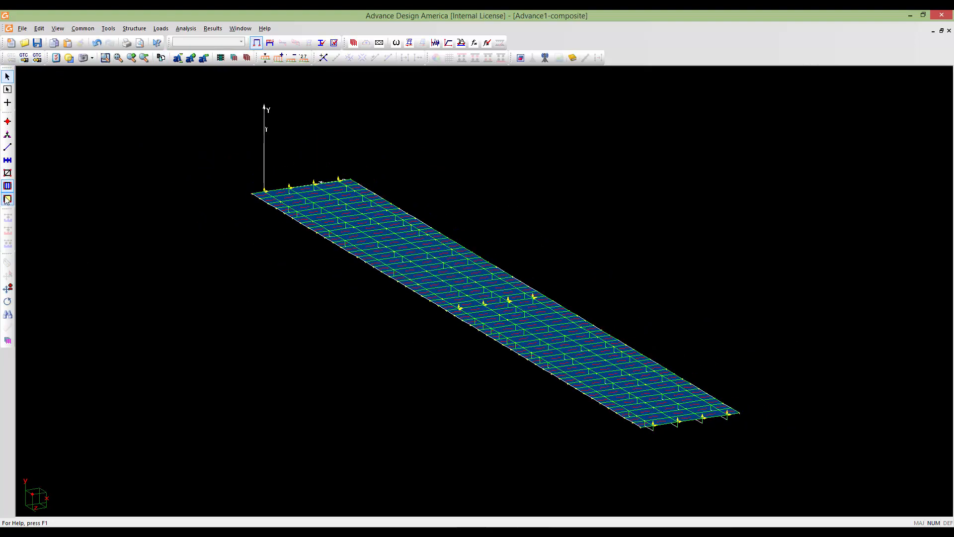
pyautogui.click(7, 76)
pyautogui.moveTo(809, 475); pyautogui.dragTo(169, 127)
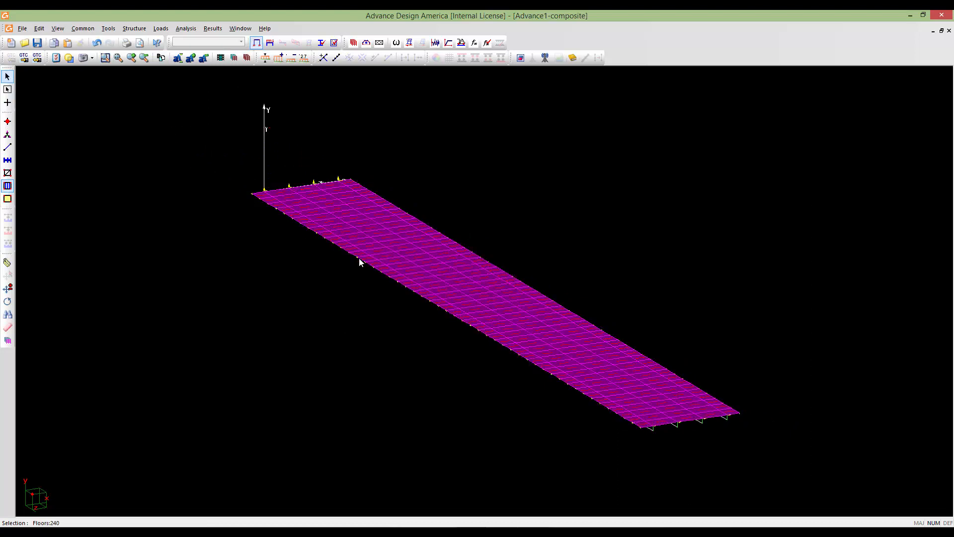
pyautogui.hotkey('ctrl', 'g')
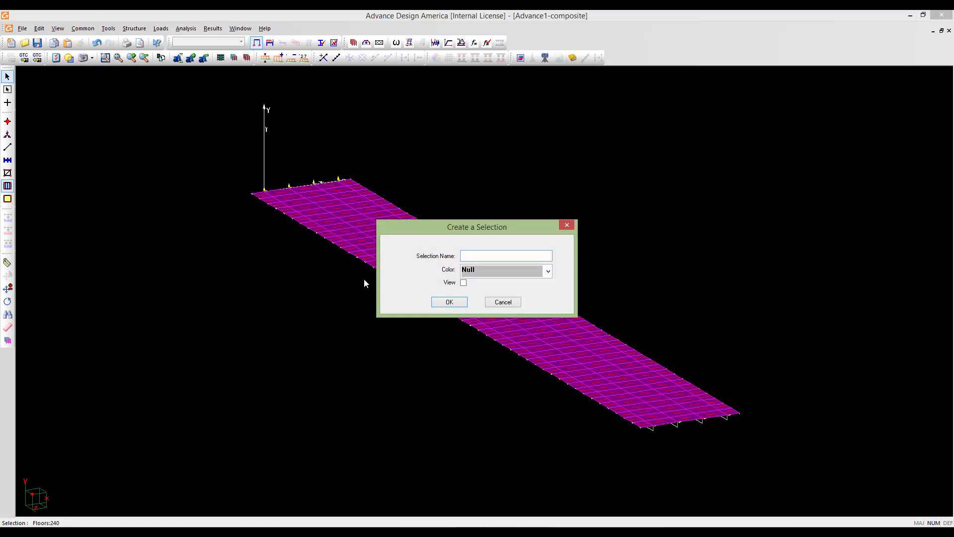
pyautogui.write('floors')
pyautogui.click(446, 303)
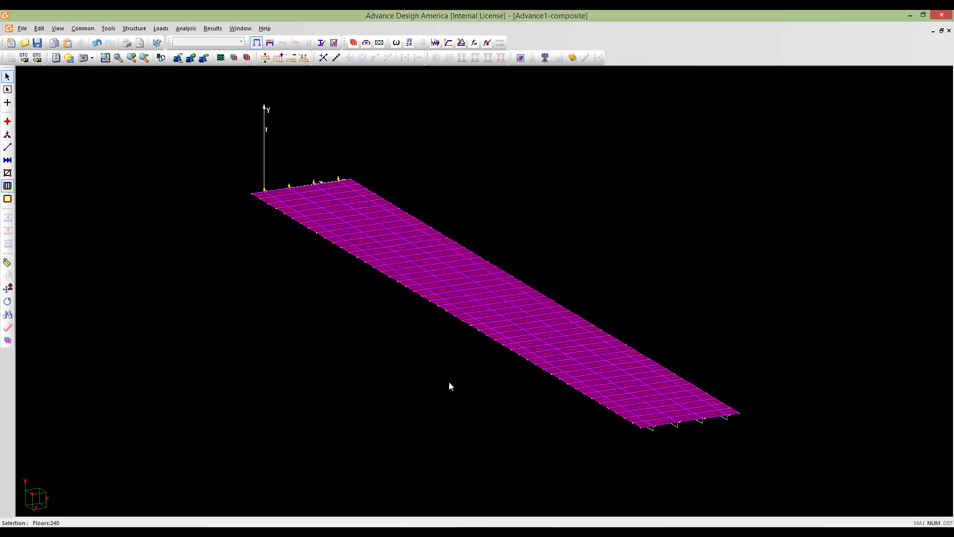
pyautogui.click(439, 368)
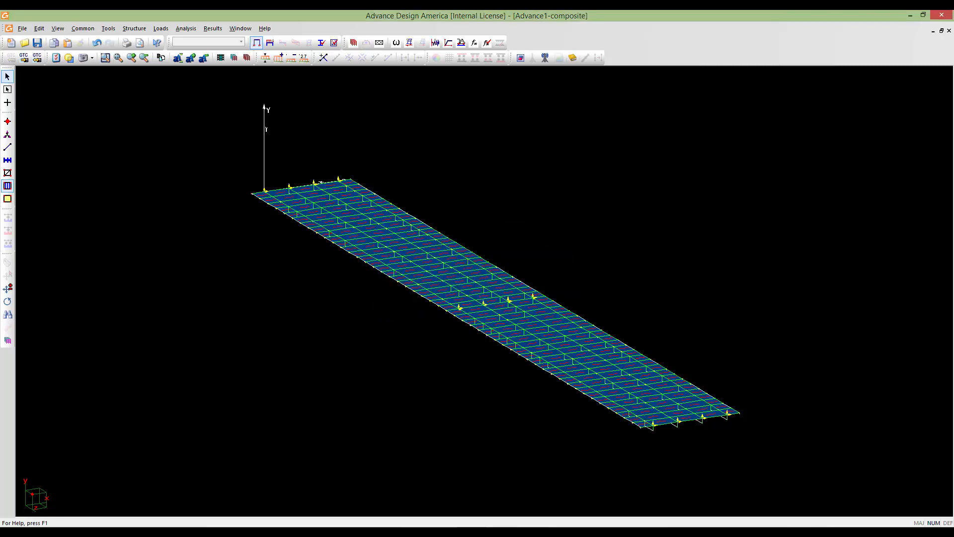
# - Examine the floors along the bridge deck in close-up and over the full bridge length
pyautogui.moveTo(439, 368); pyautogui.dragTo(520, 369, button='middle')
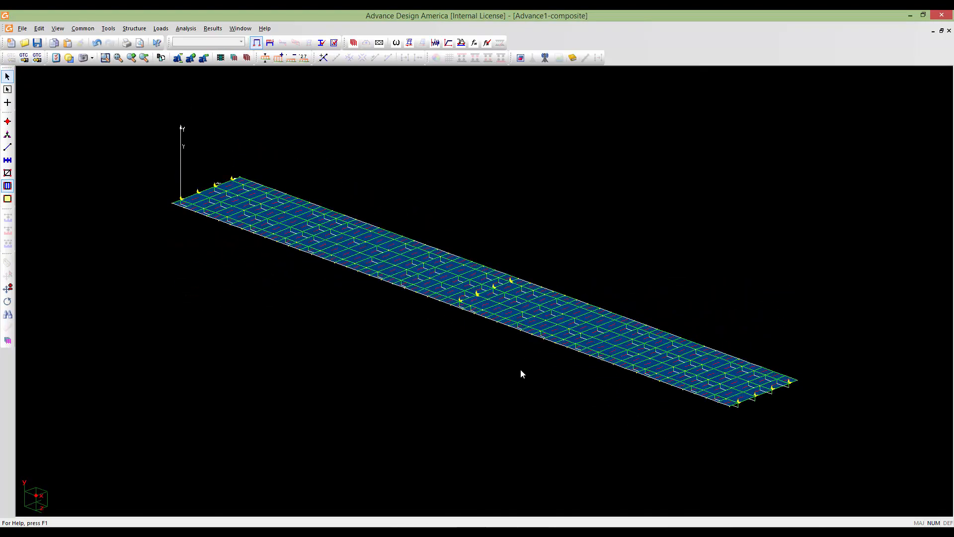
pyautogui.moveTo(589, 370); pyautogui.dragTo(530, 351, button='middle')
pyautogui.moveTo(380, 337); pyautogui.dragTo(418, 358, button='middle')
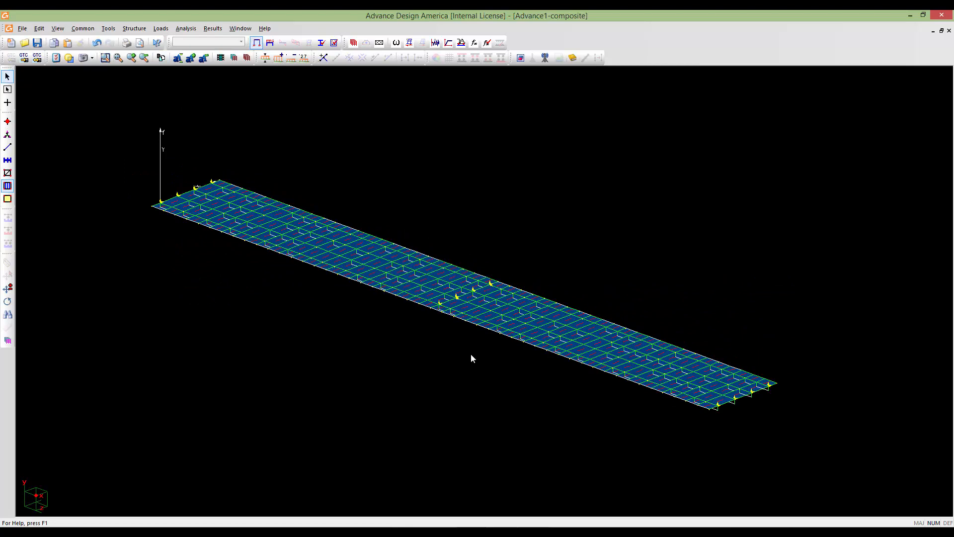
pyautogui.scroll(6, 553, 347)
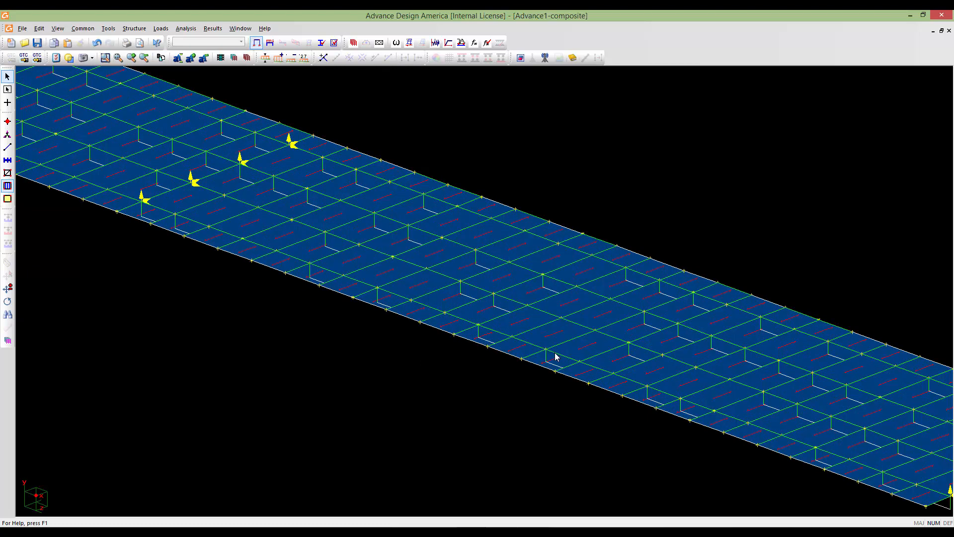
pyautogui.moveTo(555, 353); pyautogui.dragTo(504, 335, button='middle')
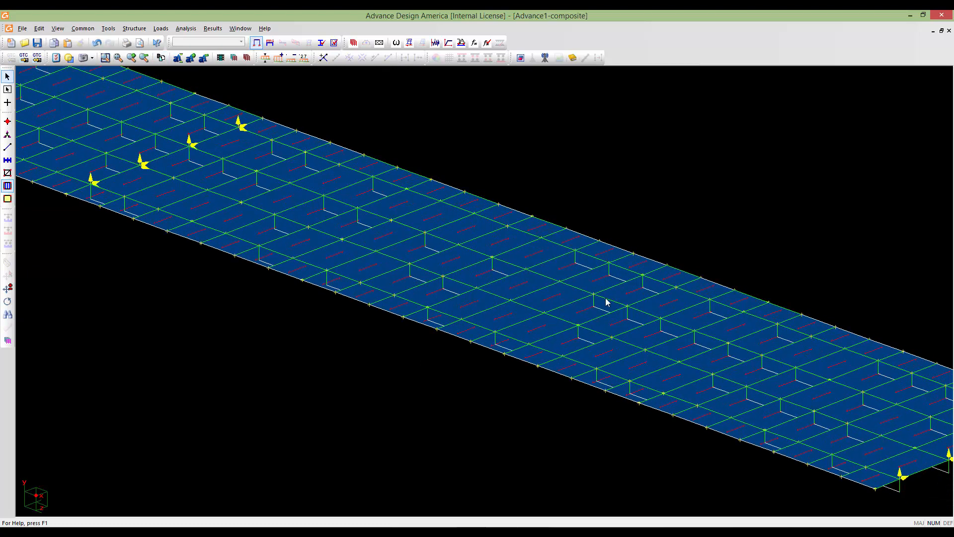
pyautogui.scroll(3, 534, 332)
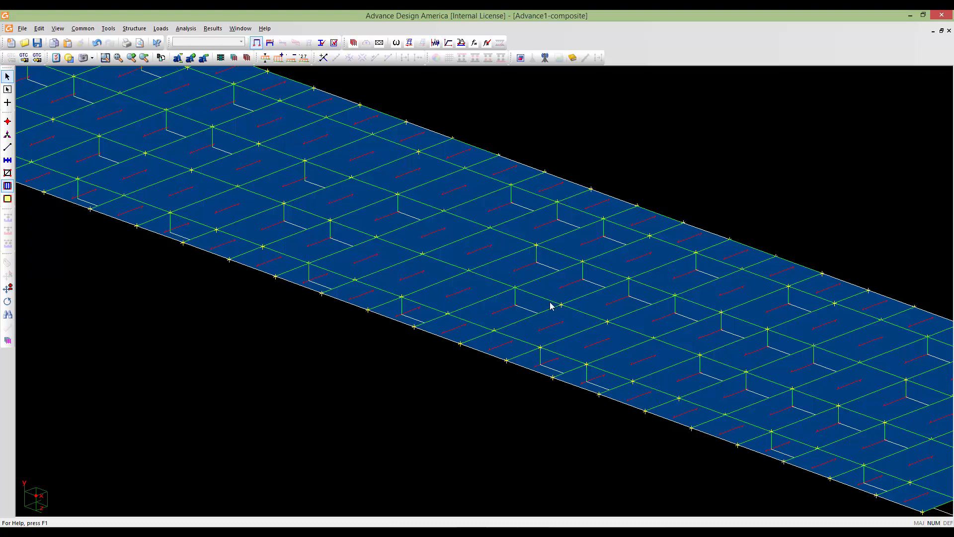
pyautogui.scroll(-3, 555, 306)
pyautogui.scroll(-2, 564, 319)
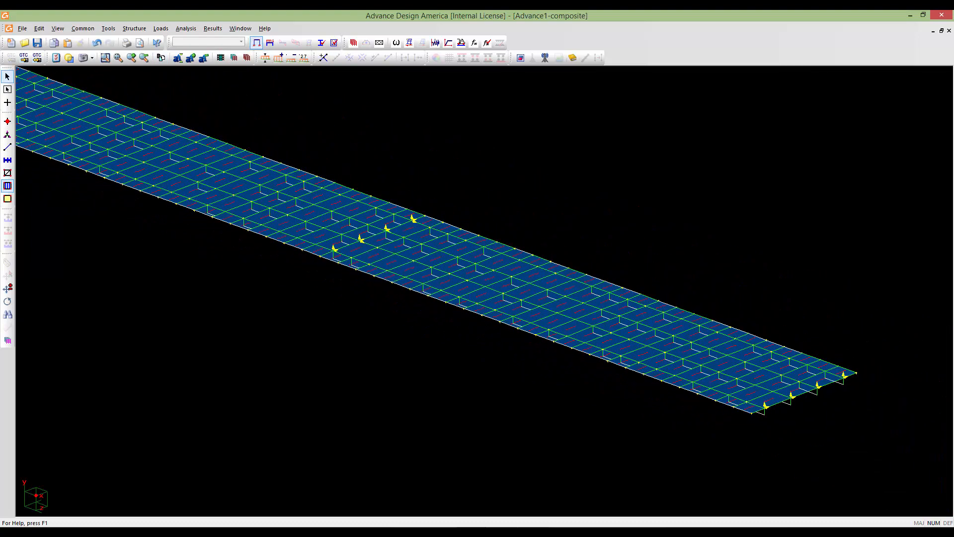
pyautogui.moveTo(322, 282); pyautogui.dragTo(459, 326, button='middle')
pyautogui.moveTo(481, 348); pyautogui.dragTo(508, 340, button='middle')
pyautogui.scroll(-1, 508, 340)
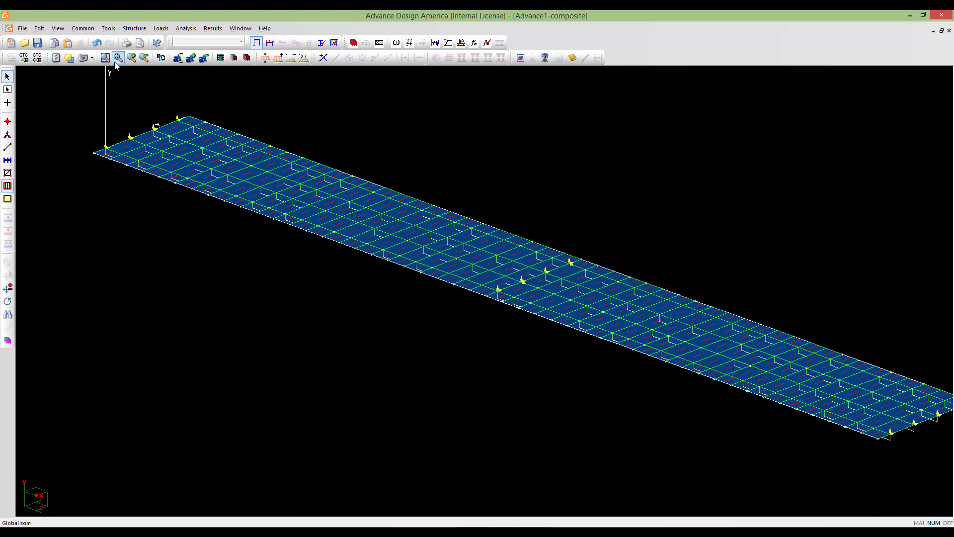
# - Add a new entry at the end of the Solid Rectangular Shapes spreadsheet
pyautogui.click(82, 29)
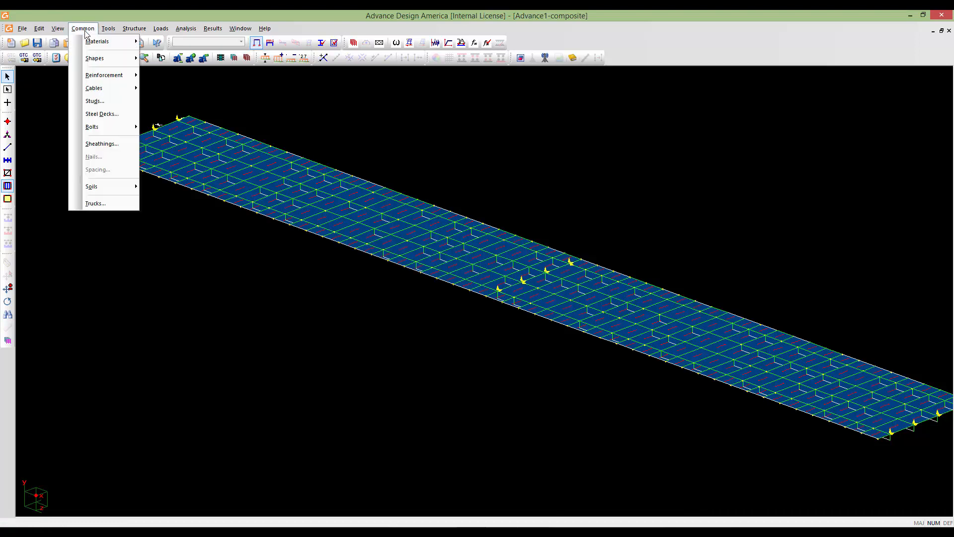
pyautogui.moveTo(91, 58)
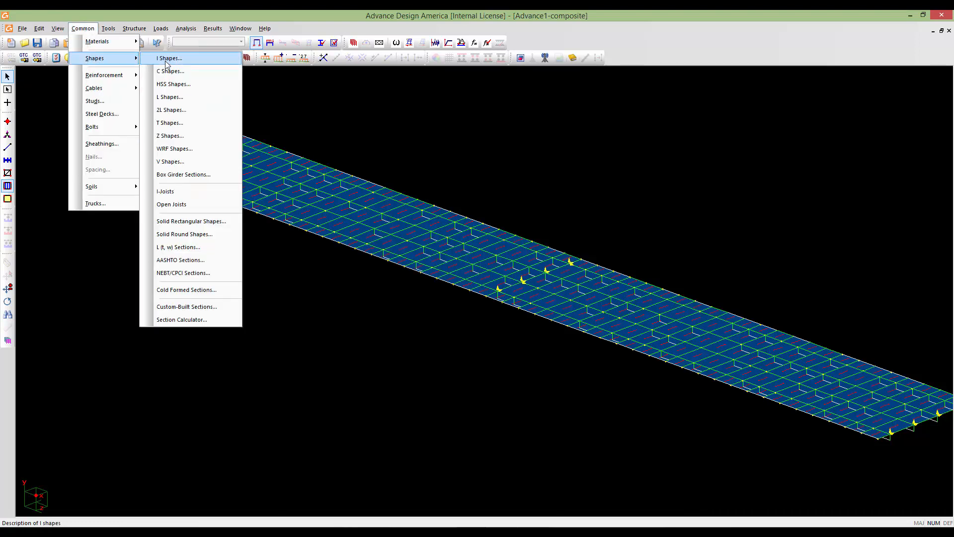
pyautogui.click(193, 222)
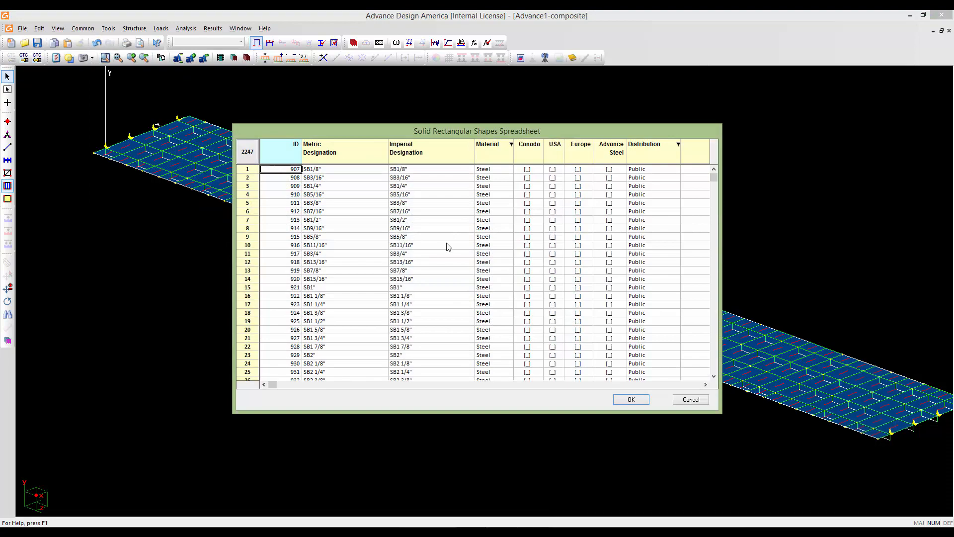
pyautogui.moveTo(714, 177); pyautogui.dragTo(718, 375)
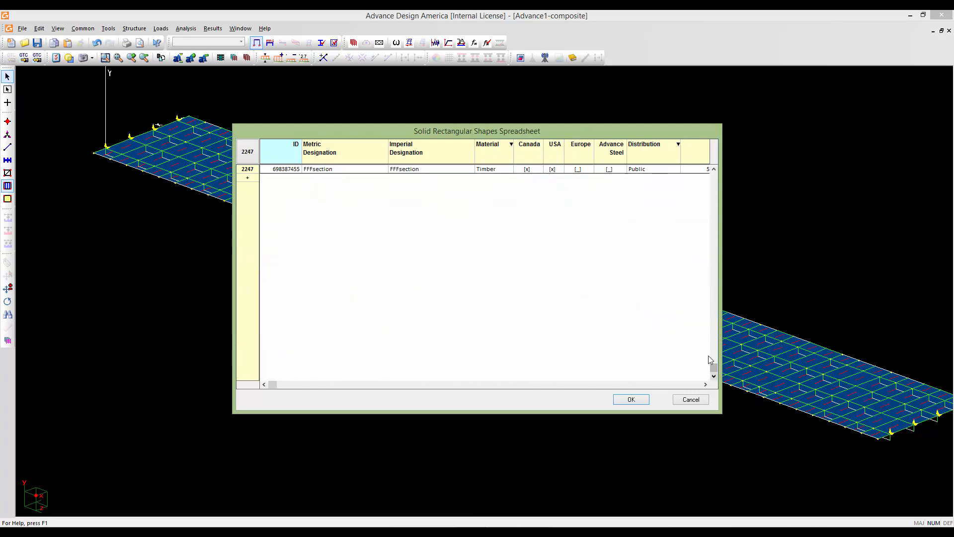
pyautogui.scroll(5, 660, 302)
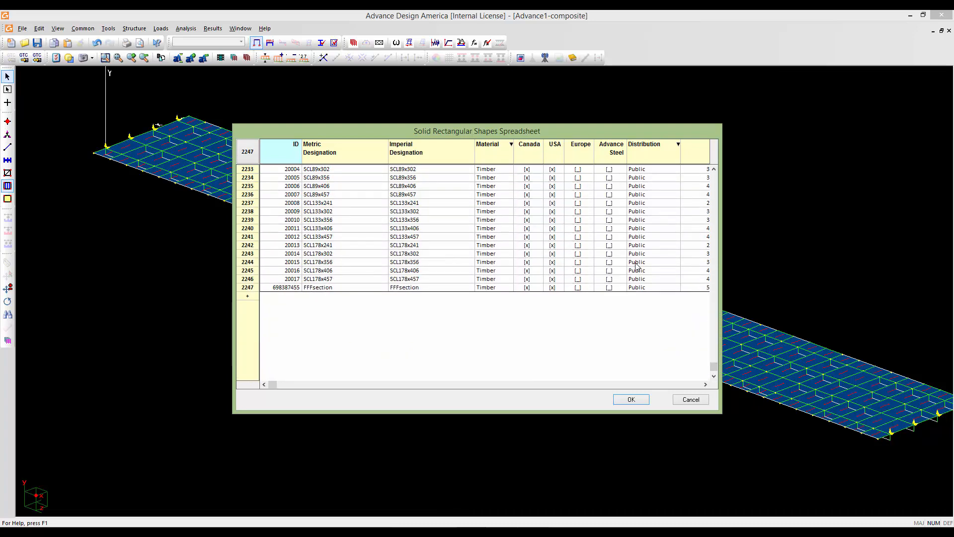
pyautogui.scroll(6, 636, 265)
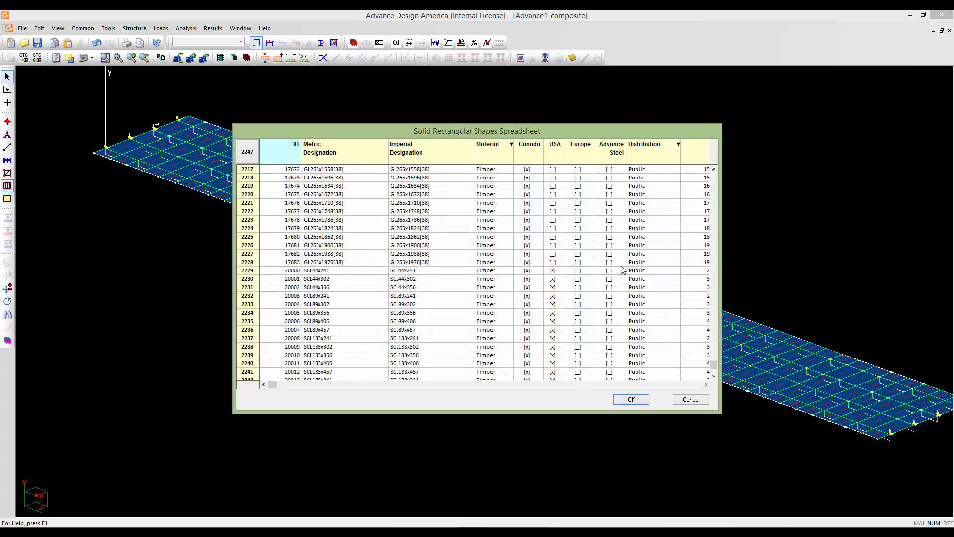
pyautogui.scroll(-5, 621, 270)
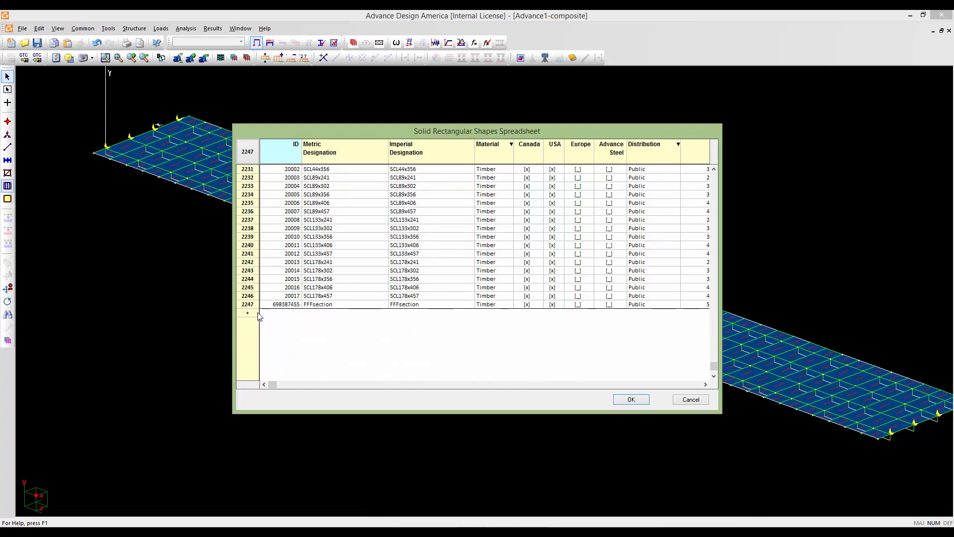
pyautogui.click(255, 314)
# - Name the new rectangular shape Trans-beam in both the metric and imperial designations and set its material to Concrete
pyautogui.click(314, 313)
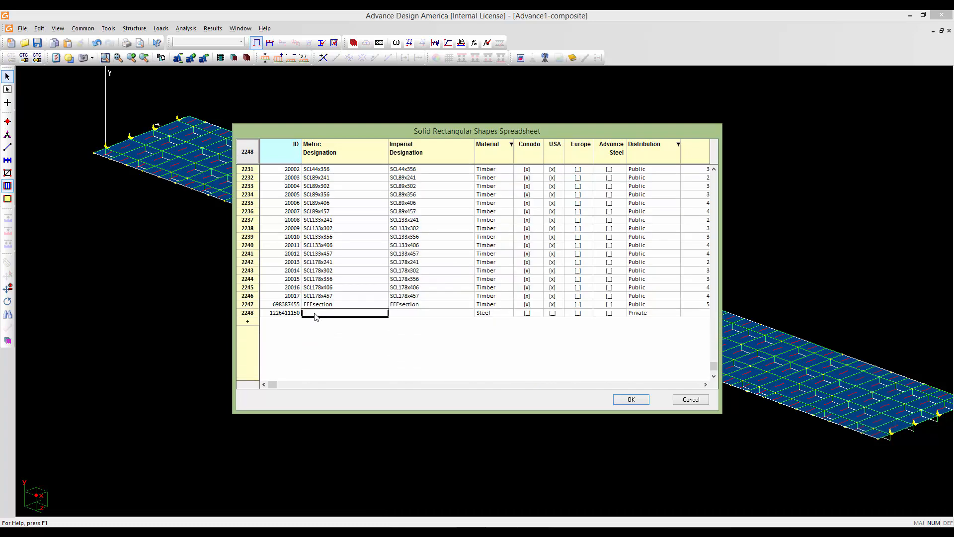
pyautogui.click(315, 313)
pyautogui.moveTo(345, 312); pyautogui.dragTo(305, 312)
pyautogui.click(405, 313)
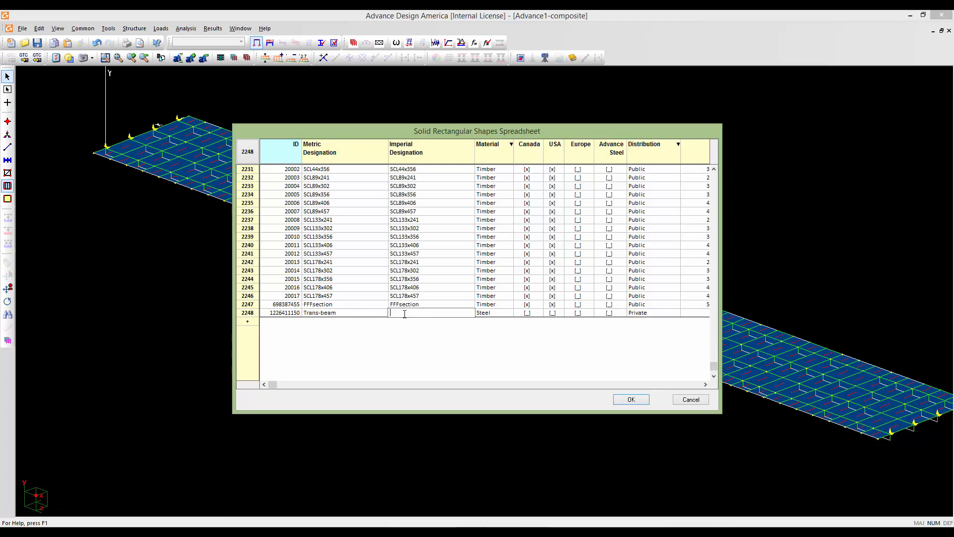
pyautogui.write('Trans-beam')
pyautogui.click(480, 314)
pyautogui.click(488, 333)
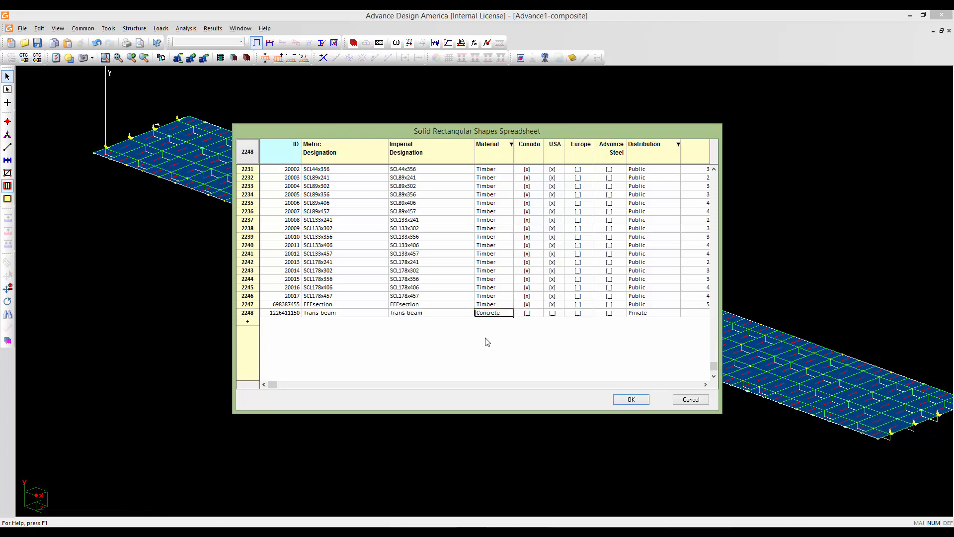
# - Set the Trans-beam shape's depth d to 225 mm and its width b to 4000 mm
pyautogui.click(705, 384)
pyautogui.click(705, 384)
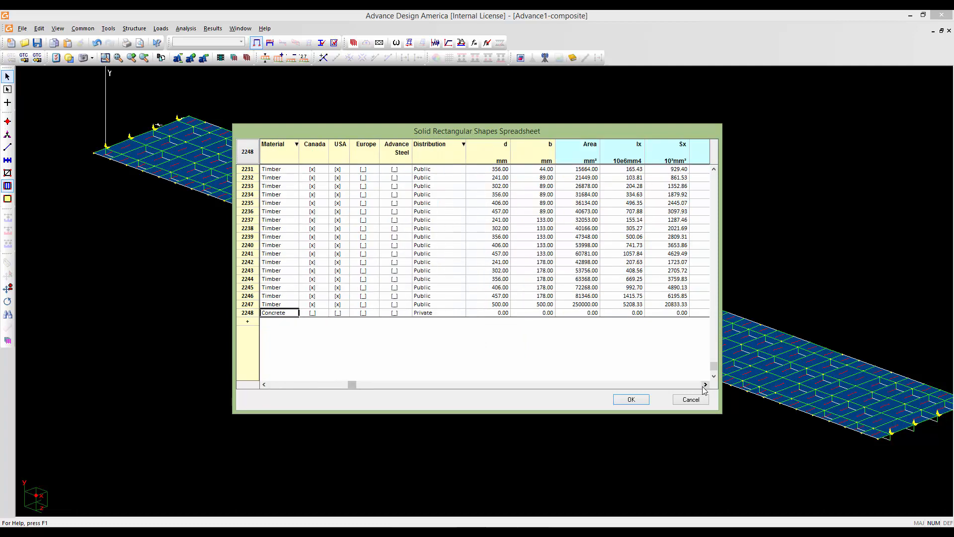
pyautogui.click(486, 313)
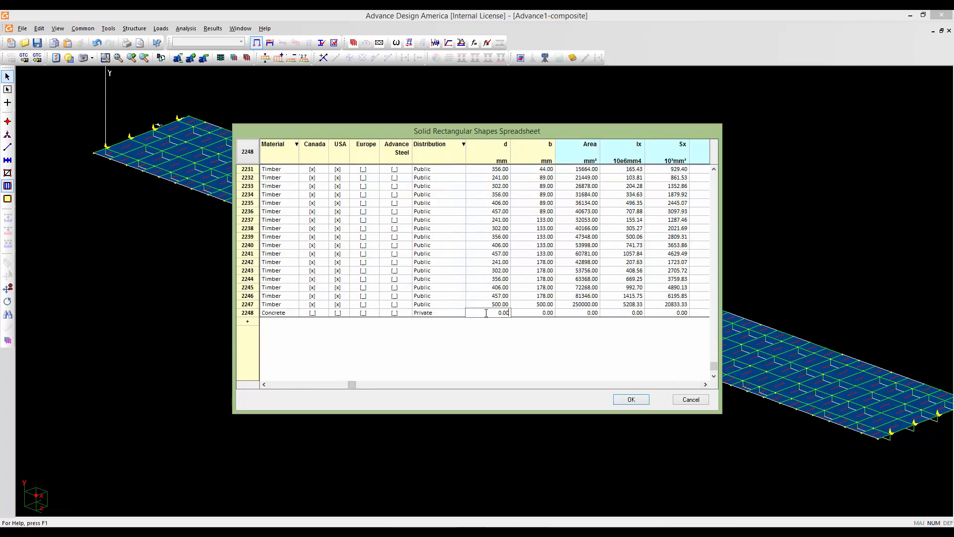
pyautogui.moveTo(486, 313); pyautogui.dragTo(512, 312)
pyautogui.write('225')
pyautogui.click(531, 313)
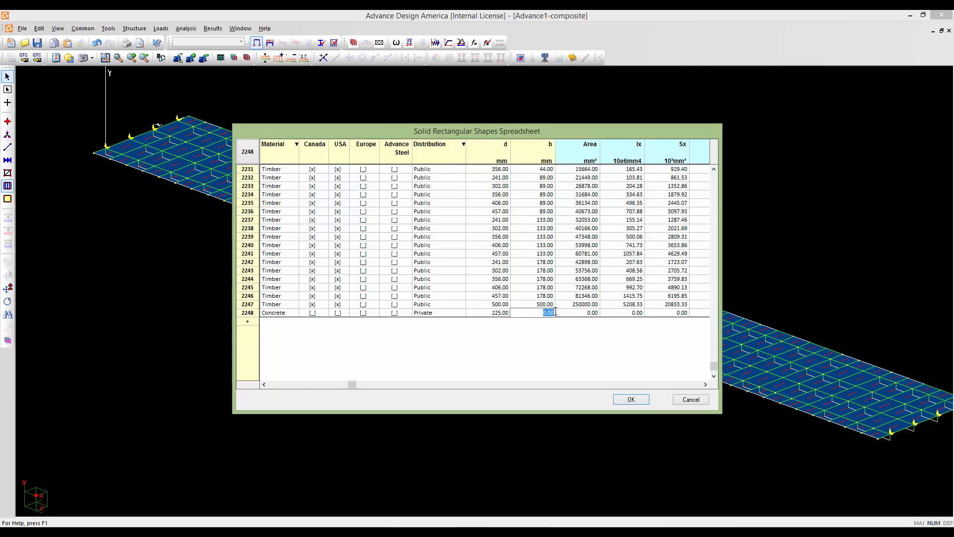
pyautogui.write('4000')
pyautogui.click(595, 314)
# - Review the Trans-beam section's detailed properties and accept the rectangular shapes spreadsheet
pyautogui.rightClick(547, 313)
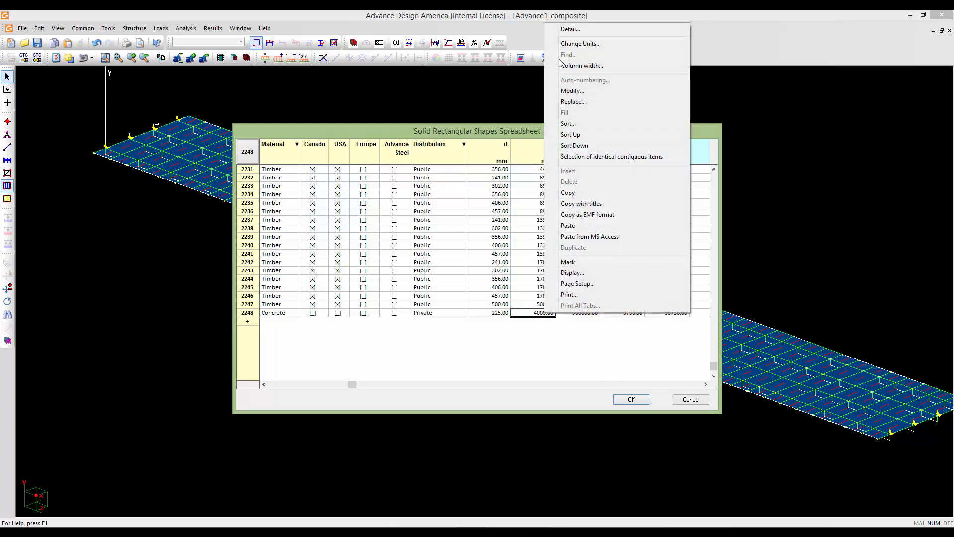
pyautogui.click(562, 30)
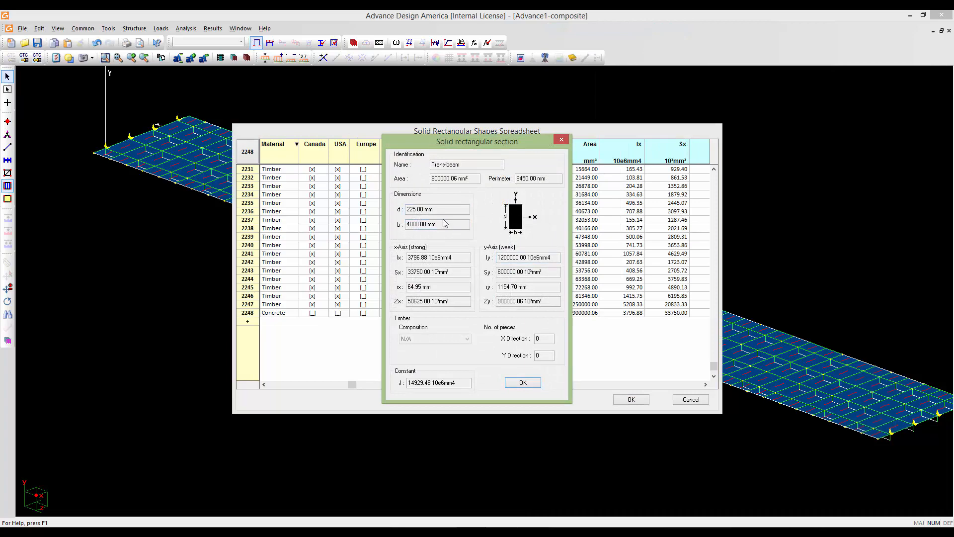
pyautogui.click(523, 382)
pyautogui.moveTo(353, 384); pyautogui.dragTo(270, 384)
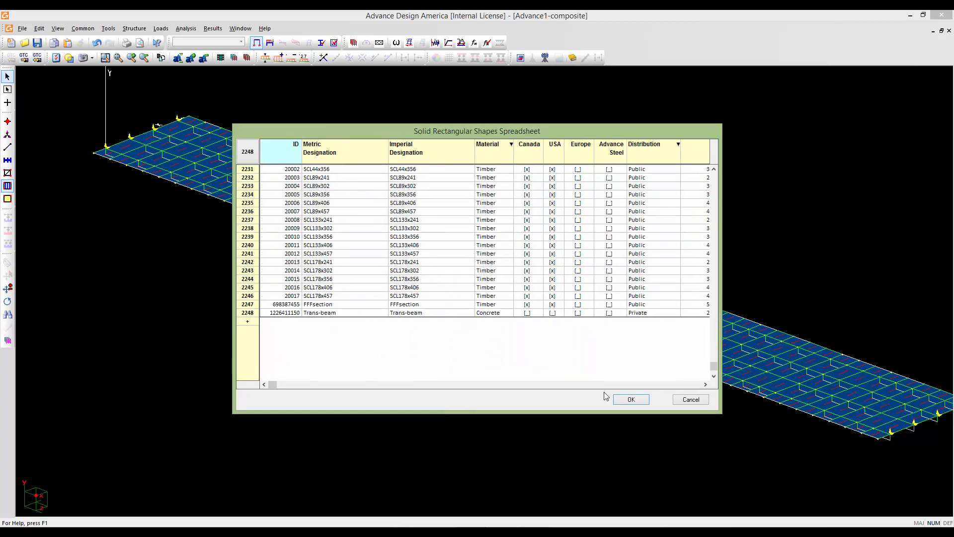
pyautogui.click(630, 400)
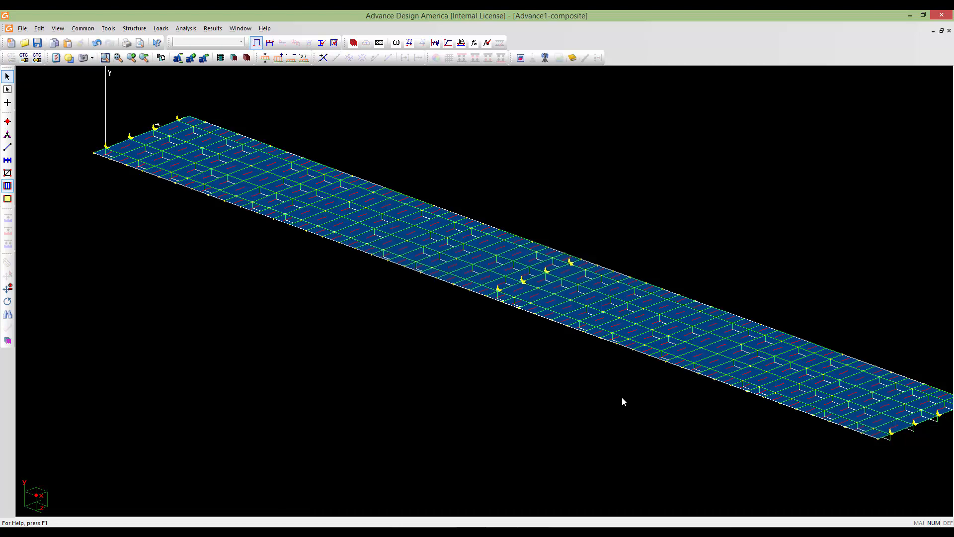
# - Draw a transverse member from the slab-edge node one bay in from the bridge end to the adjacent first girder line node
pyautogui.moveTo(612, 384); pyautogui.dragTo(565, 372, button='middle')
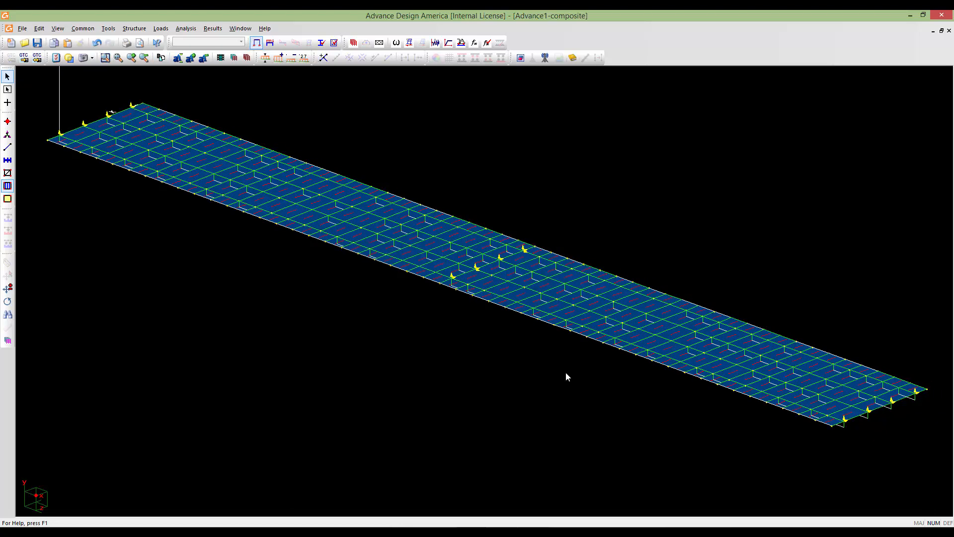
pyautogui.moveTo(730, 409); pyautogui.dragTo(535, 373, button='middle')
pyautogui.moveTo(591, 385); pyautogui.dragTo(513, 377, button='middle')
pyautogui.scroll(5, 515, 352)
pyautogui.scroll(-1, 449, 371)
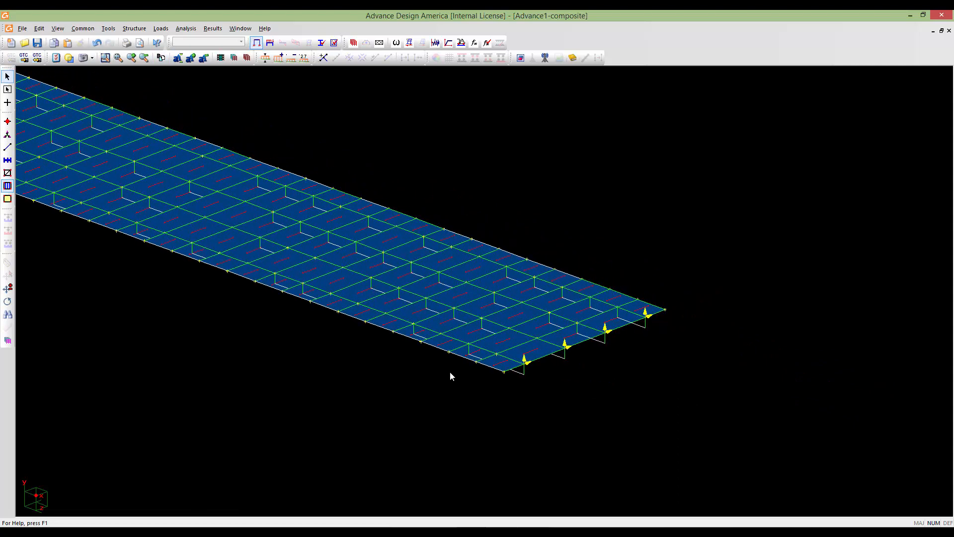
pyautogui.scroll(5, 530, 370)
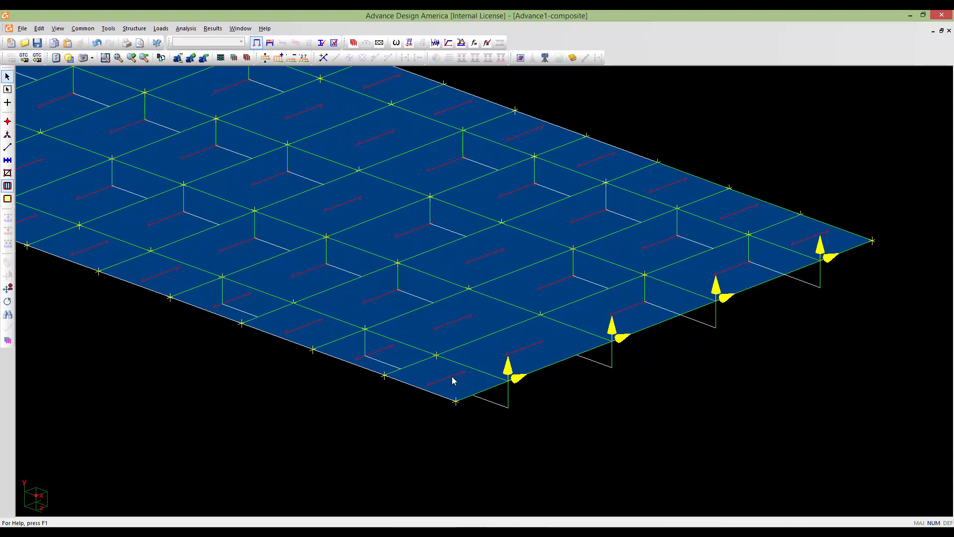
pyautogui.click(7, 101)
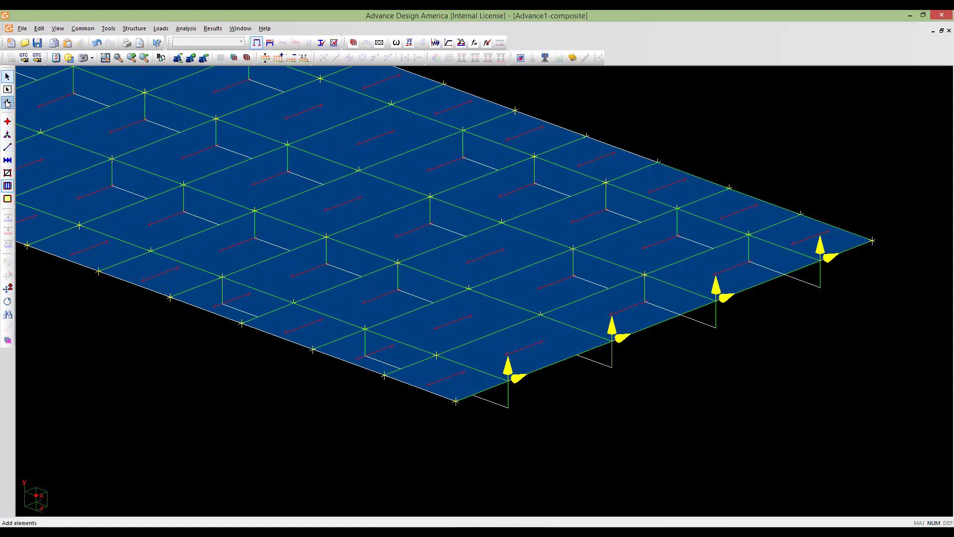
pyautogui.click(8, 148)
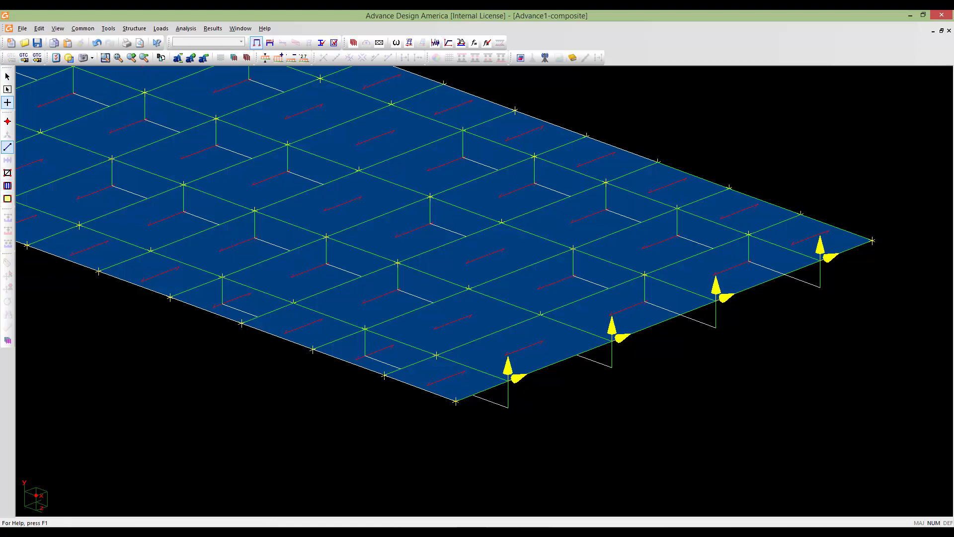
pyautogui.click(384, 375)
pyautogui.click(437, 356)
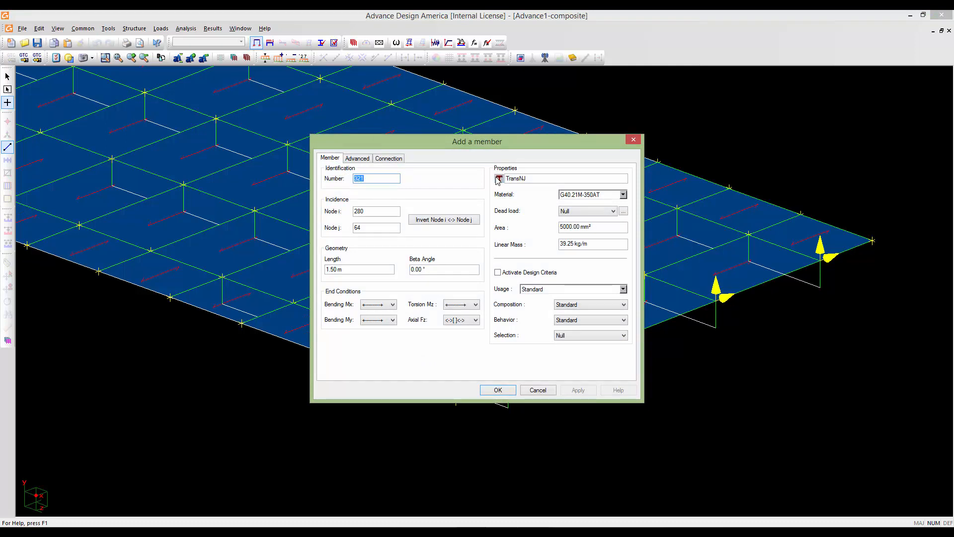
# - Assign the concrete rectangular Trans-beam section to the new transverse member
pyautogui.click(498, 180)
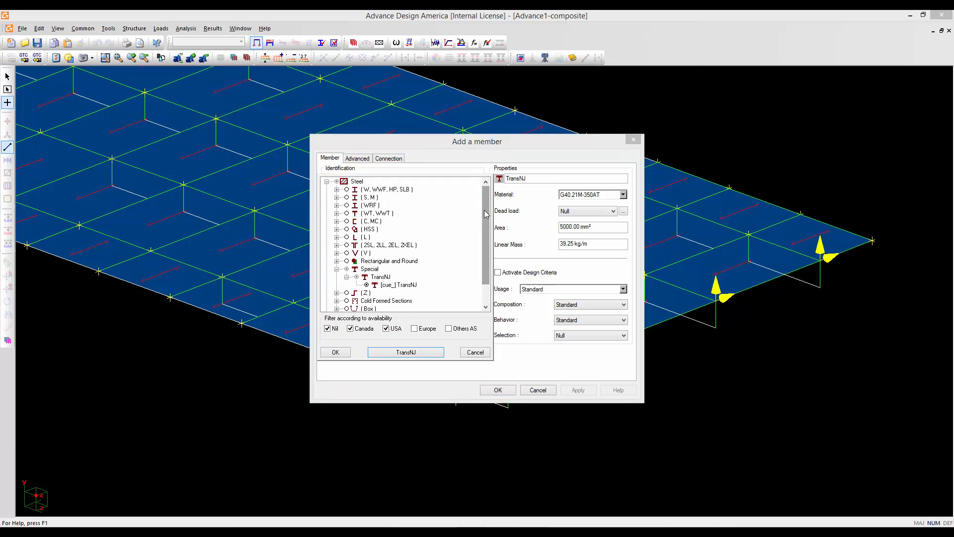
pyautogui.click(327, 182)
pyautogui.click(327, 189)
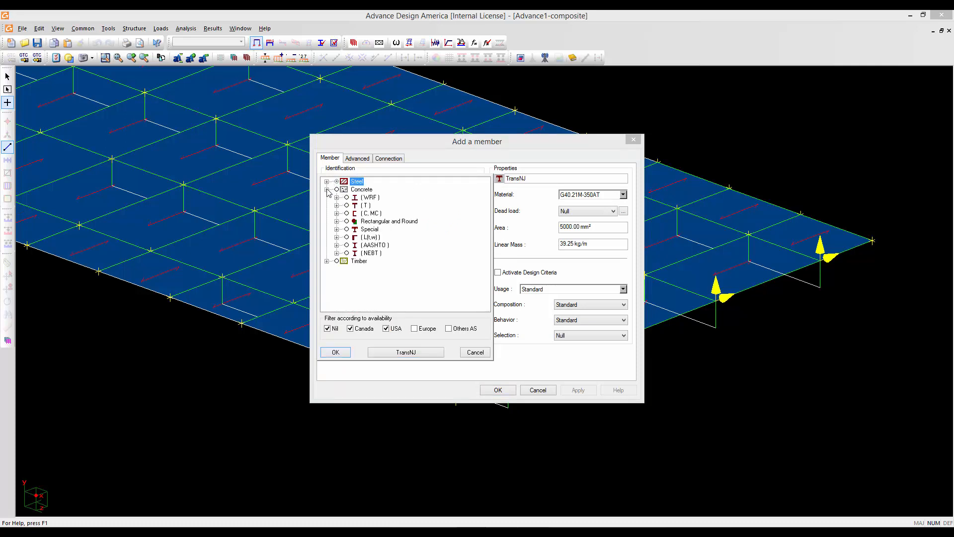
pyautogui.click(336, 221)
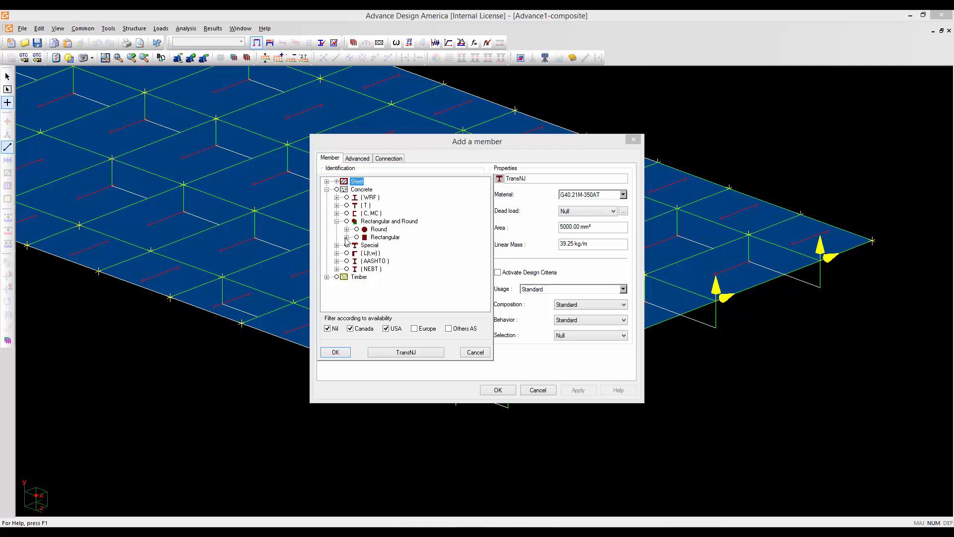
pyautogui.click(347, 237)
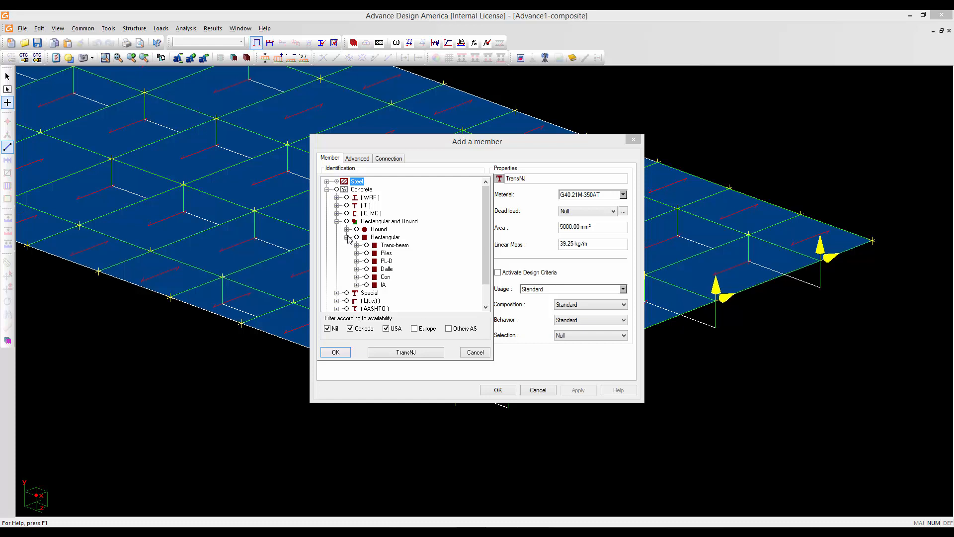
pyautogui.click(356, 284)
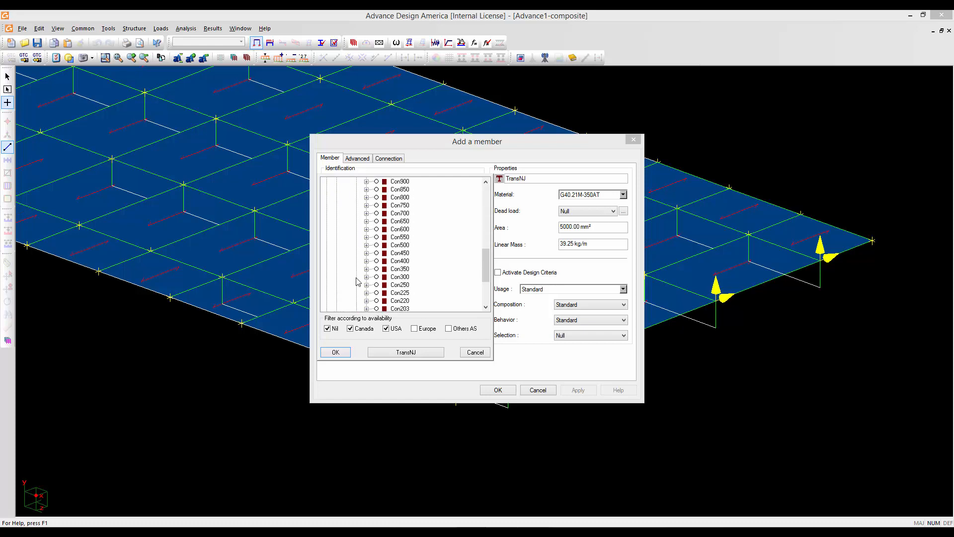
pyautogui.scroll(-3, 356, 281)
pyautogui.click(356, 260)
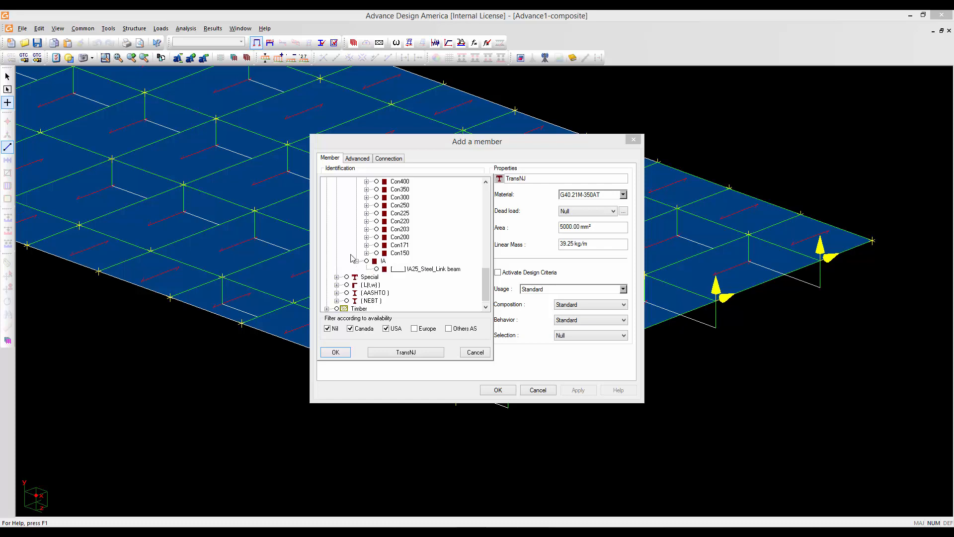
pyautogui.scroll(7, 350, 248)
pyautogui.scroll(6, 350, 249)
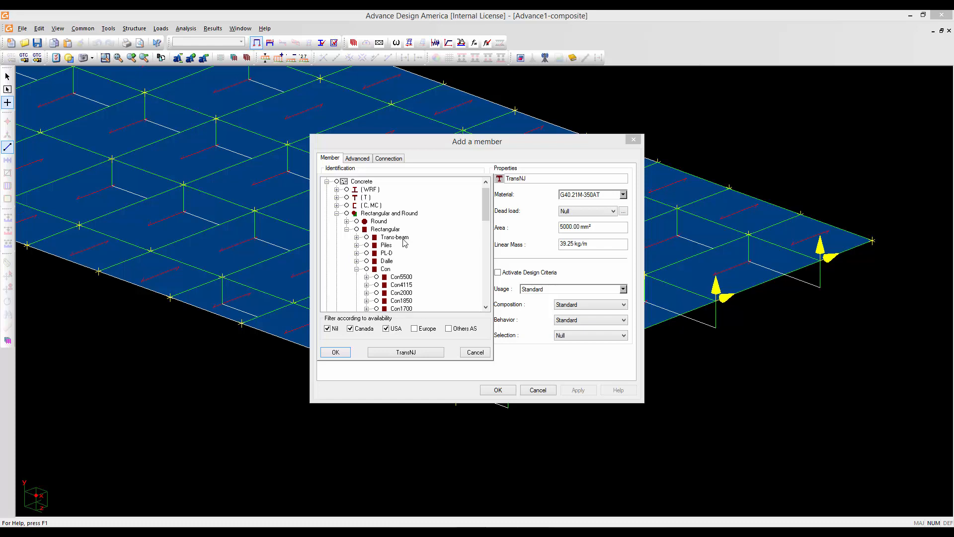
pyautogui.click(356, 237)
pyautogui.click(377, 245)
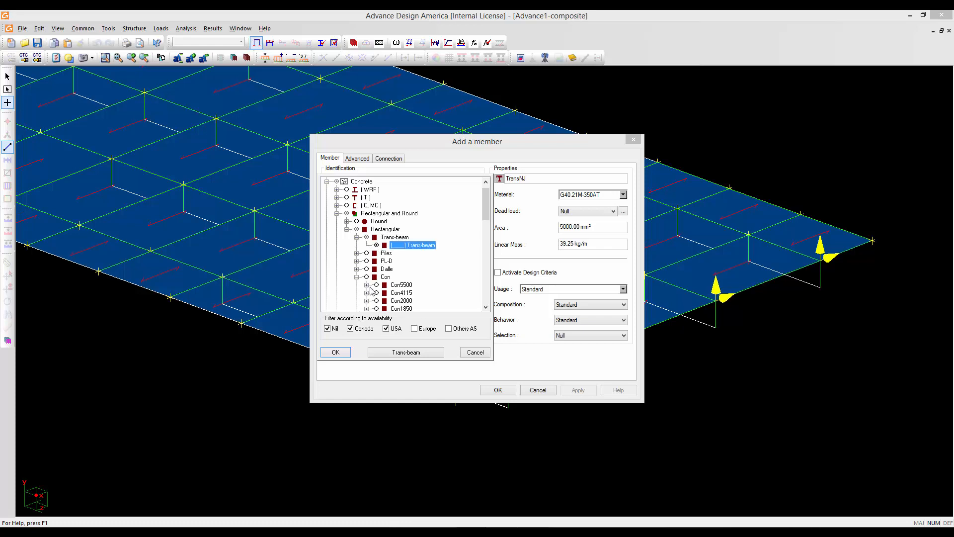
pyautogui.click(335, 352)
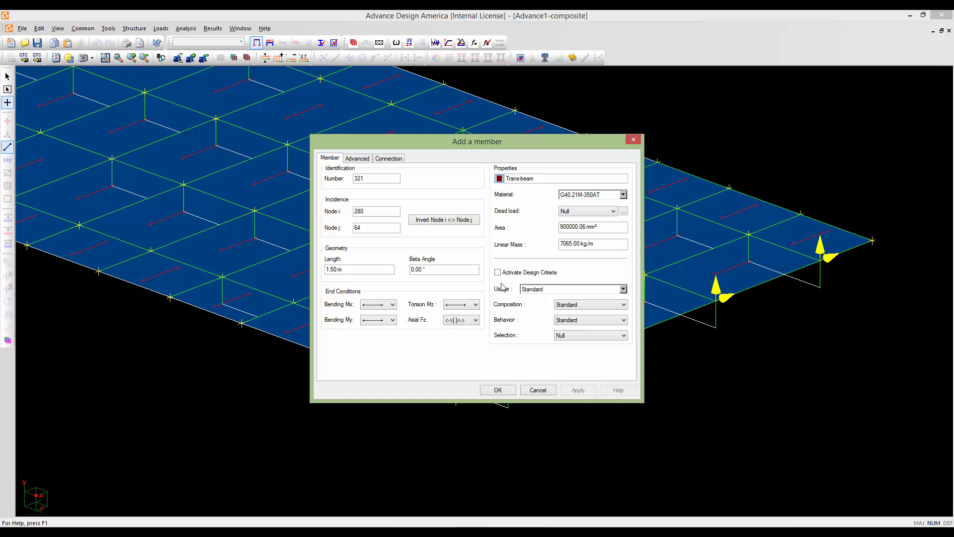
# - Make the transverse member effective at construction Stage 6, check its connection settings and accept the member
pyautogui.click(356, 159)
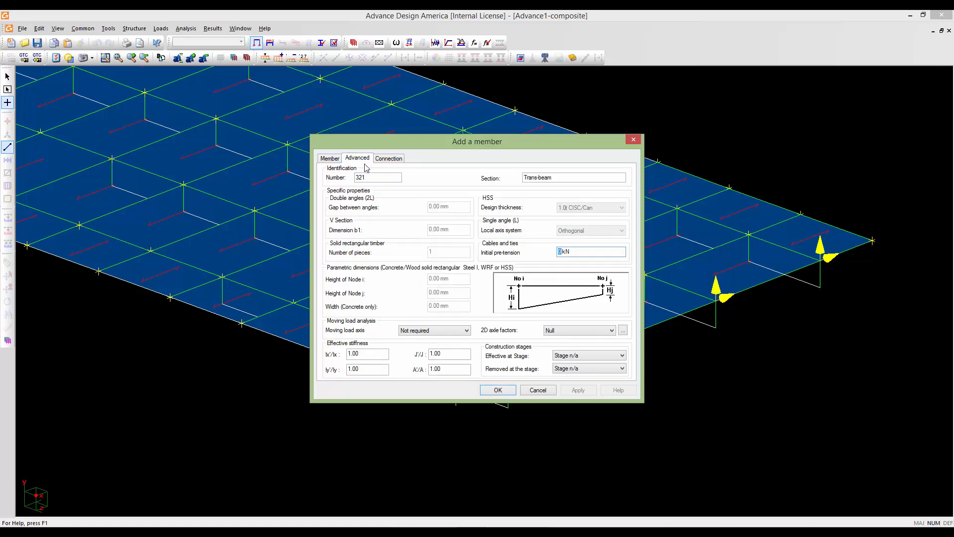
pyautogui.click(584, 356)
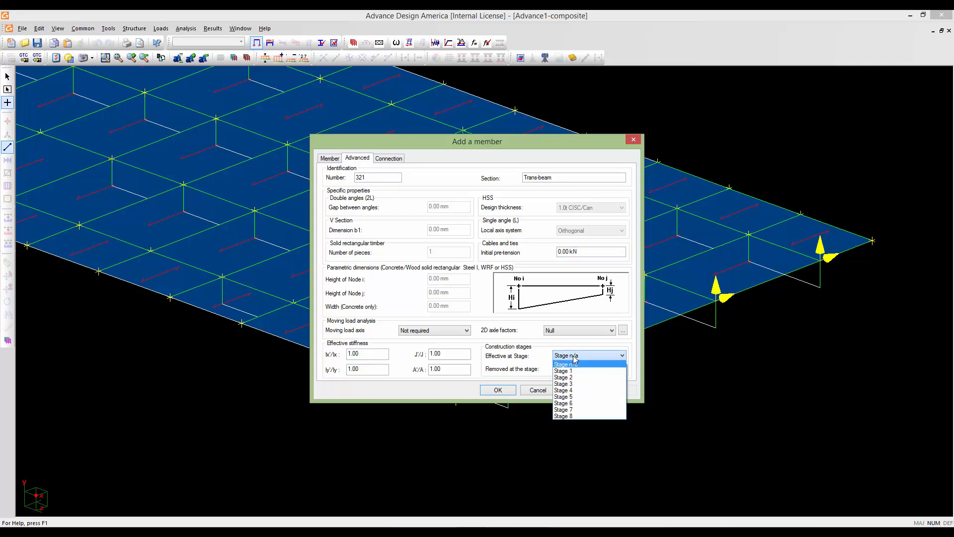
pyautogui.click(583, 404)
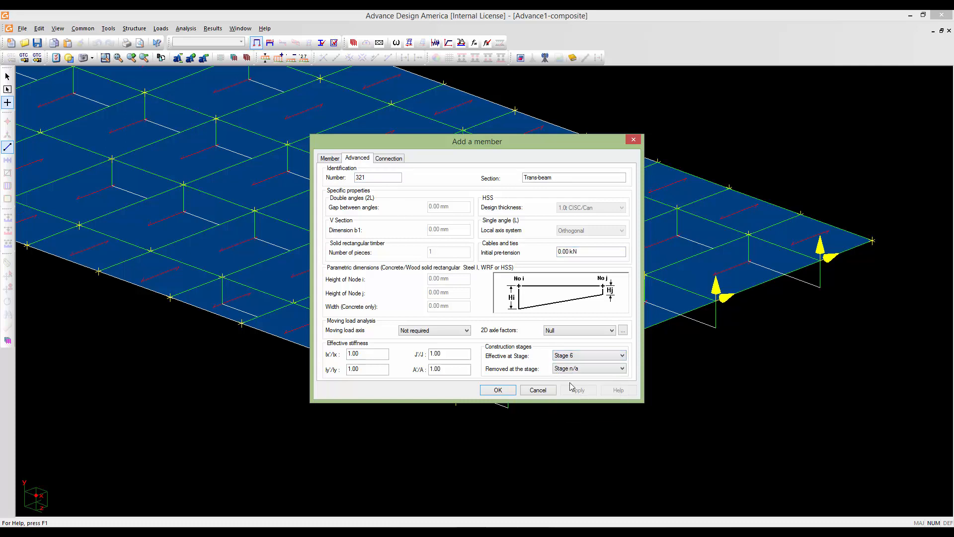
pyautogui.click(383, 159)
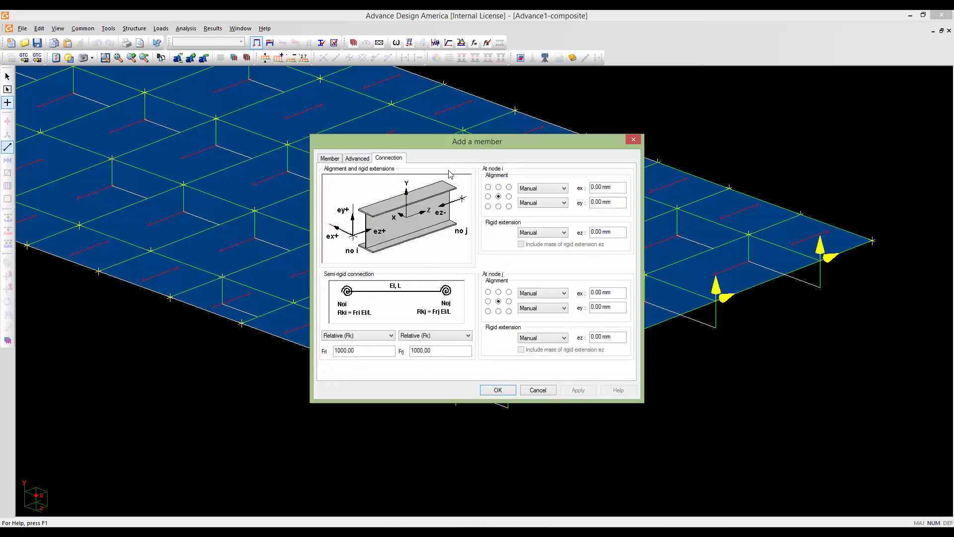
pyautogui.click(497, 389)
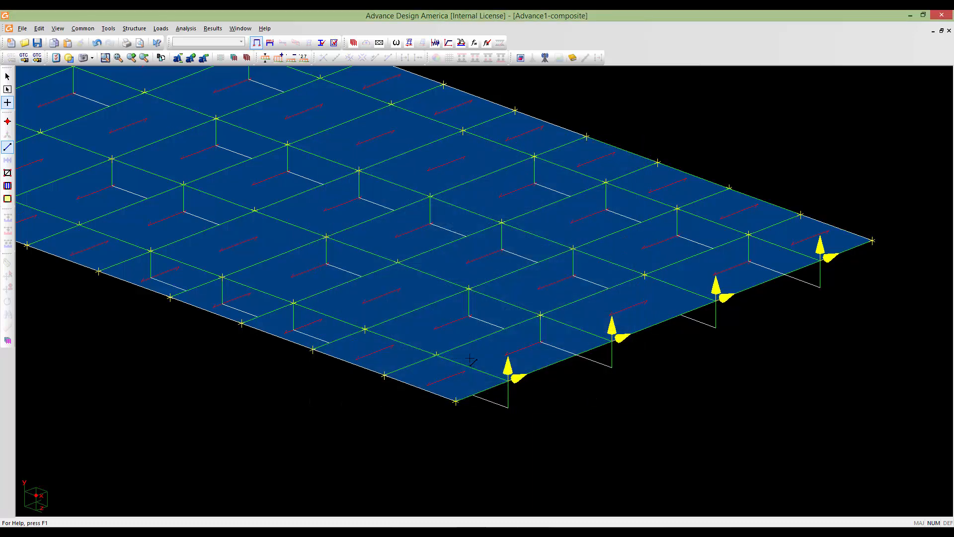
# - Add four more Trans-beam members node by node along the same transverse line, from the first girder line to the opposite slab edge
pyautogui.scroll(2, 432, 373)
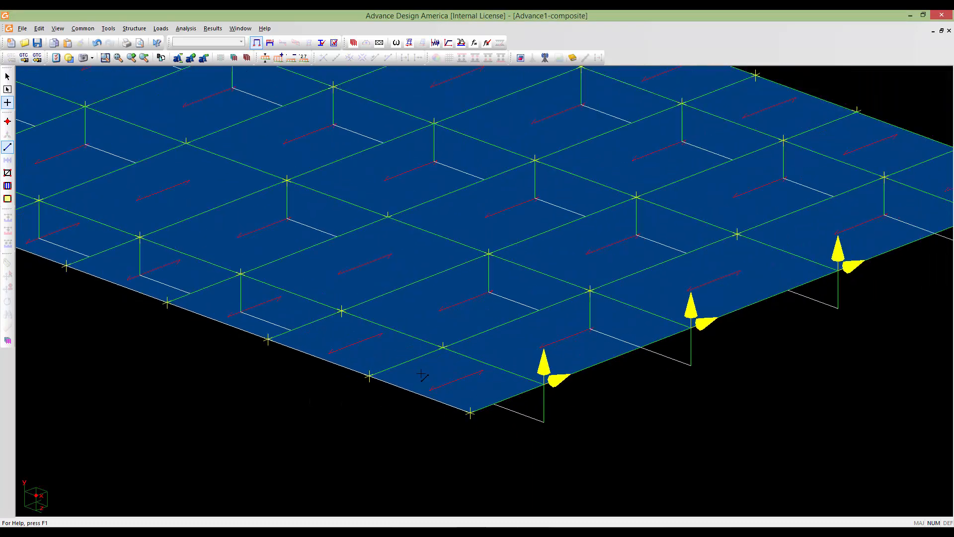
pyautogui.scroll(2, 422, 375)
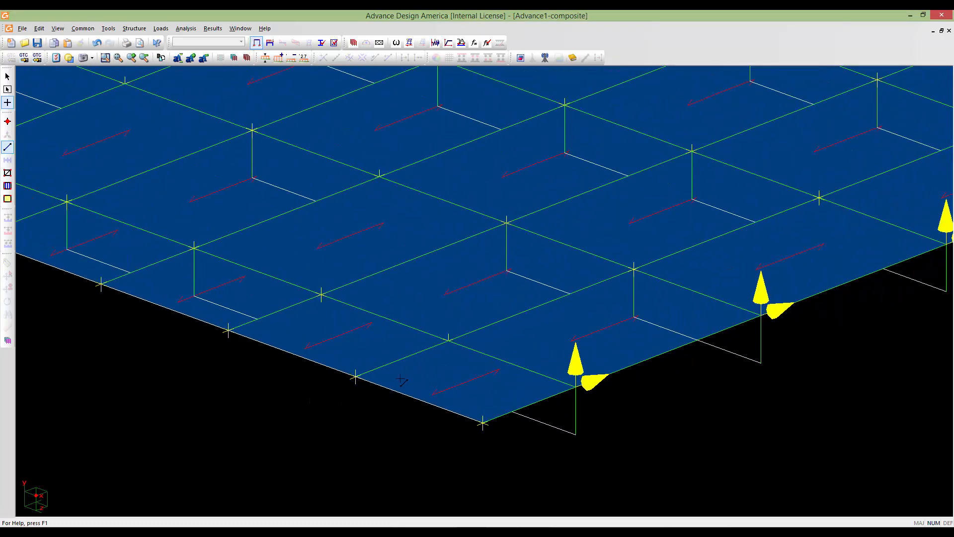
pyautogui.scroll(-3, 403, 380)
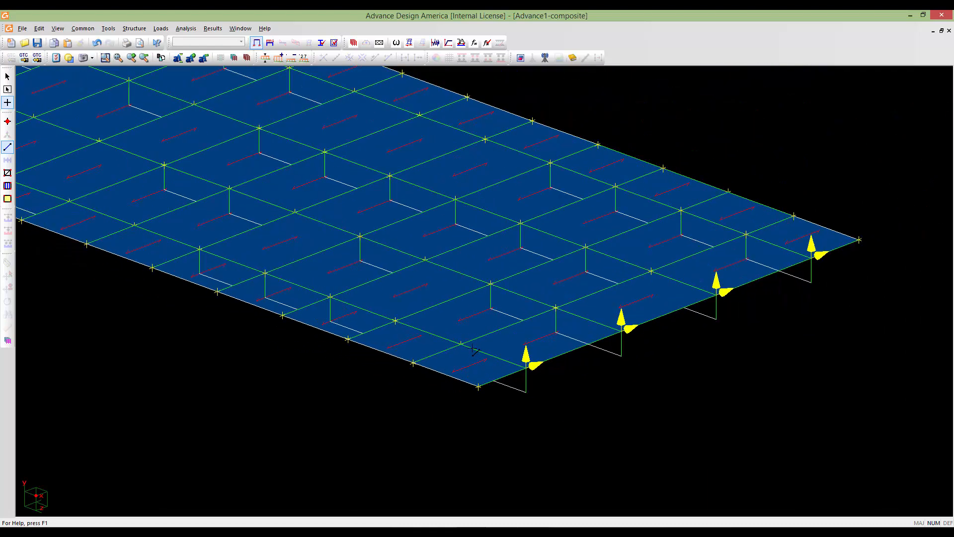
pyautogui.click(461, 344)
pyautogui.click(556, 310)
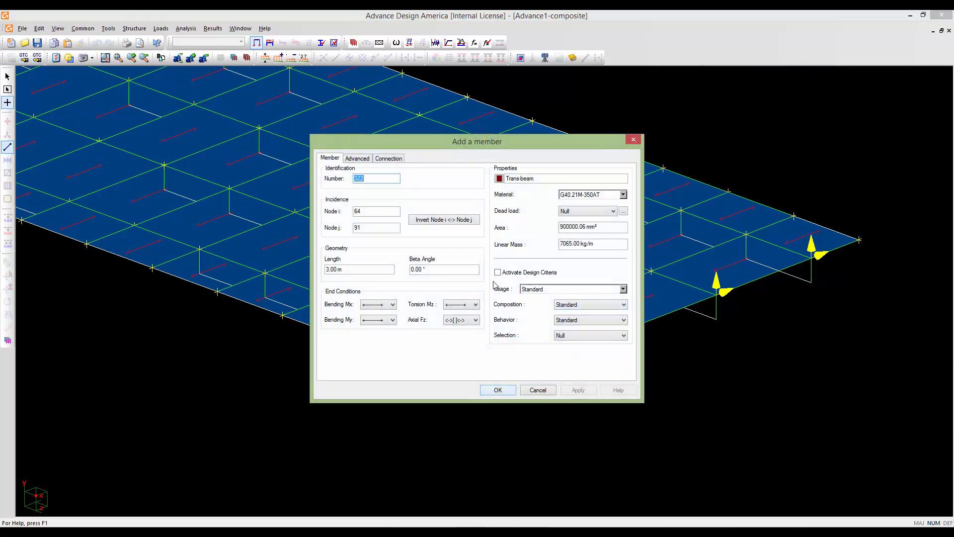
pyautogui.click(494, 389)
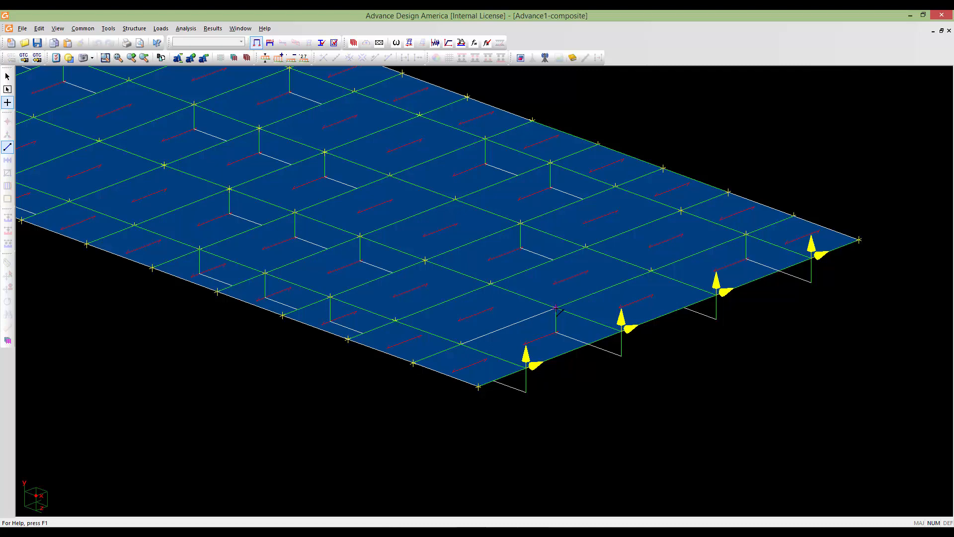
pyautogui.click(651, 270)
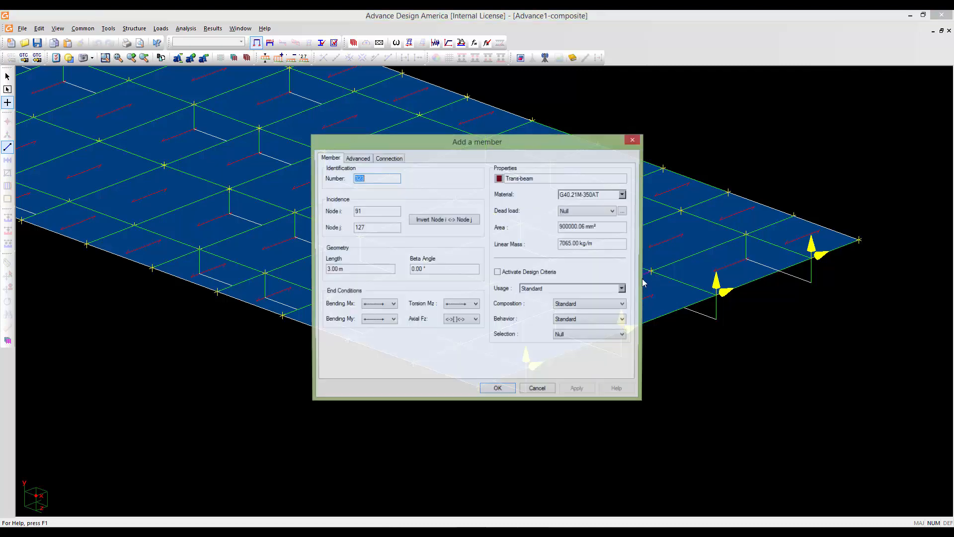
pyautogui.click(507, 390)
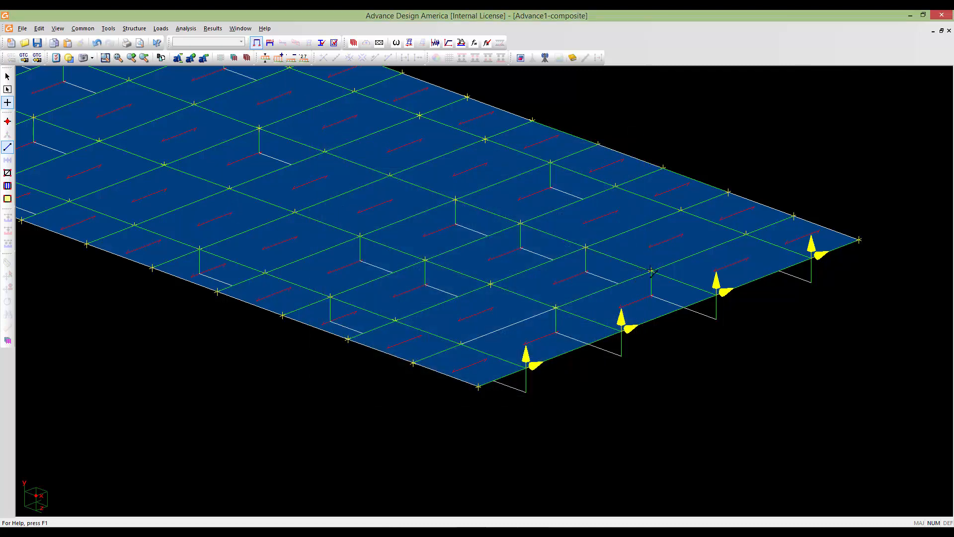
pyautogui.click(747, 233)
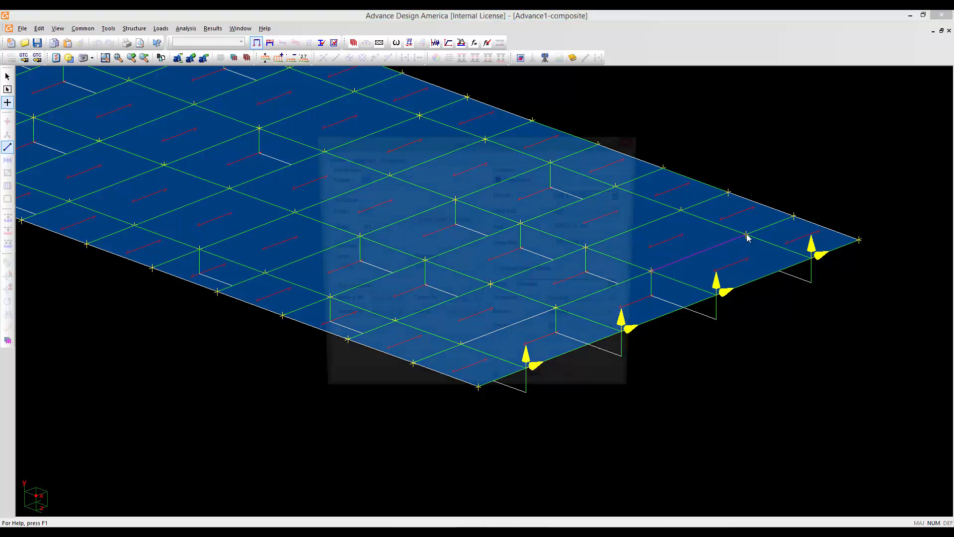
pyautogui.click(507, 390)
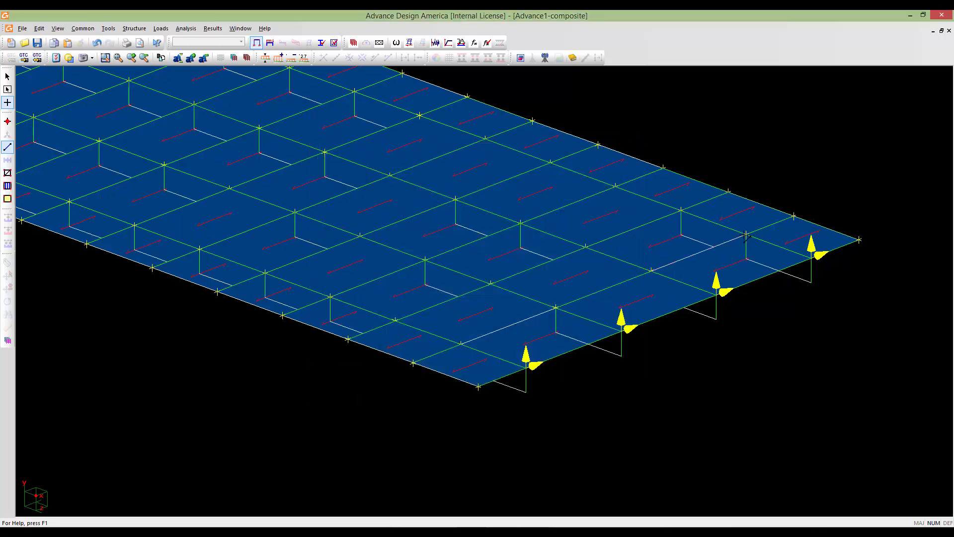
pyautogui.click(794, 217)
pyautogui.click(498, 390)
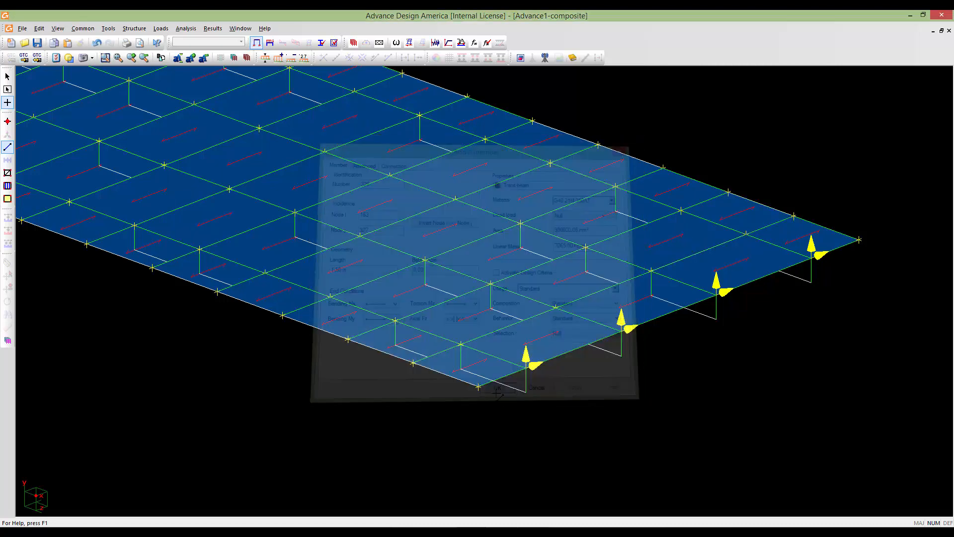
# - Turn on 3D Display for members in the view options
pyautogui.hotkey('alt', 'v')
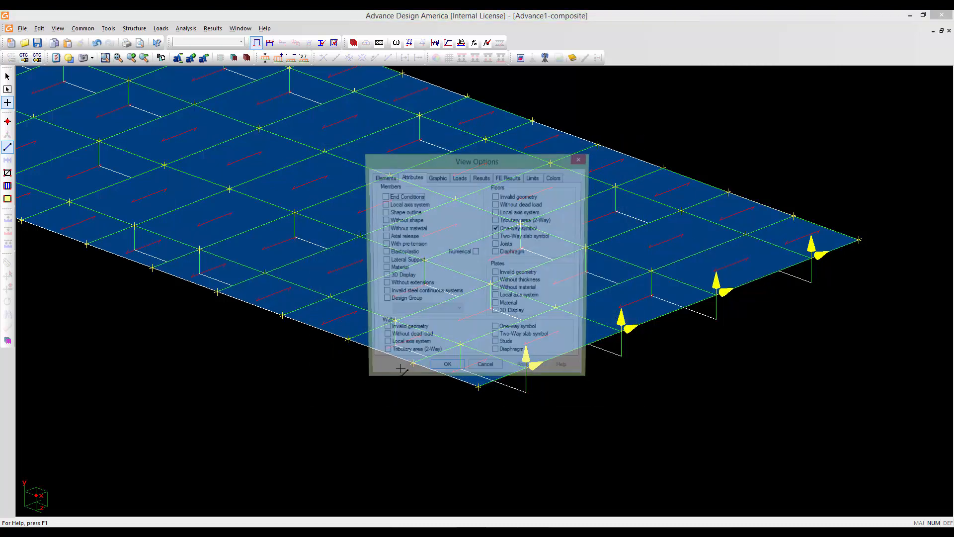
pyautogui.click(400, 277)
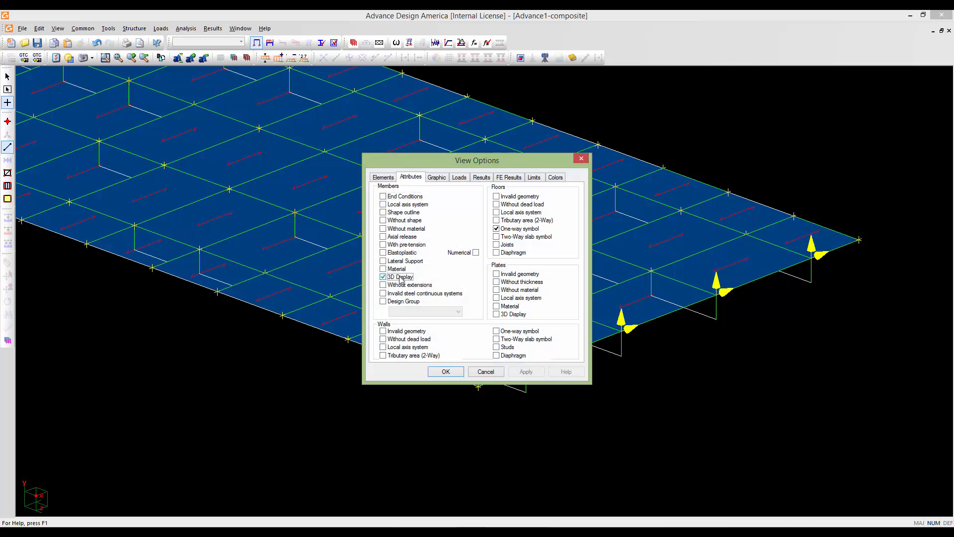
pyautogui.click(447, 372)
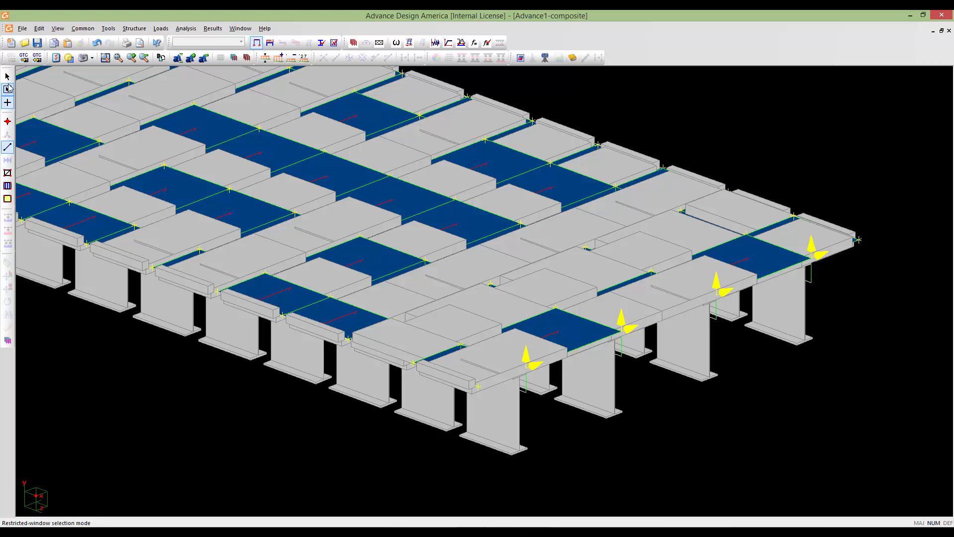
# - Select all five transverse Trans-beam members one bay in from the bridge end
pyautogui.click(8, 76)
pyautogui.click(439, 361)
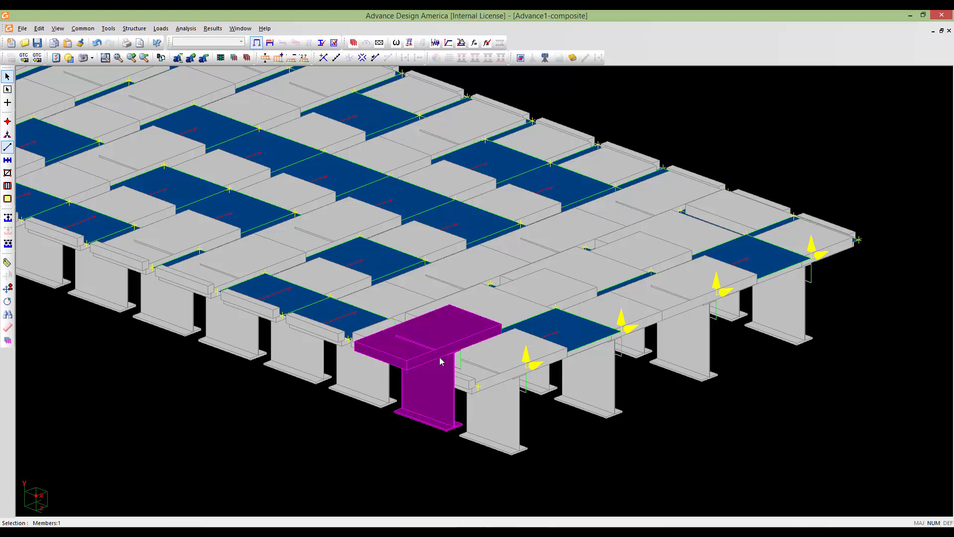
pyautogui.click(445, 361)
pyautogui.click(454, 362)
pyautogui.click(463, 363)
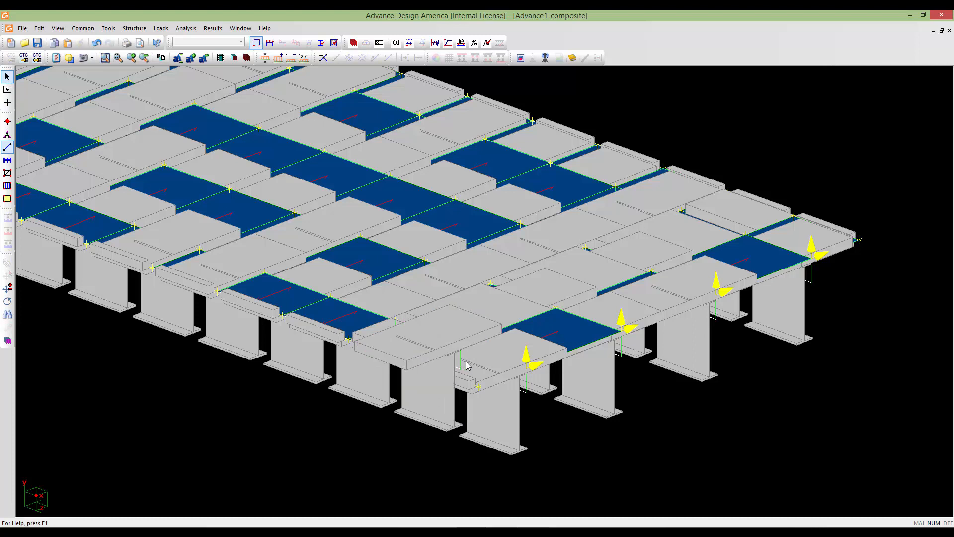
pyautogui.click(471, 354)
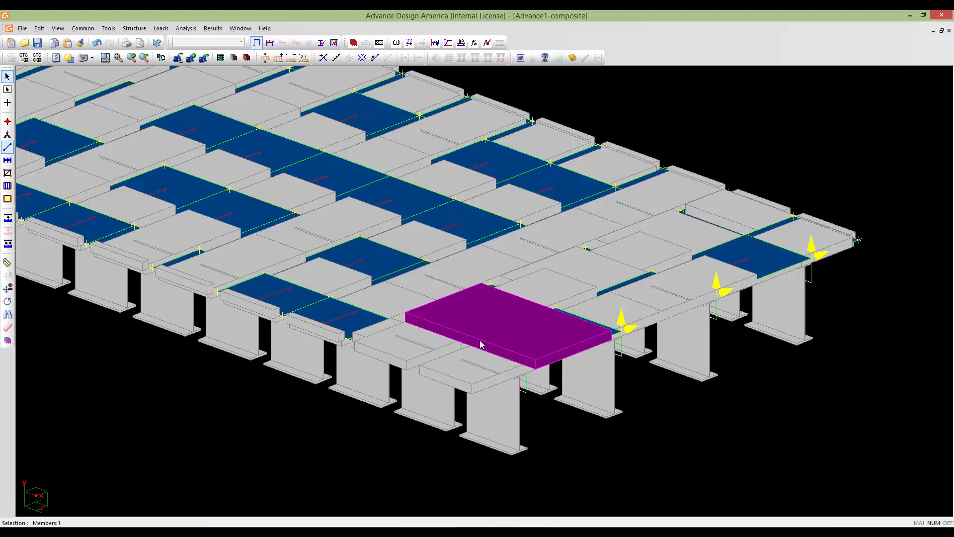
pyautogui.keyDown('ctrl'); pyautogui.click(446, 359); pyautogui.keyUp('ctrl')
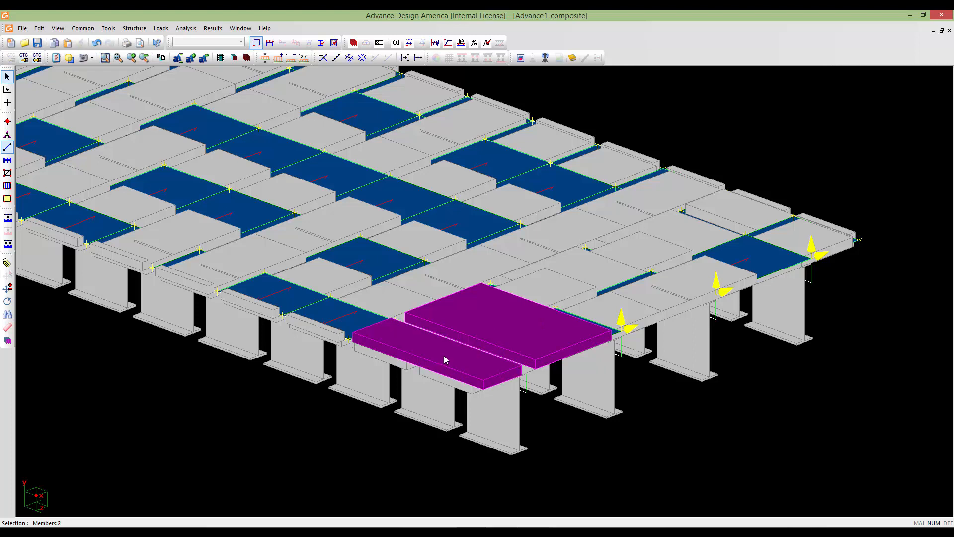
pyautogui.keyDown('ctrl'); pyautogui.click(569, 305); pyautogui.keyUp('ctrl')
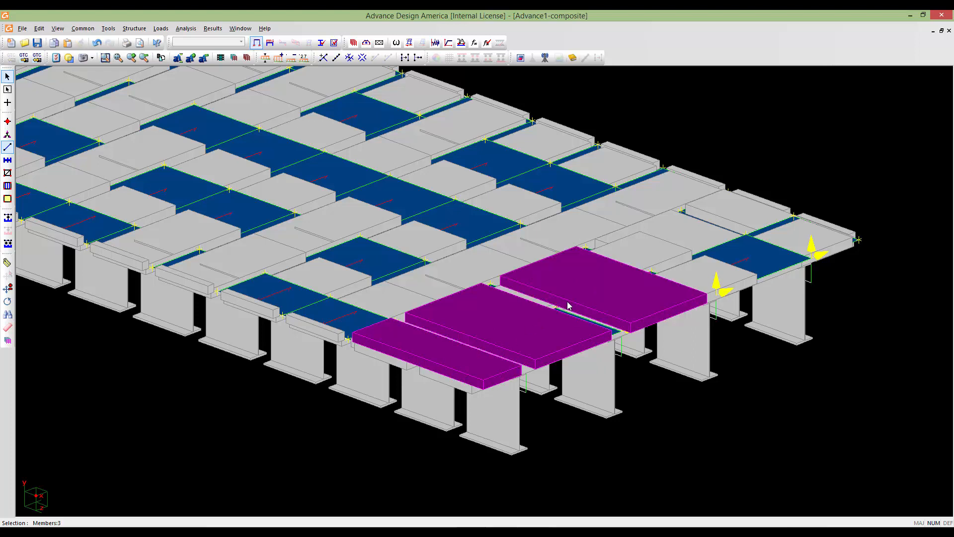
pyautogui.keyDown('ctrl'); pyautogui.click(676, 261); pyautogui.keyUp('ctrl')
pyautogui.keyDown('ctrl'); pyautogui.click(754, 222); pyautogui.keyUp('ctrl')
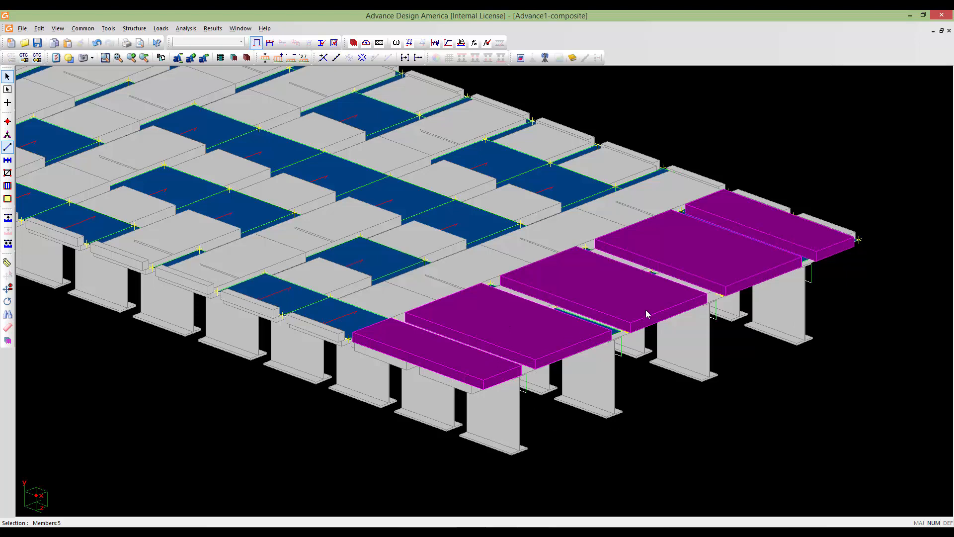
pyautogui.scroll(-5, 645, 311)
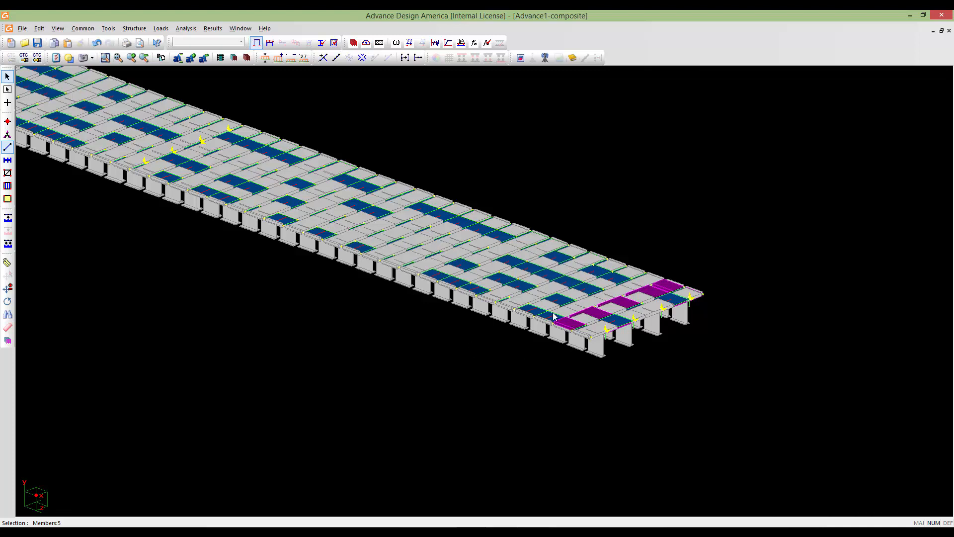
pyautogui.scroll(-3, 482, 365)
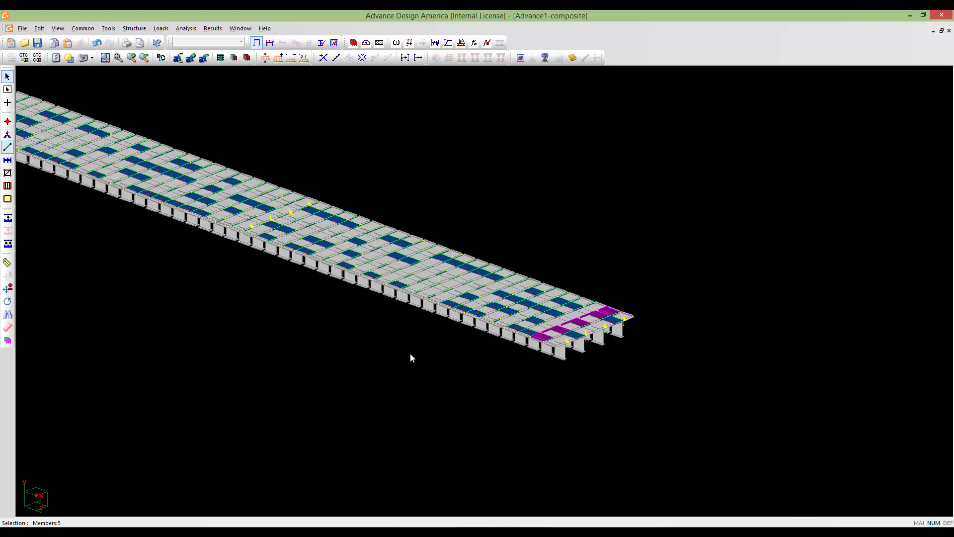
# - Copy the five selected transverse members along the bridge by translation, with a Dz spacing of -4 m
pyautogui.moveTo(410, 354); pyautogui.dragTo(594, 410, button='middle')
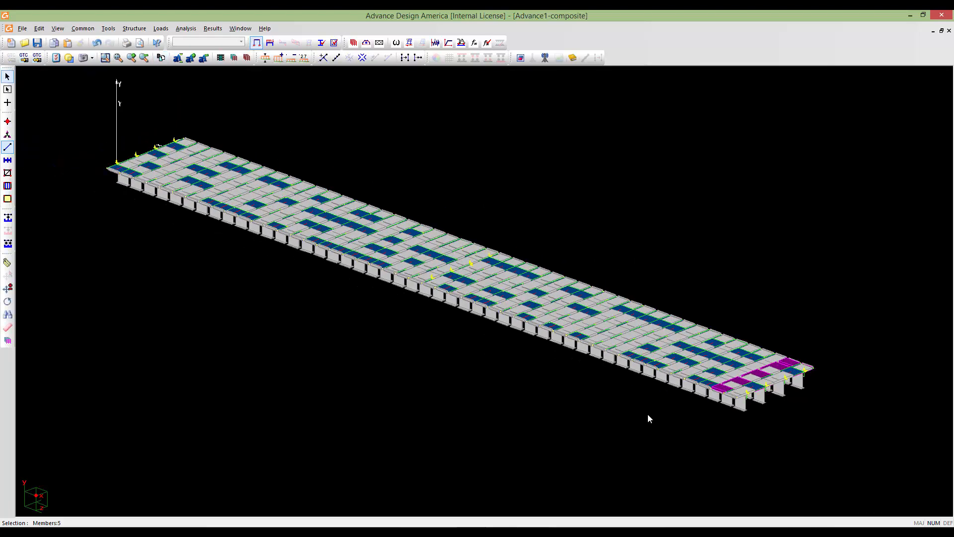
pyautogui.hotkey('ctrl', 'v')
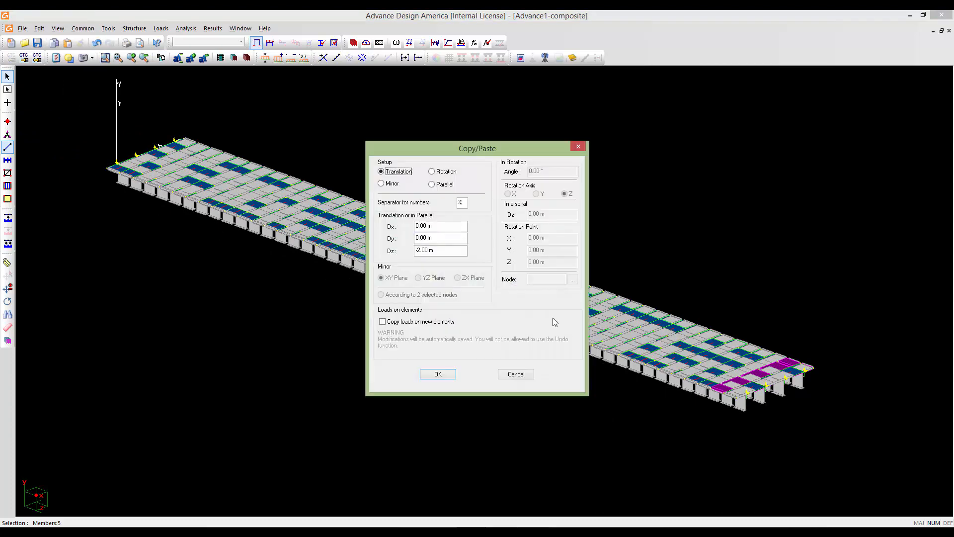
pyautogui.click(446, 252)
pyautogui.moveTo(424, 249); pyautogui.dragTo(416, 249)
pyautogui.write('-4')
pyautogui.click(438, 374)
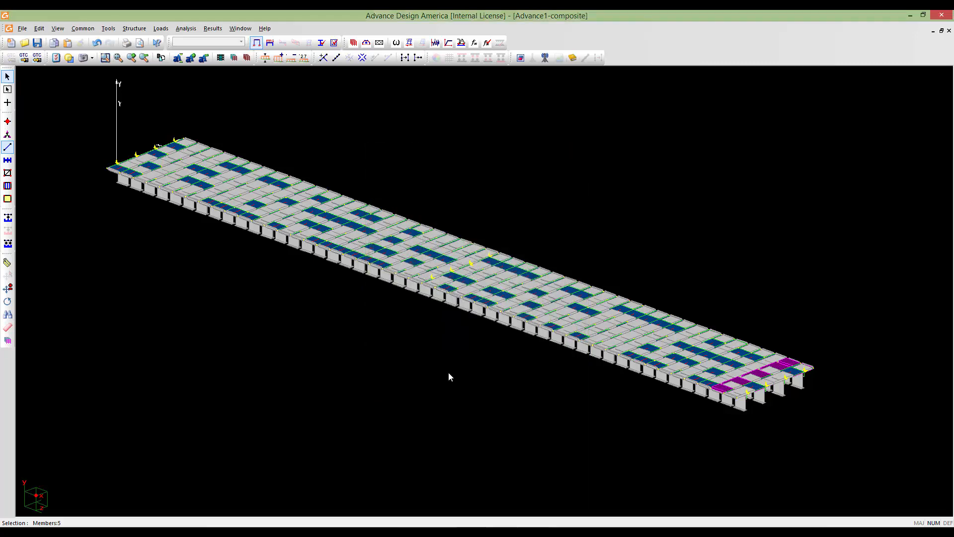
pyautogui.press('Escape')
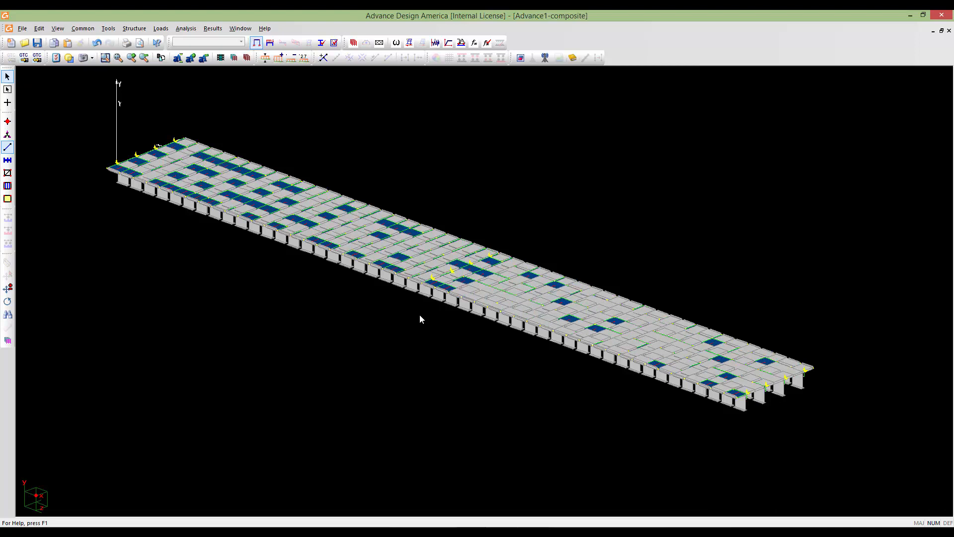
# - Examine the copied transverse members along the whole deck, including a close look at the origin end
pyautogui.moveTo(420, 314); pyautogui.dragTo(475, 343, button='middle')
pyautogui.scroll(-1, 475, 343)
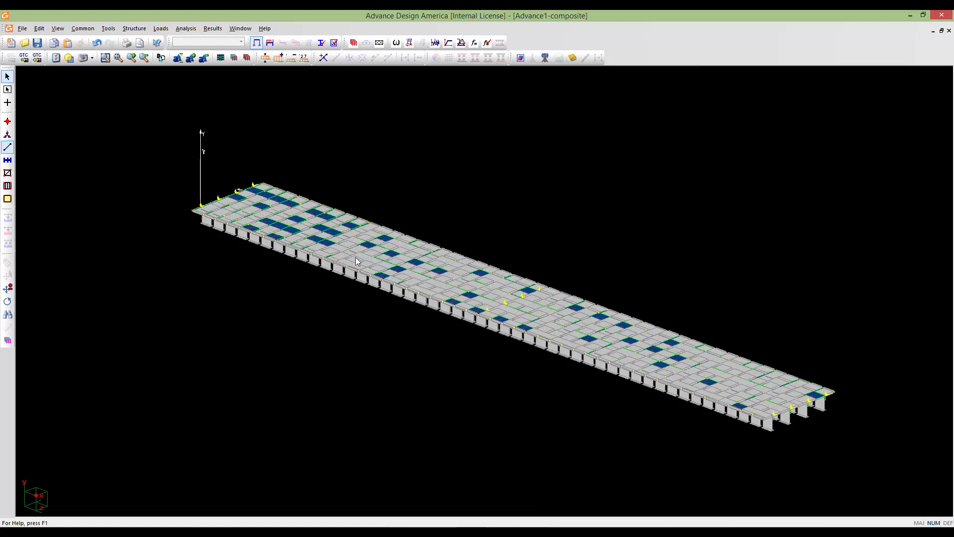
pyautogui.moveTo(287, 270); pyautogui.dragTo(433, 388, button='middle')
pyautogui.scroll(5, 433, 387)
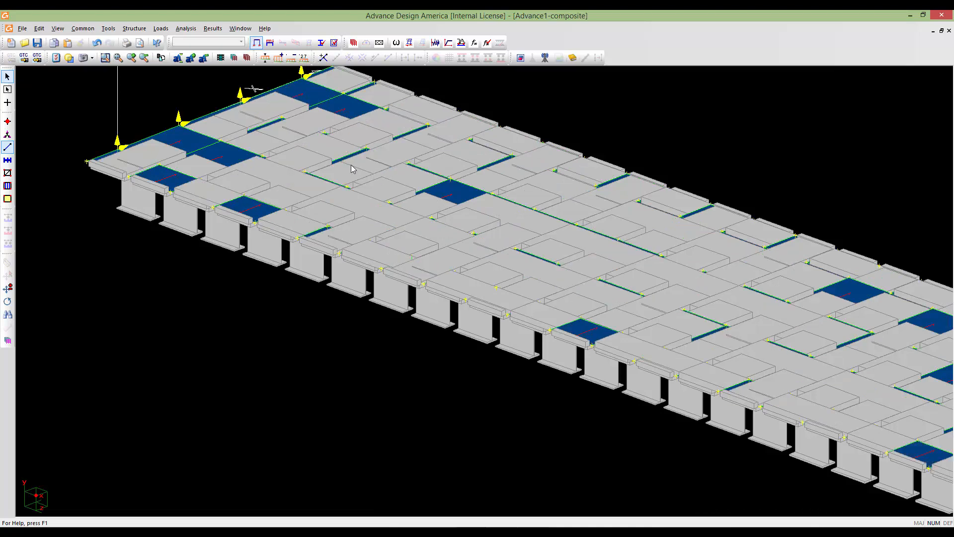
pyautogui.moveTo(298, 147); pyautogui.dragTo(446, 259, button='middle')
pyautogui.scroll(3, 417, 264)
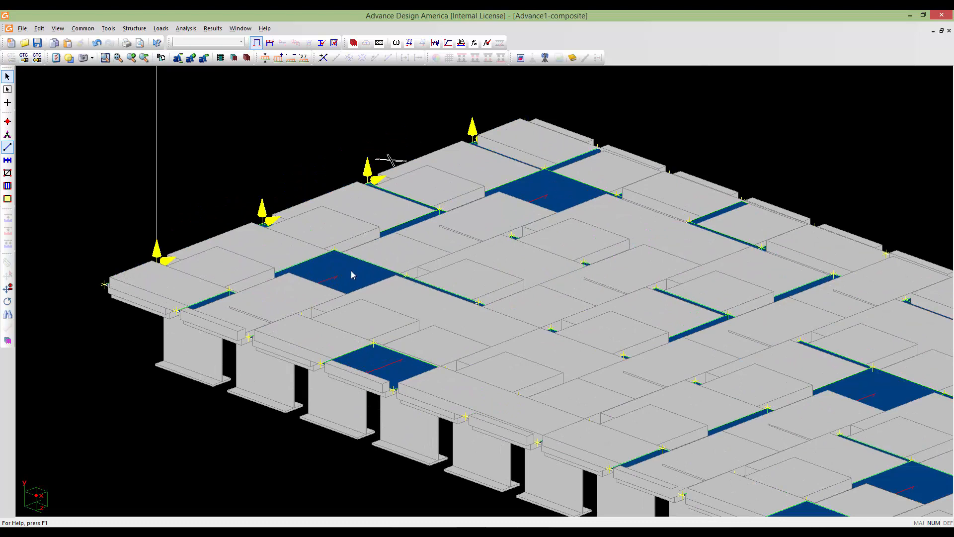
pyautogui.scroll(-5, 357, 294)
pyautogui.moveTo(502, 397); pyautogui.dragTo(359, 295, button='middle')
pyautogui.scroll(-1, 460, 344)
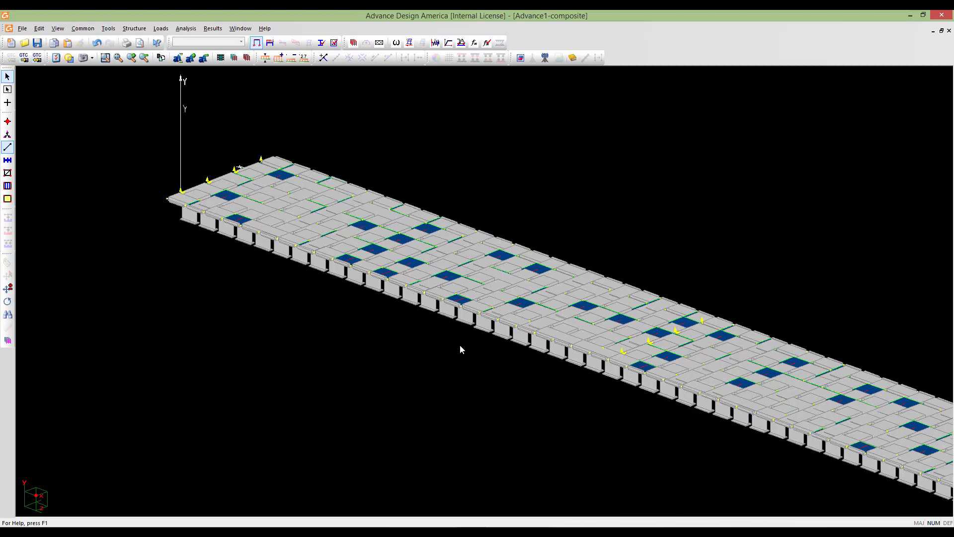
pyautogui.moveTo(460, 344); pyautogui.dragTo(371, 281, button='middle')
pyautogui.scroll(-1, 396, 297)
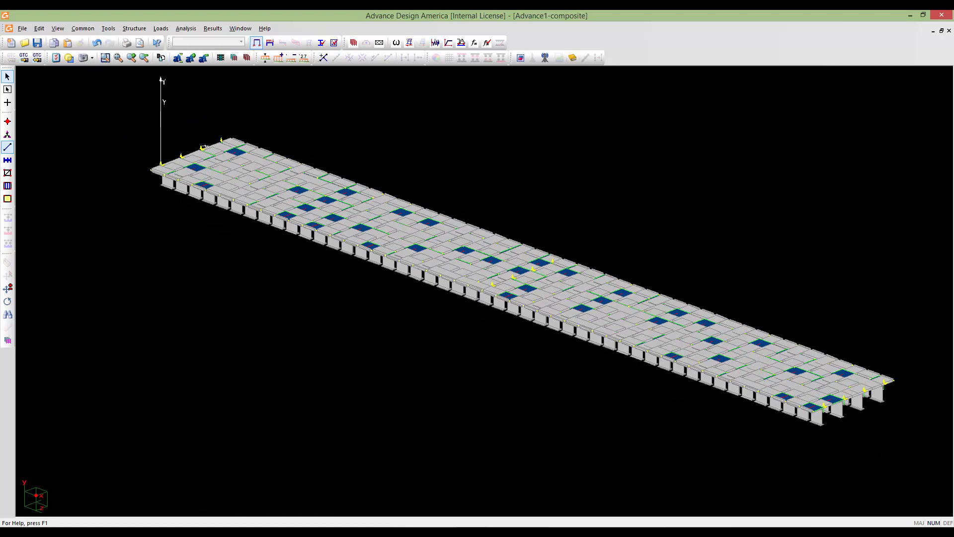
pyautogui.moveTo(542, 340); pyautogui.dragTo(496, 321, button='middle')
pyautogui.keyDown('shift'); pyautogui.moveTo(256, 221); pyautogui.dragTo(279, 244, button='middle'); pyautogui.keyUp('shift')
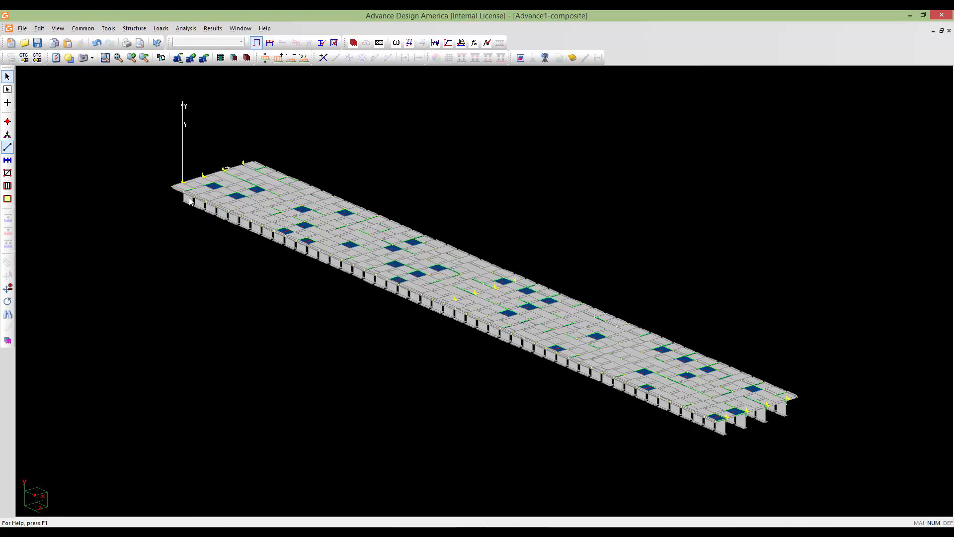
pyautogui.moveTo(825, 464); pyautogui.dragTo(119, 85)
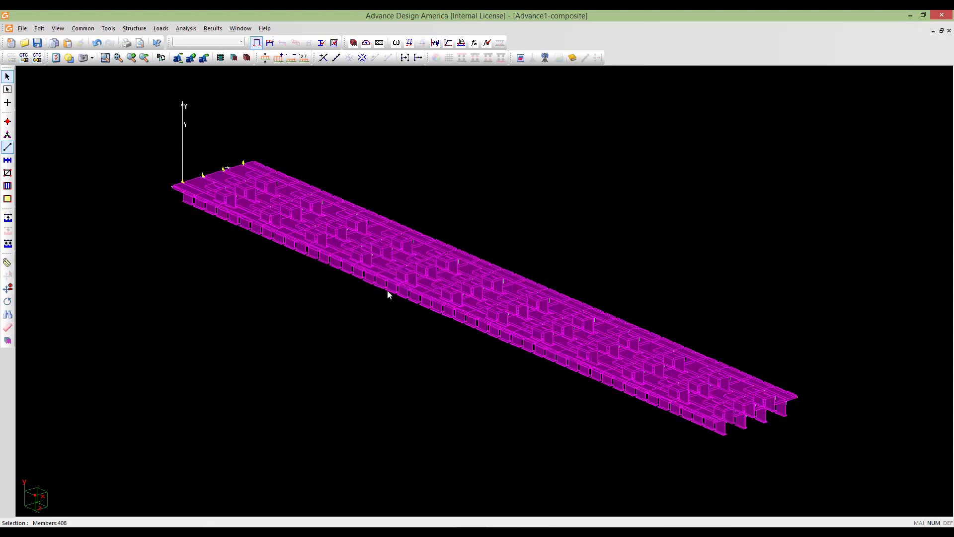
pyautogui.click(360, 372)
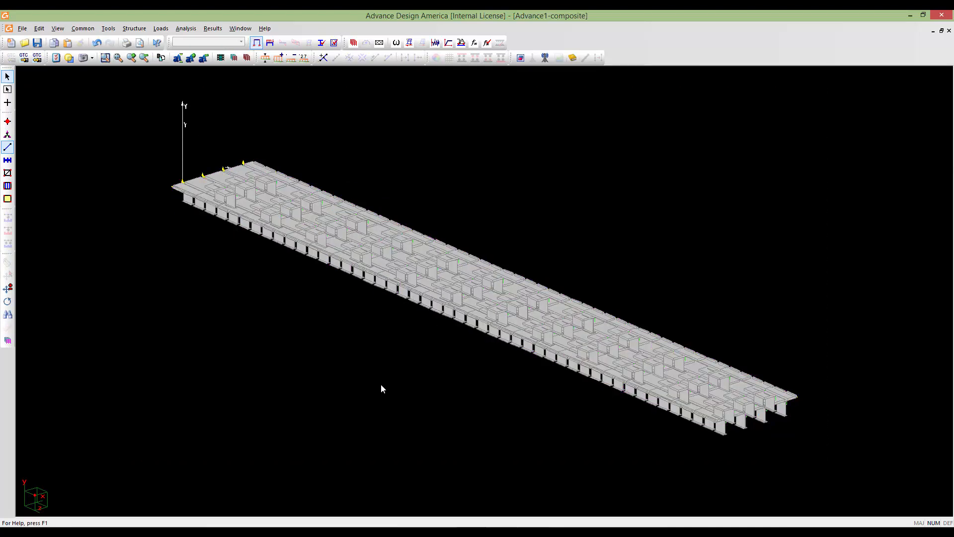
pyautogui.moveTo(400, 375); pyautogui.dragTo(365, 362, button='middle')
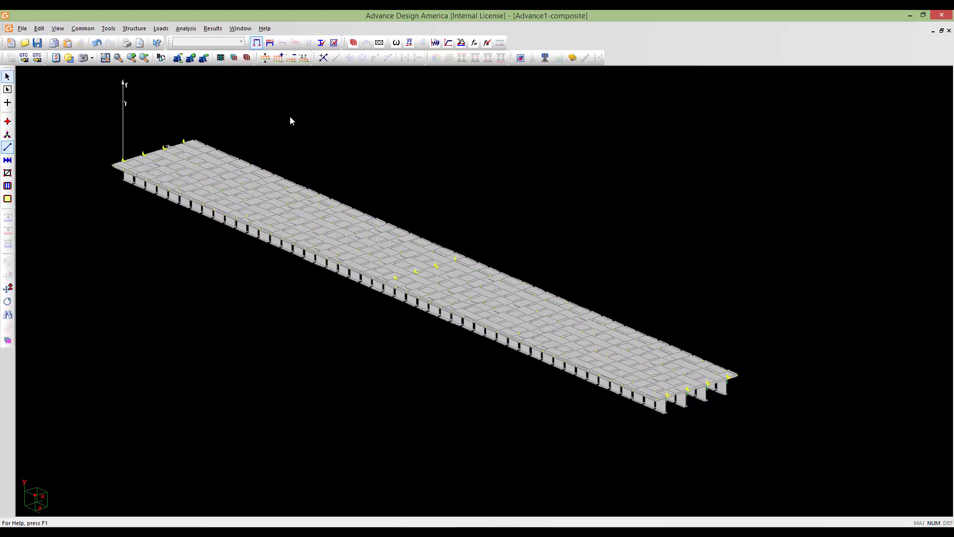
# - Recall the saved selections beams, edge-members and floors, invert the member selection and isolate the result in the view
pyautogui.click(7, 147)
pyautogui.press('s')
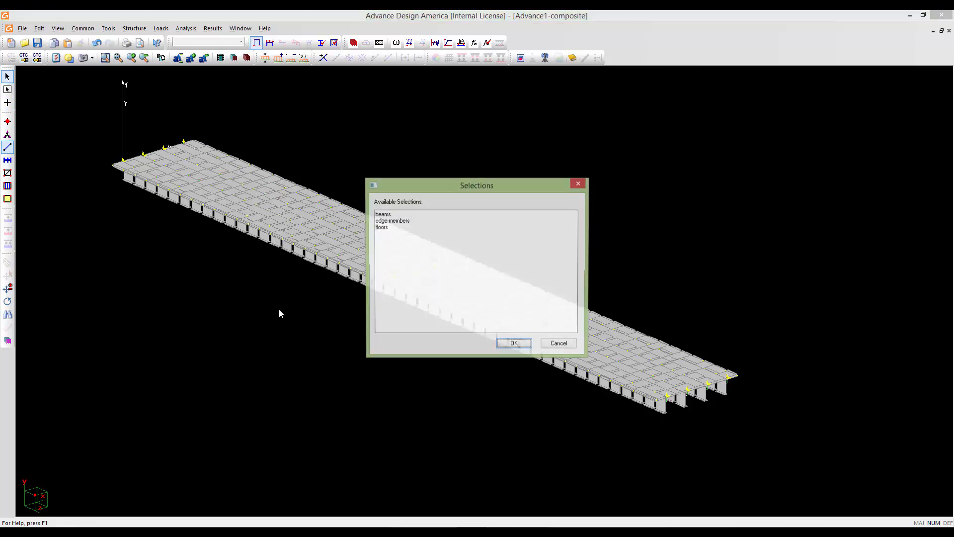
pyautogui.click(383, 214)
pyautogui.keyDown('ctrl'); pyautogui.click(389, 222); pyautogui.keyUp('ctrl')
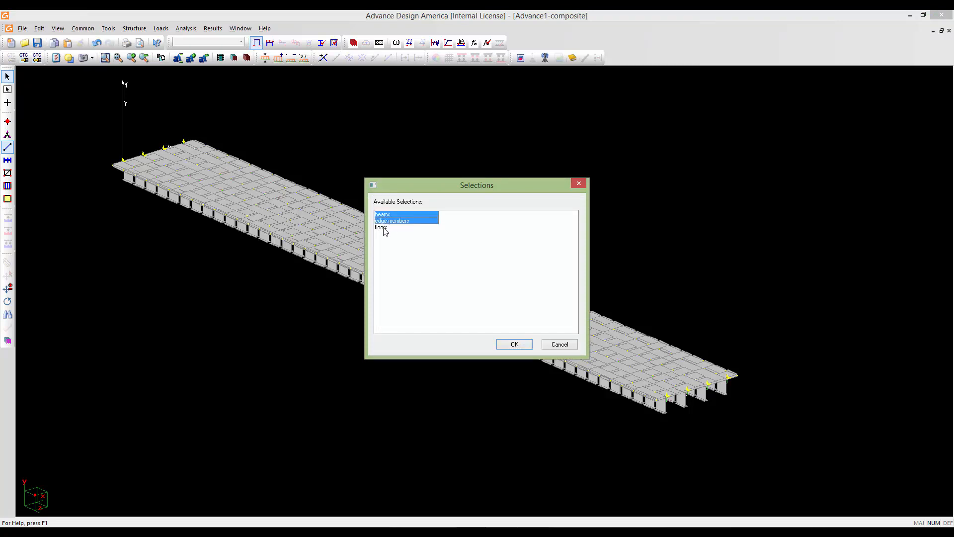
pyautogui.keyDown('ctrl'); pyautogui.click(384, 227); pyautogui.keyUp('ctrl')
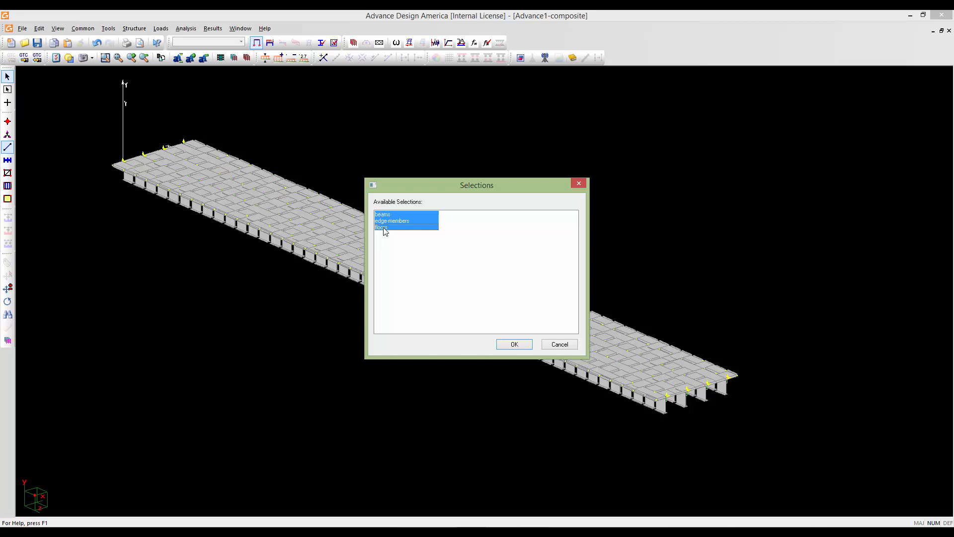
pyautogui.click(515, 343)
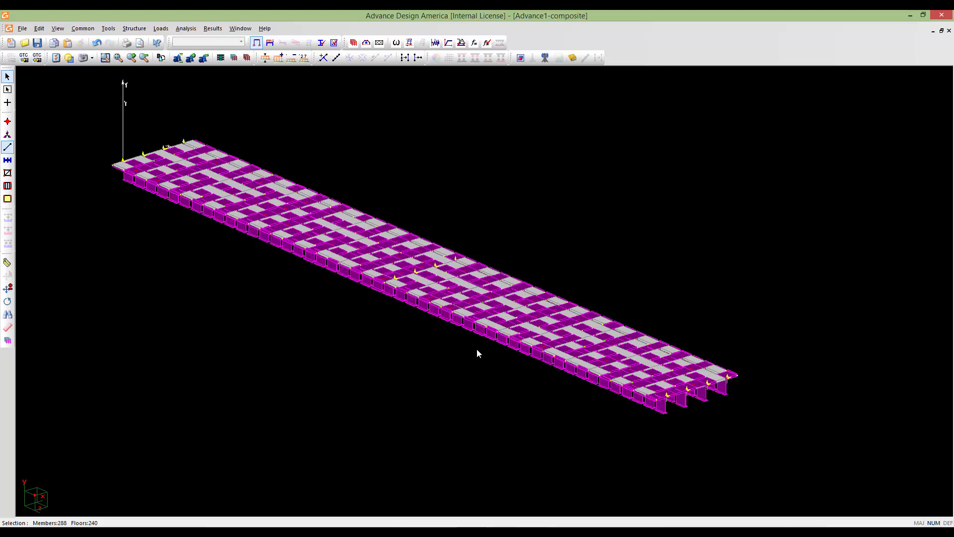
pyautogui.hotkey('ctrl', 'i')
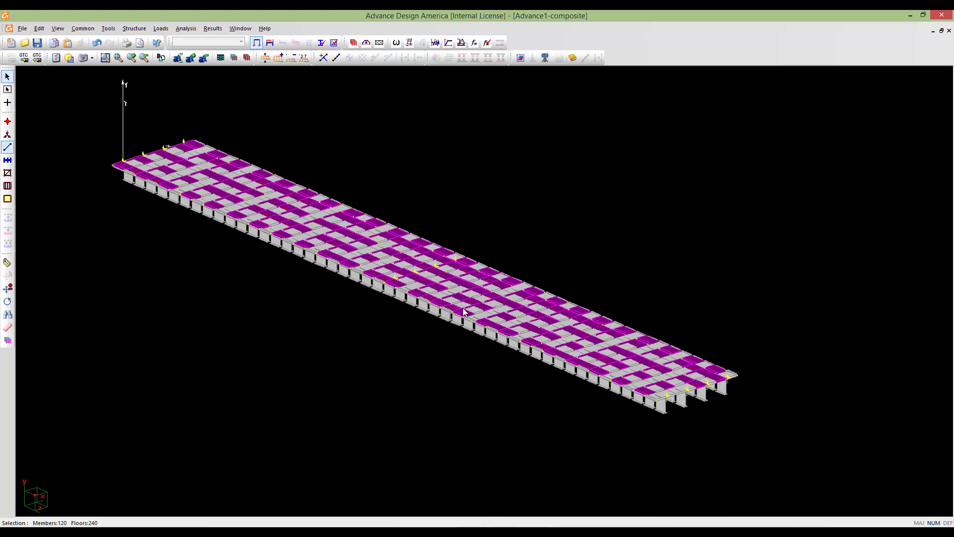
pyautogui.click(234, 58)
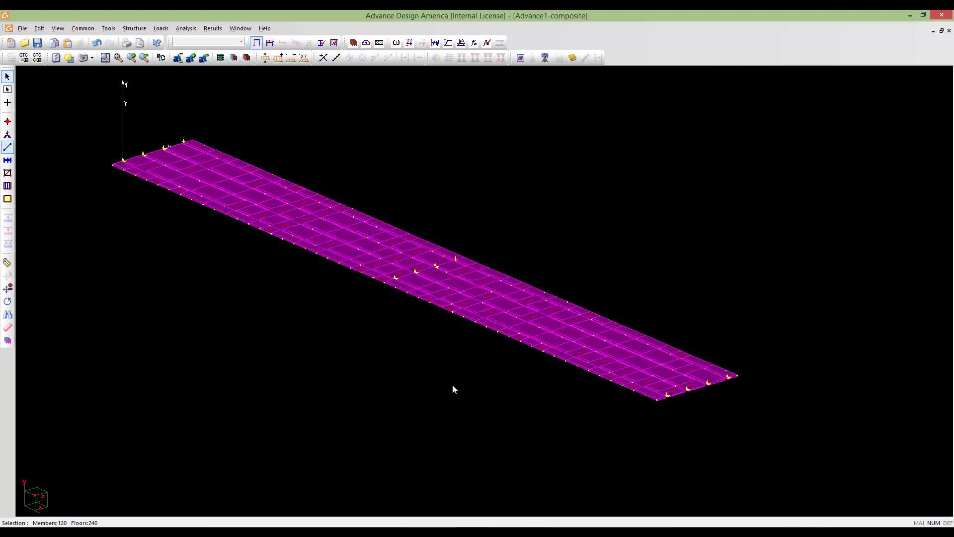
pyautogui.scroll(1, 485, 391)
pyautogui.click(523, 345)
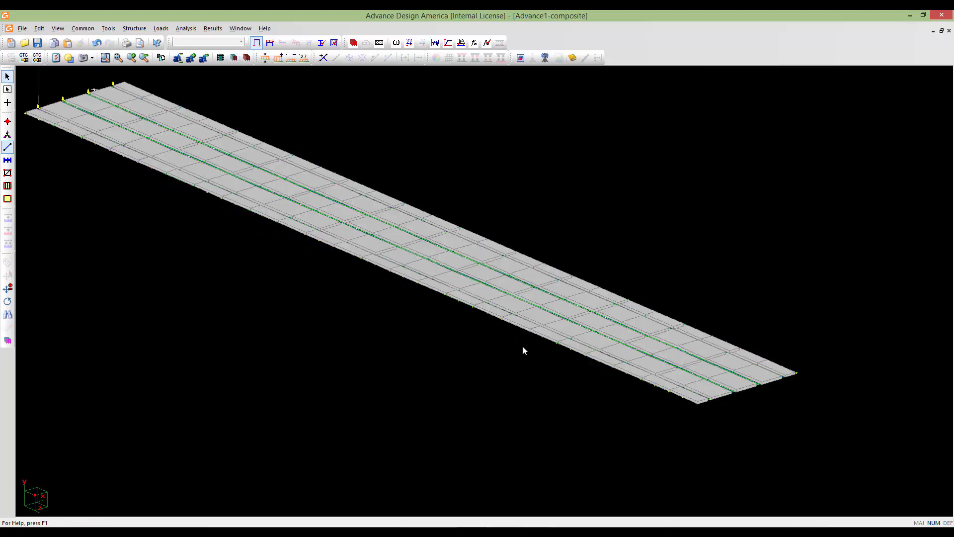
# - Select all transverse members in the isolated view and display them alone, without the floors
pyautogui.moveTo(538, 365); pyautogui.dragTo(538, 308, button='middle')
pyautogui.moveTo(562, 342)
pyautogui.mouseDown(button='middle')
pyautogui.moveTo(497, 396)
pyautogui.moveTo(557, 398)
pyautogui.moveTo(532, 316)
pyautogui.moveTo(544, 303)
pyautogui.moveTo(565, 307)
pyautogui.moveTo(593, 404)
pyautogui.moveTo(486, 334)
pyautogui.moveTo(503, 330)
pyautogui.moveTo(496, 340)
pyautogui.mouseUp(button='middle')
pyautogui.scroll(2, 524, 398)
pyautogui.scroll(4, 564, 307)
pyautogui.scroll(-2, 496, 340)
pyautogui.scroll(-1, 495, 343)
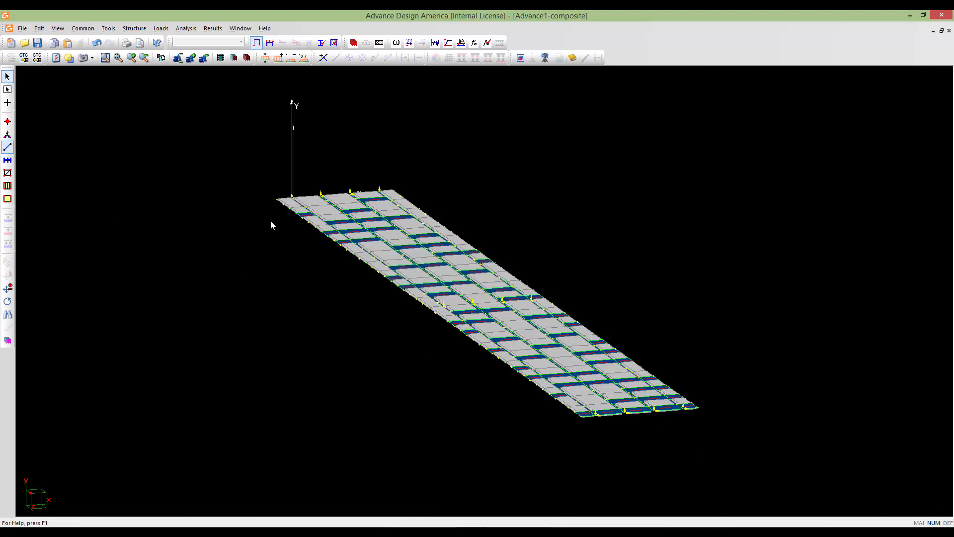
pyautogui.hotkey('ctrl', 'a')
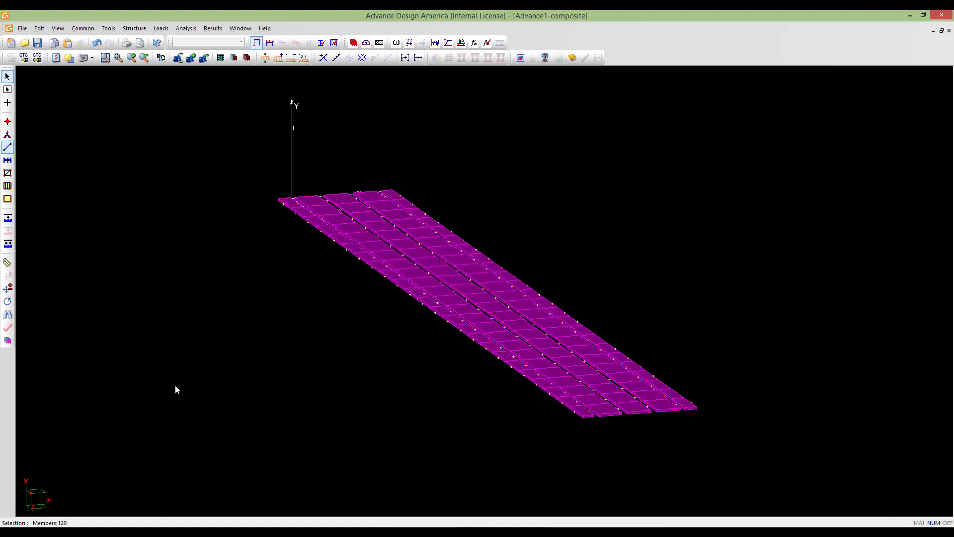
pyautogui.click(410, 378)
# - Examine the isolated transverse slab members from above and in isometric views along the bridge
pyautogui.moveTo(410, 377); pyautogui.dragTo(440, 355, button='middle')
pyautogui.scroll(3, 514, 362)
pyautogui.keyDown('shift'); pyautogui.moveTo(518, 364); pyautogui.dragTo(484, 314, button='middle'); pyautogui.keyUp('shift')
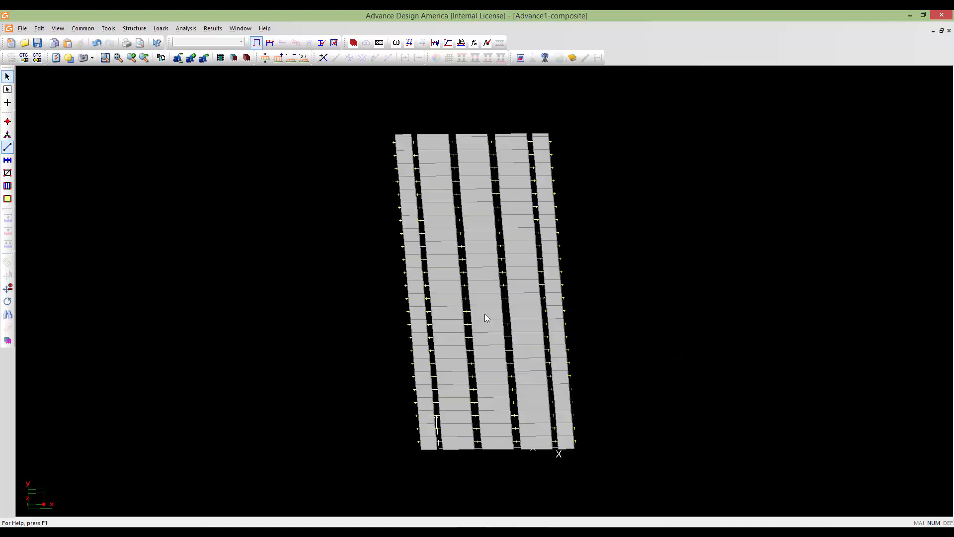
pyautogui.keyDown('shift'); pyautogui.moveTo(470, 349); pyautogui.dragTo(536, 364, button='middle'); pyautogui.keyUp('shift')
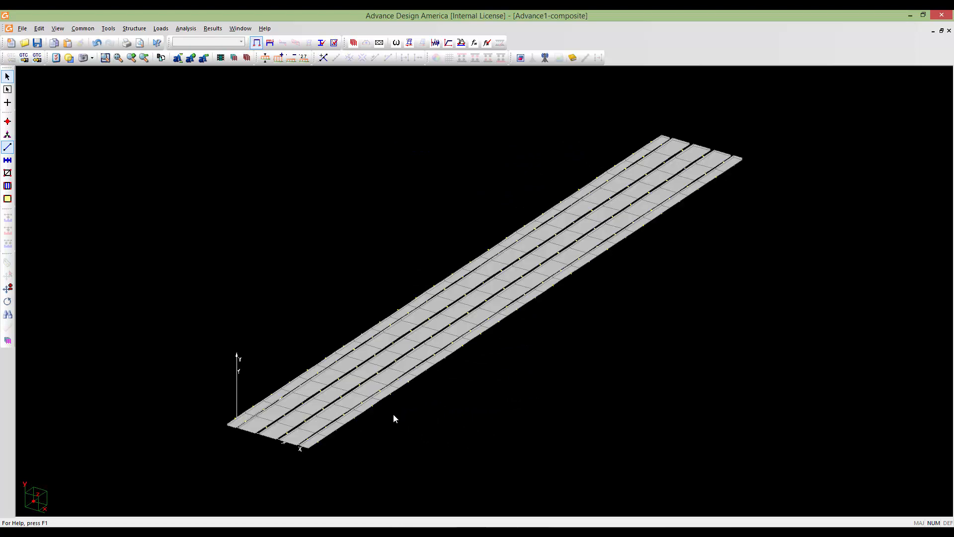
pyautogui.scroll(3, 299, 375)
pyautogui.hotkey('alt', '6')
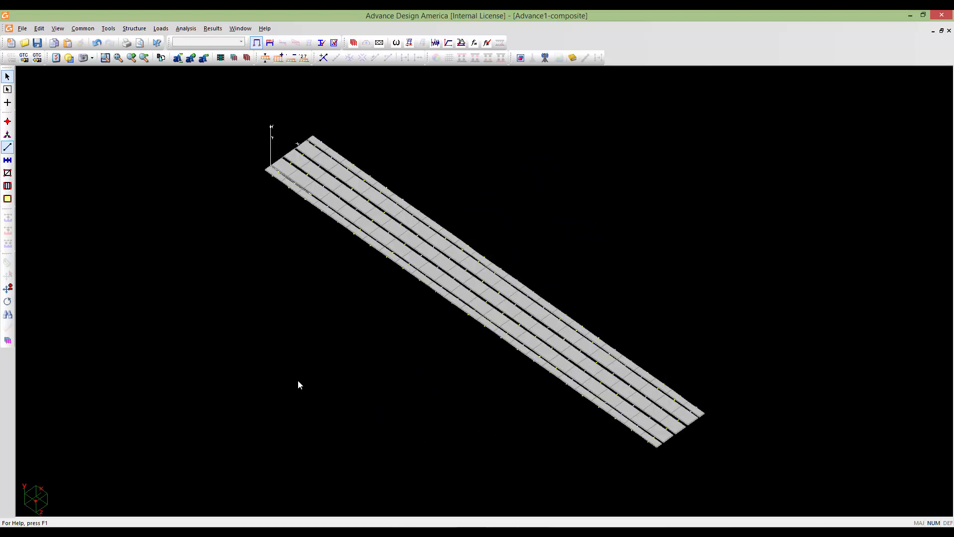
pyautogui.scroll(1, 299, 382)
pyautogui.scroll(-1, 299, 382)
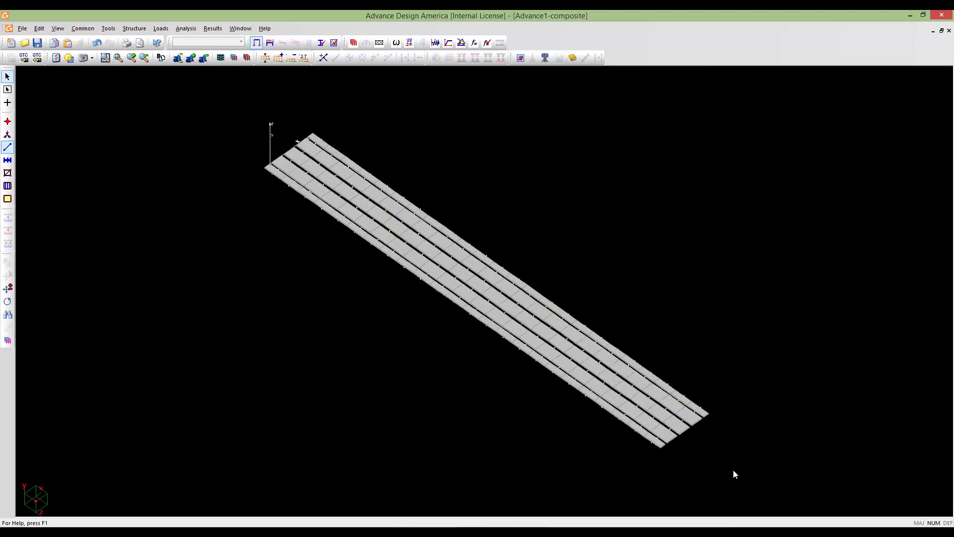
# - Save all displayed transverse members as a selection named Trans-slab, and save the document
pyautogui.hotkey('ctrl', 'a')
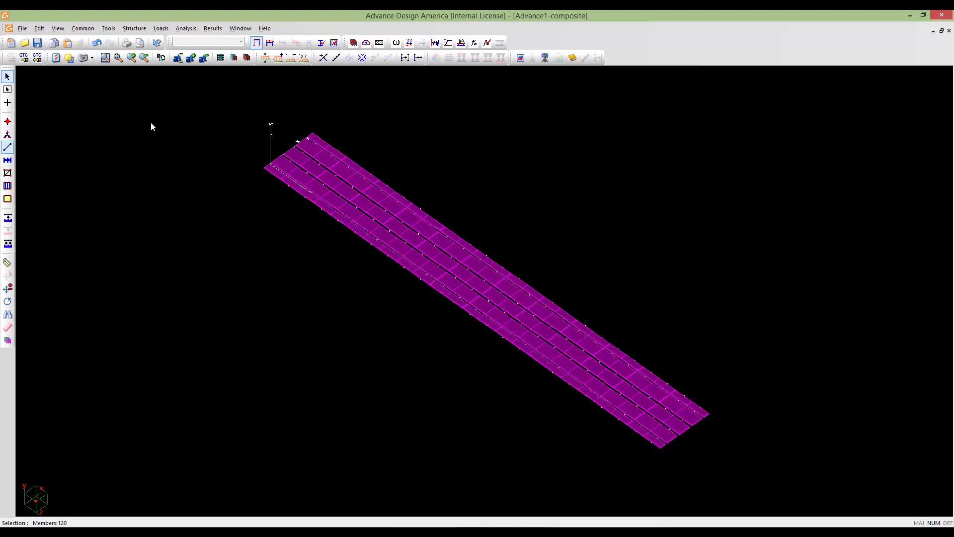
pyautogui.hotkey('ctrl', 'g')
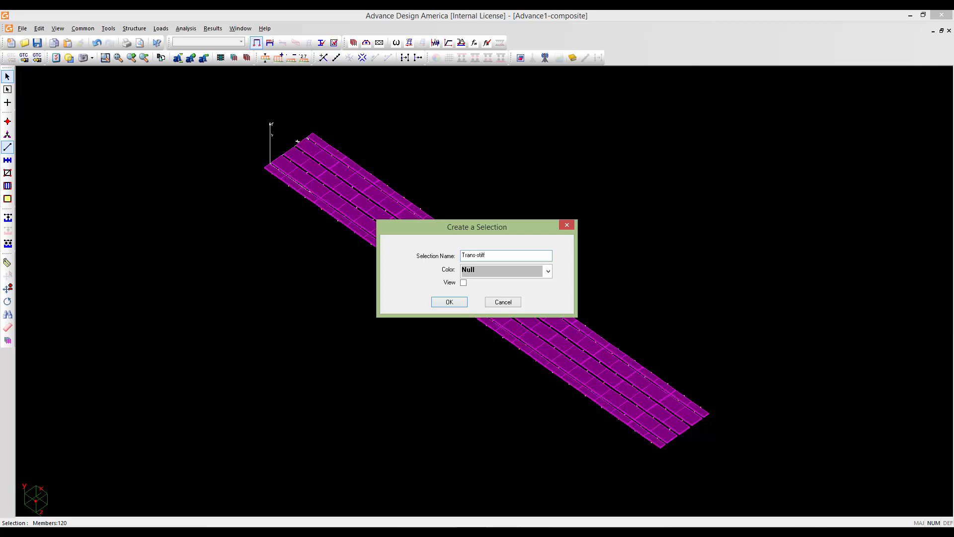
pyautogui.write('lab')
pyautogui.click(442, 303)
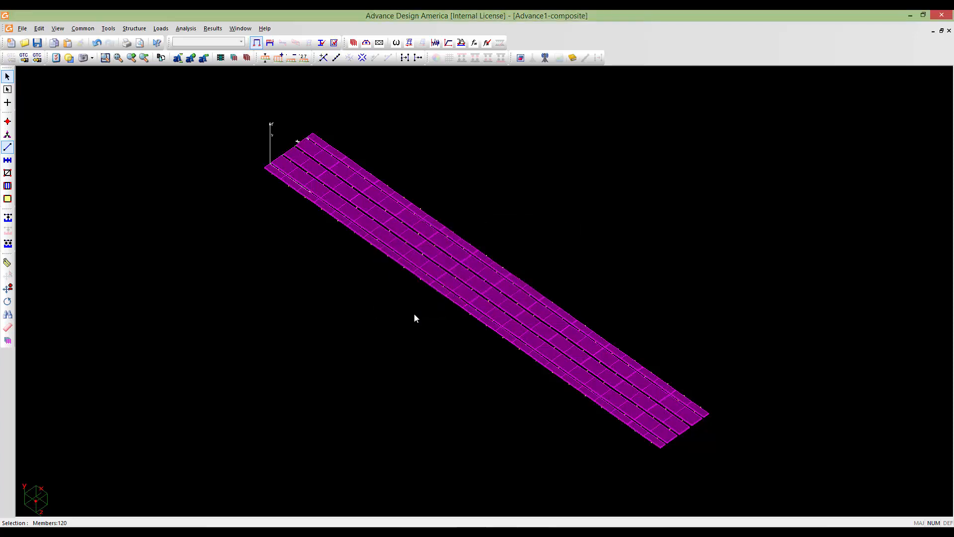
pyautogui.click(347, 321)
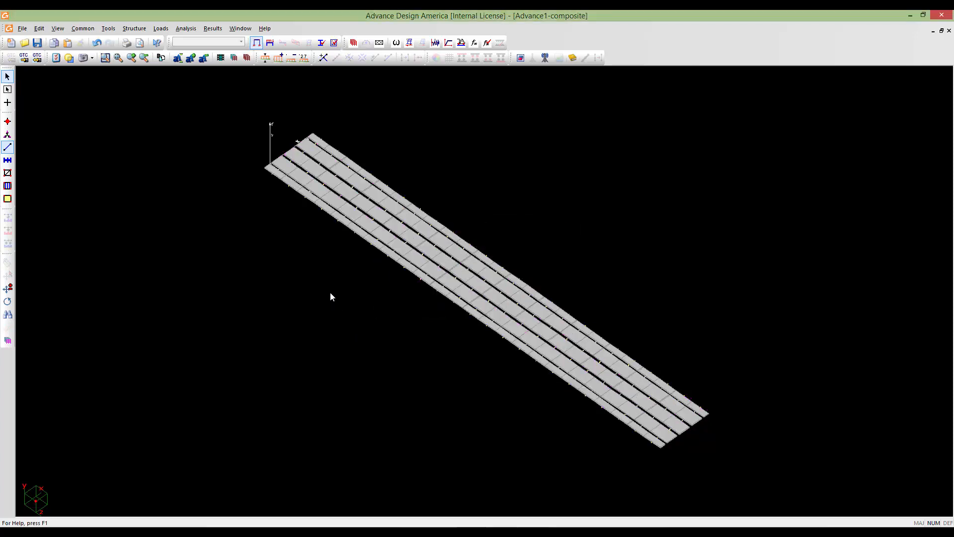
pyautogui.click(38, 43)
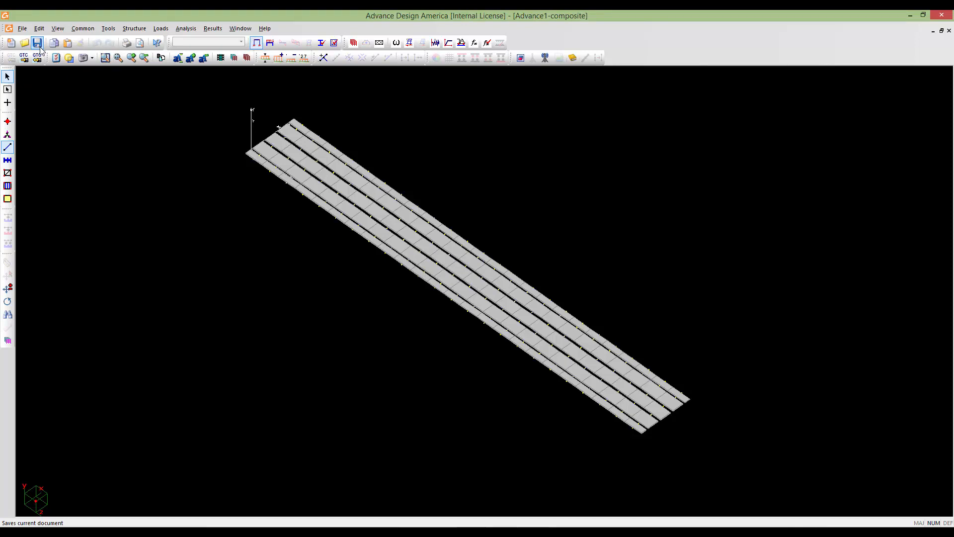
# - Show the whole bridge model again and examine the slab members, edge and girders at the deck's end corner
pyautogui.moveTo(311, 310); pyautogui.dragTo(400, 308, button='middle')
pyautogui.scroll(1, 415, 318)
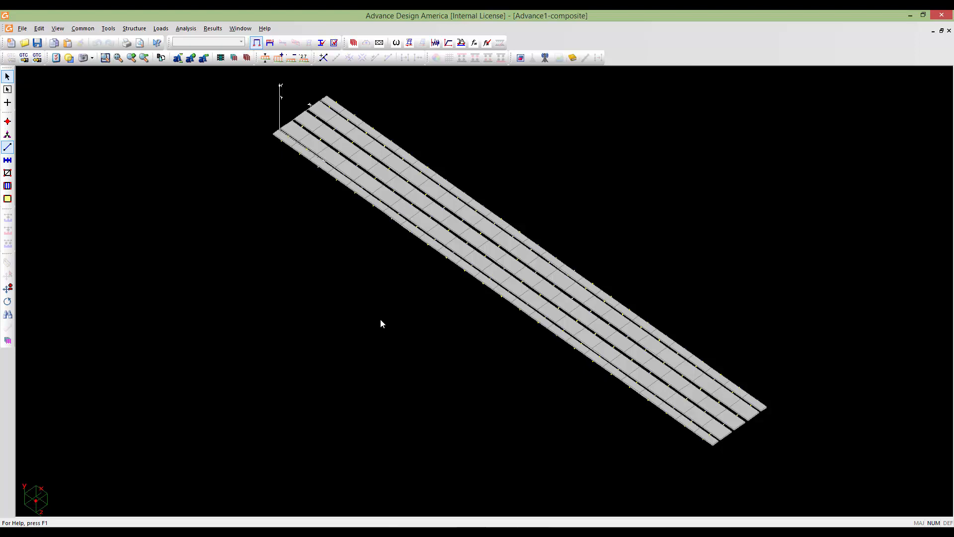
pyautogui.moveTo(386, 338); pyautogui.dragTo(372, 333, button='middle')
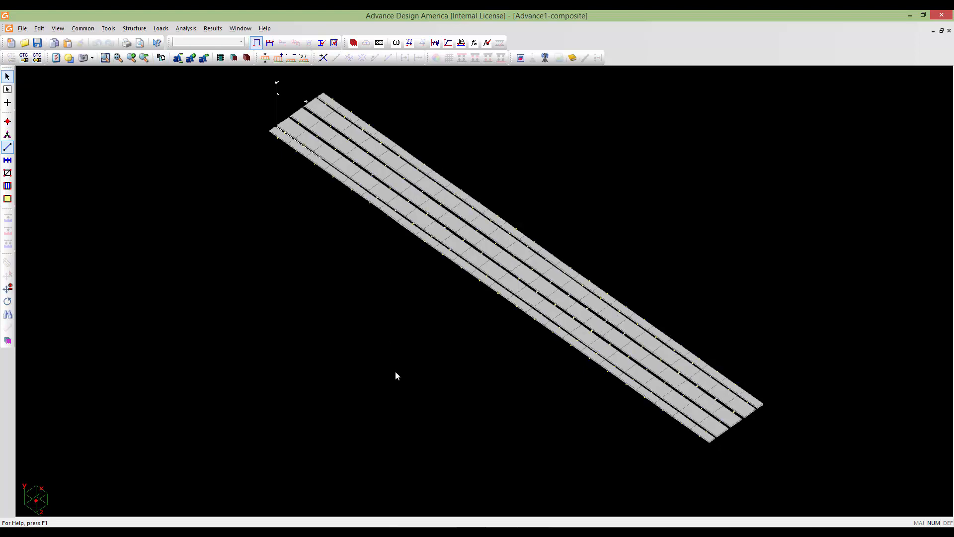
pyautogui.moveTo(544, 413); pyautogui.dragTo(372, 322, button='middle')
pyautogui.scroll(5, 475, 320)
pyautogui.moveTo(500, 343); pyautogui.dragTo(445, 319, button='middle')
pyautogui.scroll(5, 446, 323)
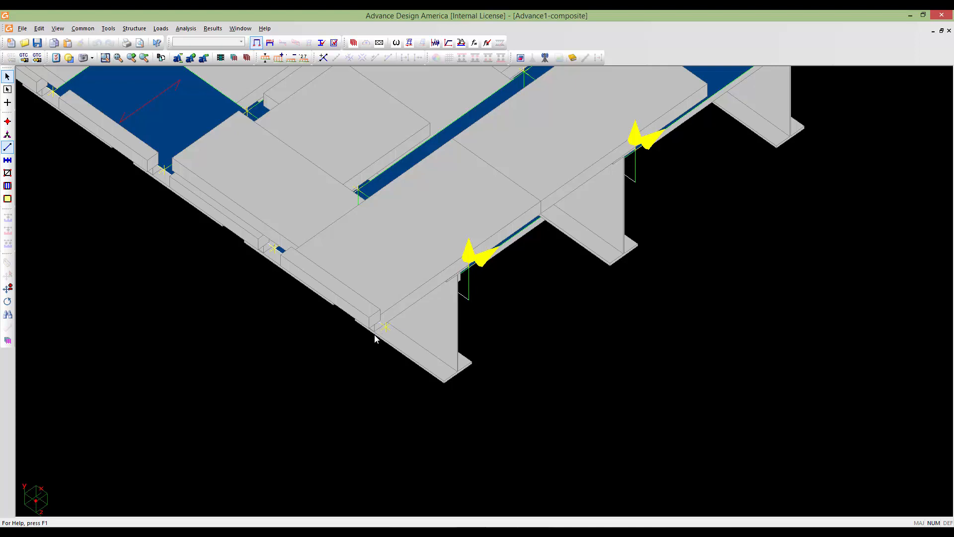
pyautogui.moveTo(375, 339); pyautogui.dragTo(394, 364, button='middle')
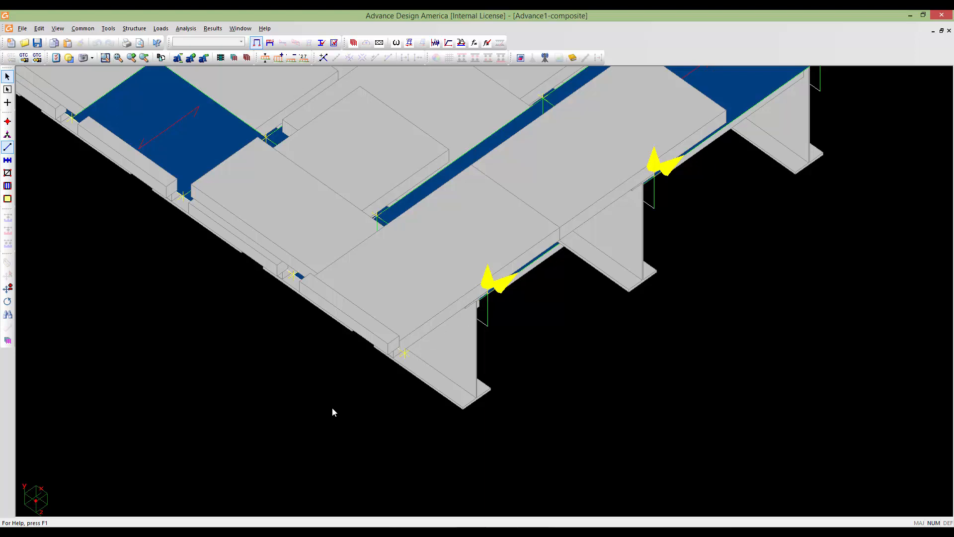
# - Add a member from support node 3 to deck-edge node 3%199, with Rigid behavior and the torsion Mz released at node j
pyautogui.scroll(-1, 331, 387)
pyautogui.scroll(-1, 329, 389)
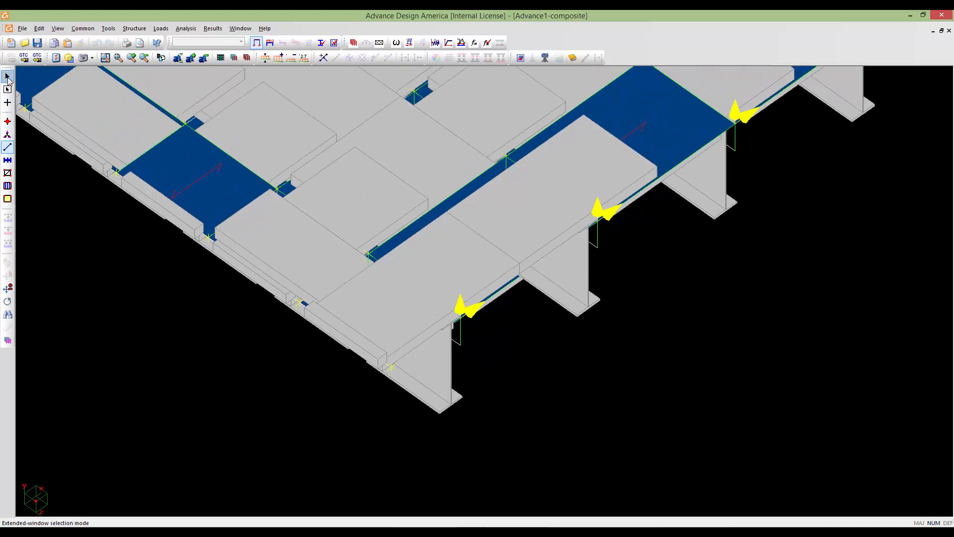
pyautogui.click(7, 101)
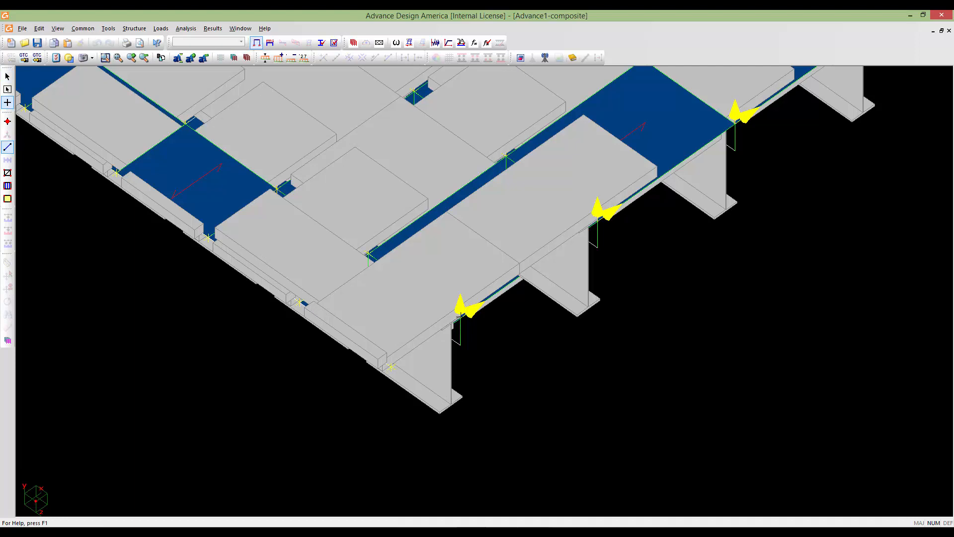
pyautogui.click(461, 316)
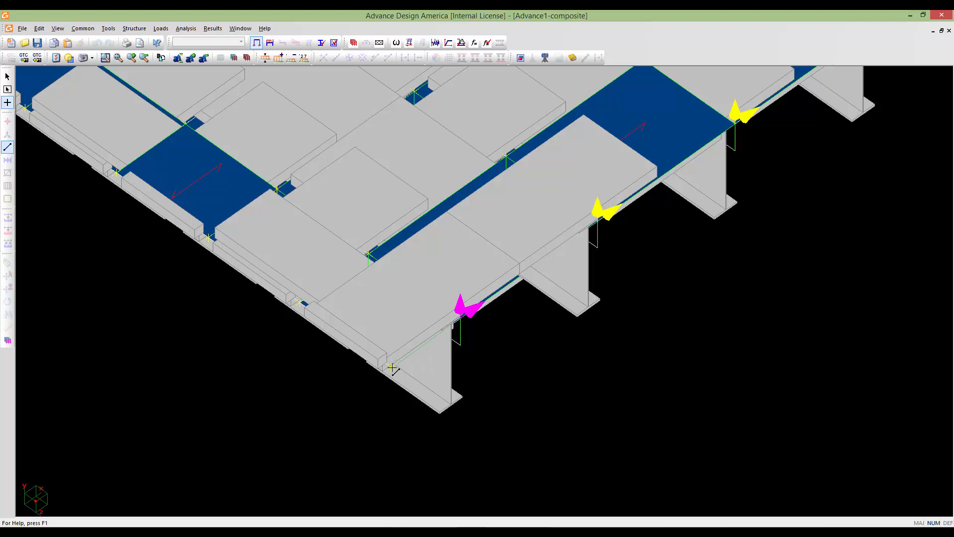
pyautogui.click(392, 367)
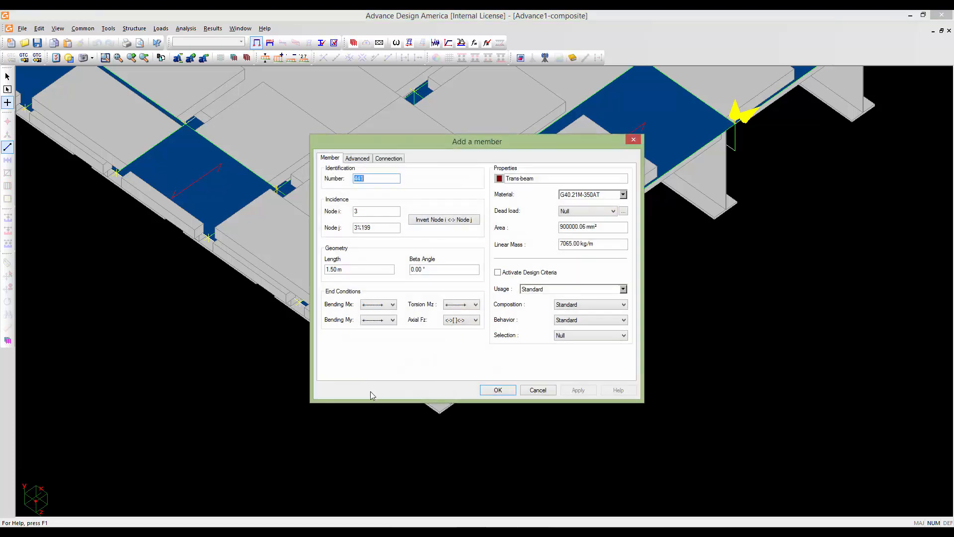
pyautogui.click(578, 321)
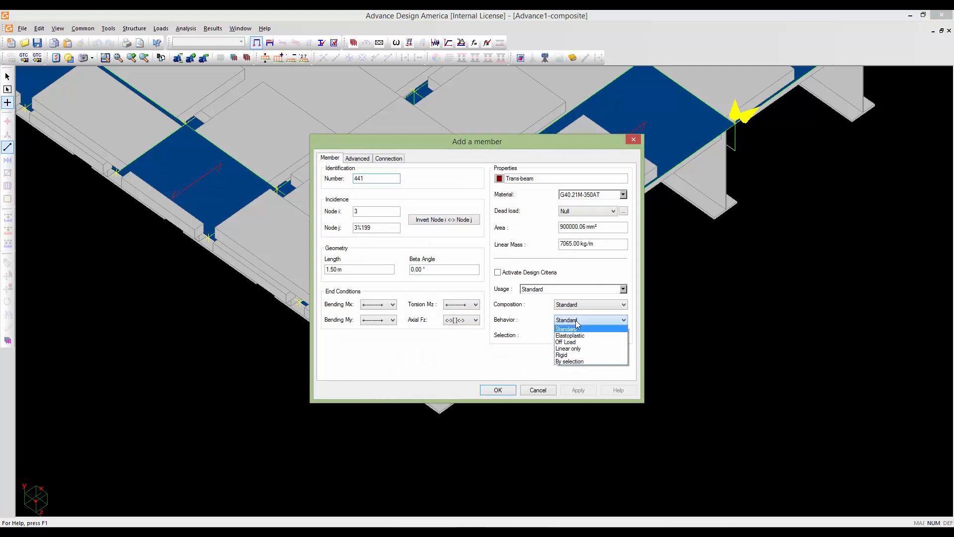
pyautogui.click(575, 356)
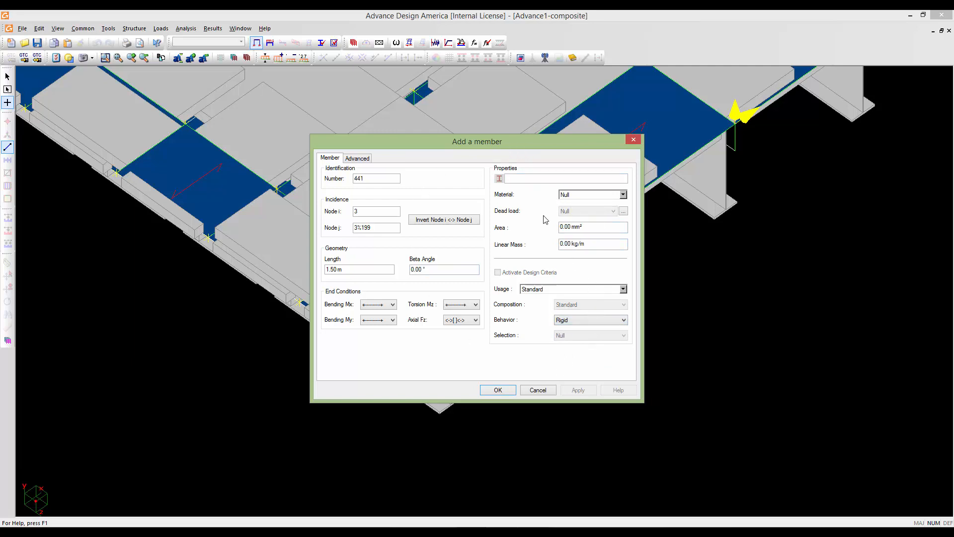
pyautogui.click(464, 305)
pyautogui.click(463, 321)
pyautogui.moveTo(493, 141); pyautogui.dragTo(508, 143)
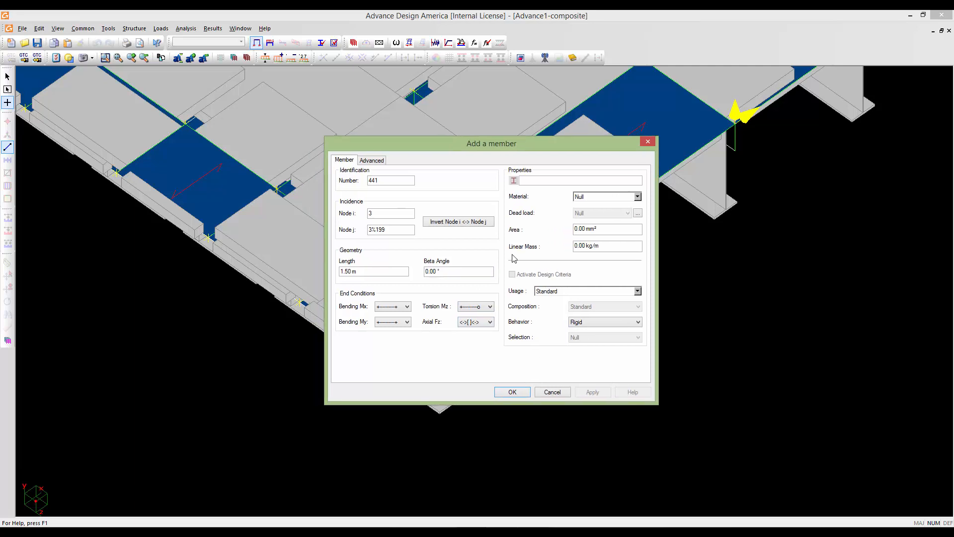
pyautogui.click(512, 392)
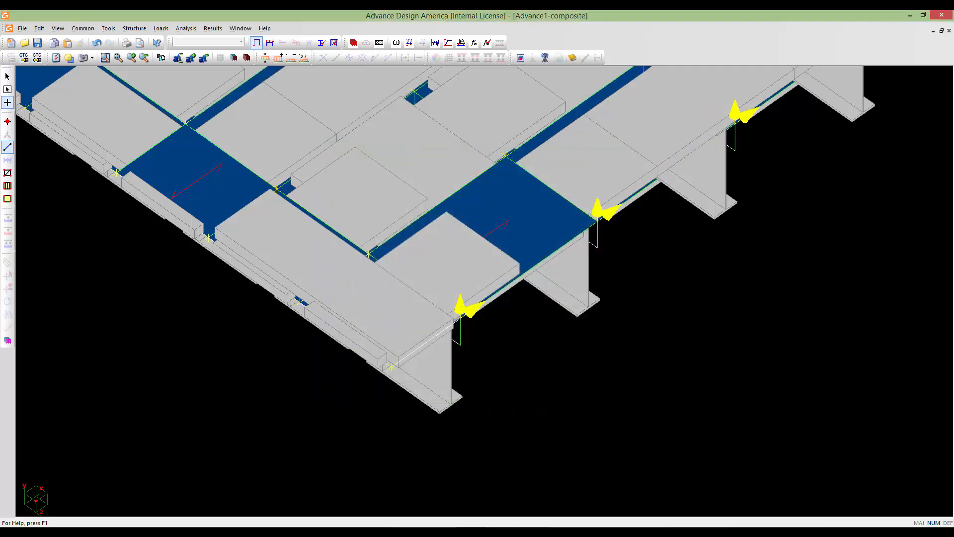
# - Add a matching rigid member at the same end's opposite corner, from support node 3%50 to deck-edge node 3%202
pyautogui.scroll(-1, 483, 344)
pyautogui.scroll(-2, 482, 335)
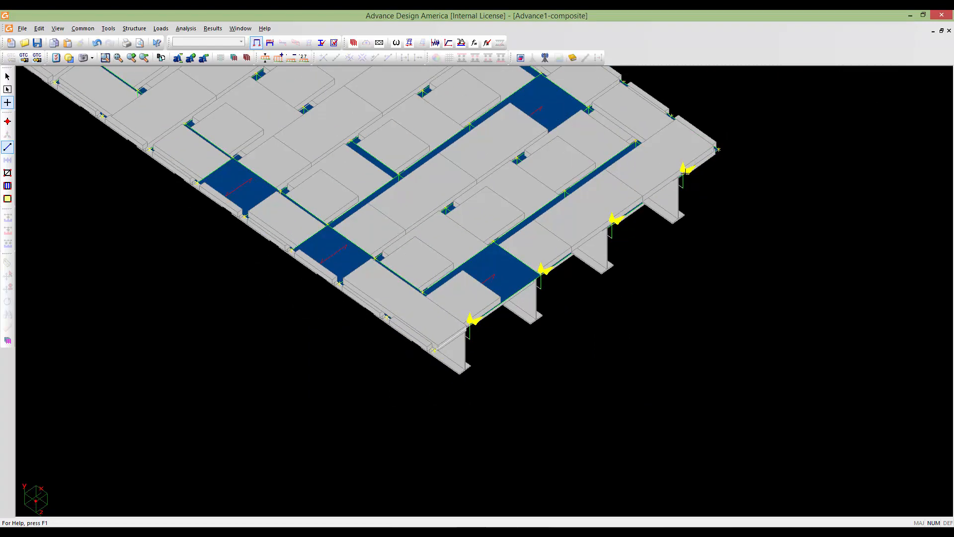
pyautogui.click(684, 170)
pyautogui.click(717, 149)
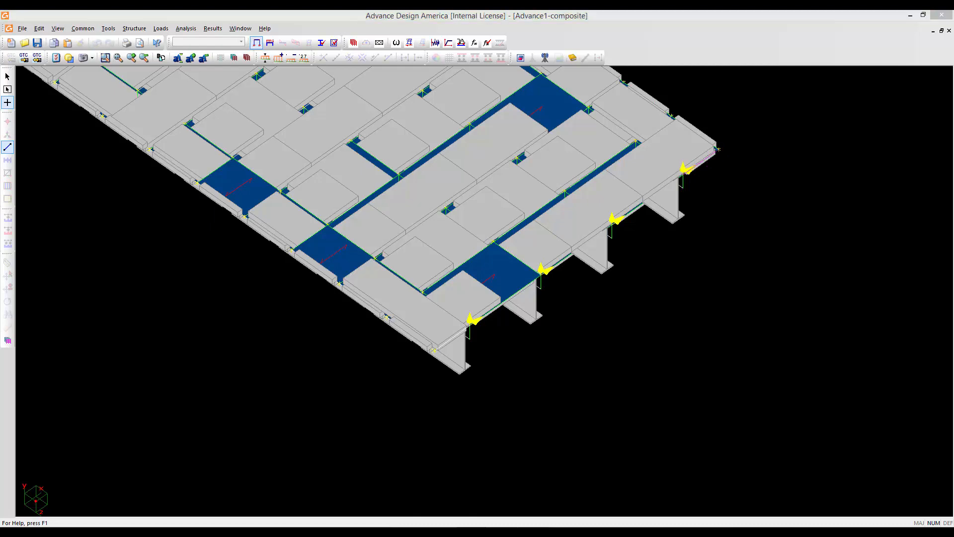
pyautogui.click(496, 391)
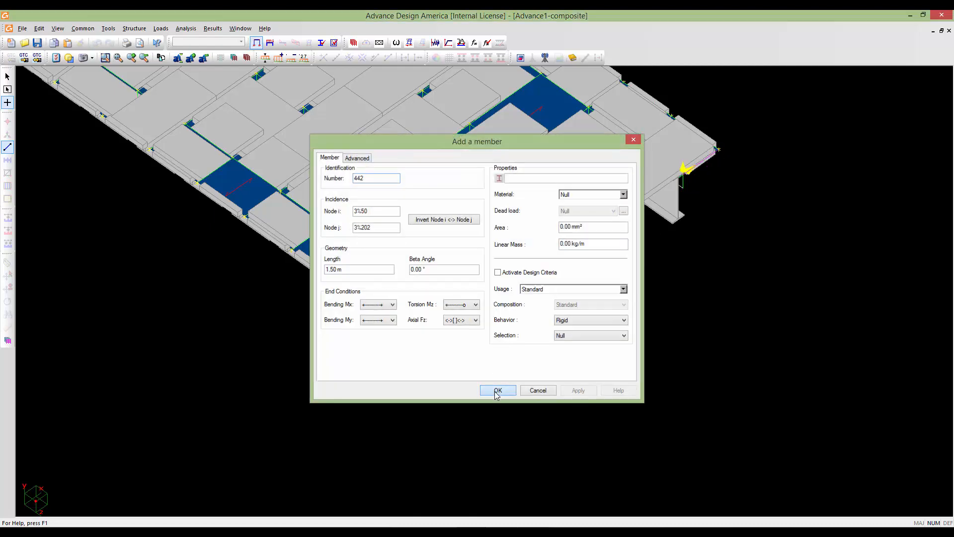
# - Add a rigid member at the bridge's origin end, from support node 1 to deck-edge node 1%200
pyautogui.moveTo(215, 166); pyautogui.dragTo(643, 387, button='middle')
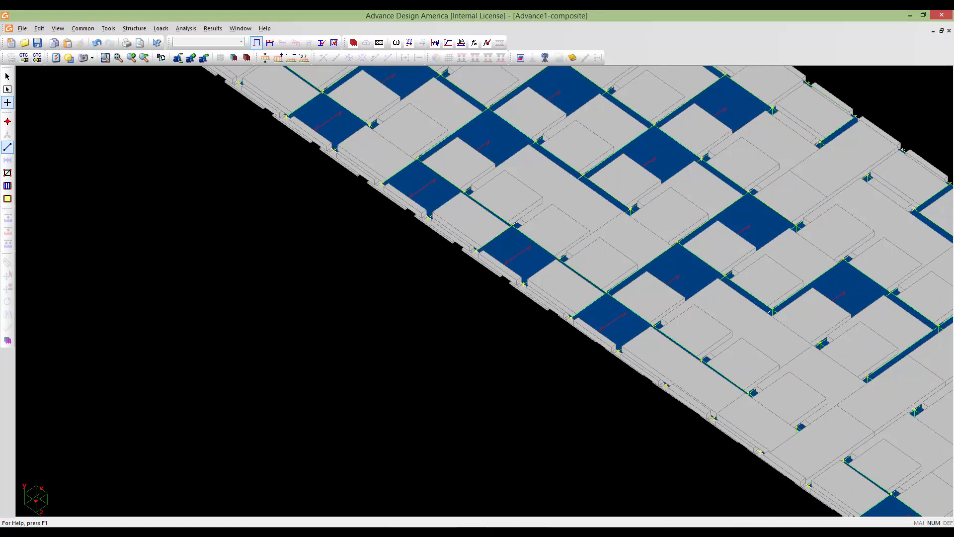
pyautogui.moveTo(348, 224); pyautogui.dragTo(654, 391, button='middle')
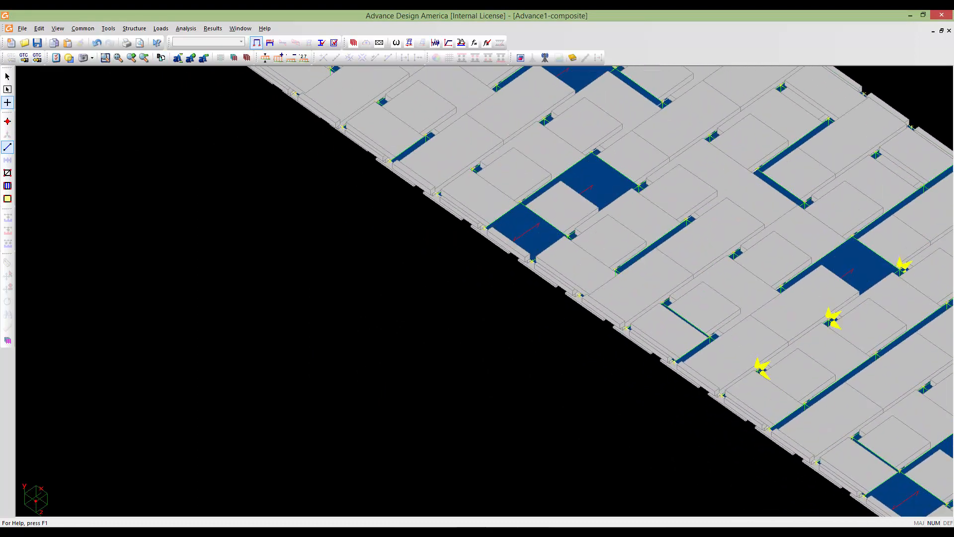
pyautogui.moveTo(447, 149); pyautogui.dragTo(706, 385, button='middle')
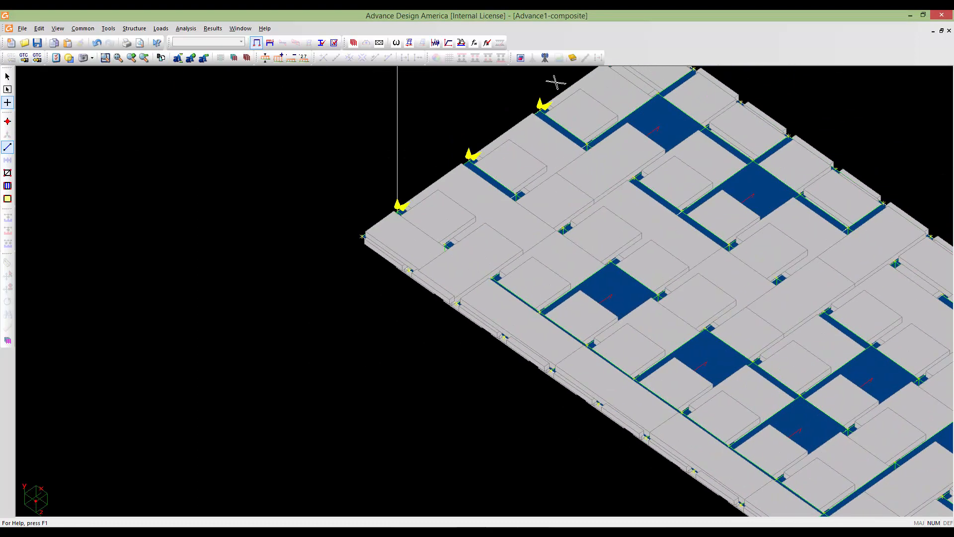
pyautogui.click(401, 206)
pyautogui.click(362, 237)
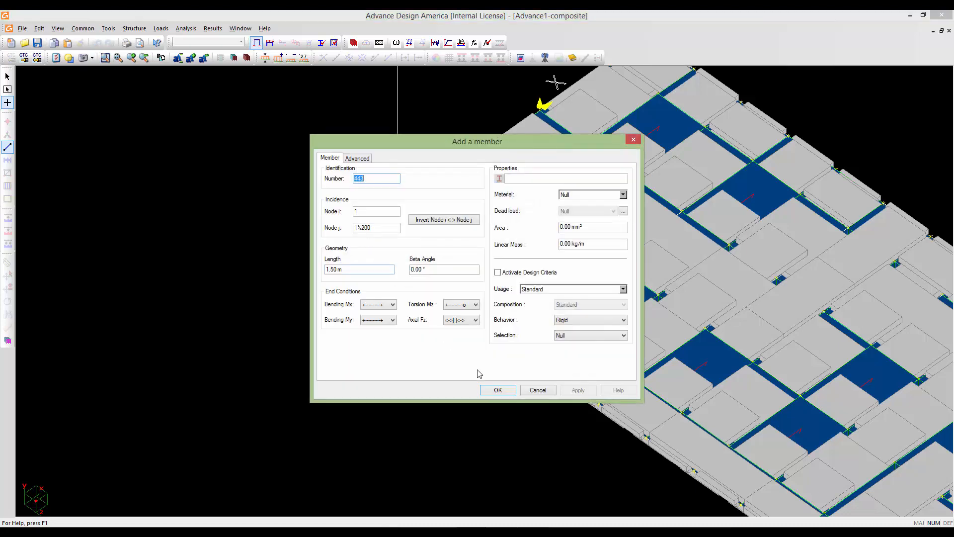
pyautogui.click(494, 389)
# - Add a rigid member at the origin end's other corner, from support node 1%52 to deck-edge node 1%201, and finish adding members
pyautogui.moveTo(554, 82); pyautogui.dragTo(428, 217, button='middle')
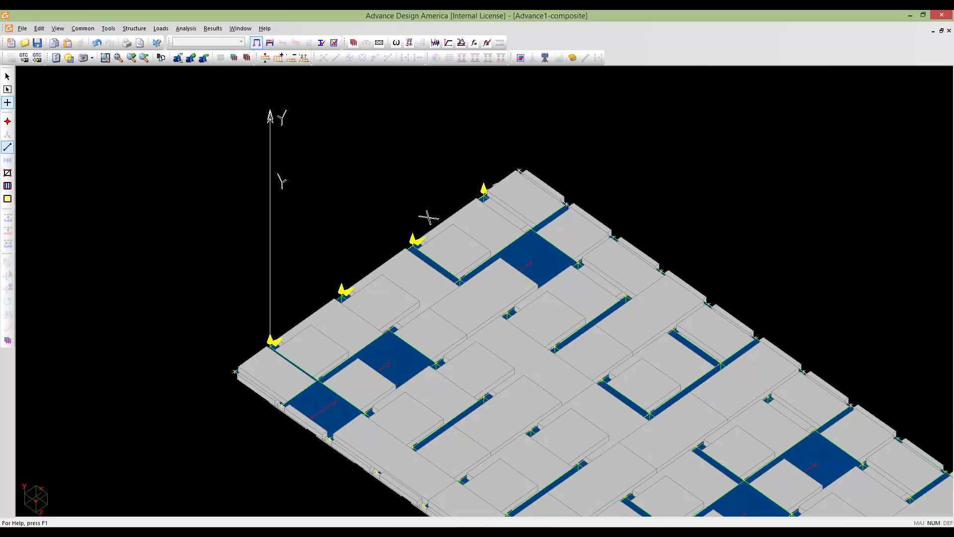
pyautogui.click(486, 189)
pyautogui.click(519, 171)
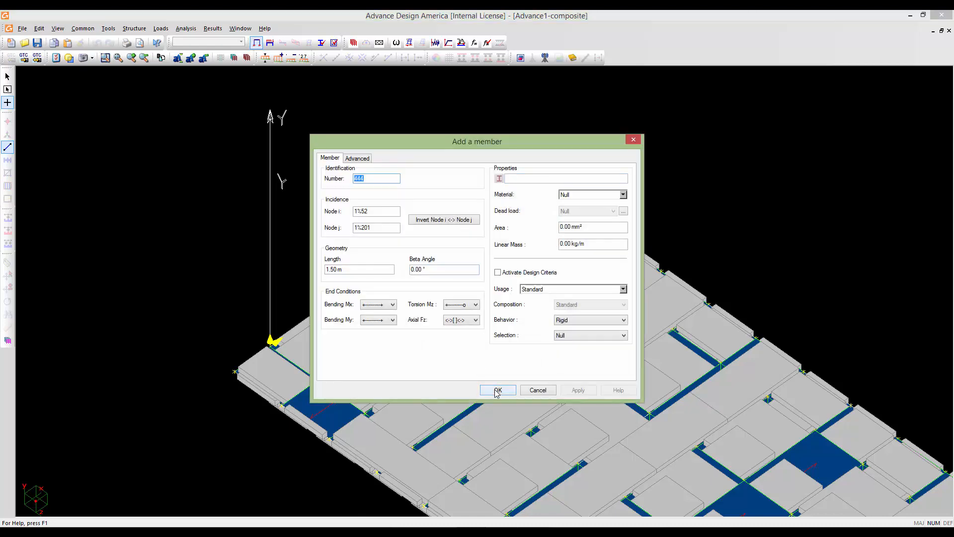
pyautogui.click(497, 391)
pyautogui.scroll(-4, 447, 365)
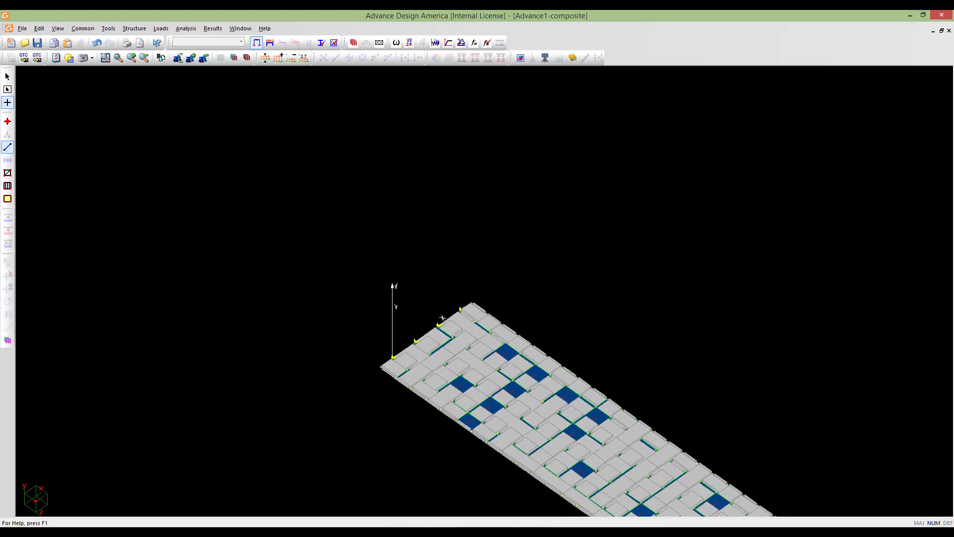
pyautogui.press('Escape')
# - Examine the deck and girders from the side and inspect the new rigid member at the end corner up close
pyautogui.moveTo(450, 320); pyautogui.dragTo(302, 186, button='middle')
pyautogui.scroll(-1, 388, 273)
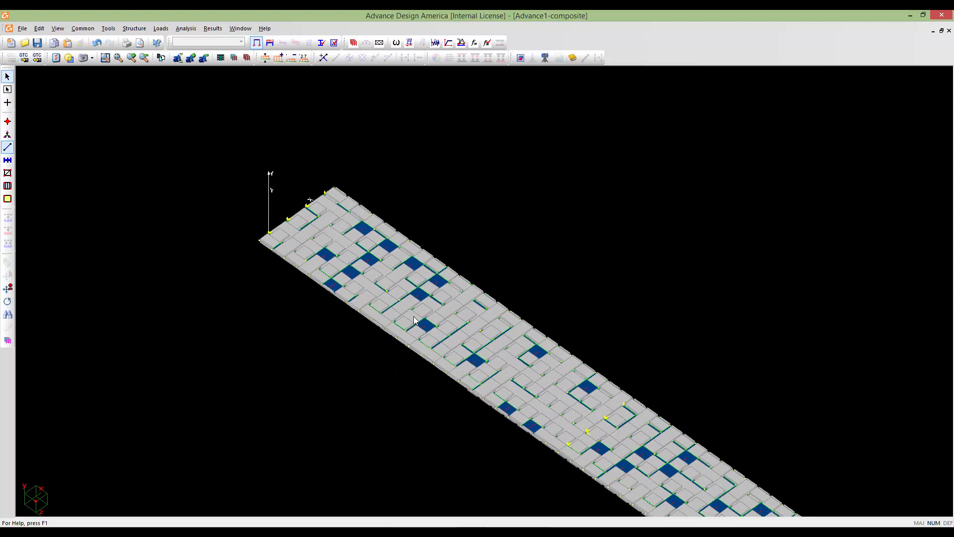
pyautogui.moveTo(426, 318)
pyautogui.mouseDown(button='middle')
pyautogui.moveTo(345, 247)
pyautogui.moveTo(354, 266)
pyautogui.mouseUp(button='middle')
pyautogui.scroll(-3, 354, 265)
pyautogui.moveTo(420, 335); pyautogui.dragTo(424, 274, button='middle')
pyautogui.scroll(2, 434, 335)
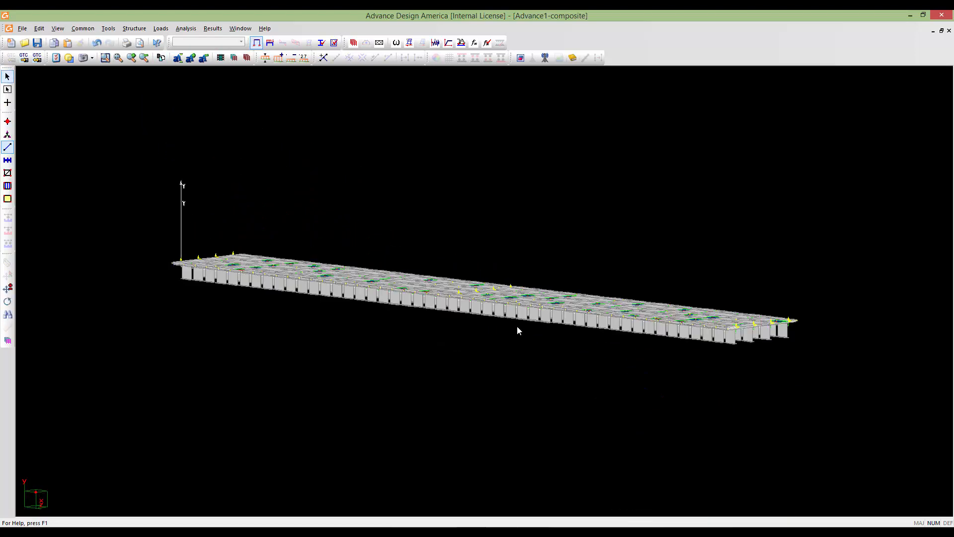
pyautogui.keyDown('shift'); pyautogui.moveTo(517, 326); pyautogui.dragTo(534, 303, button='middle'); pyautogui.keyUp('shift')
pyautogui.keyDown('shift'); pyautogui.moveTo(624, 287); pyautogui.dragTo(545, 296, button='middle'); pyautogui.keyUp('shift')
pyautogui.scroll(3, 545, 296)
pyautogui.scroll(3, 524, 316)
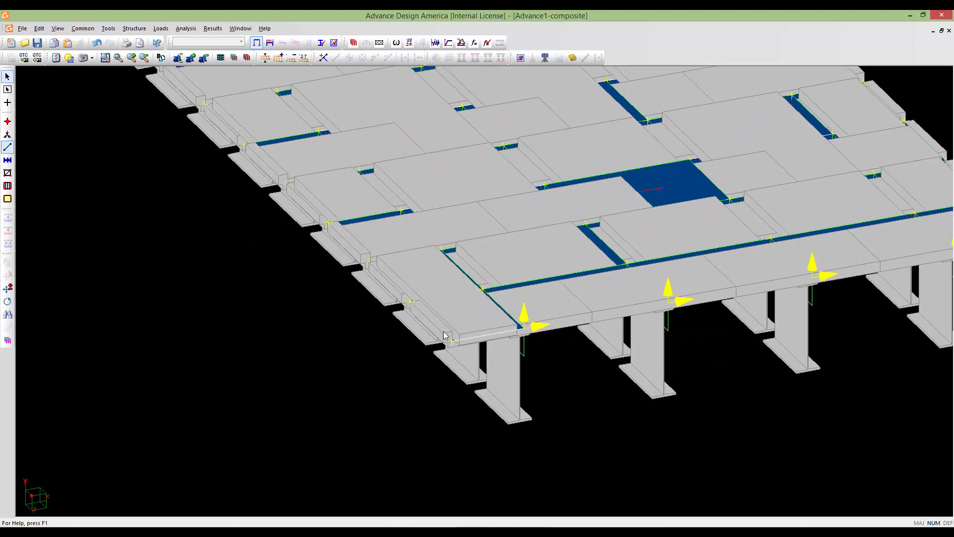
# - Examine the complete two-span bridge model from several angles
pyautogui.scroll(-5, 552, 318)
pyautogui.middleClick(444, 249)
pyautogui.keyDown('shift'); pyautogui.moveTo(444, 250); pyautogui.dragTo(453, 272, button='middle'); pyautogui.keyUp('shift')
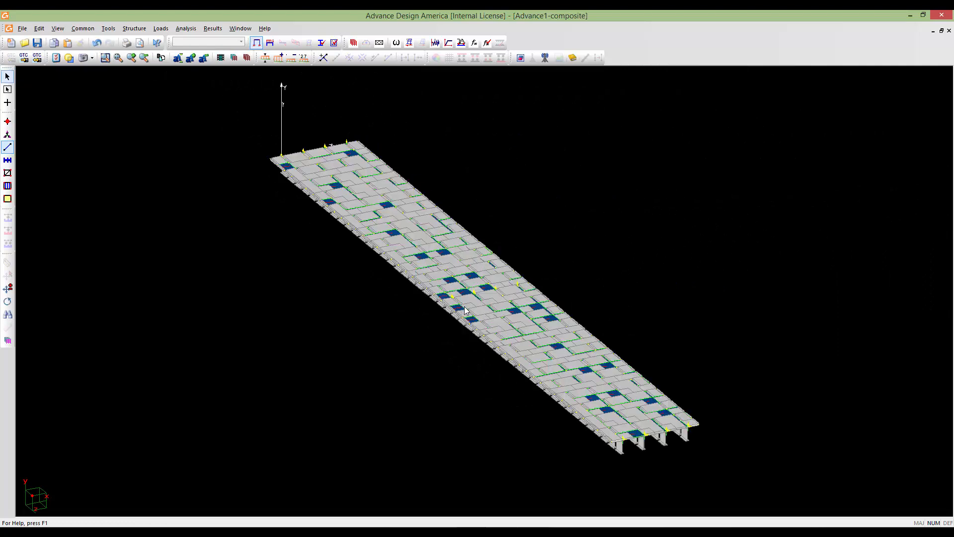
pyautogui.moveTo(470, 305)
pyautogui.keyDown('shift'); pyautogui.mouseDown(button='middle')
pyautogui.moveTo(543, 304)
pyautogui.moveTo(455, 279)
pyautogui.mouseUp(button='middle'); pyautogui.keyUp('shift')
pyautogui.keyDown('shift'); pyautogui.moveTo(474, 308); pyautogui.dragTo(454, 276, button='middle'); pyautogui.keyUp('shift')
pyautogui.keyDown('shift'); pyautogui.moveTo(474, 305); pyautogui.dragTo(454, 278, button='middle'); pyautogui.keyUp('shift')
pyautogui.keyDown('shift'); pyautogui.moveTo(474, 305); pyautogui.dragTo(453, 279, button='middle'); pyautogui.keyUp('shift')
pyautogui.keyDown('shift'); pyautogui.moveTo(473, 304); pyautogui.dragTo(506, 287, button='middle'); pyautogui.keyUp('shift')
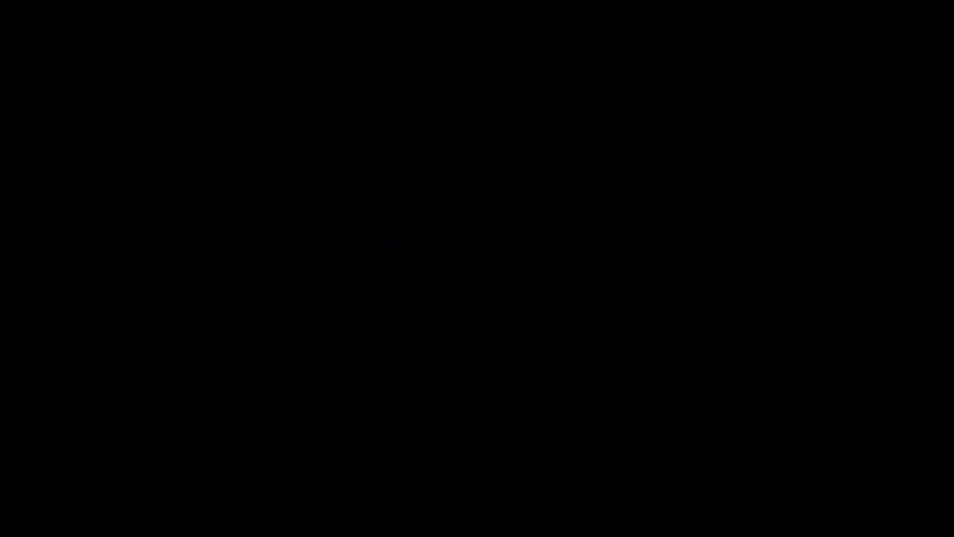